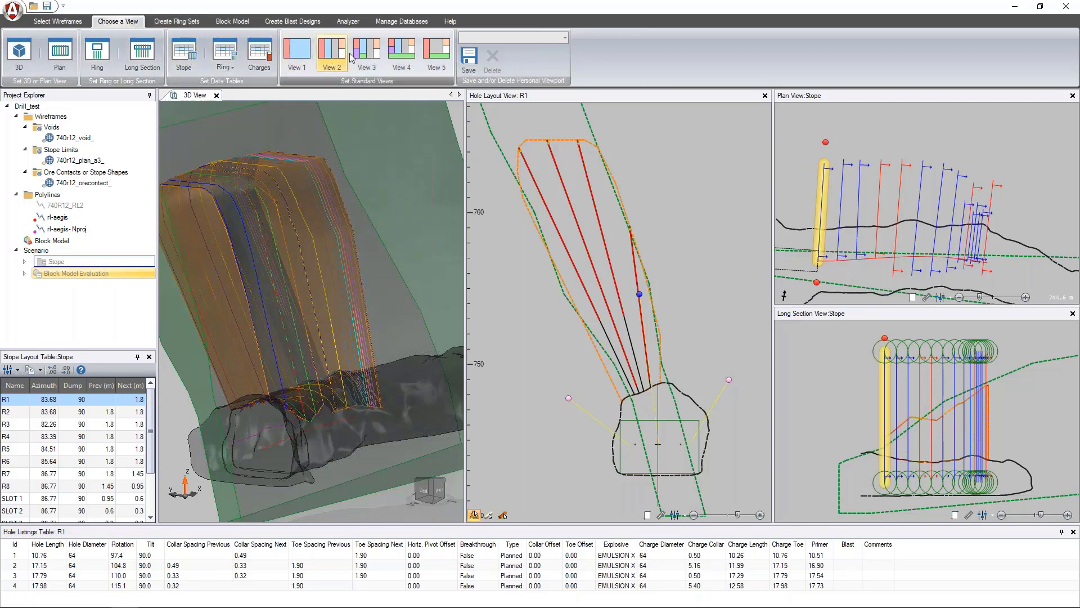
Step: Switch to the View 1 layout showing only the 3D view, and hide all polylines
click(304, 56)
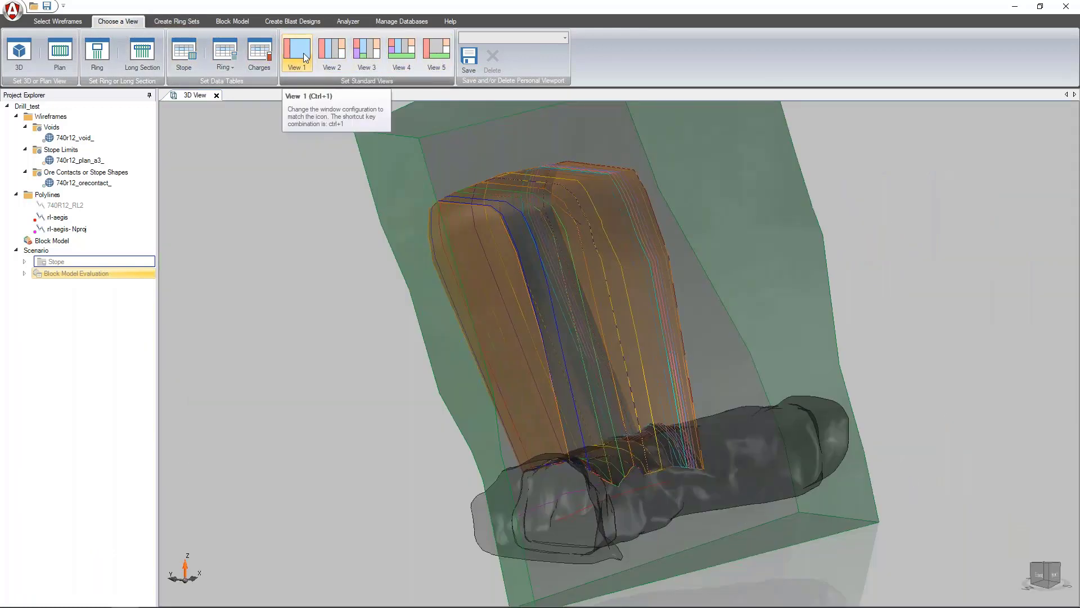
click(49, 116)
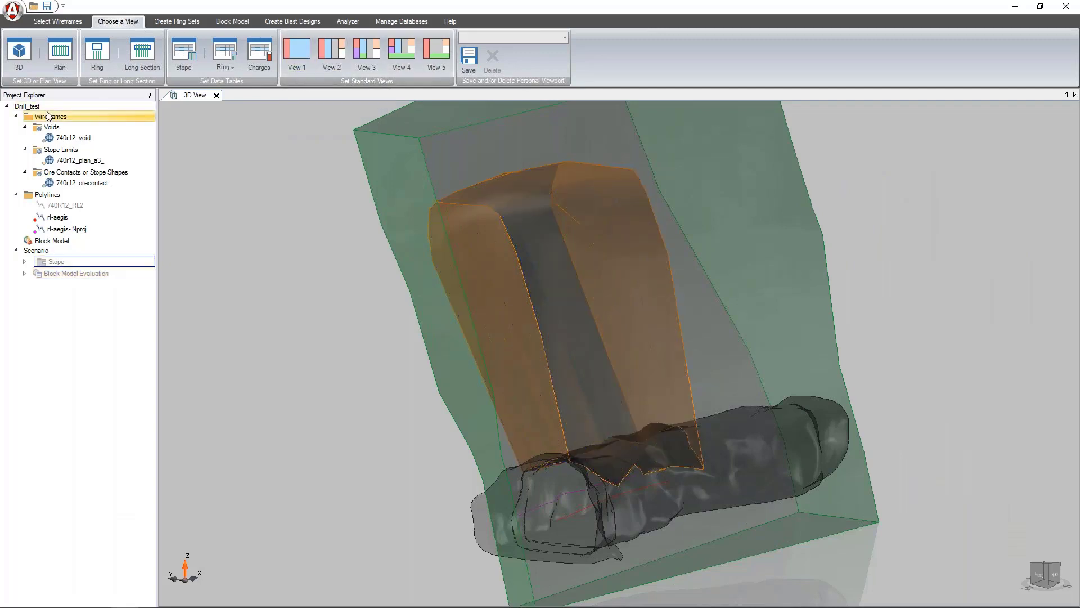
scroll(566, 404, down, 3)
scroll(578, 407, up, 2)
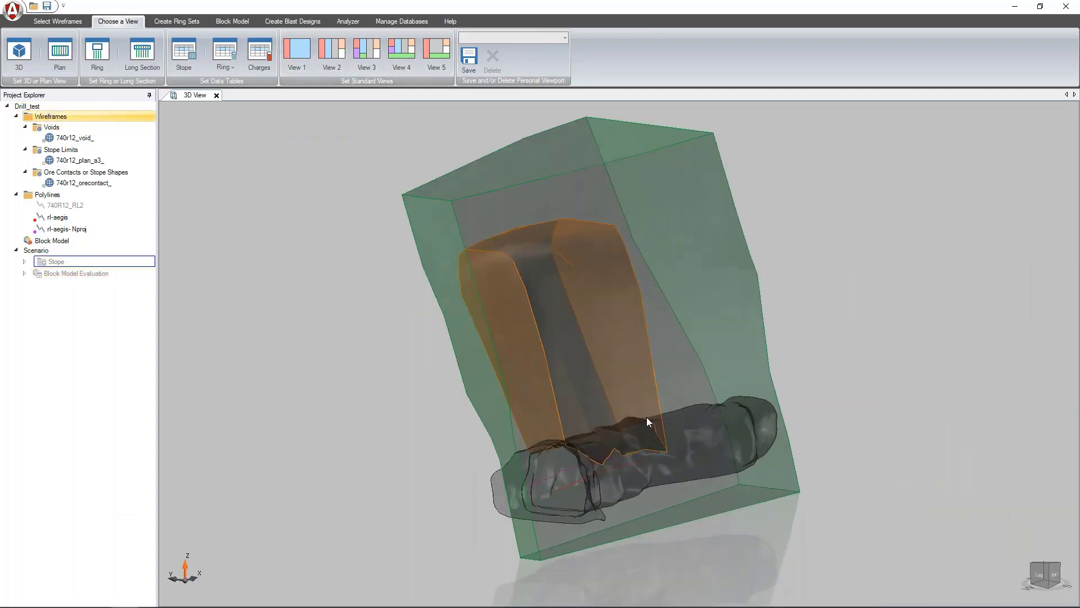
middle_drag(647, 417, 588, 426)
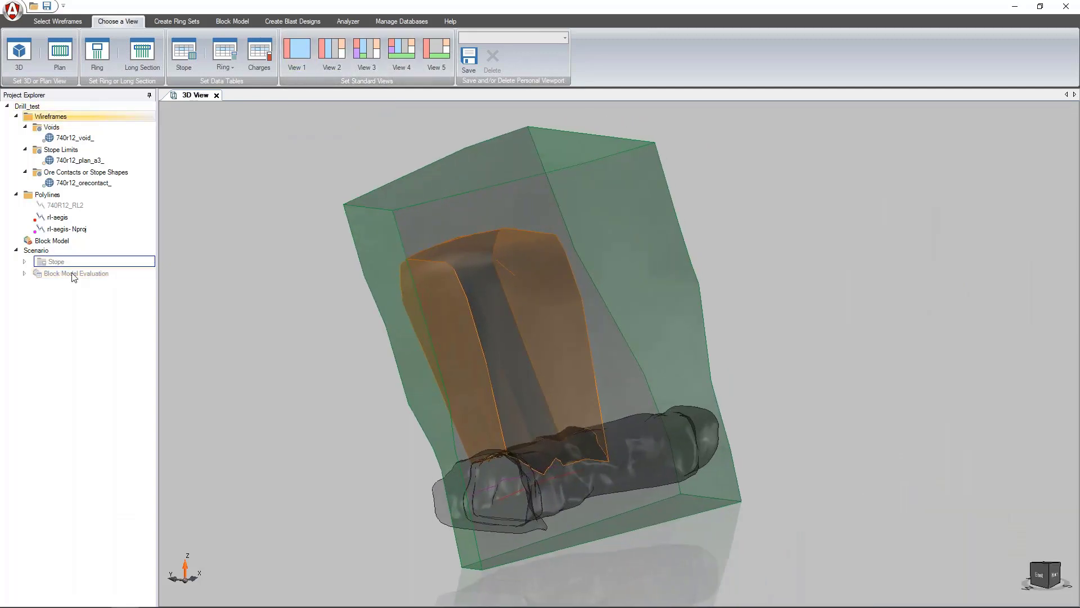
right_click(52, 195)
click(71, 214)
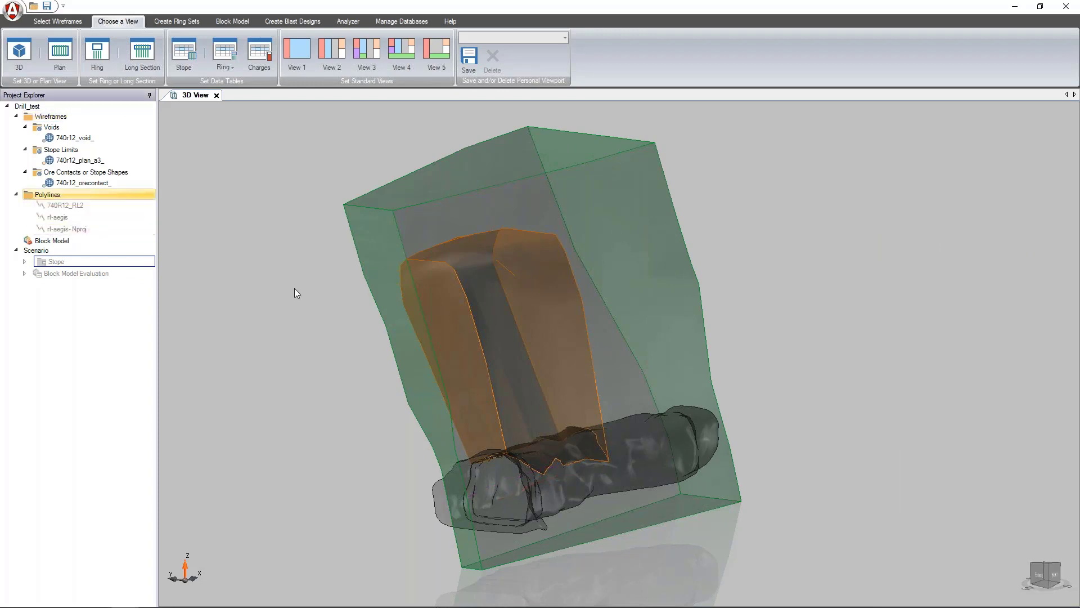
Step: Open the wireframe import dialog and examine its file list, then close it without importing anything
click(55, 22)
click(26, 64)
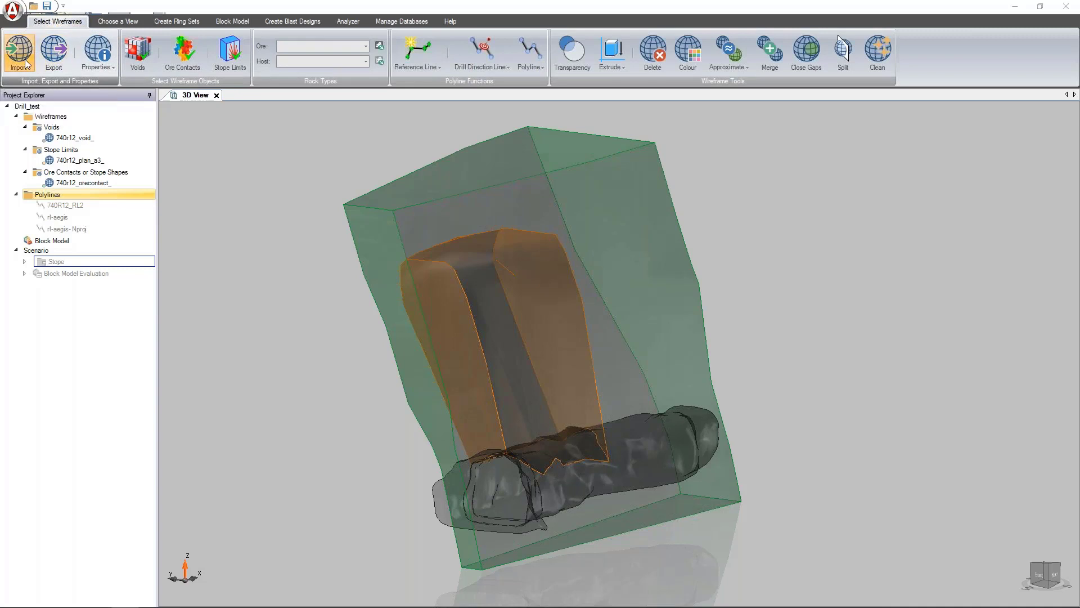
drag(457, 201, 858, 208)
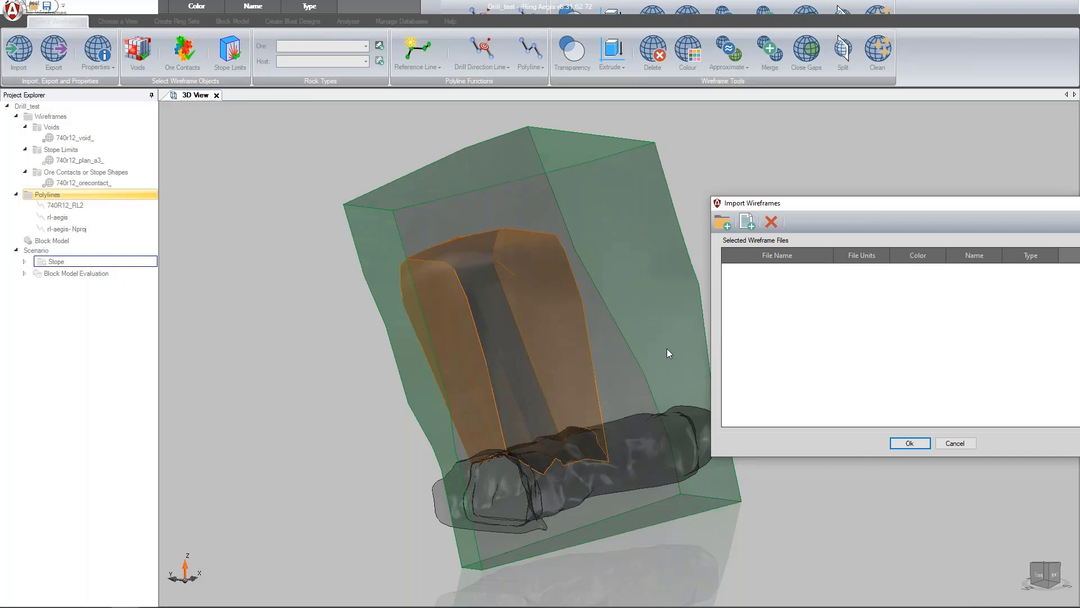
drag(806, 207, 388, 290)
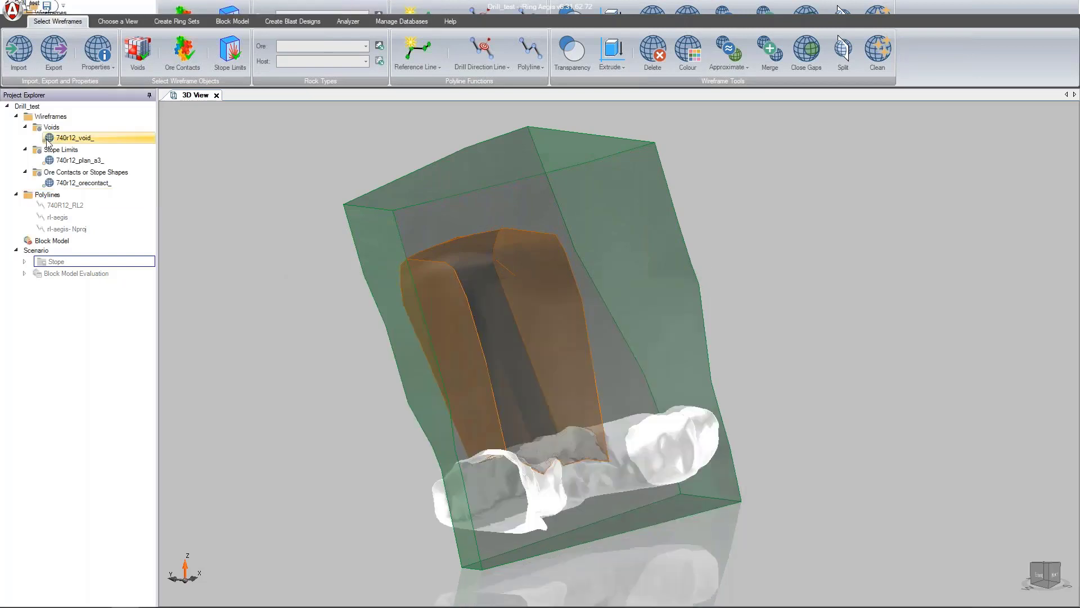
Step: Set the wireframe type of 740r12_void_, 740r12_plan_a3_ and 740r12_orecontact_ to None
right_click(50, 138)
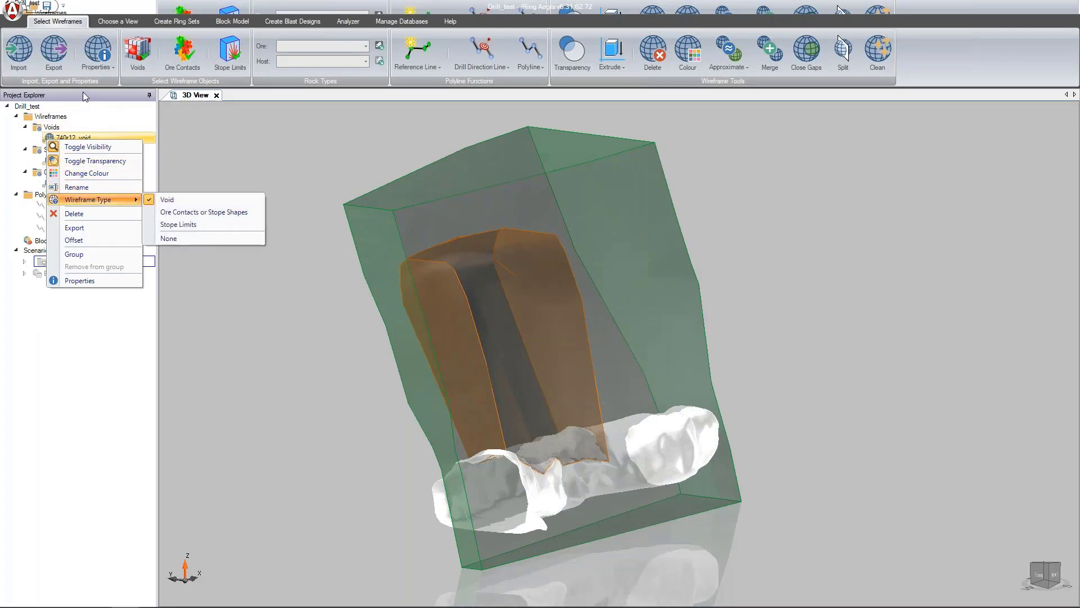
click(82, 92)
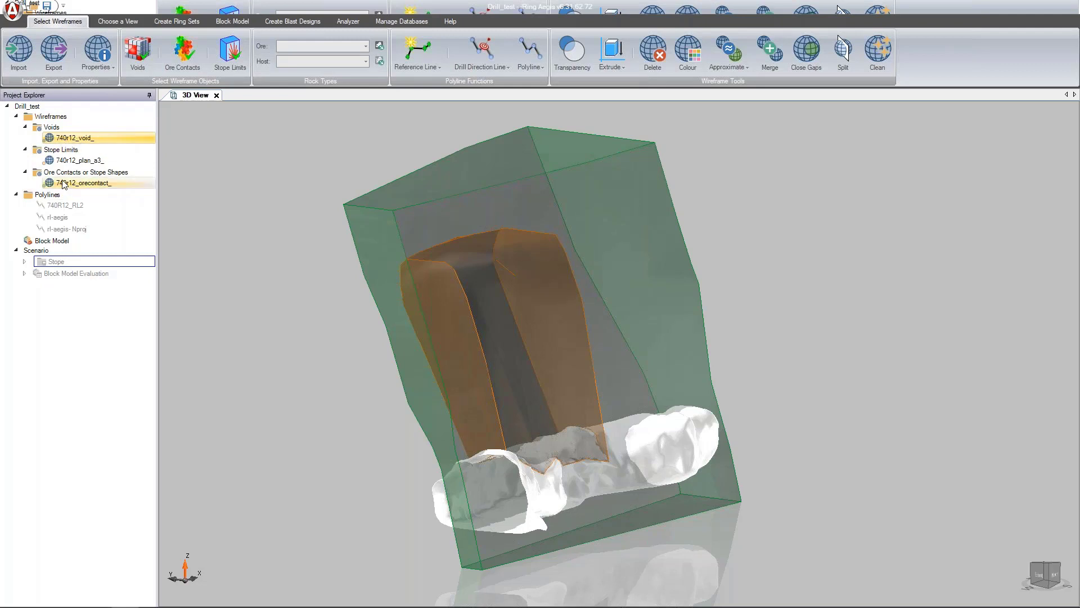
right_click(62, 138)
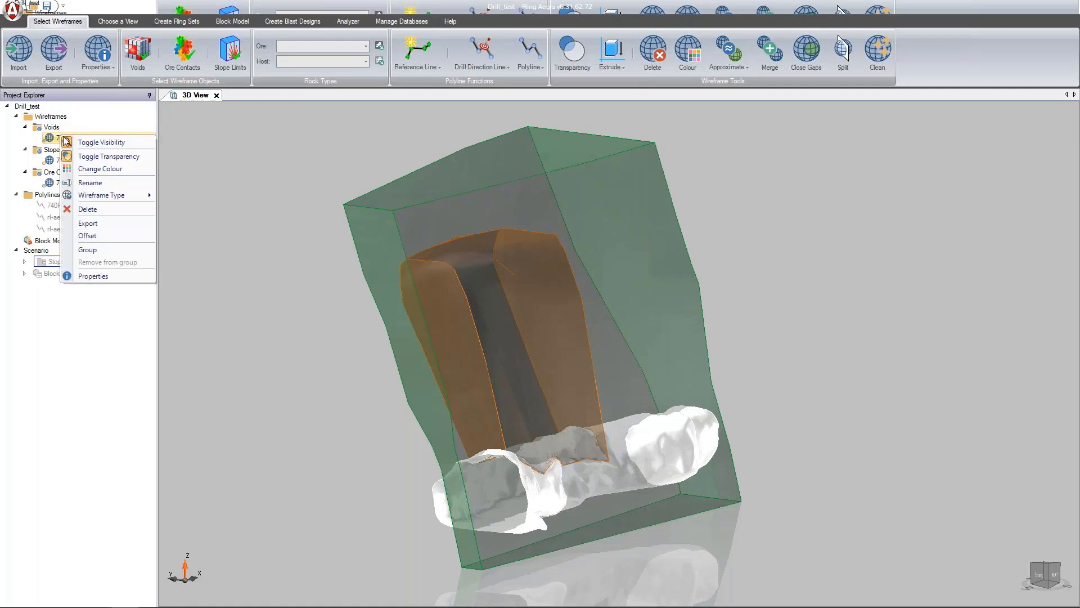
mouse_move(128, 194)
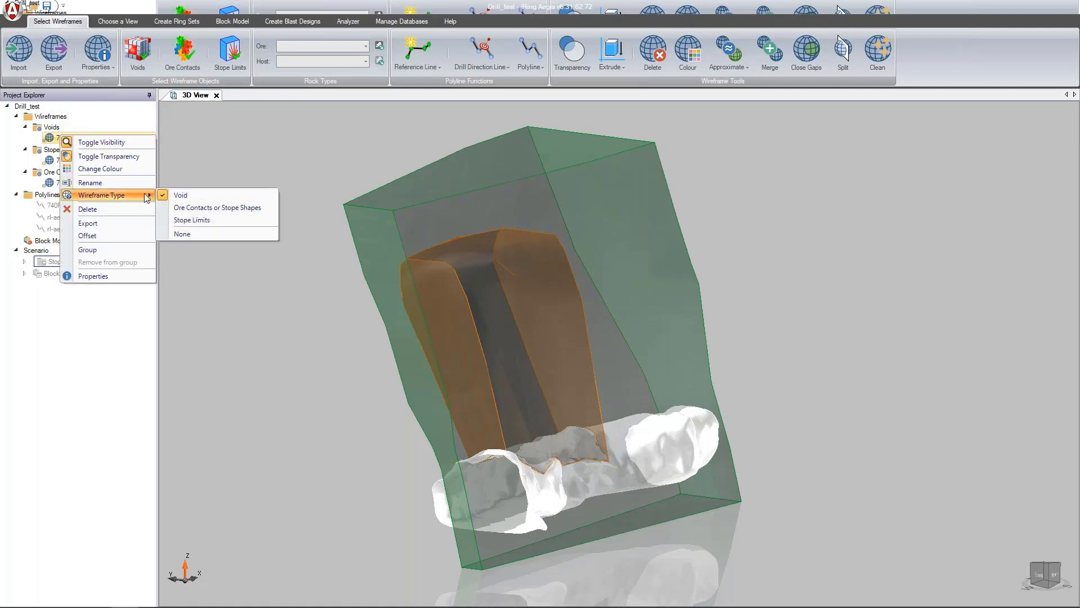
click(206, 234)
click(82, 149)
right_click(82, 150)
mouse_move(149, 213)
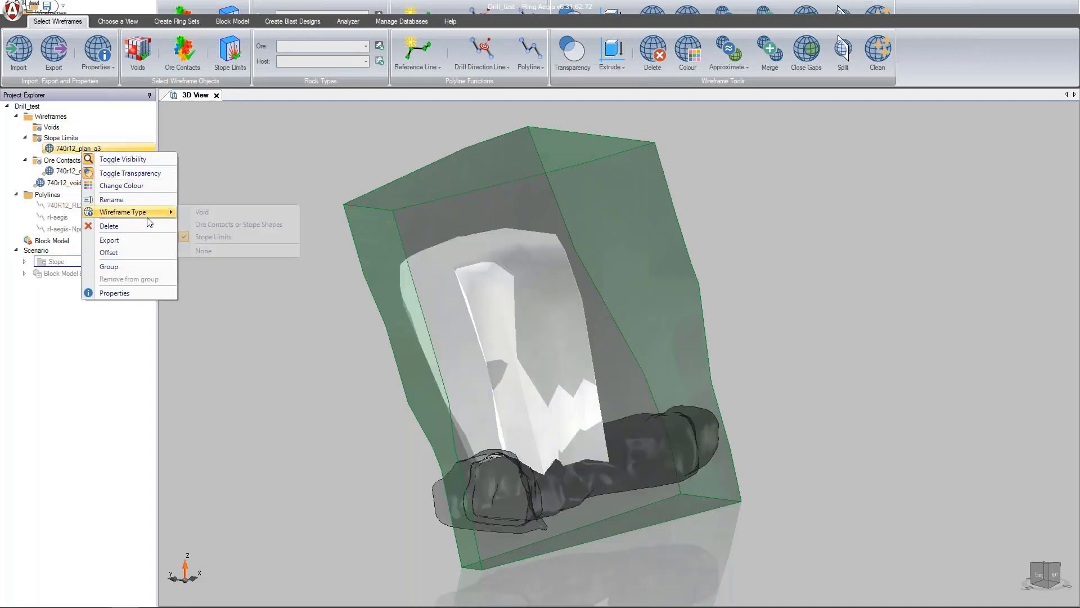
click(231, 224)
right_click(72, 158)
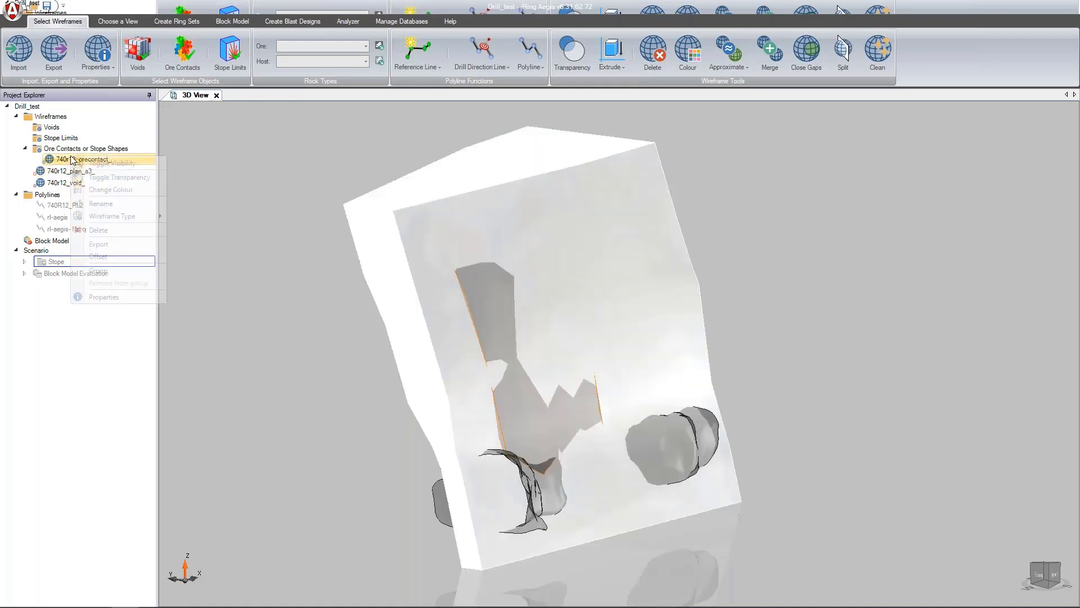
mouse_move(150, 216)
click(186, 254)
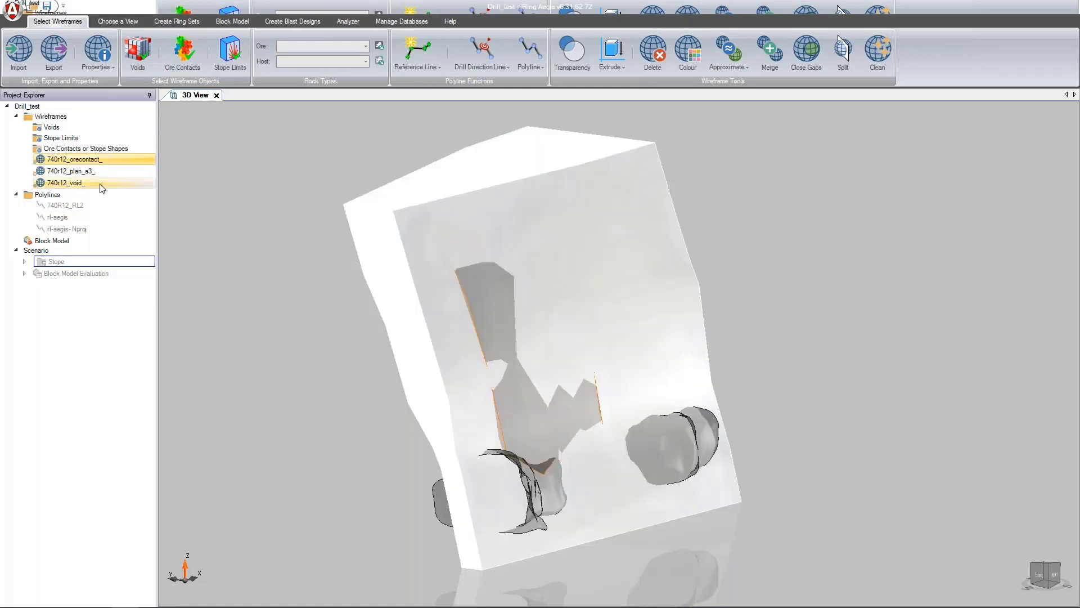
Step: Select the three uncategorised wireframes in turn to identify each one in the 3D view
shift+click(89, 183)
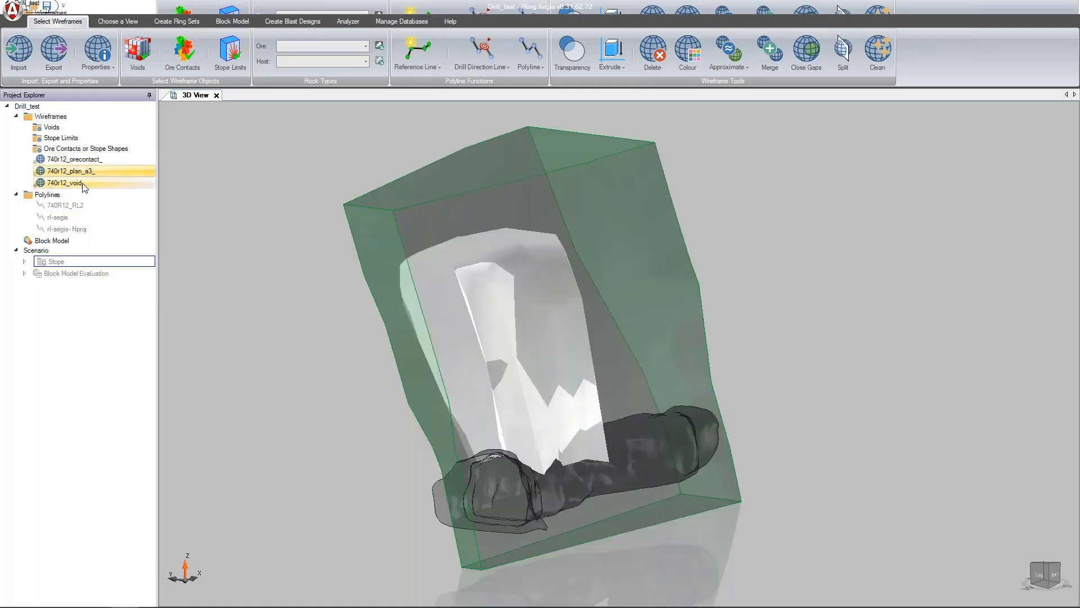
click(80, 184)
click(79, 173)
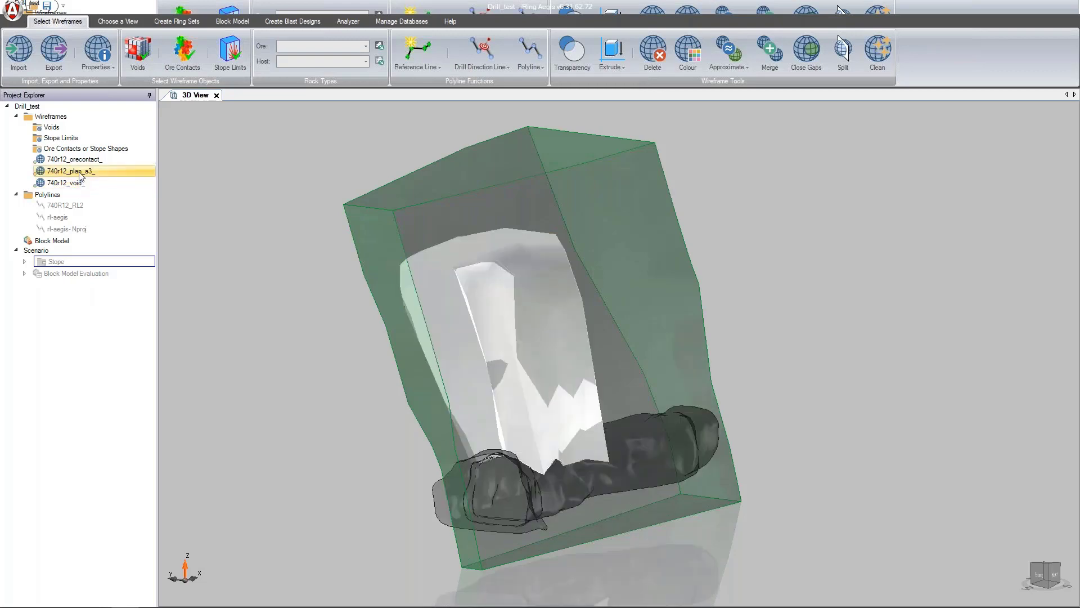
click(82, 161)
click(83, 172)
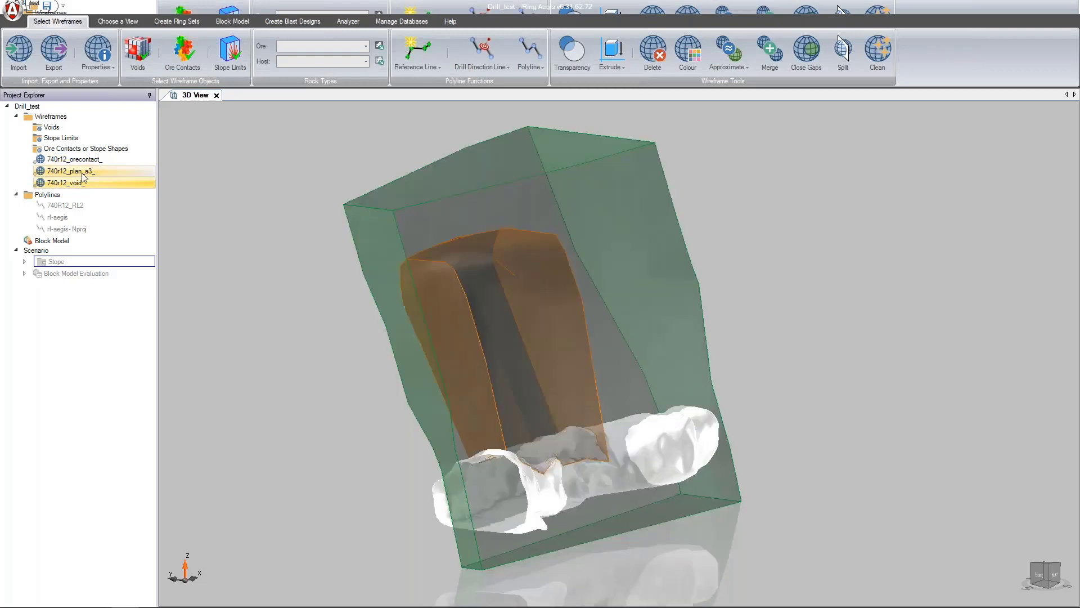
click(82, 161)
click(51, 117)
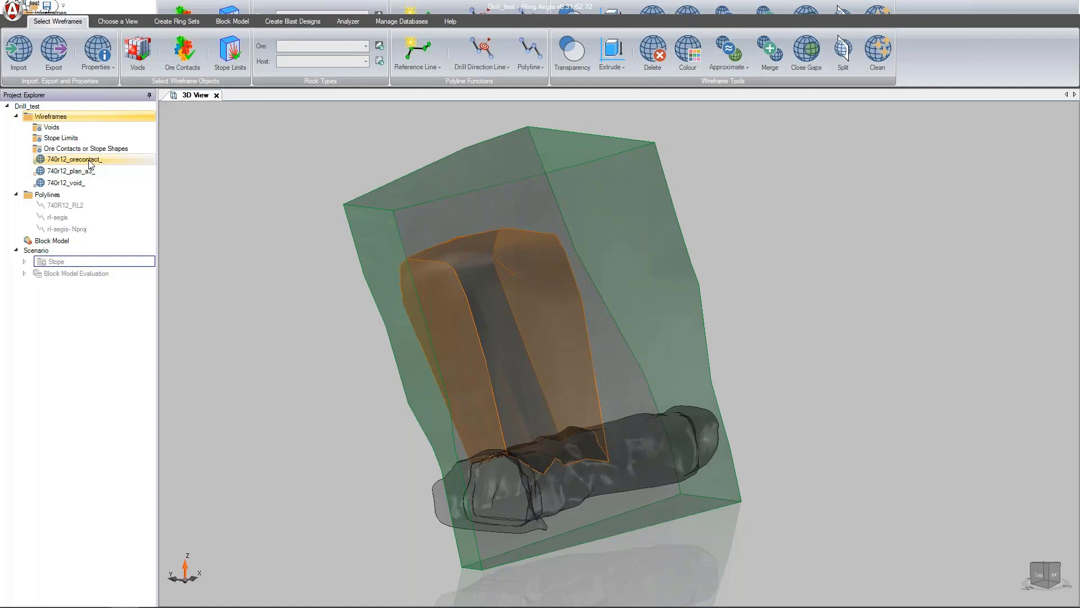
Step: Assign the Void wireframe type to 740r12_void_
right_click(73, 189)
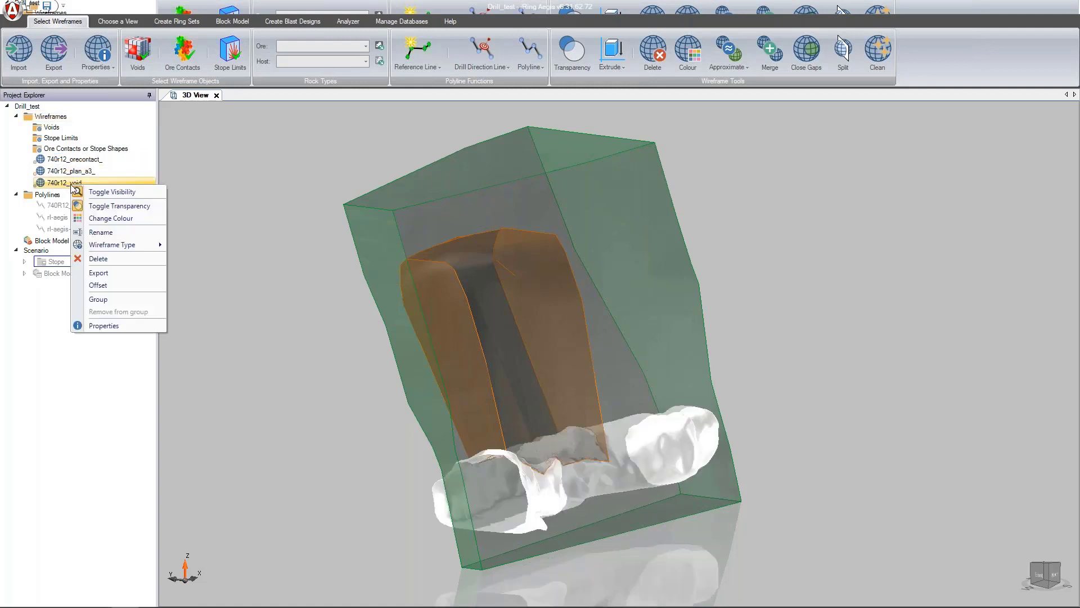
mouse_move(157, 246)
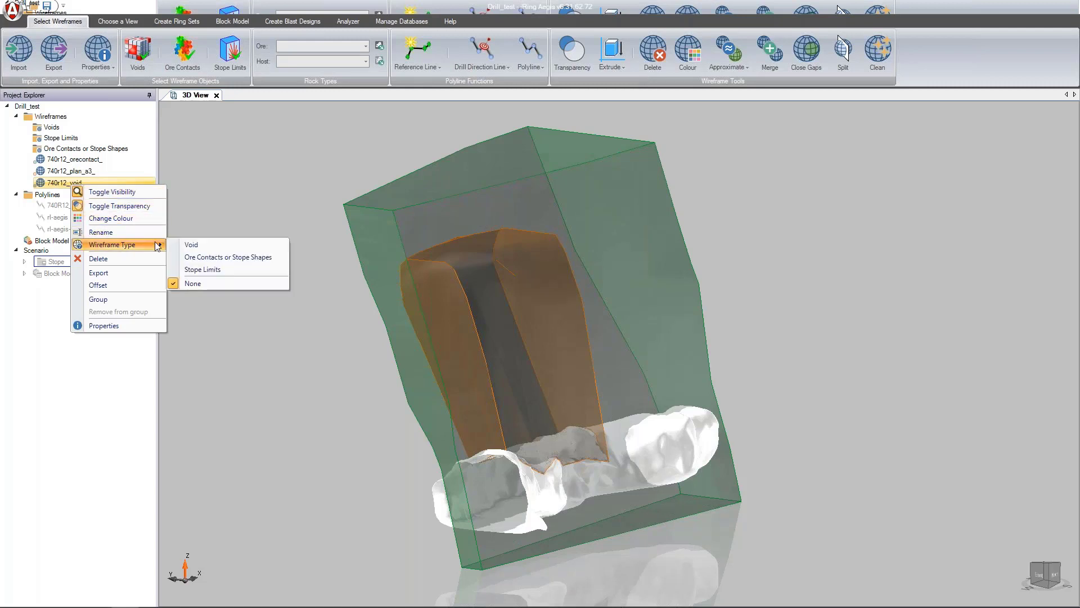
click(183, 246)
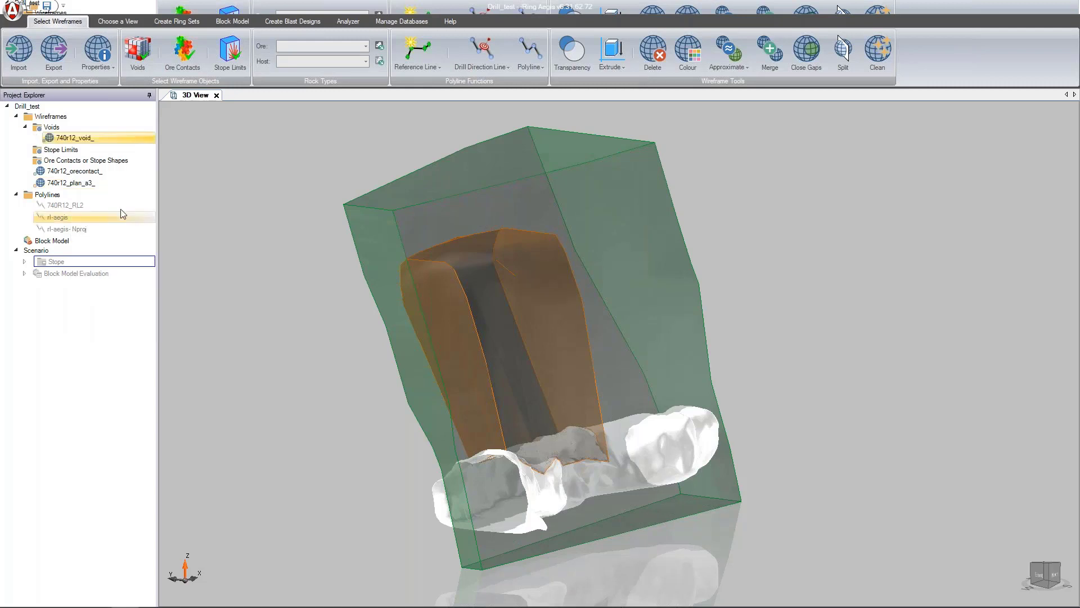
Step: Assign the Ore Contacts or Stope Shapes wireframe type to 740r12_orecontact_
right_click(87, 172)
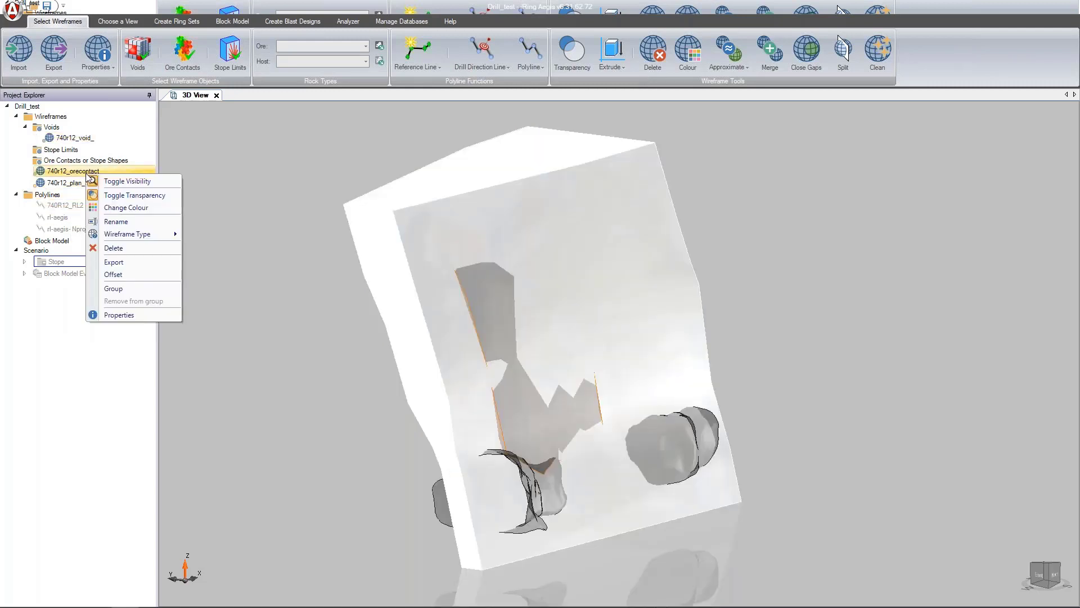
mouse_move(157, 234)
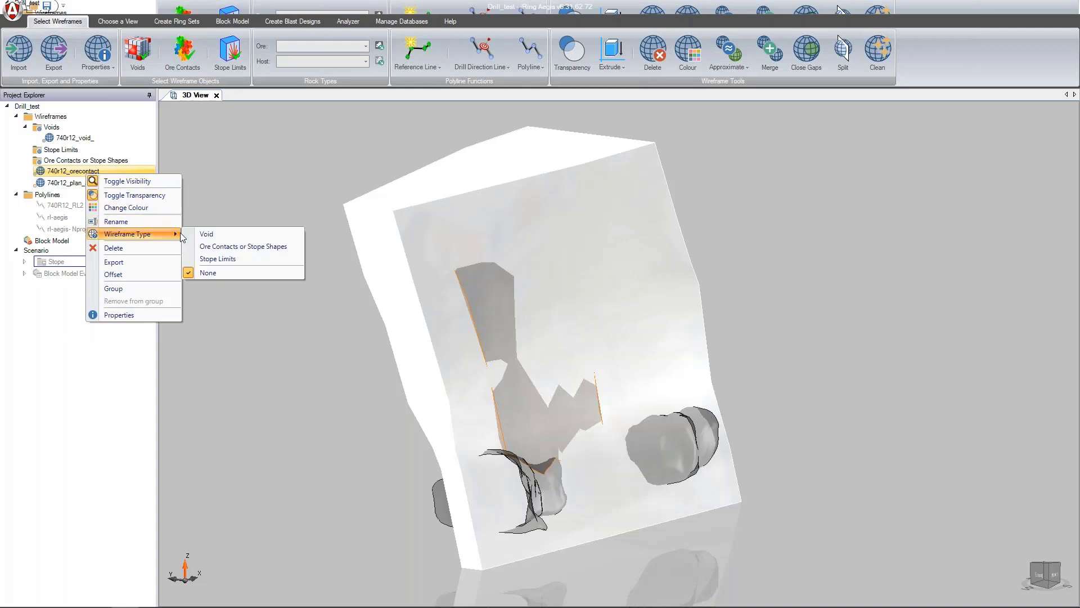
click(226, 246)
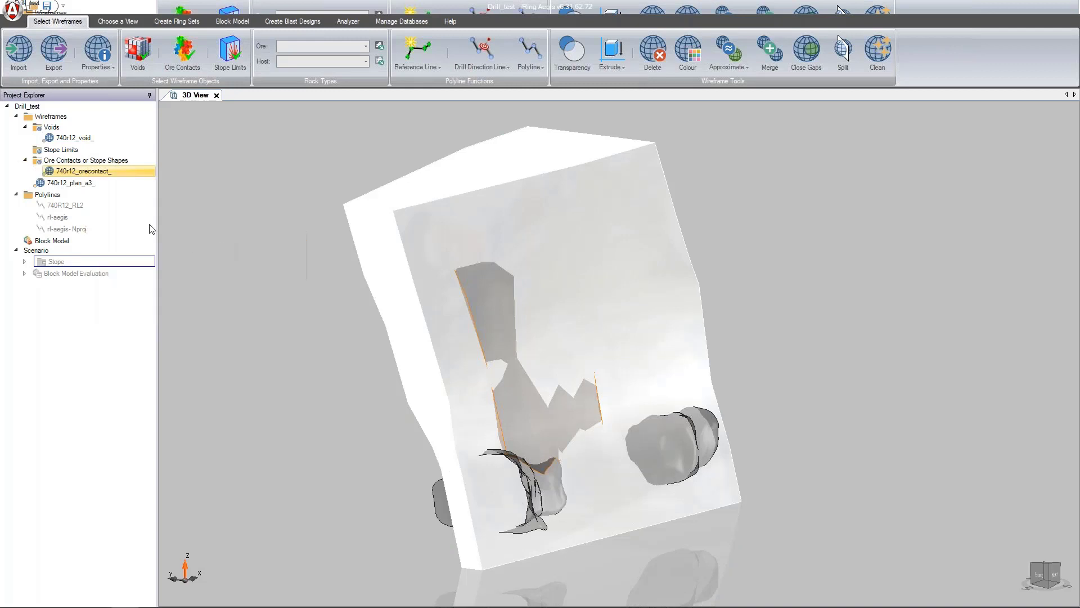
Step: Assign the Stope Limits wireframe type to 740r12_plan_a3_
right_click(82, 185)
mouse_move(135, 244)
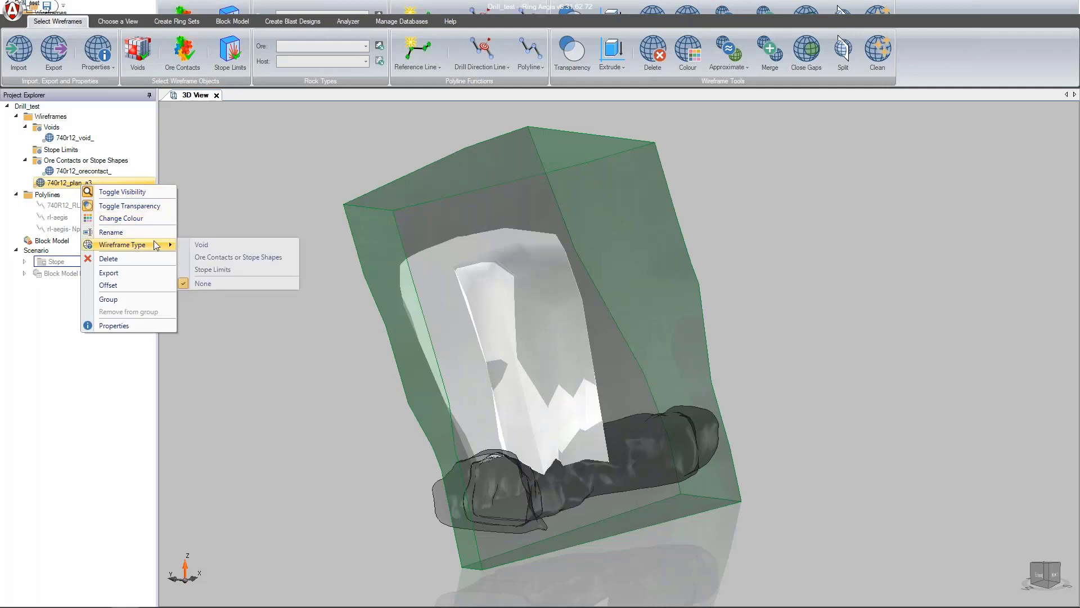
click(242, 269)
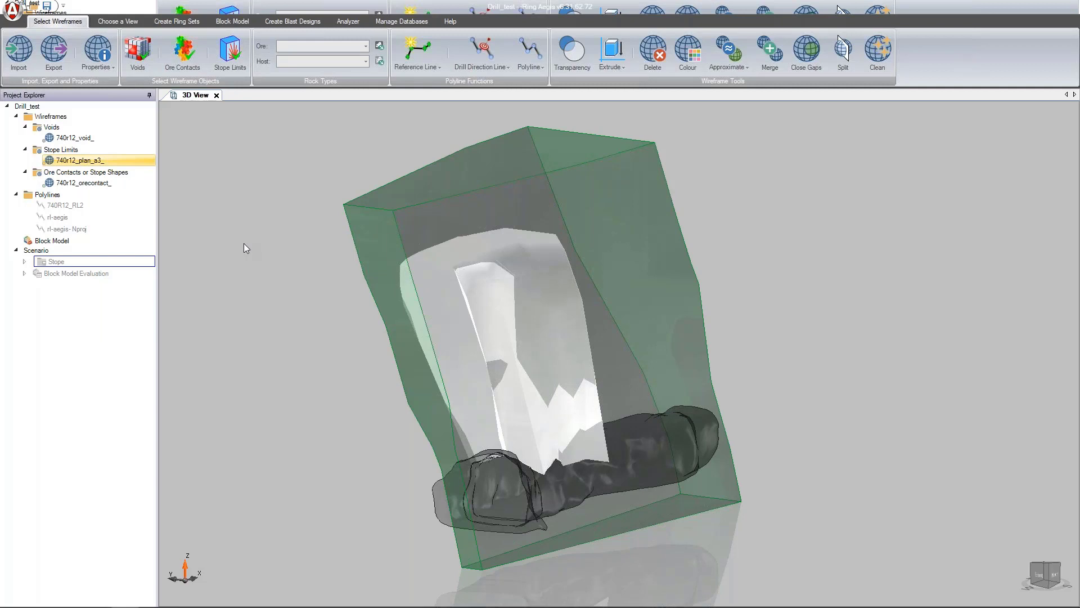
Step: Make the polyline 740R12_RL2 visible in the 3D view and clear its selection
click(52, 242)
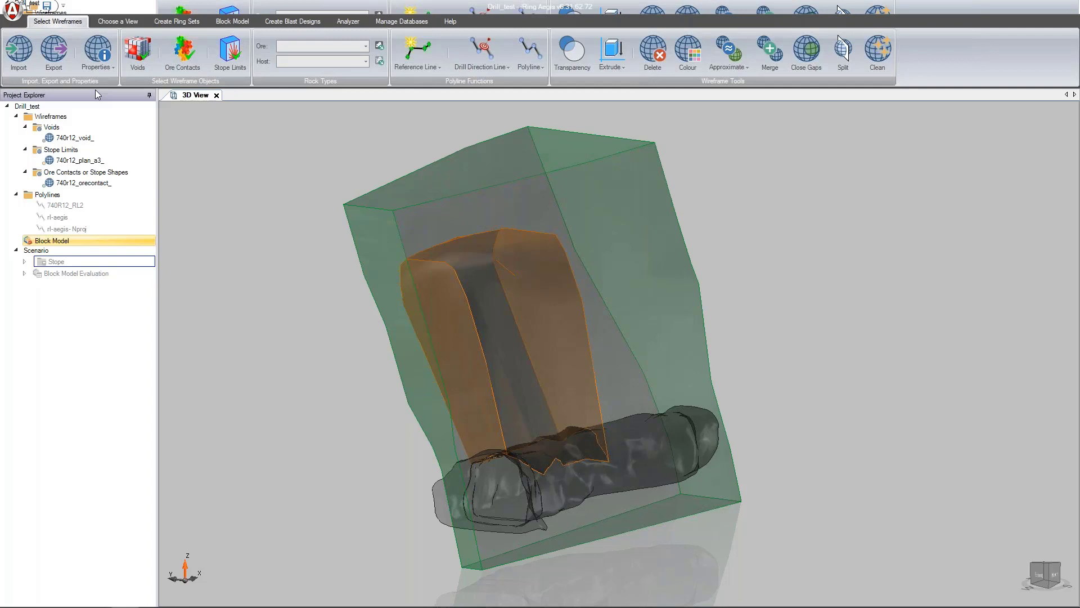
click(66, 207)
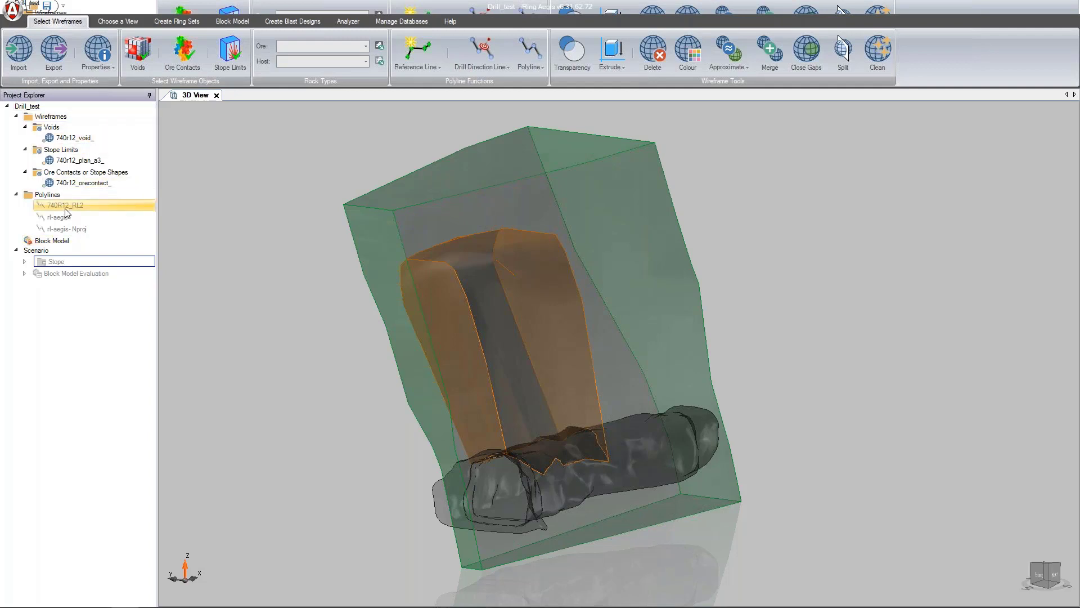
right_click(66, 209)
click(85, 213)
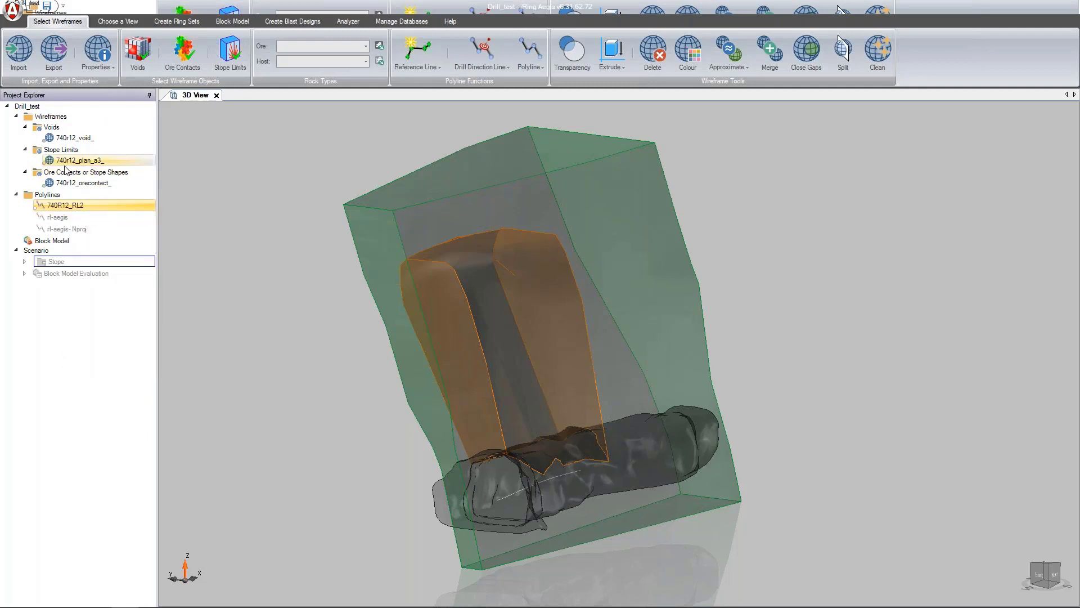
click(27, 106)
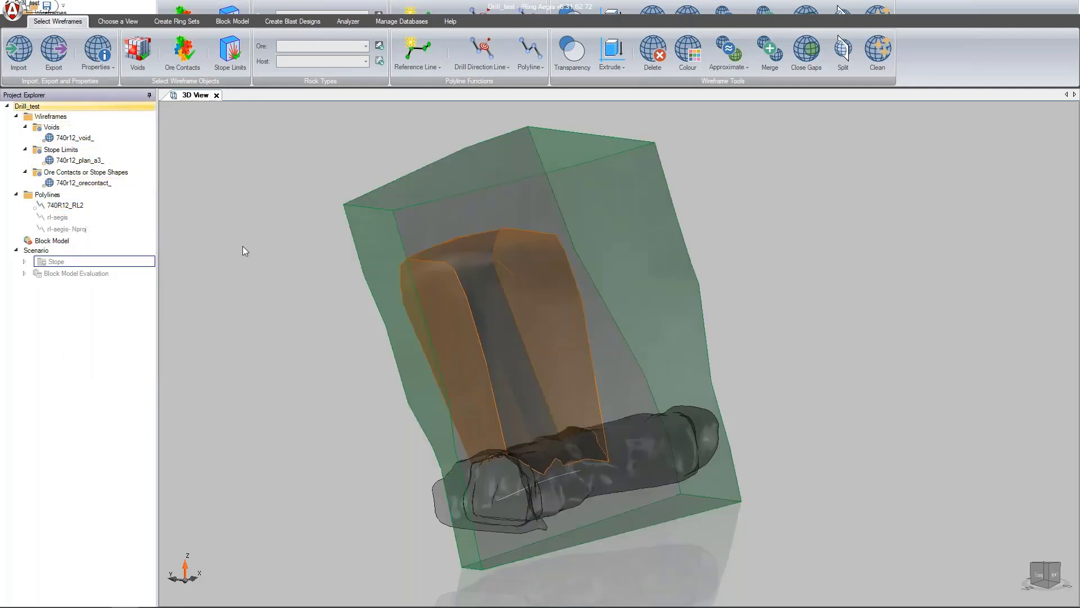
Step: Change the colour of the polyline 740R12_RL2 inside the void to magenta
scroll(518, 467, up, 3)
scroll(569, 519, up, 3)
ctrl+middle_drag(569, 518, 556, 453)
middle_drag(556, 453, 507, 504)
middle_drag(563, 409, 563, 349)
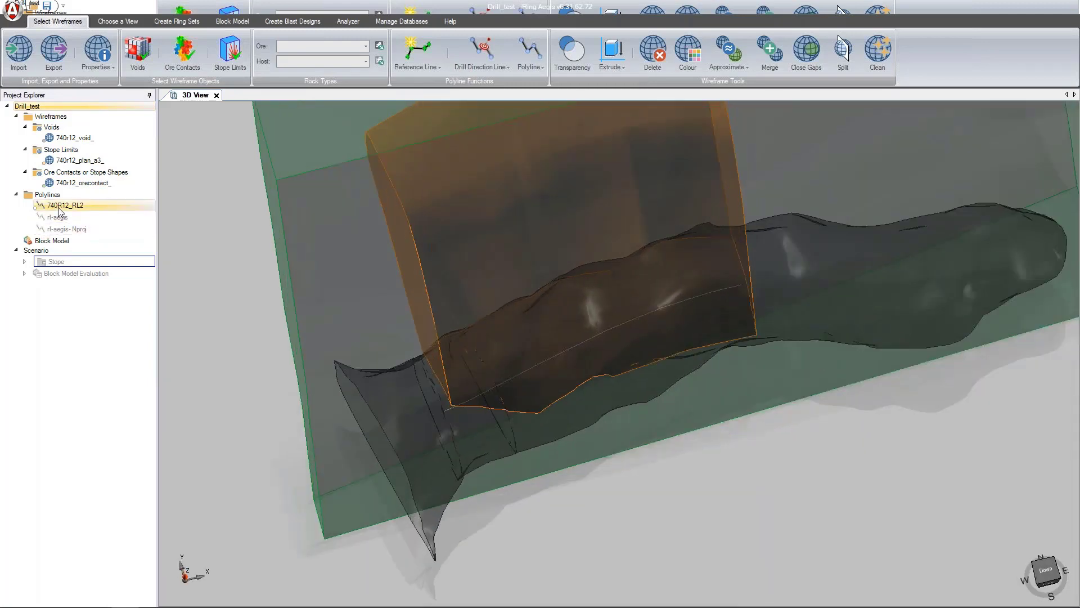
right_click(59, 208)
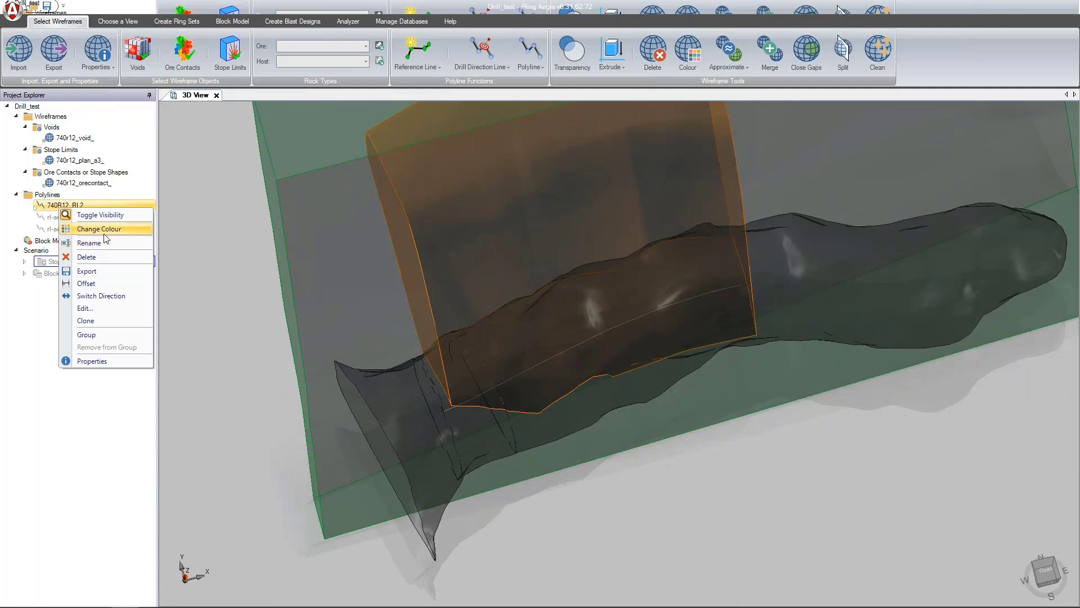
click(101, 229)
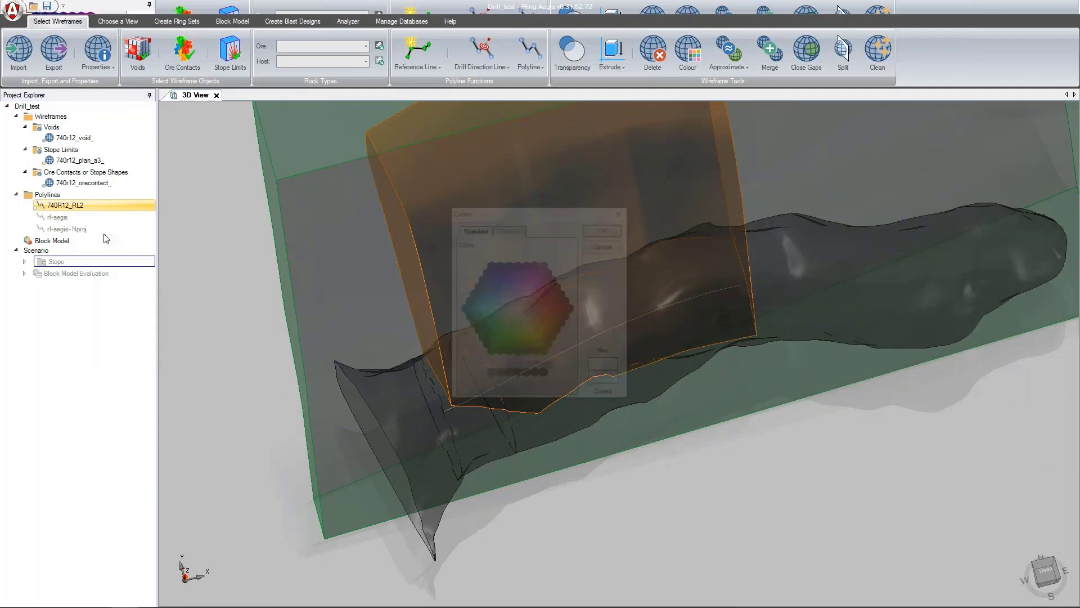
click(537, 290)
click(605, 228)
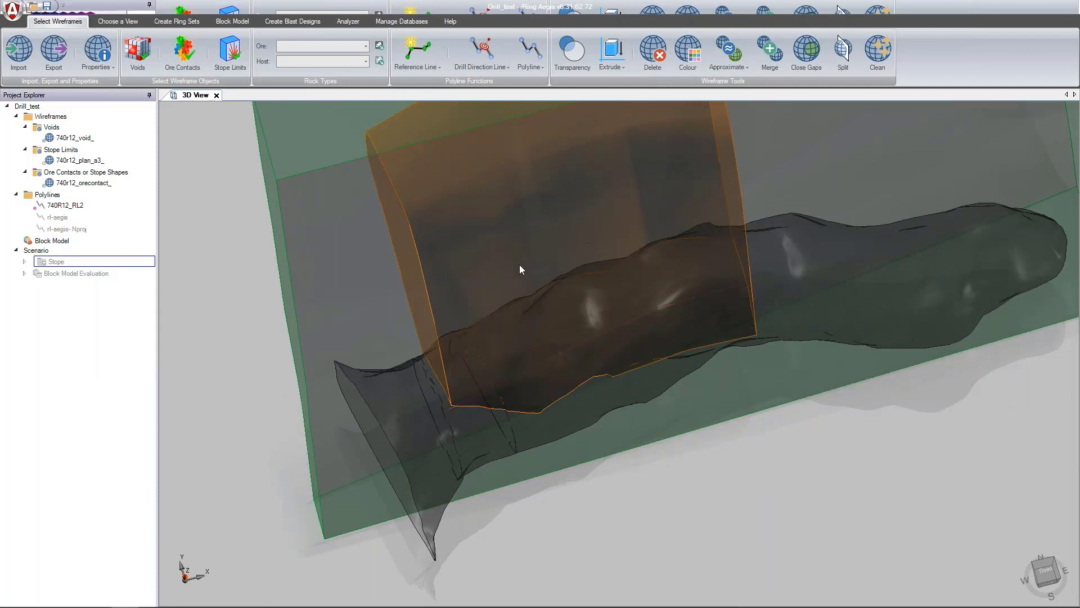
middle_drag(580, 366, 651, 293)
middle_drag(633, 446, 558, 475)
ctrl+middle_drag(858, 395, 509, 410)
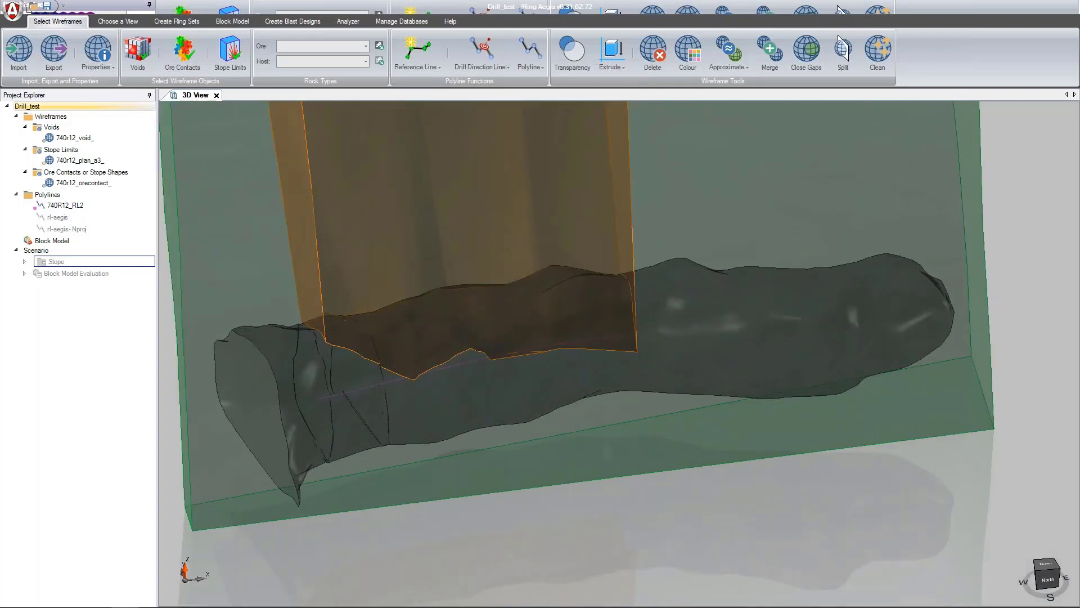
scroll(532, 410, down, 6)
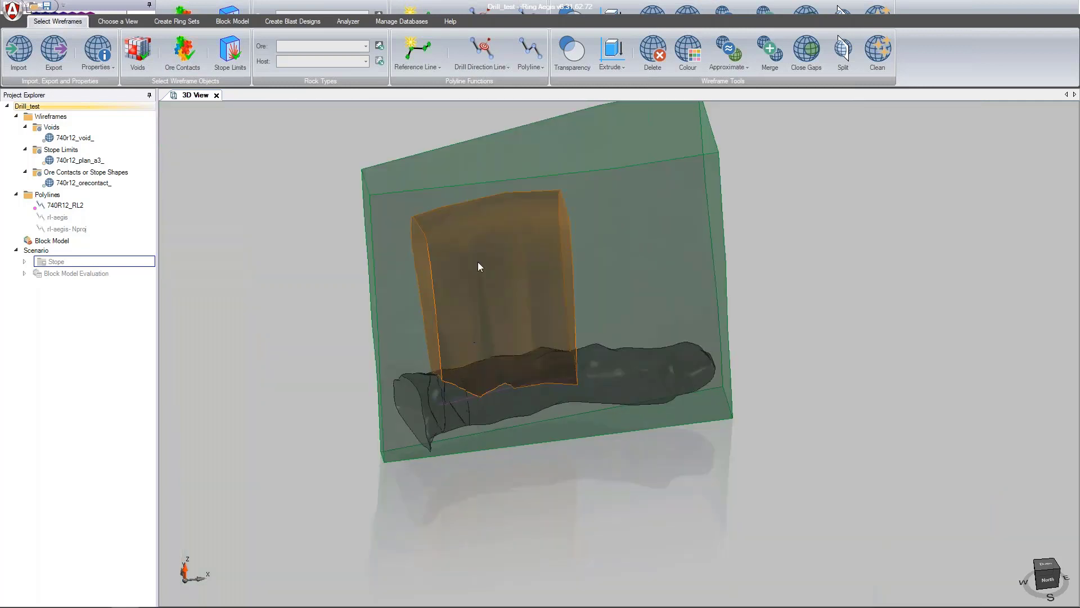
scroll(478, 262, up, 2)
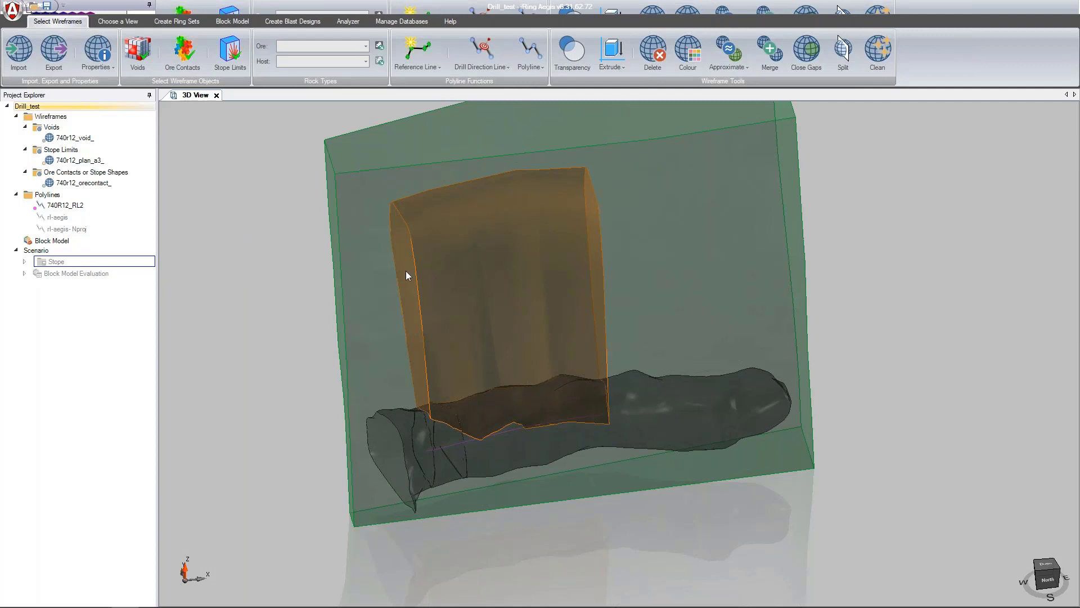
Step: Open the drills database in a maximised window and display the Simba S7 D drill's dimensions
click(408, 23)
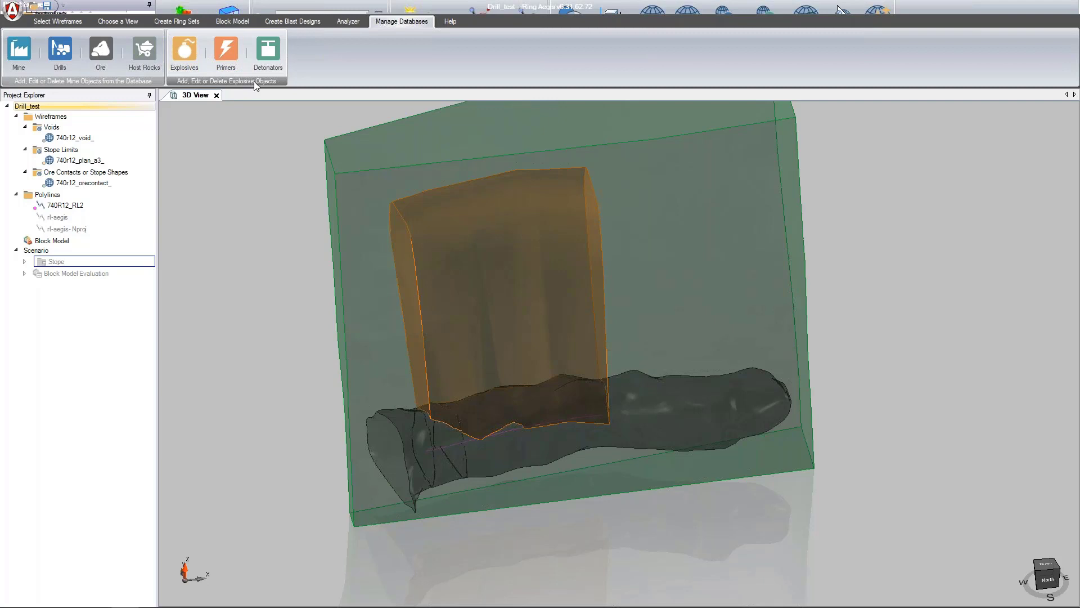
click(70, 65)
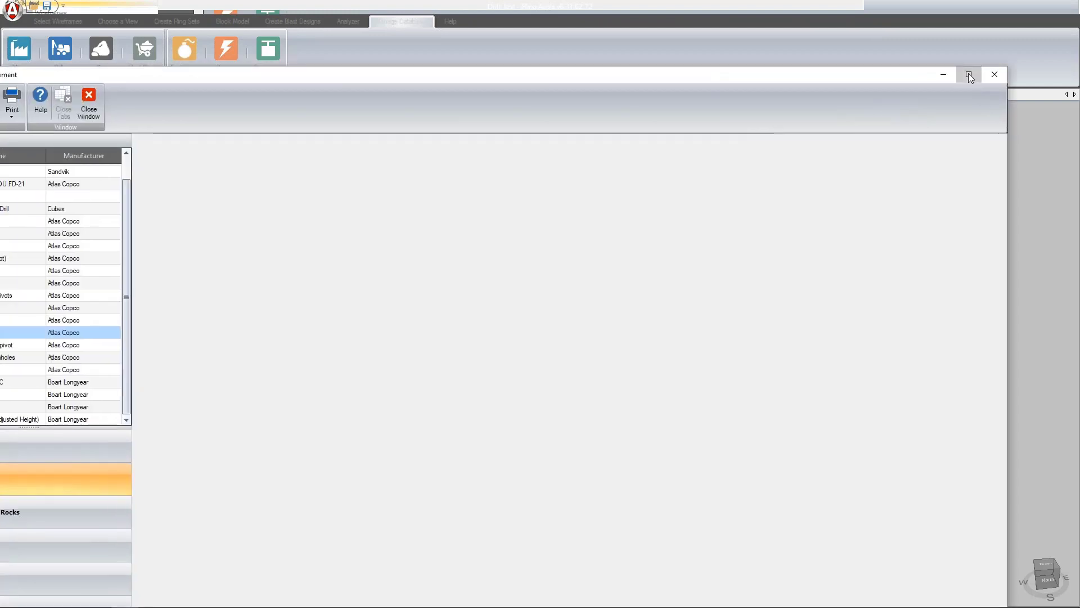
click(969, 74)
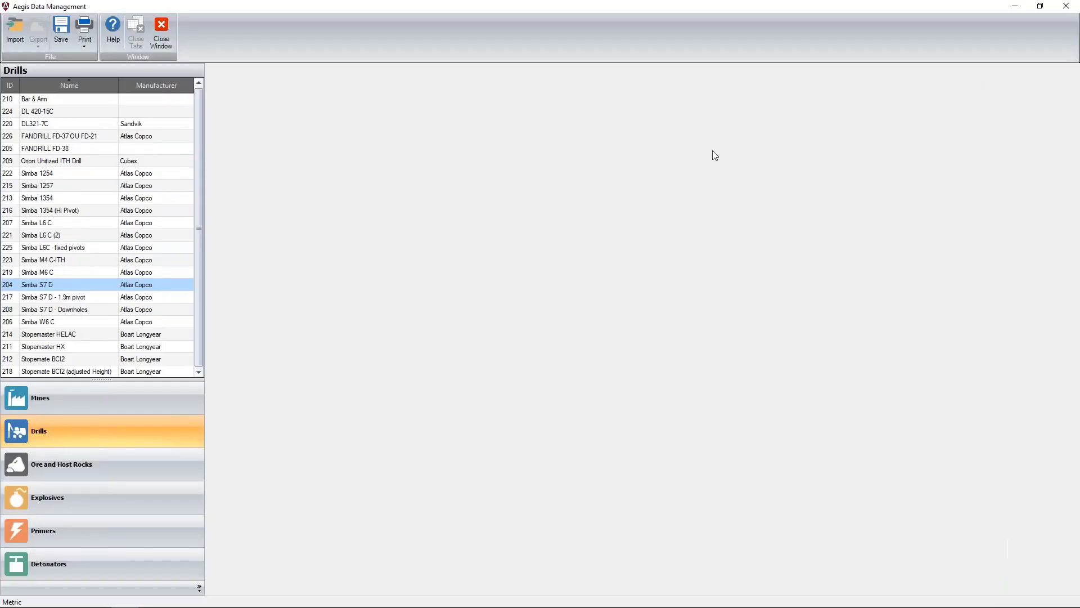
double_click(58, 288)
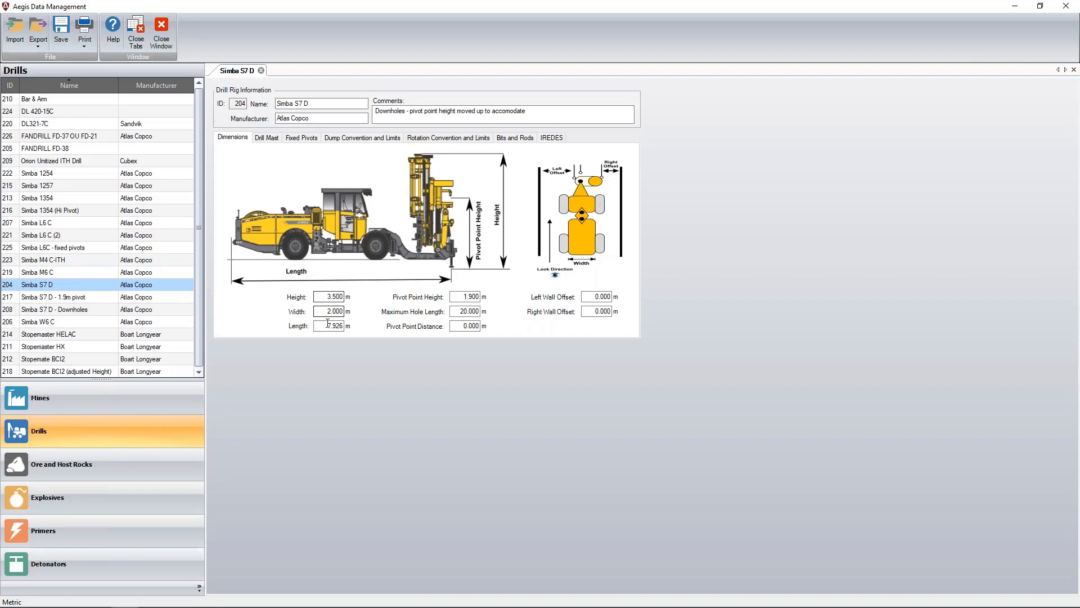
Step: Review the Simba S7 D's drill mast, fixed pivots, dump convention and limits, and rotation convention and limits
click(266, 139)
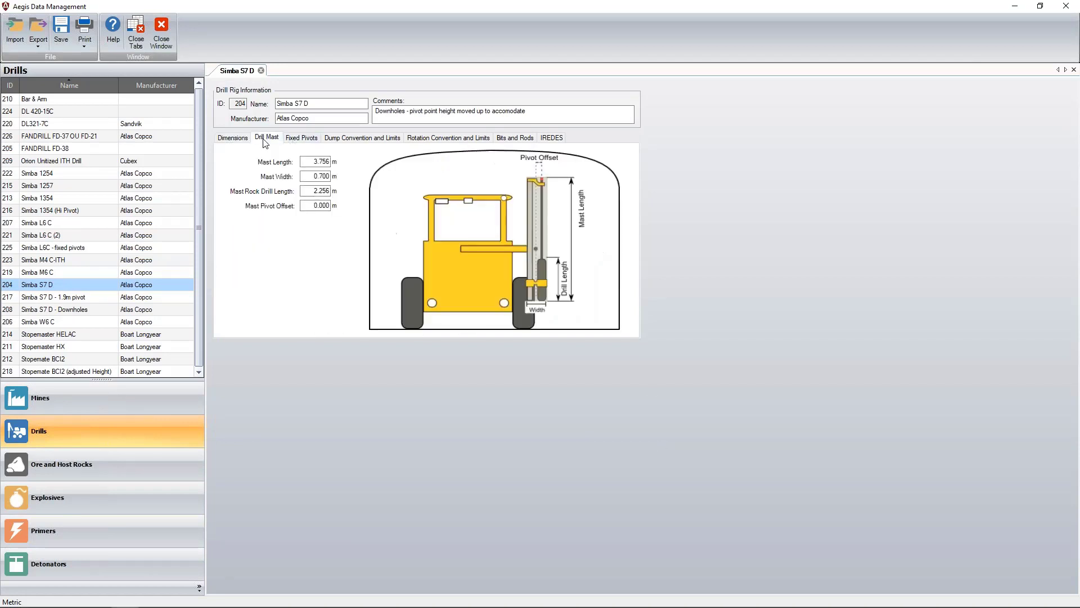
click(309, 139)
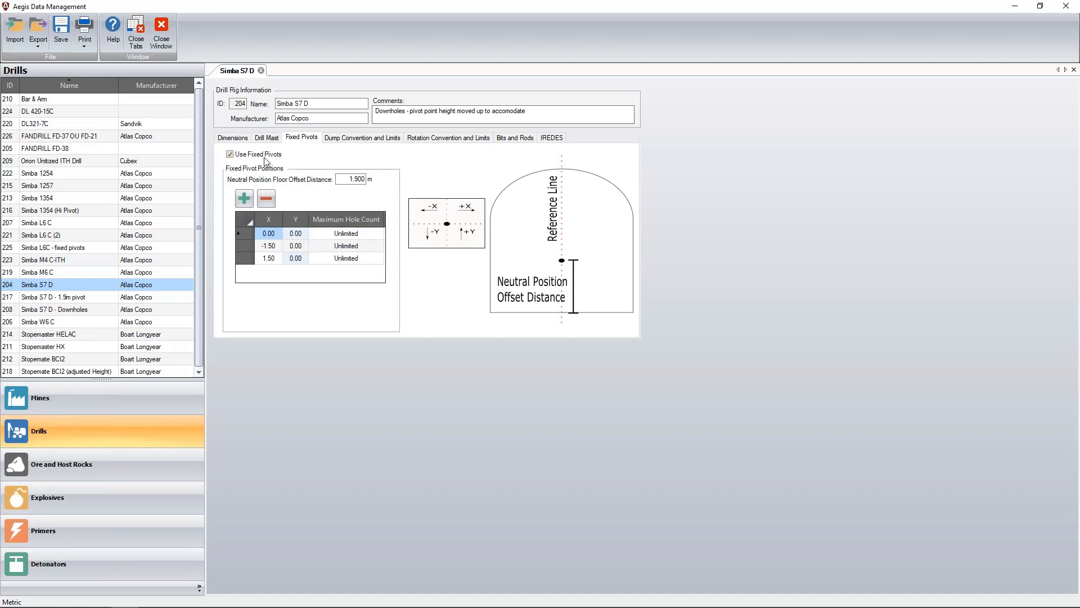
click(388, 141)
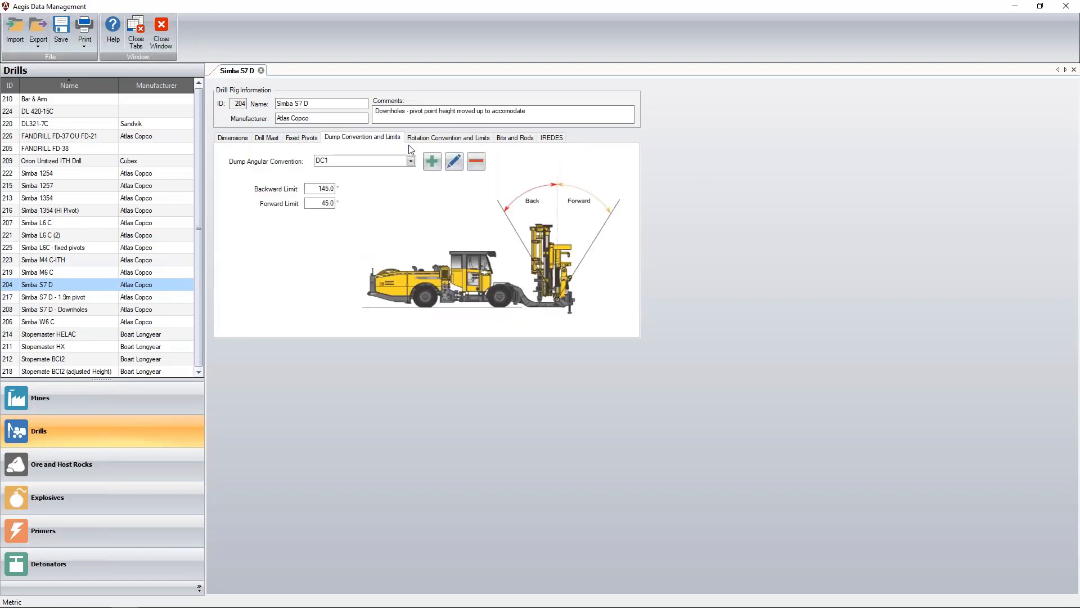
click(432, 144)
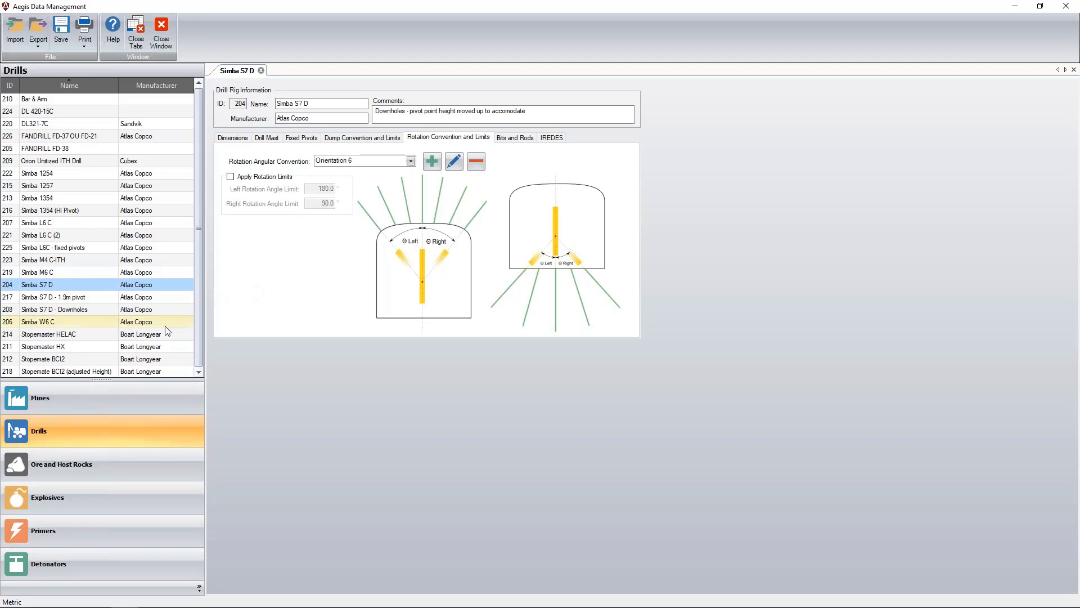
Step: Open the EMULSION X record in the explosives database and examine its properties and detonation velocity parameters
click(127, 501)
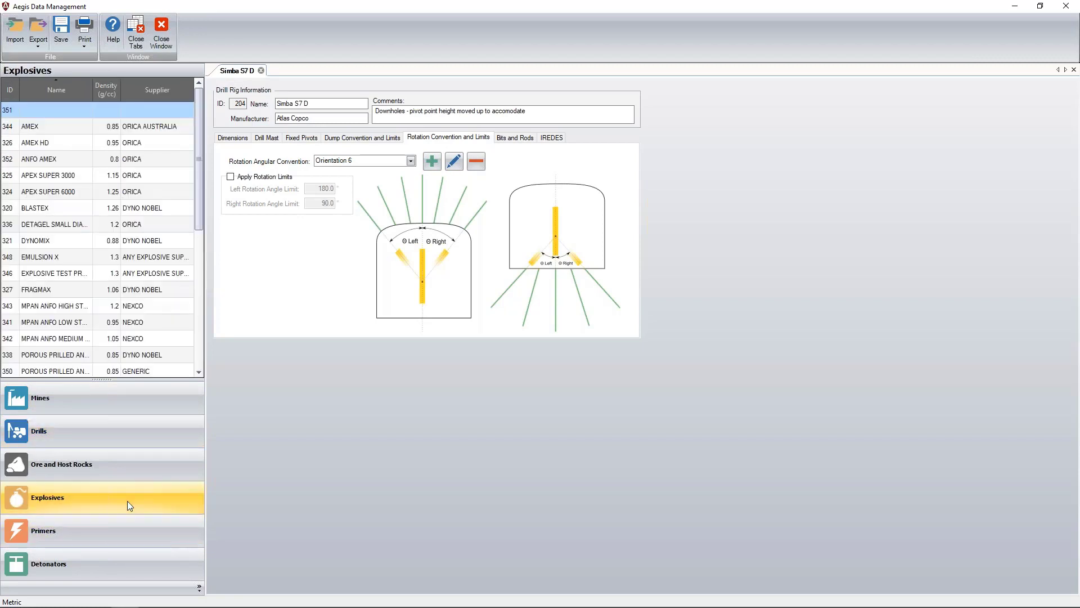
scroll(57, 206, down, 2)
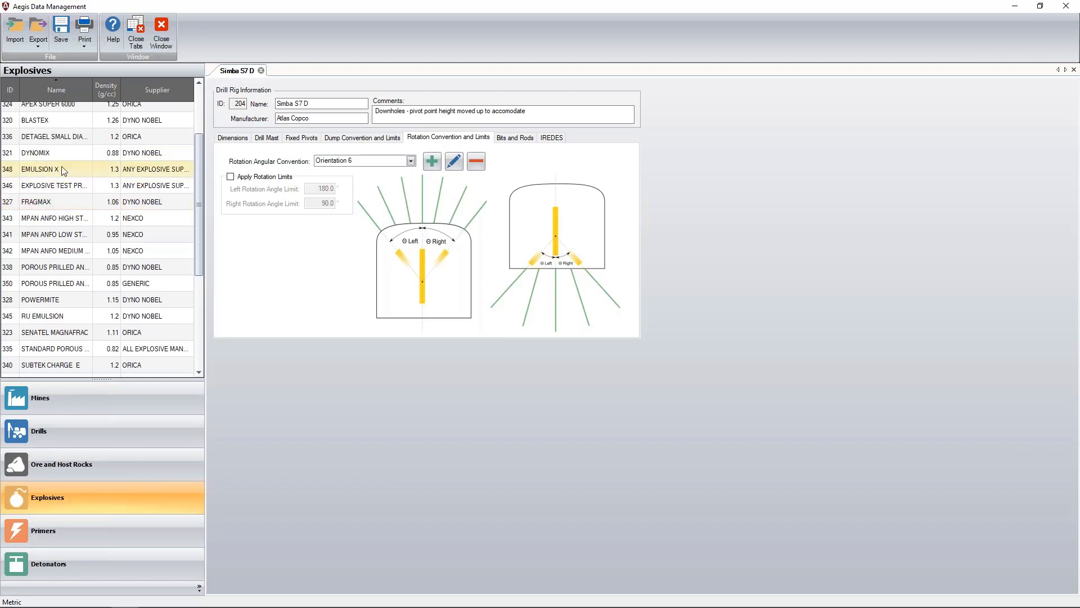
click(176, 166)
double_click(176, 166)
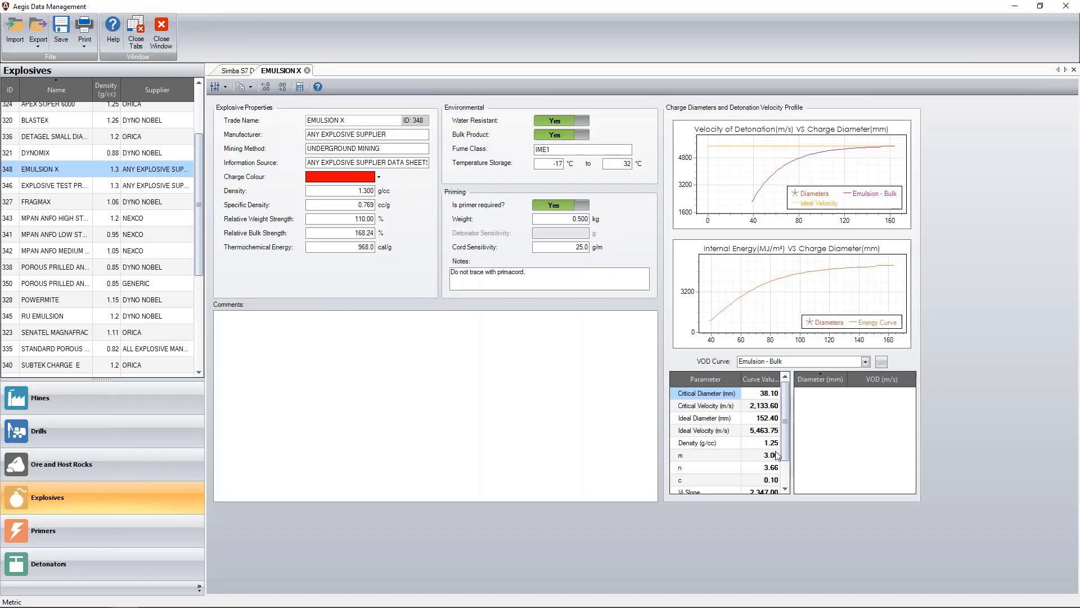
scroll(776, 453, down, 1)
scroll(776, 455, up, 1)
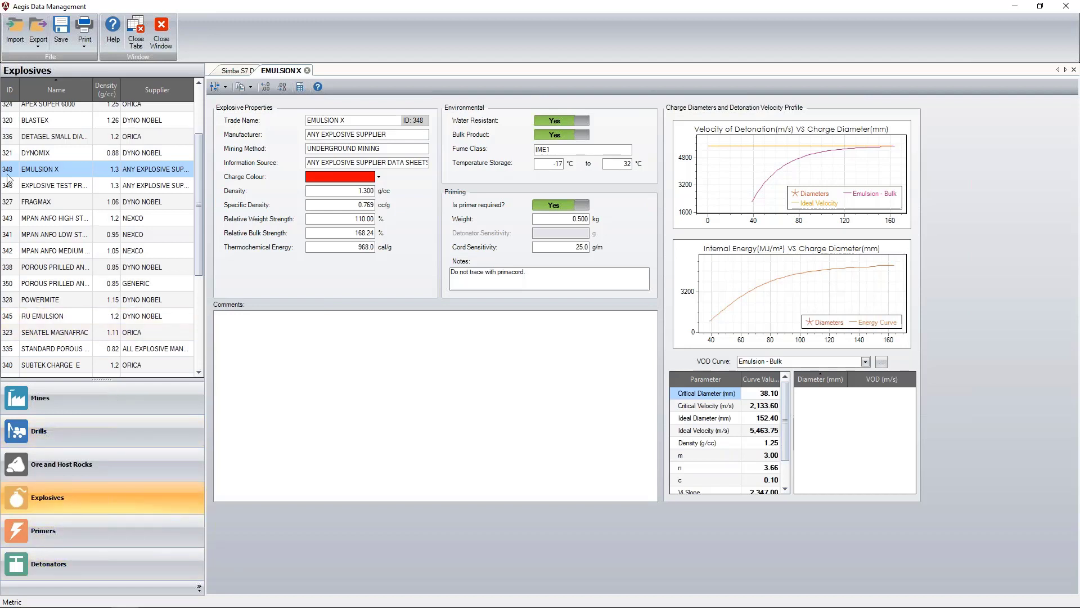
scroll(79, 293, up, 2)
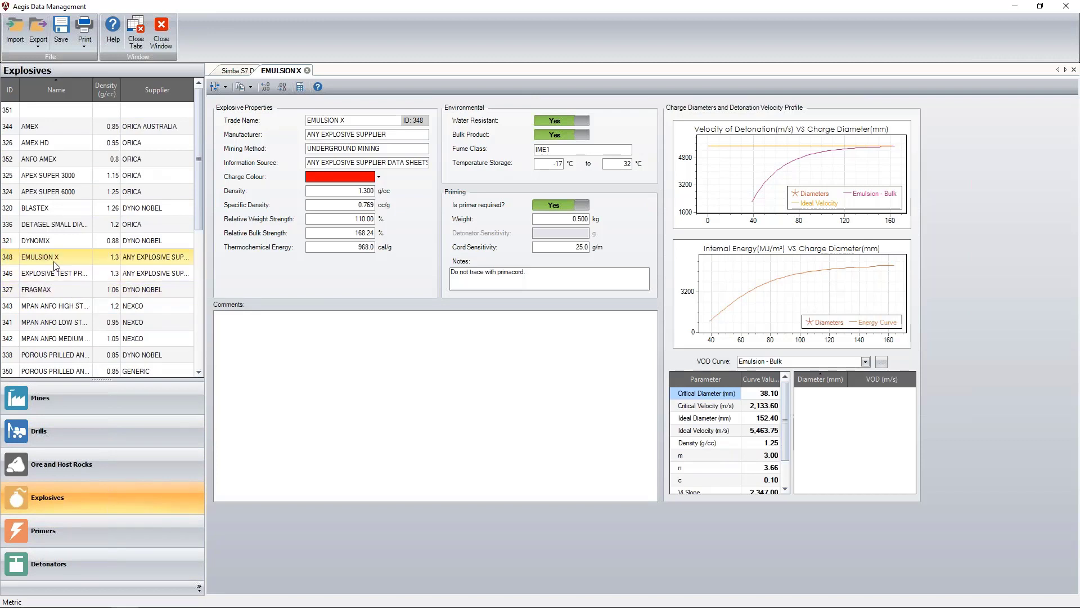
Step: Clone the Simba S7 D drill in the drills database and close data management without saving the changes
click(229, 70)
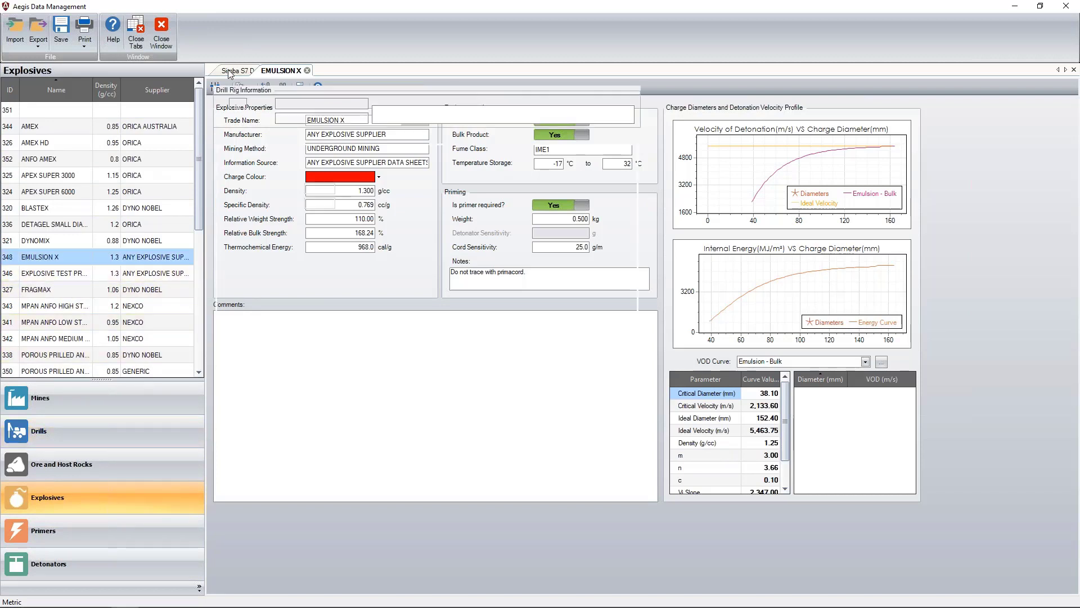
click(232, 138)
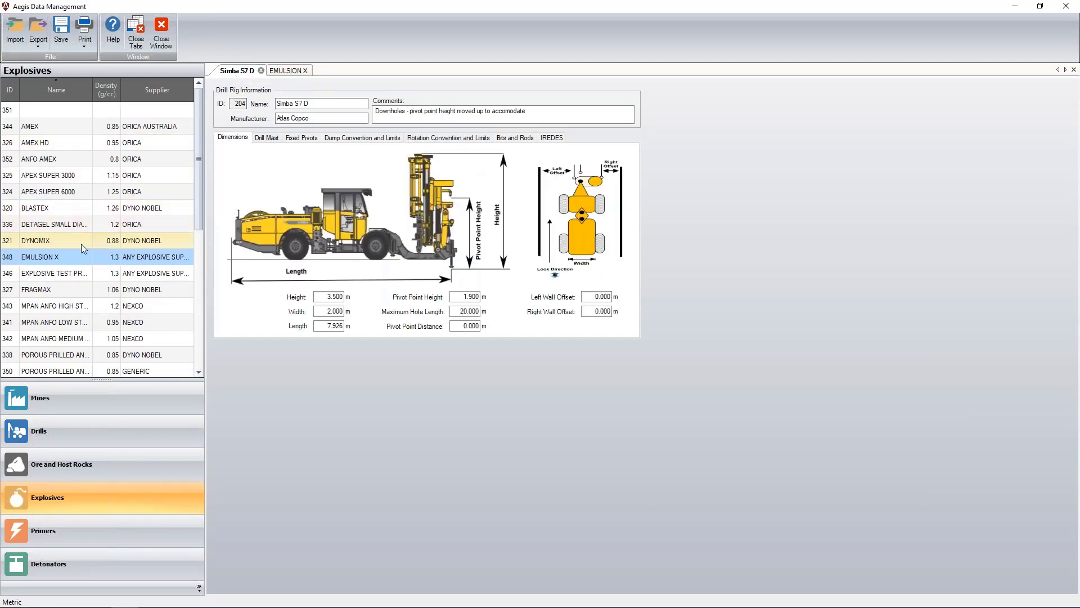
click(81, 450)
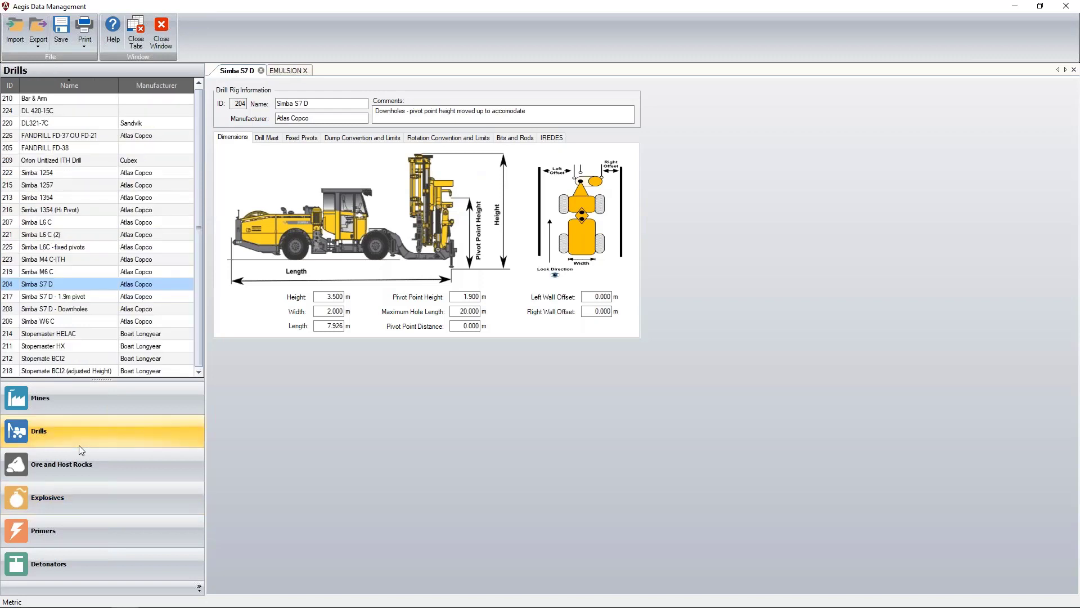
click(52, 284)
right_click(59, 285)
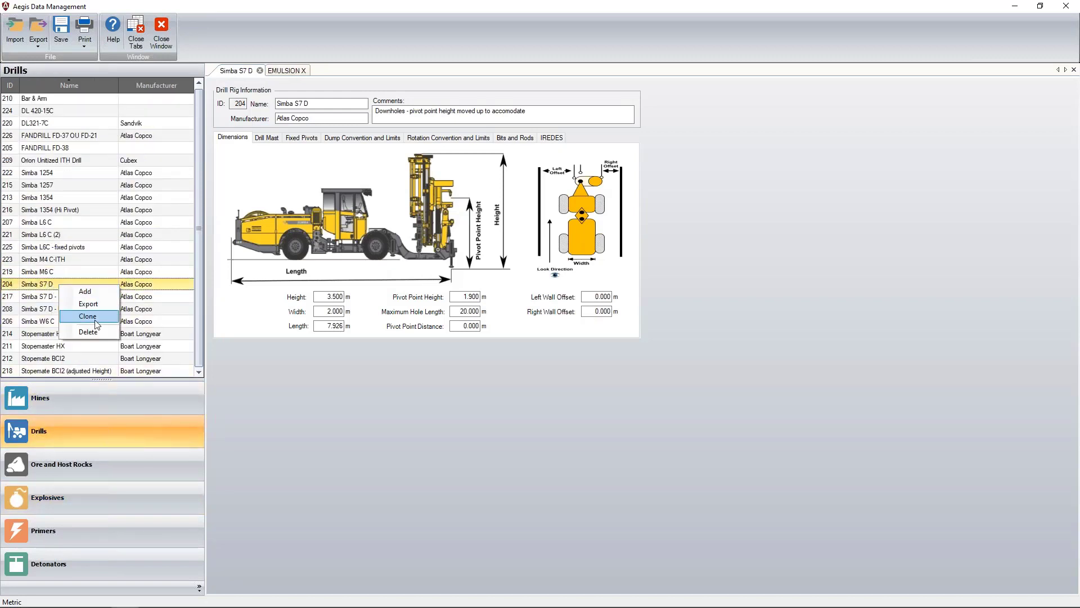
click(89, 316)
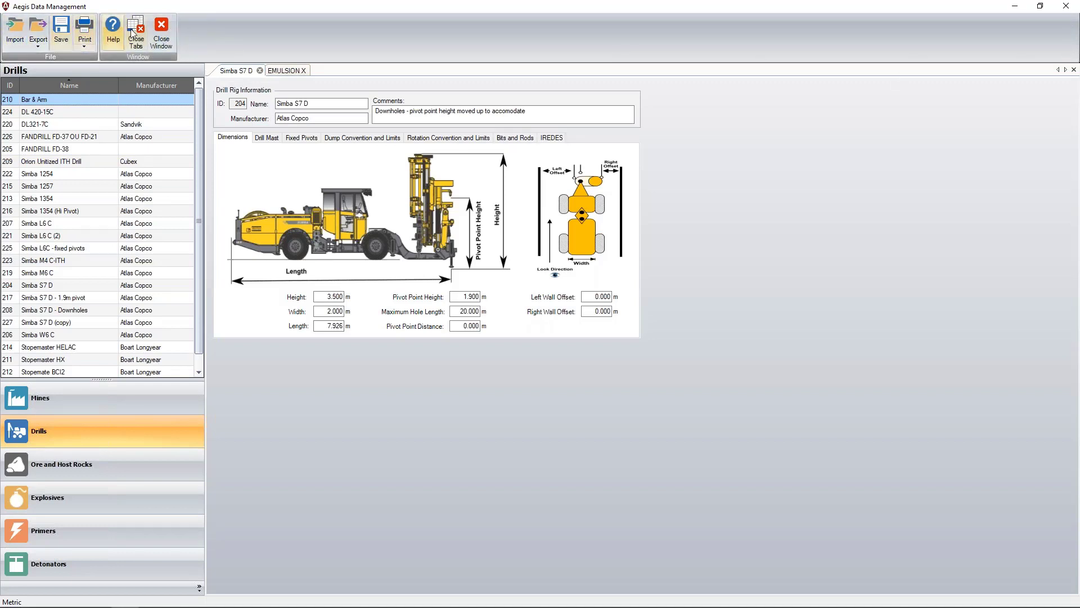
click(162, 34)
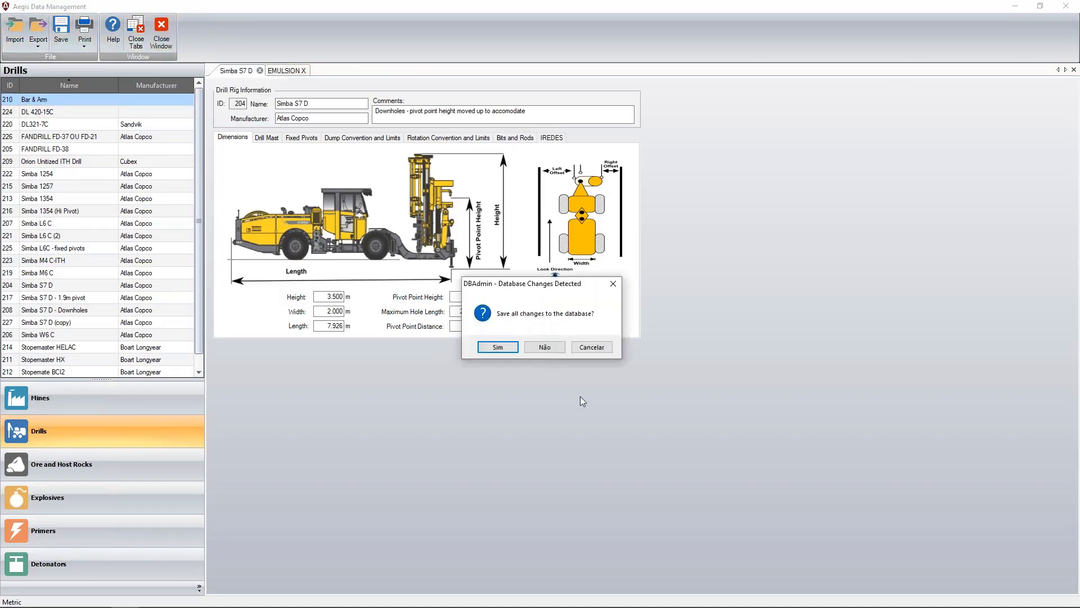
click(545, 345)
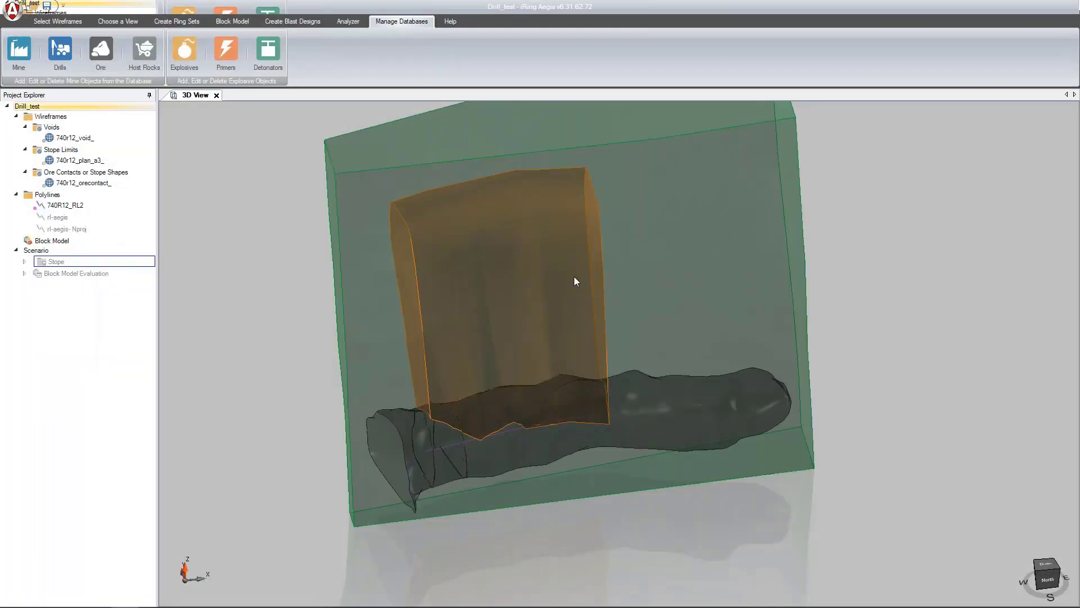
Step: Draw a polyline at elevation 744.7 following 740R12_RL2 and extending past both its ends, and name it REFERENCIA_1900
click(83, 206)
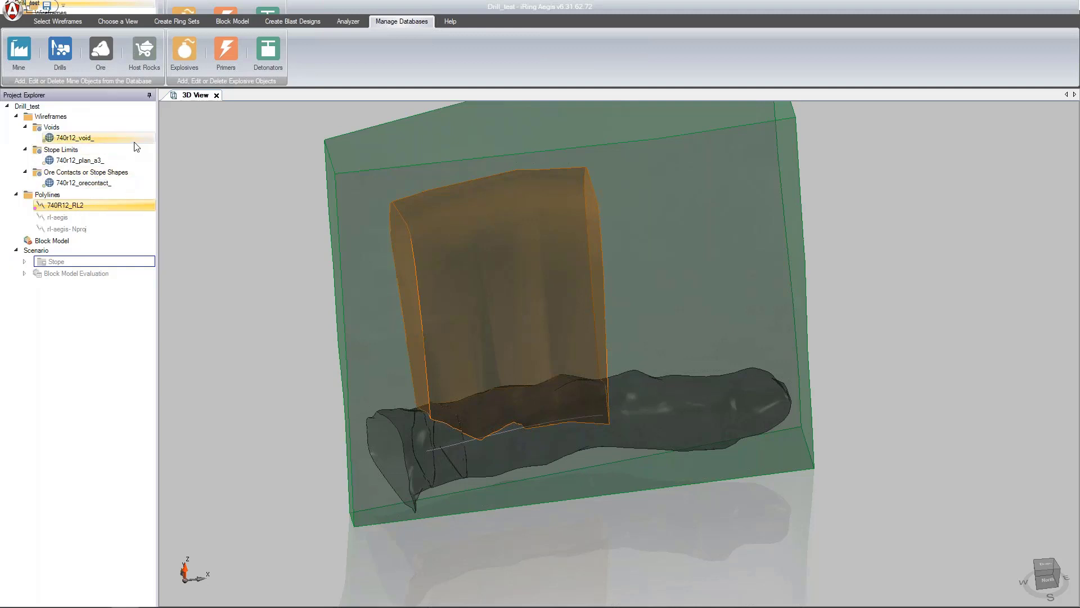
click(82, 26)
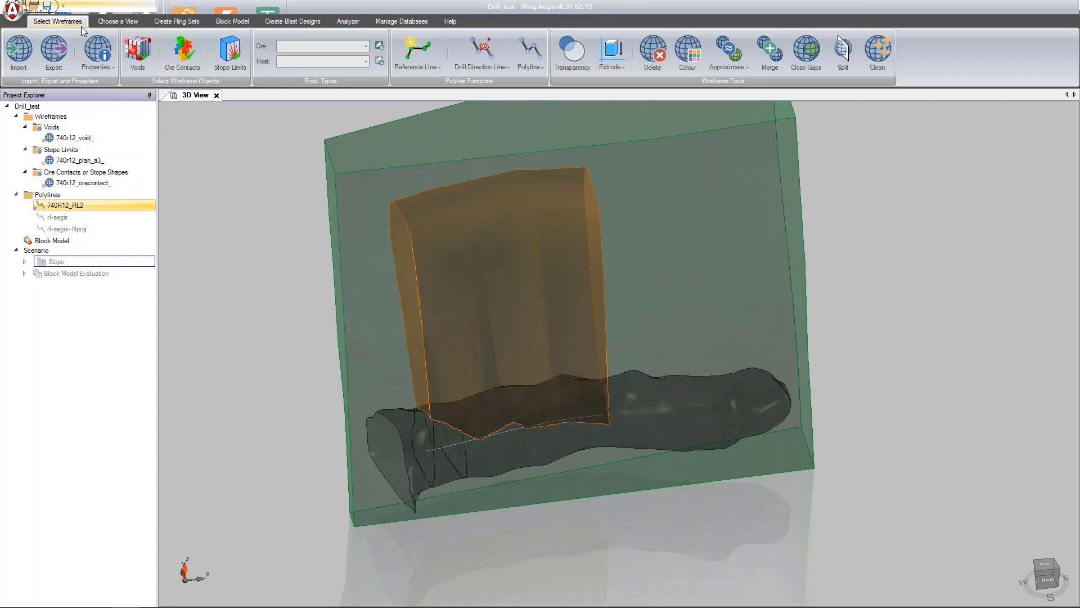
click(527, 68)
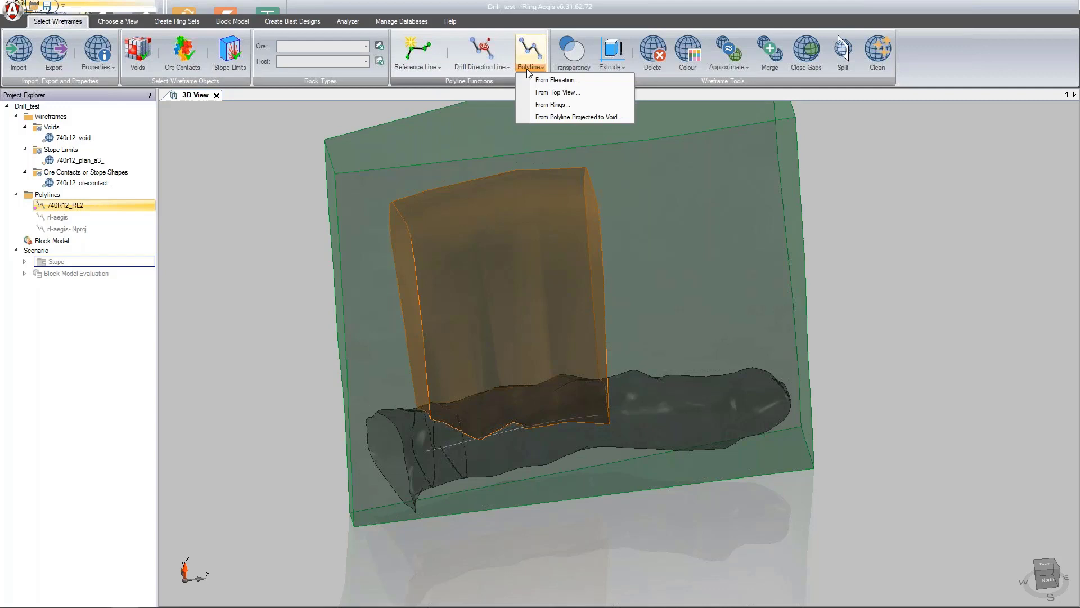
click(543, 80)
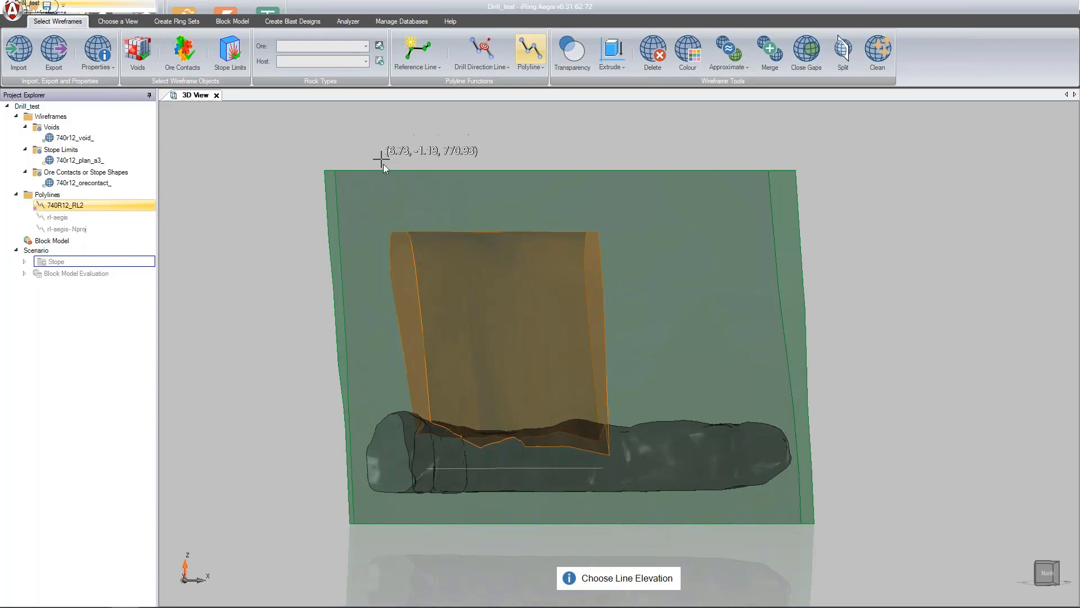
click(427, 468)
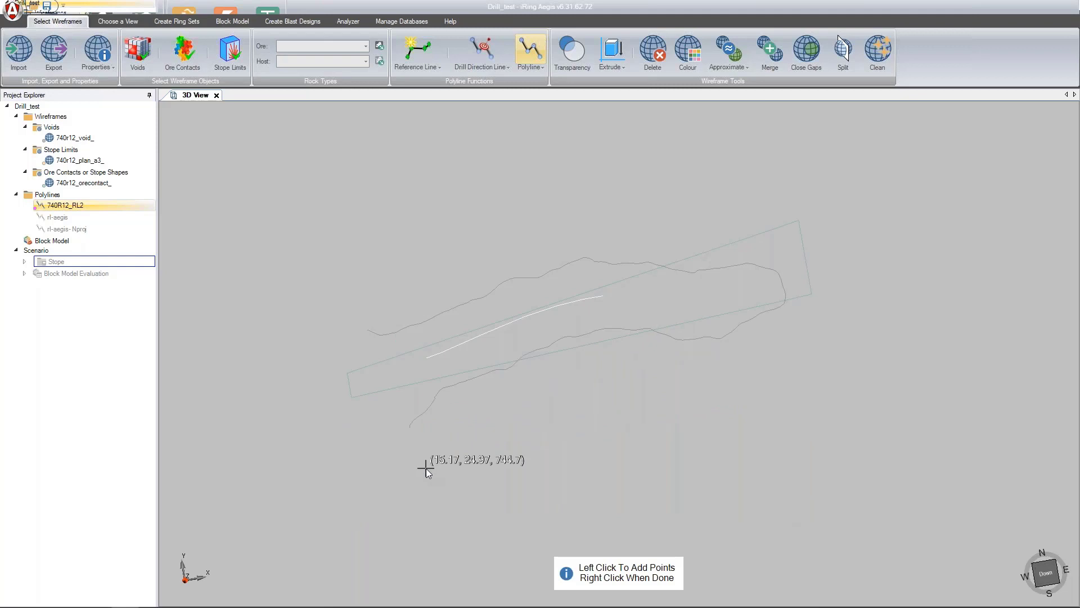
click(400, 369)
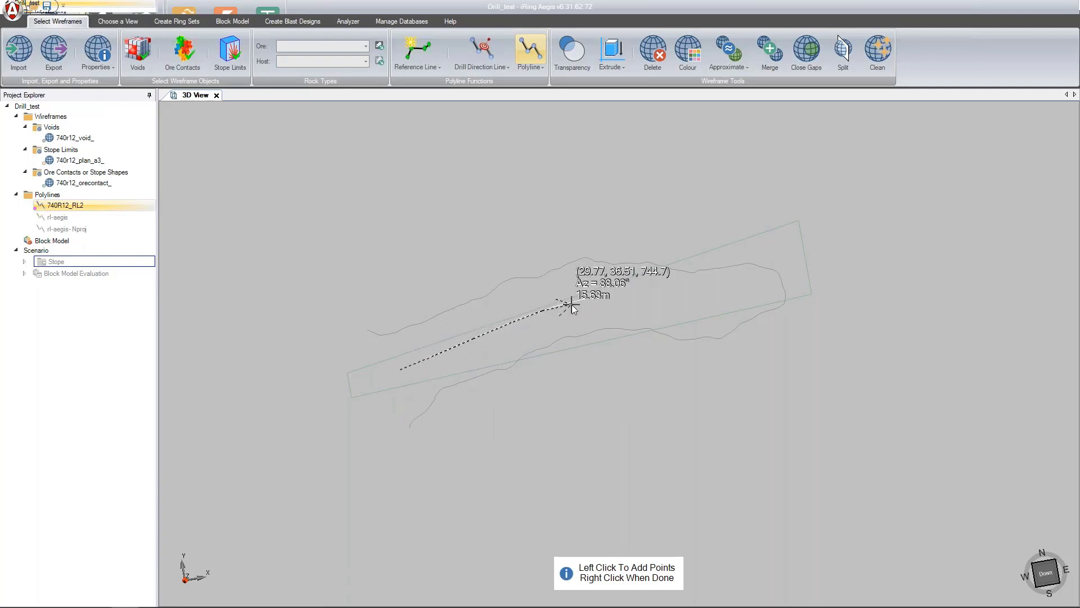
right_click(630, 297)
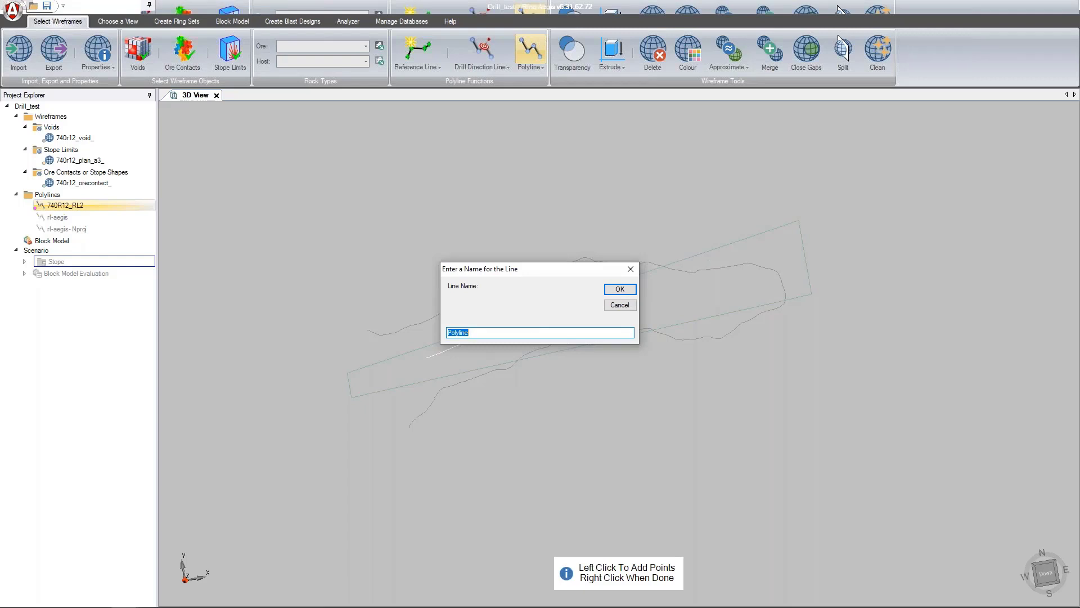
text(REFERENCIA_1900)
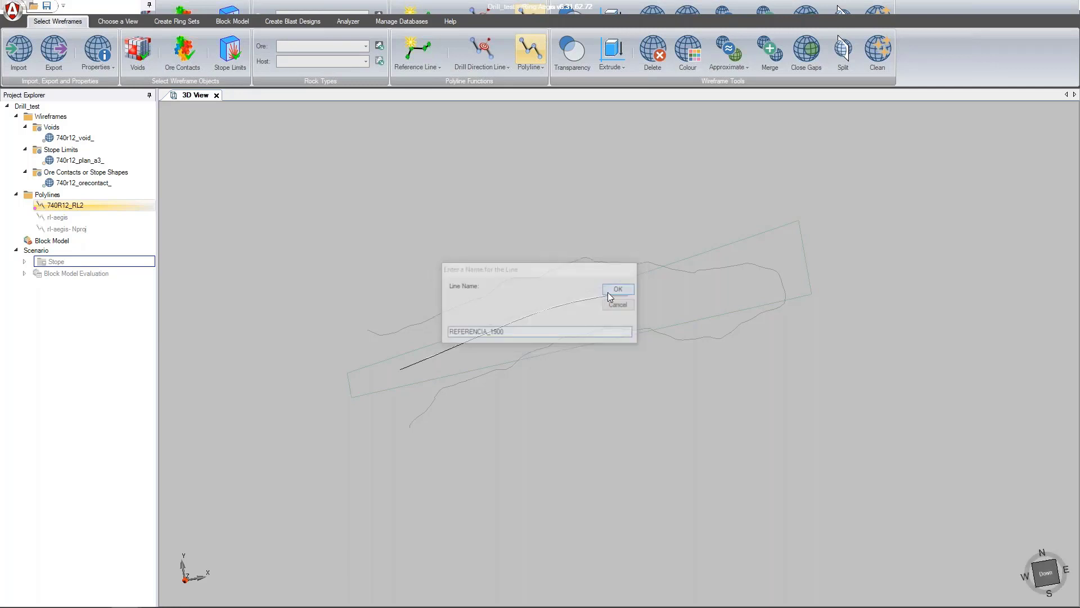
click(608, 293)
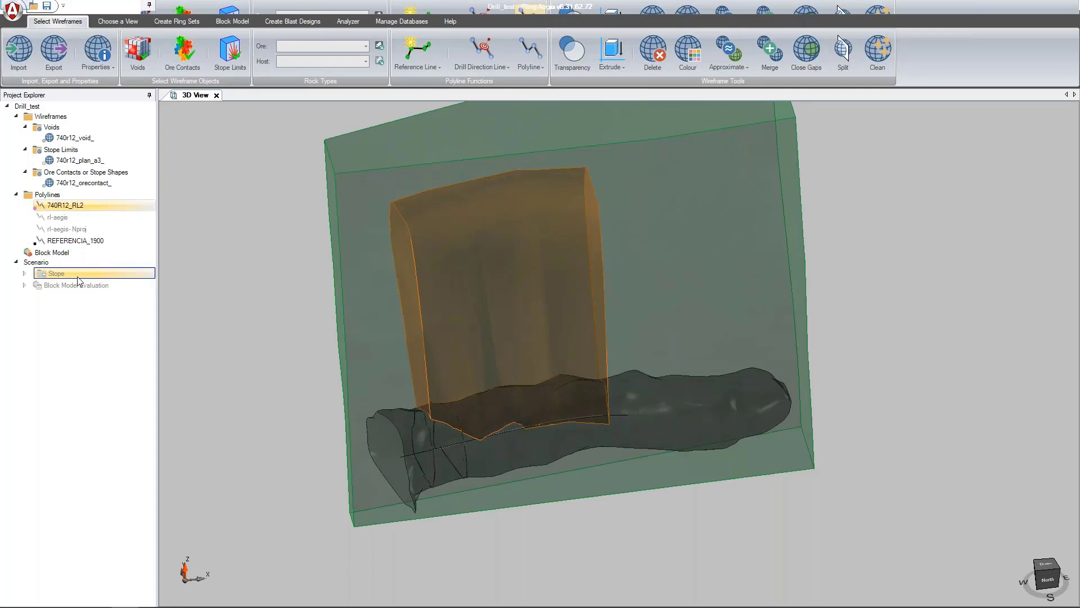
Step: Hide the polyline 740R12_RL2 in the 3D view
right_click(66, 208)
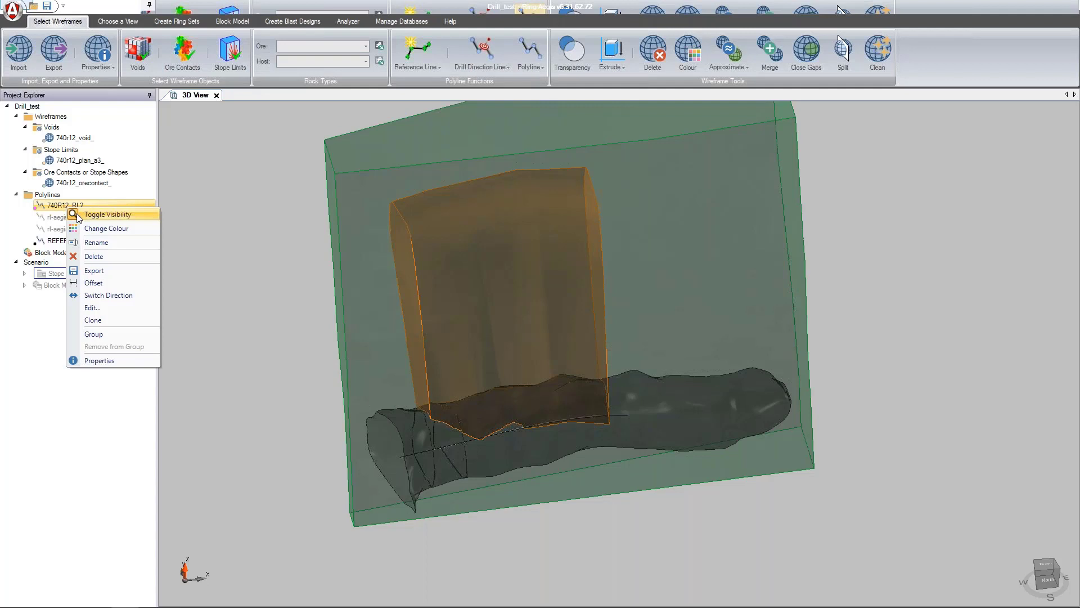
click(77, 215)
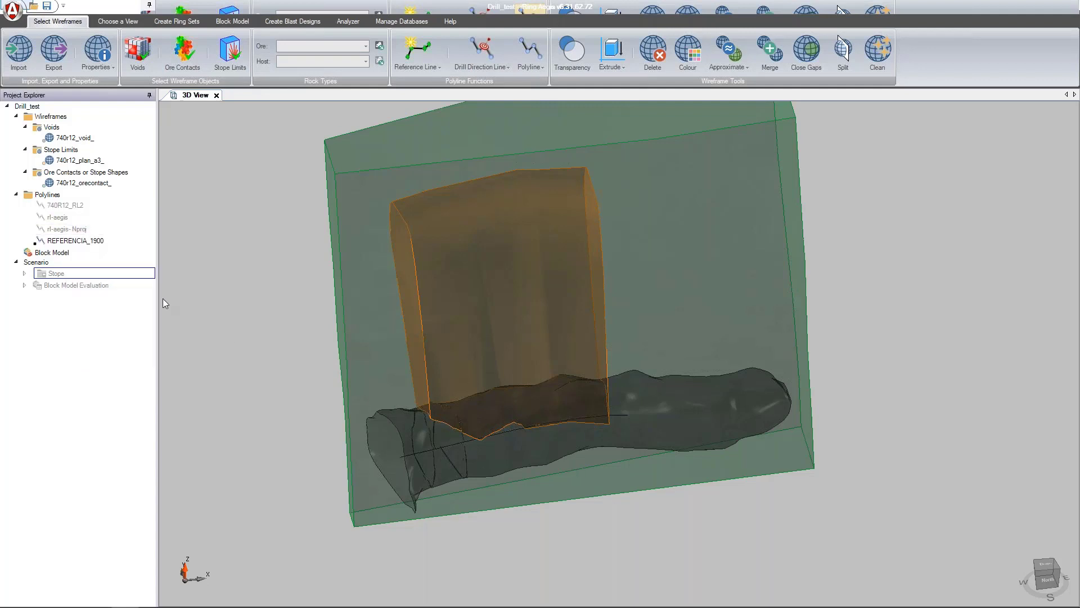
Step: Change the colour of the REFERENCIA_1900 polyline to red and check it inside the void
right_click(97, 242)
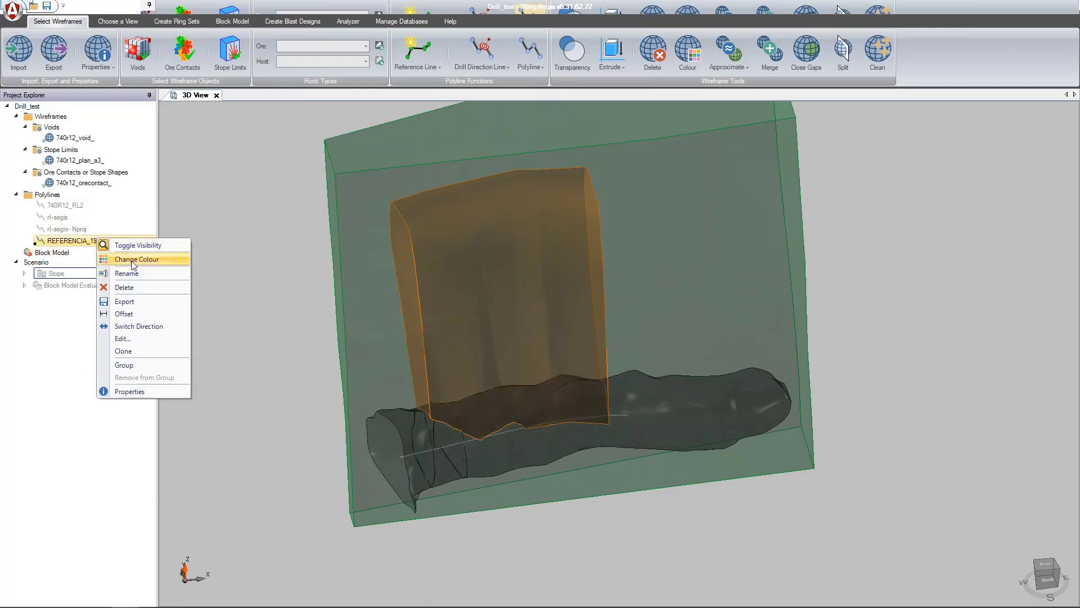
click(131, 256)
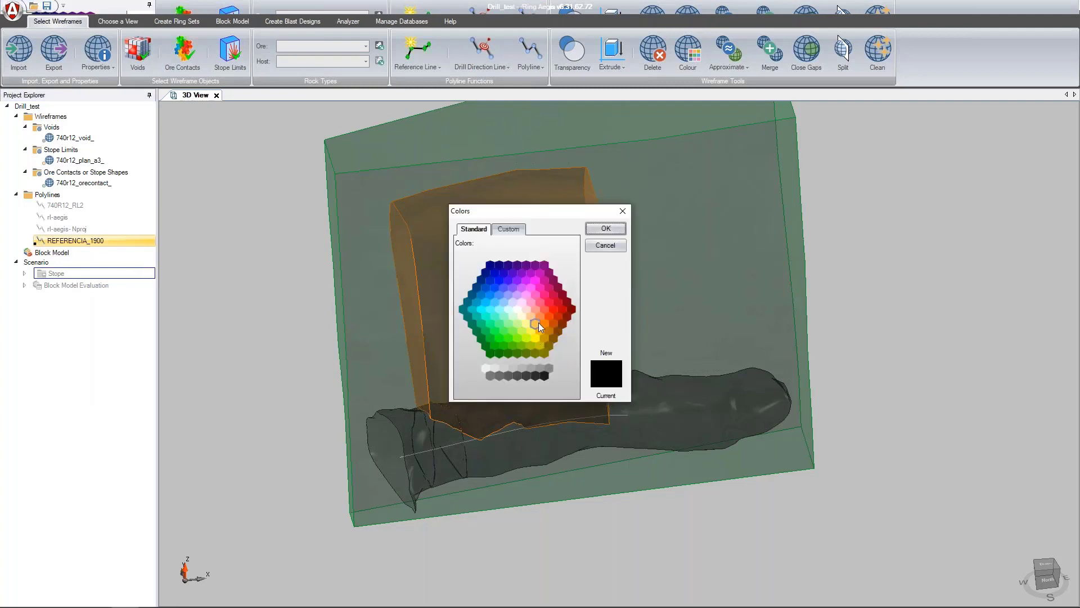
click(538, 322)
click(606, 228)
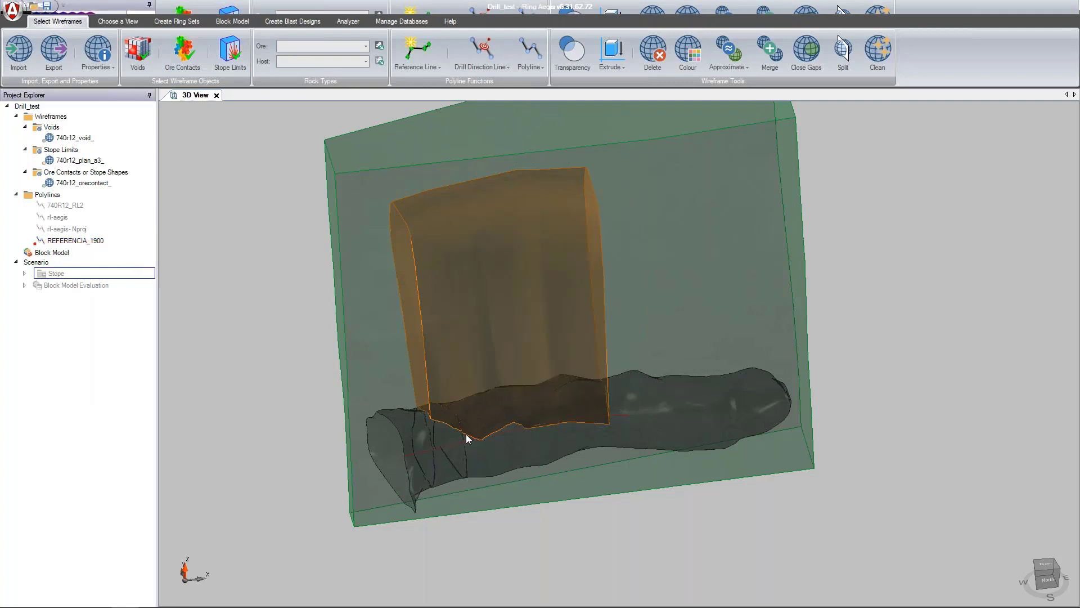
scroll(466, 467, down, 1)
scroll(465, 467, up, 2)
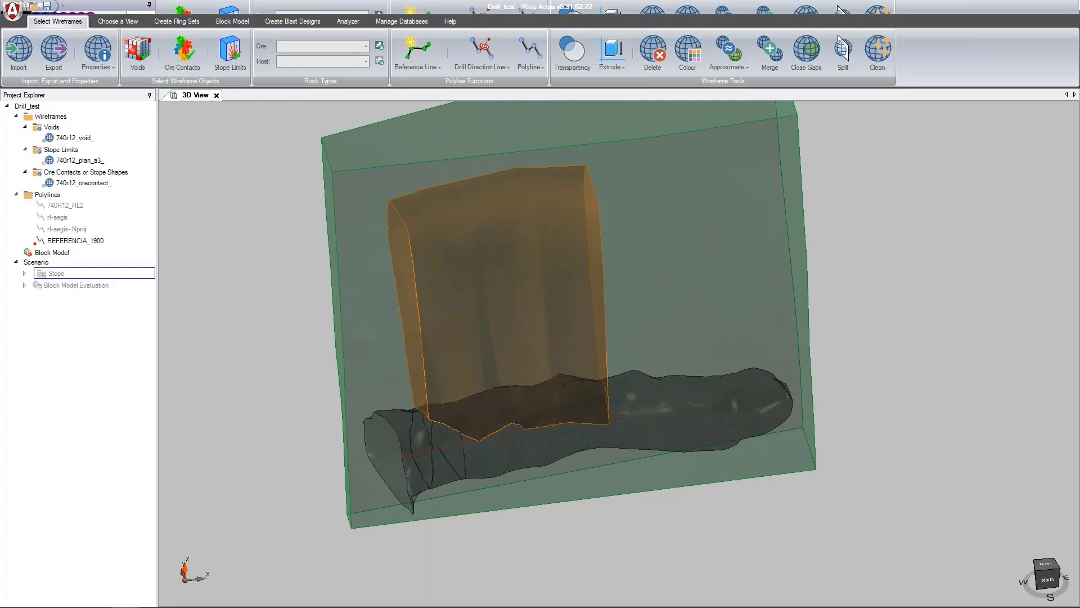
middle_drag(466, 468, 426, 453)
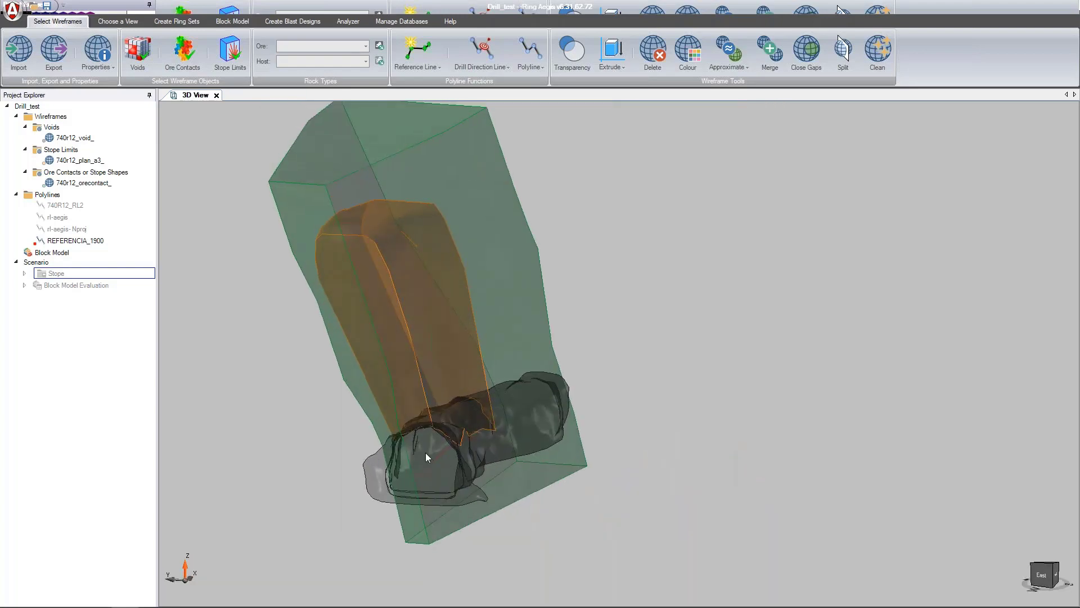
scroll(421, 484, up, 3)
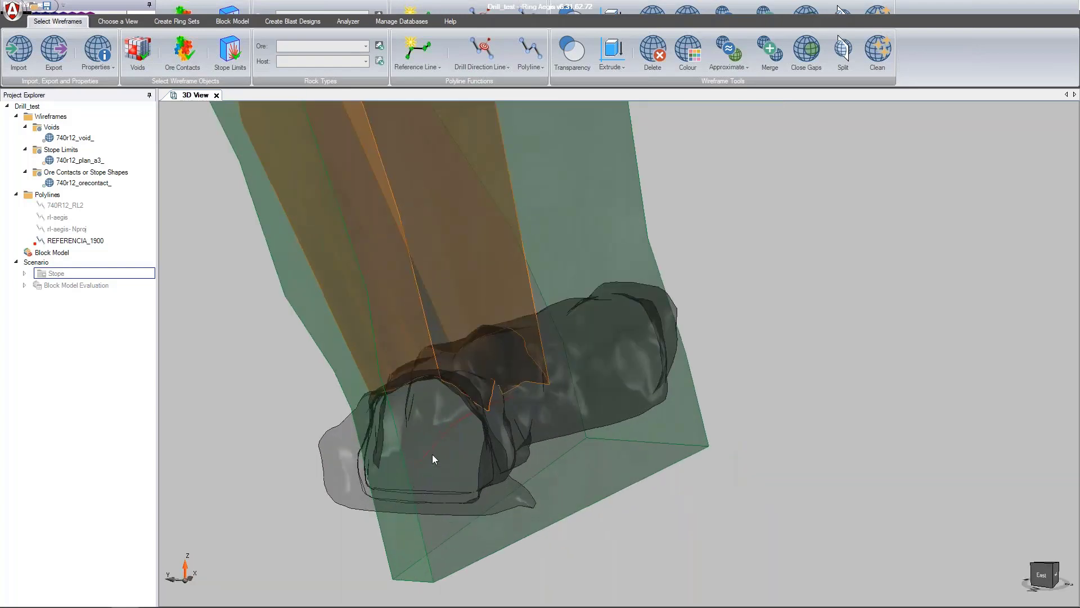
middle_drag(473, 477, 436, 478)
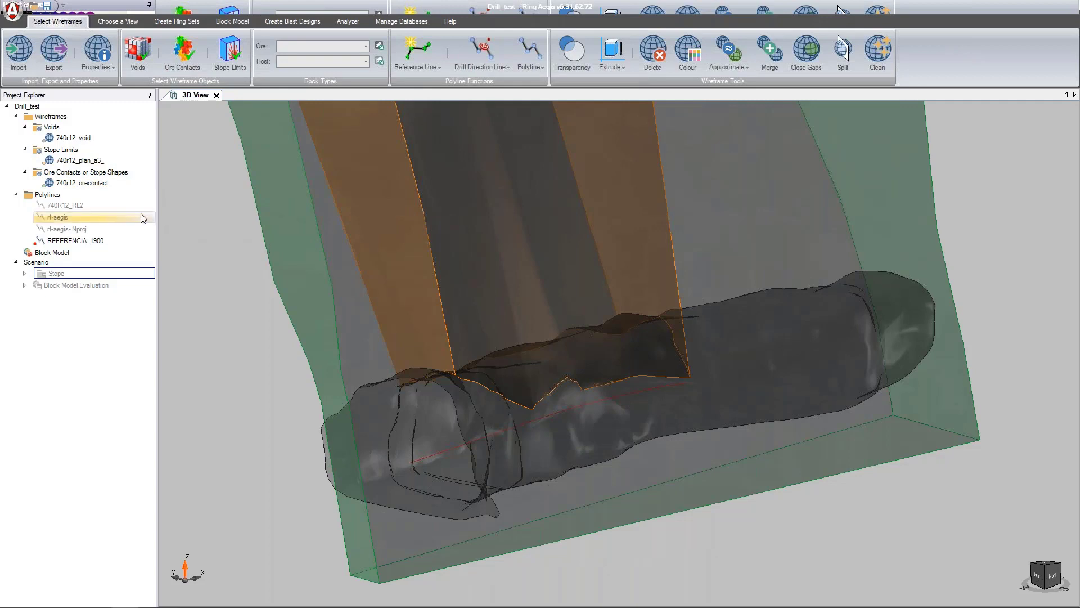
Step: Hide the 740r12_orecontact_ wireframe in the 3D view
right_click(94, 186)
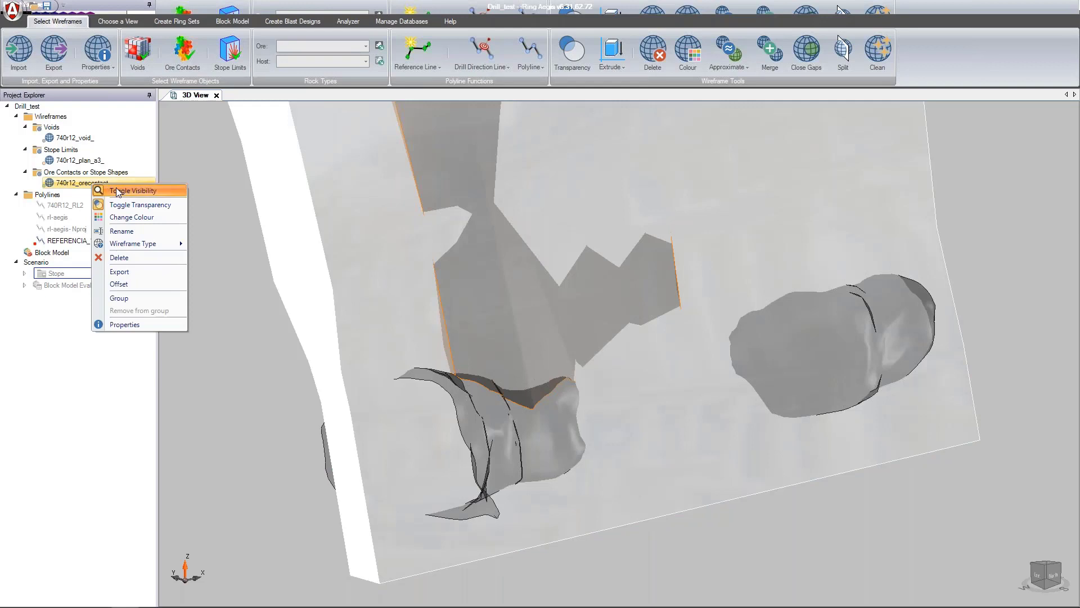
click(118, 191)
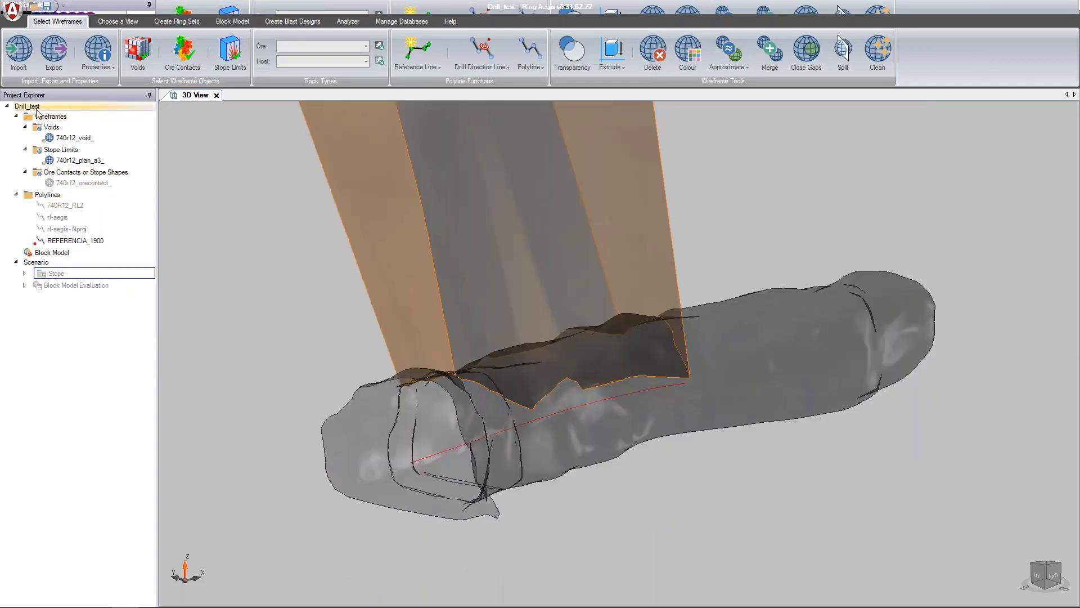
scroll(482, 383, down, 3)
middle_drag(484, 335, 488, 367)
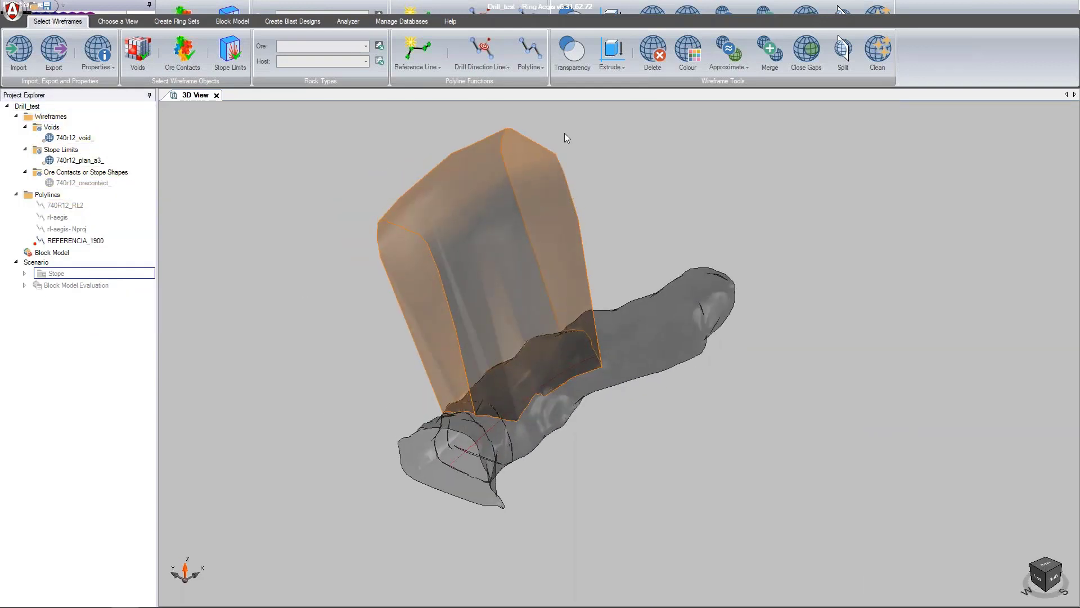
Step: Start a new polyline projected to the void, using REFERENCIA_1900 as the source polyline
click(539, 68)
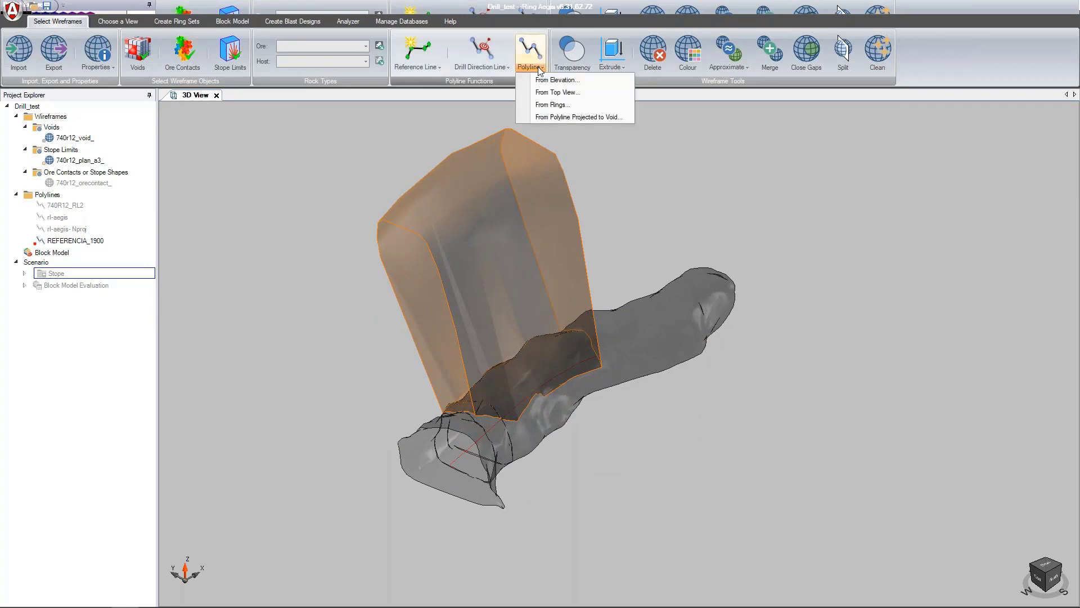
click(575, 118)
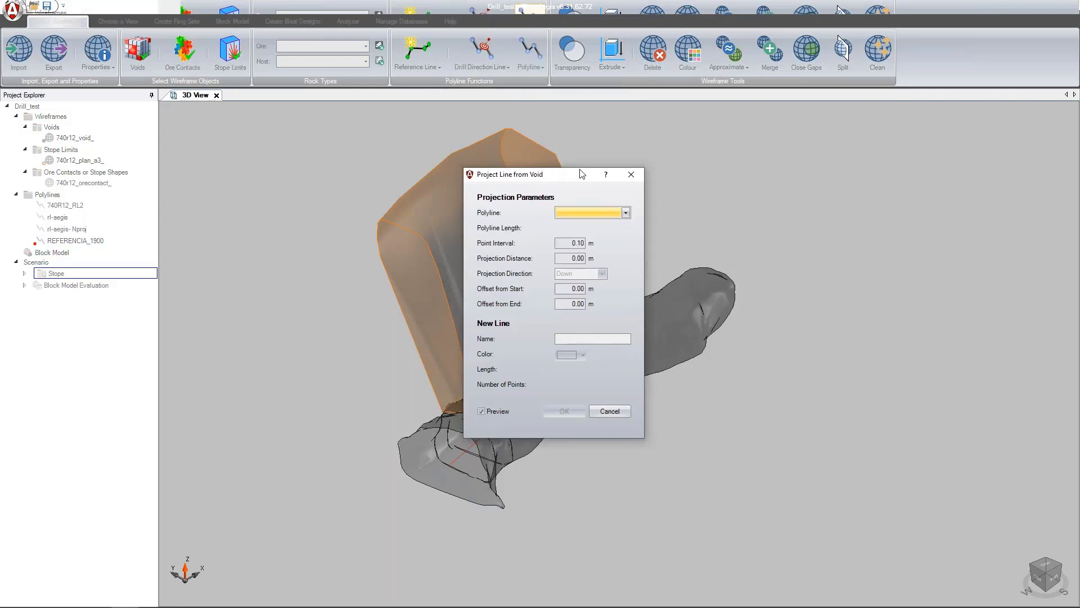
drag(581, 174, 759, 192)
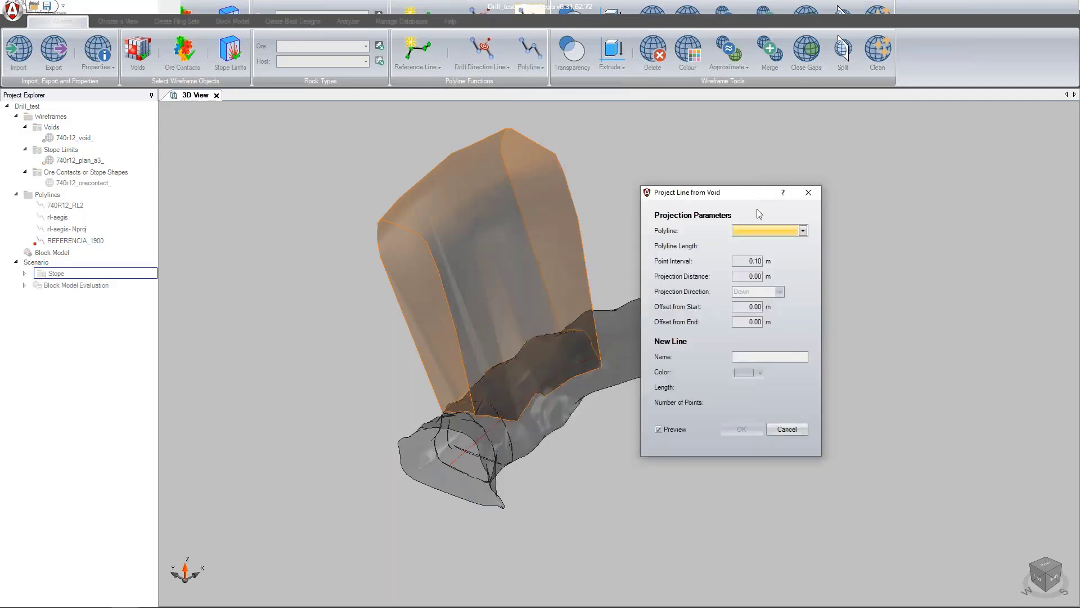
click(804, 232)
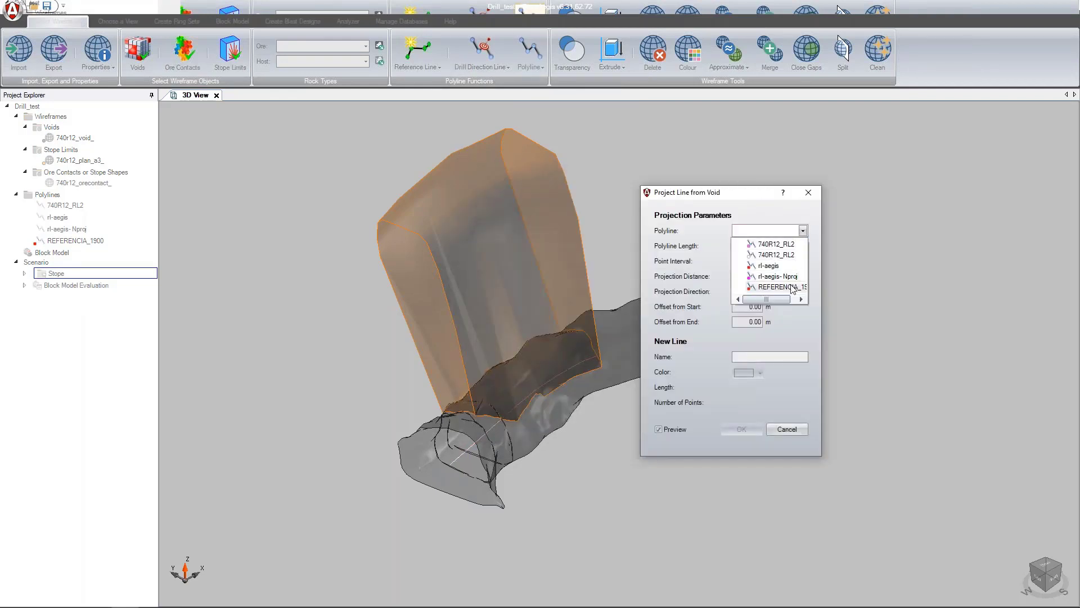
click(793, 287)
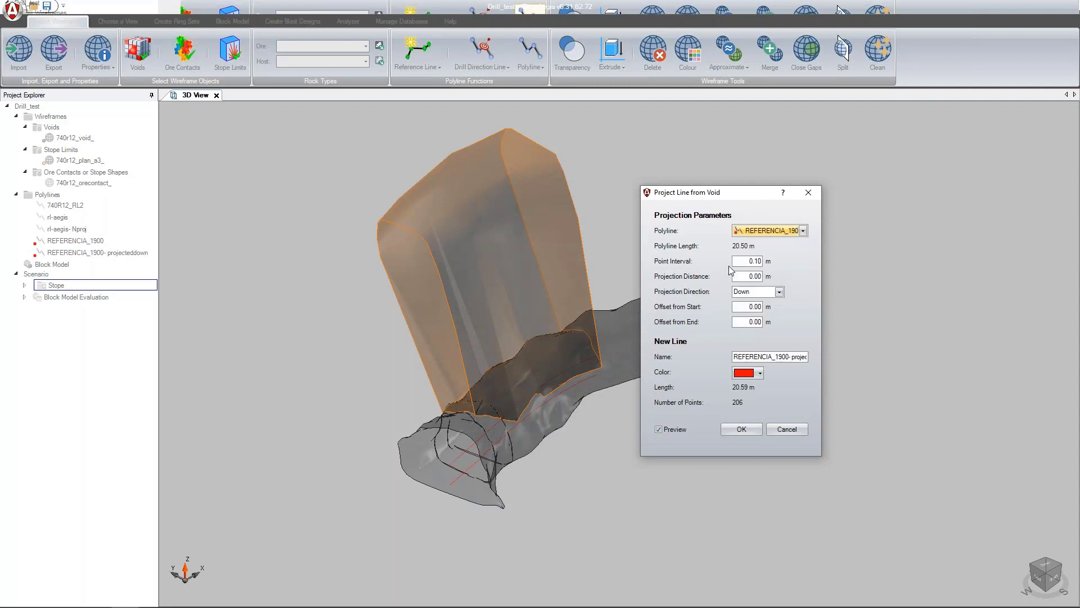
Step: Set the projection distance to 1.5 m and the projection direction to Down
double_click(741, 261)
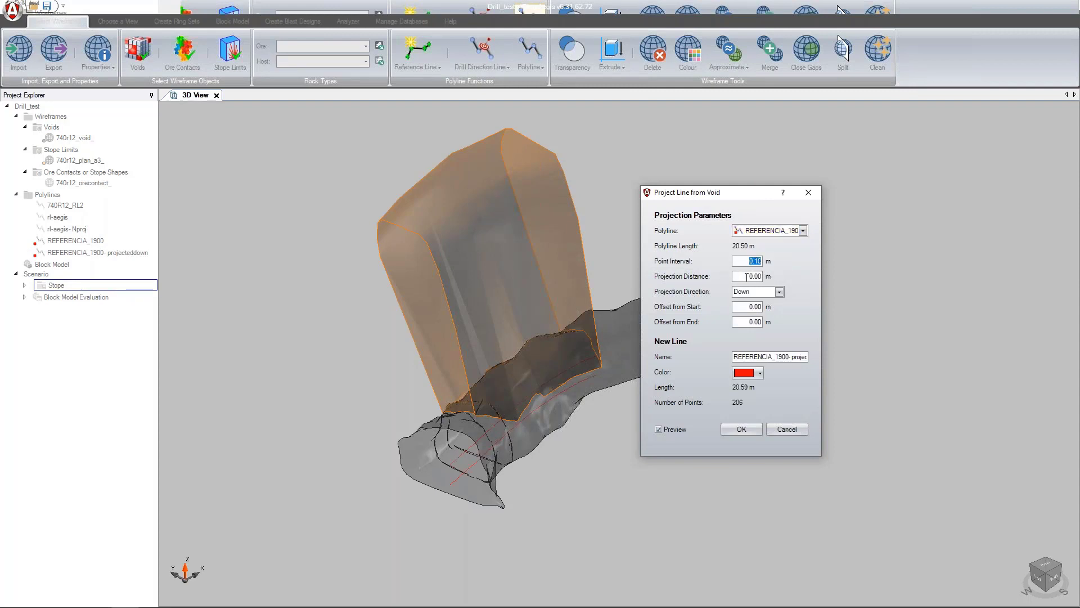
double_click(753, 276)
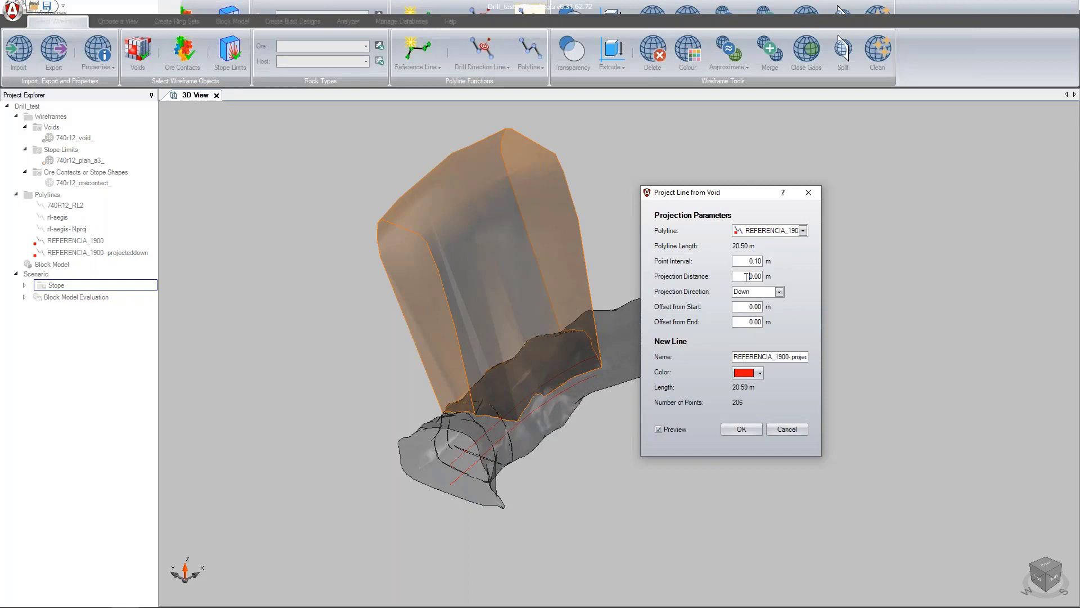
click(779, 292)
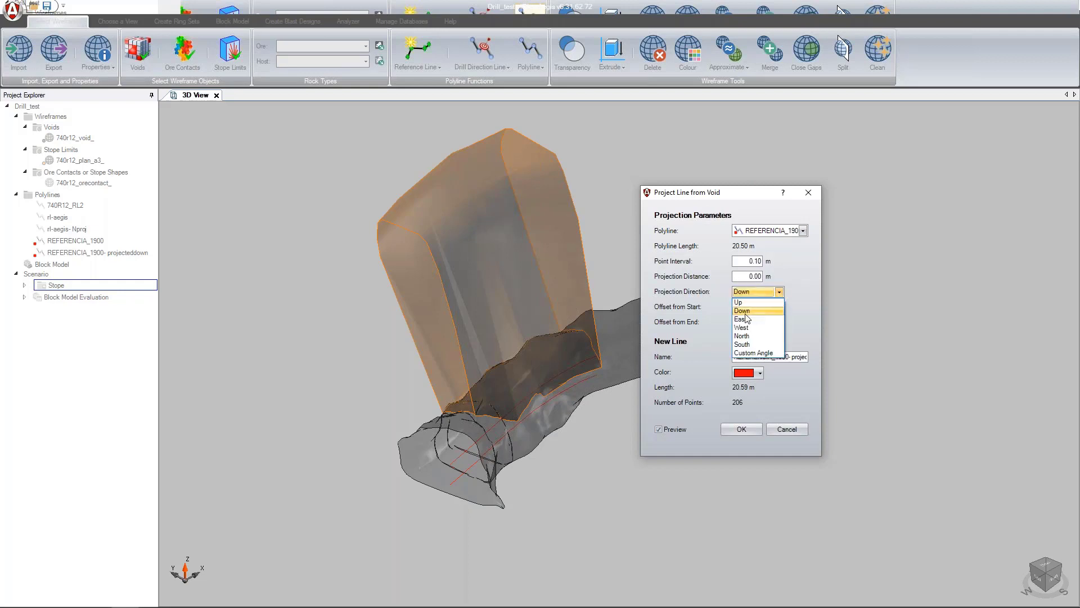
click(752, 281)
double_click(755, 276)
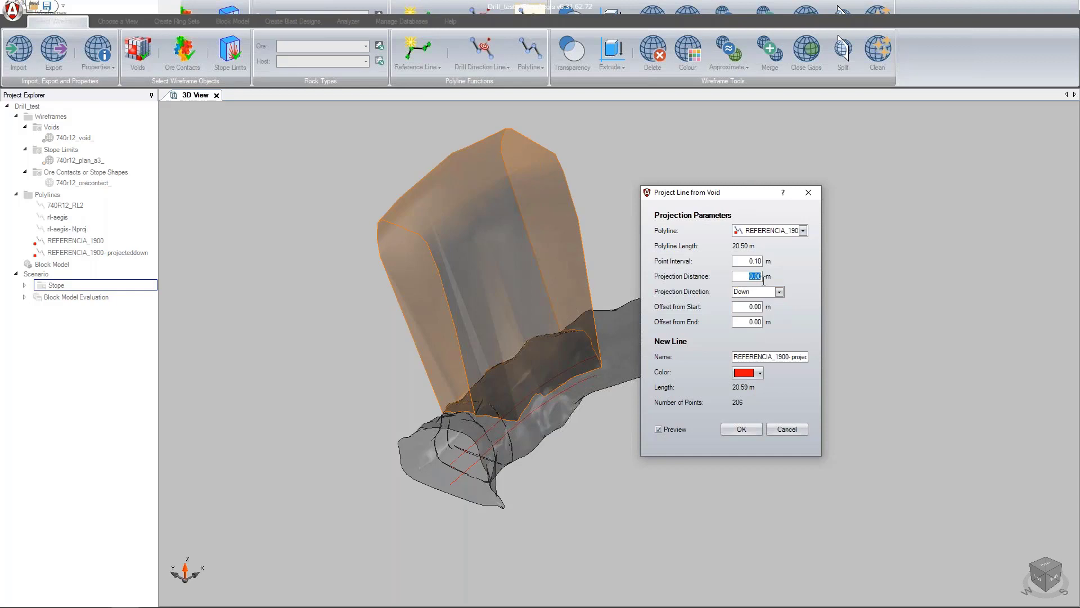
text(1.5)
click(780, 292)
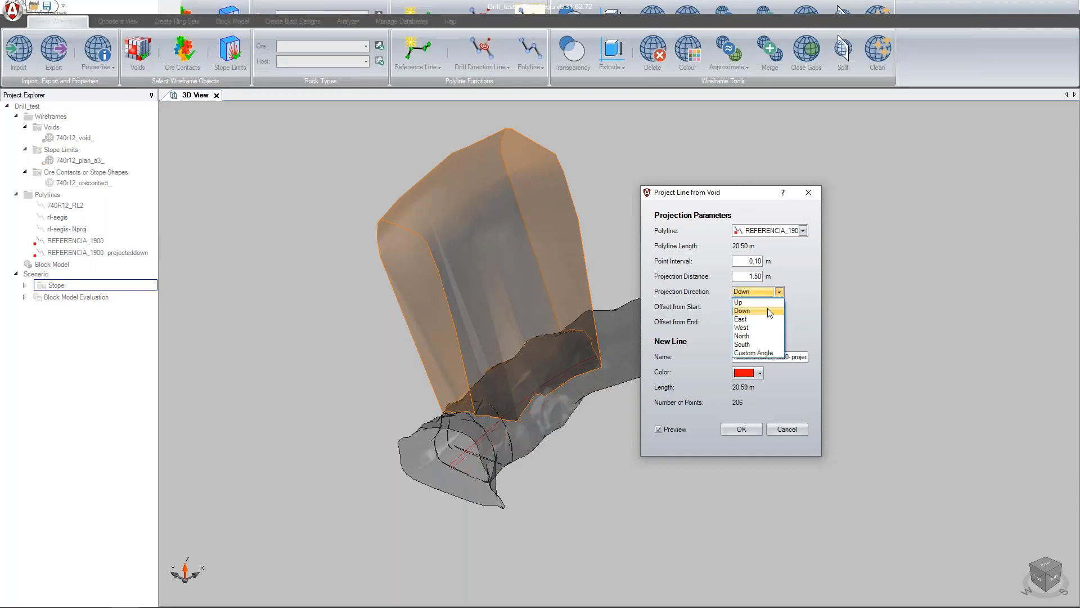
click(765, 311)
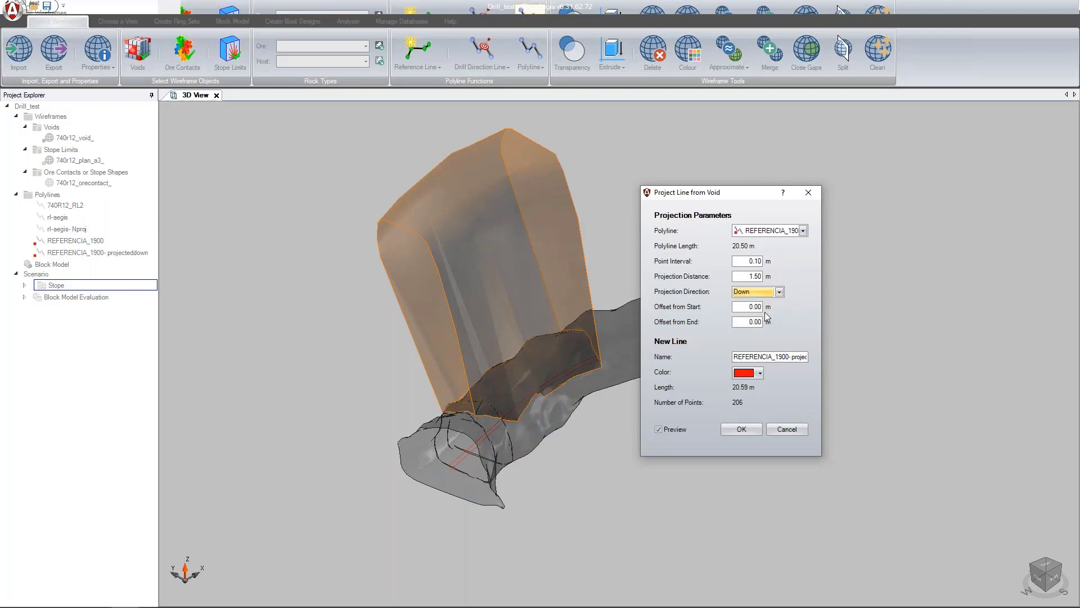
Step: Try a 1 m offset from the start of the projected line, and reset it to 0
click(740, 308)
drag(748, 306, 764, 309)
text(1)
scroll(451, 471, up, 2)
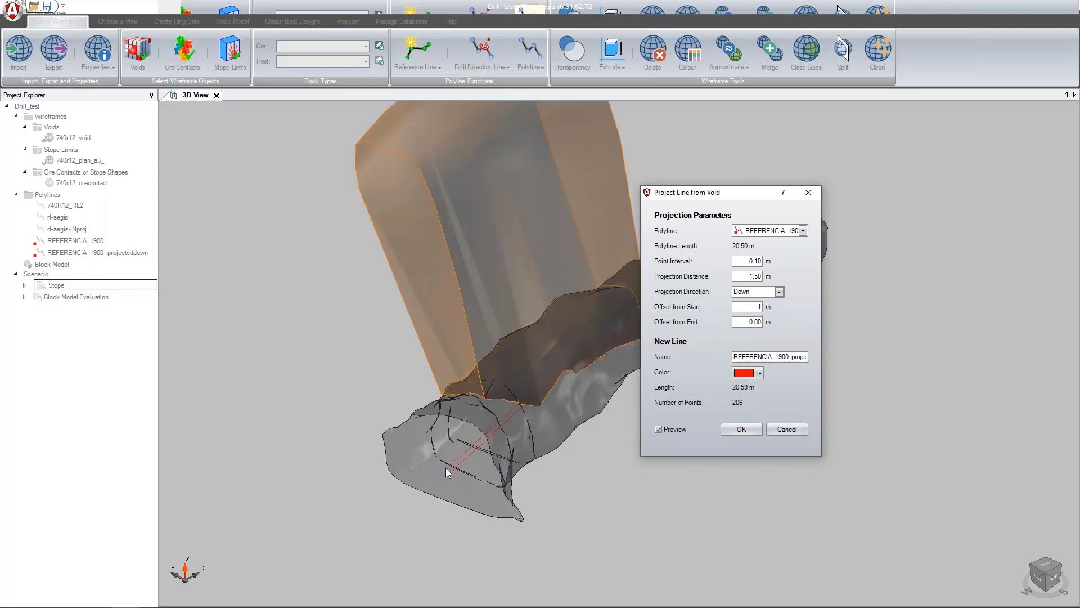
scroll(448, 471, up, 3)
key(Tab)
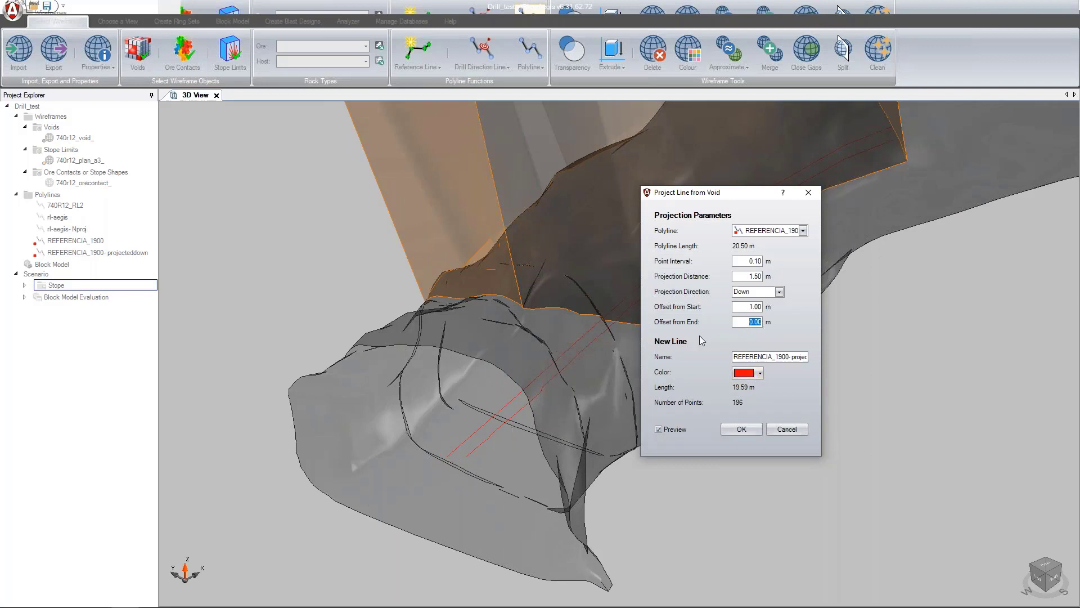
double_click(756, 308)
text(0)
key(Tab)
Step: Colour the projected line blue, name it REFERENCIA_1500, and create it
click(760, 373)
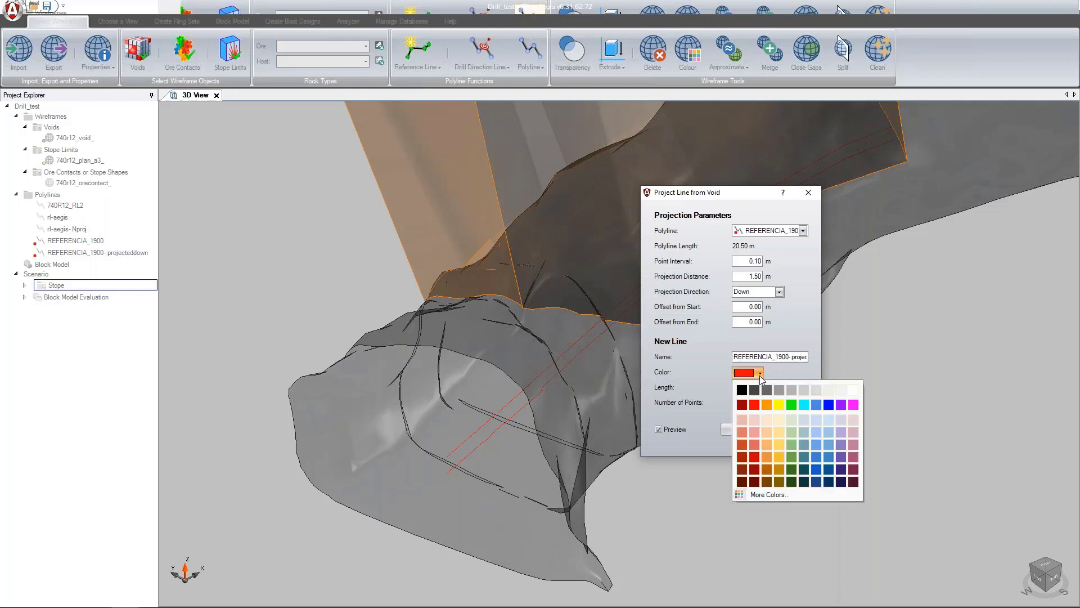
click(829, 405)
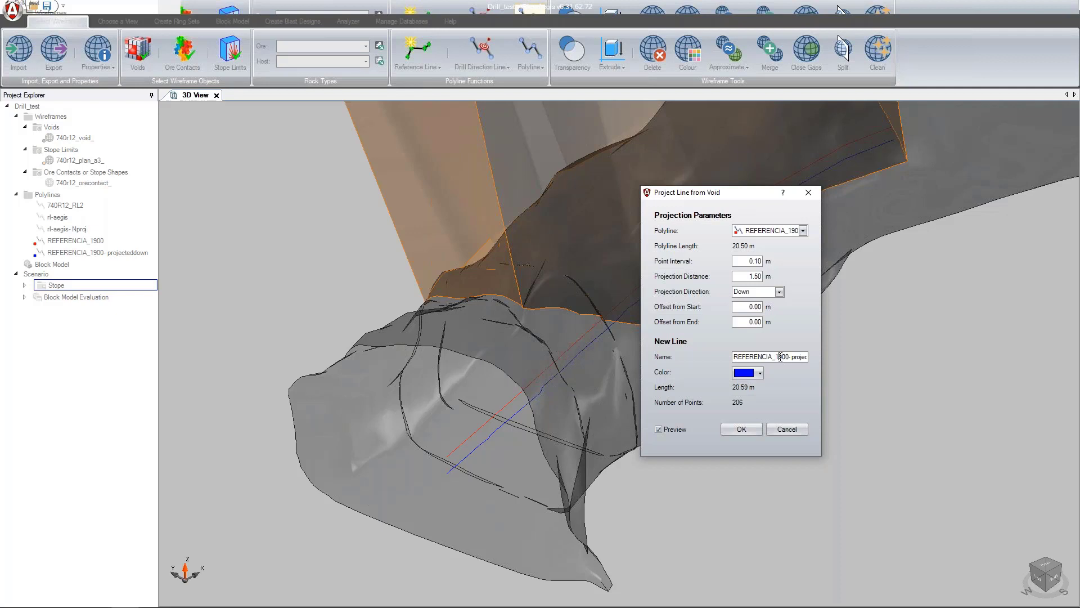
drag(781, 357, 813, 358)
text(500)
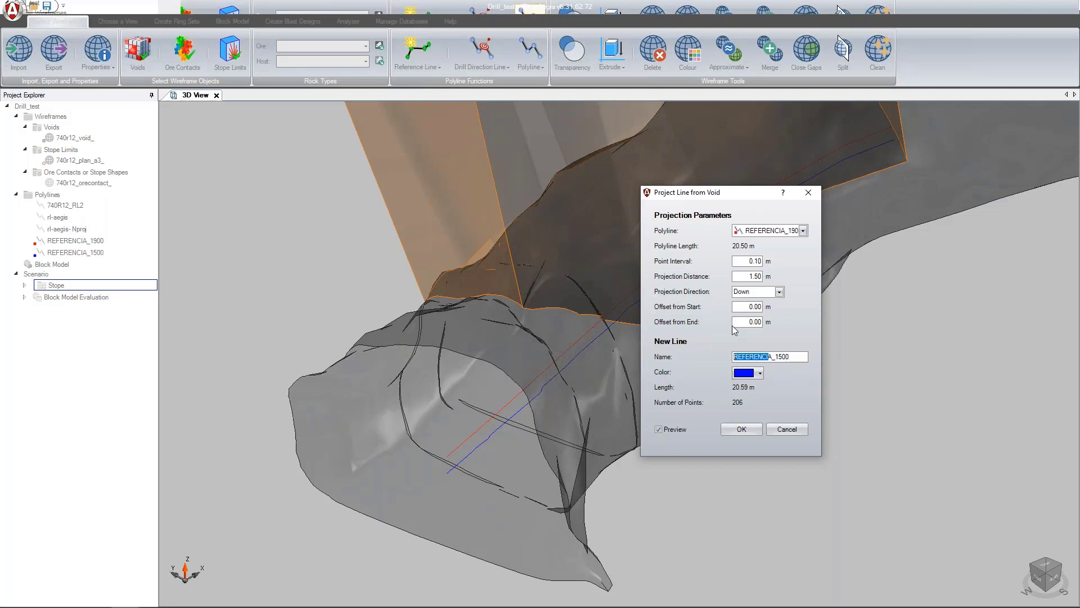
click(742, 324)
click(729, 430)
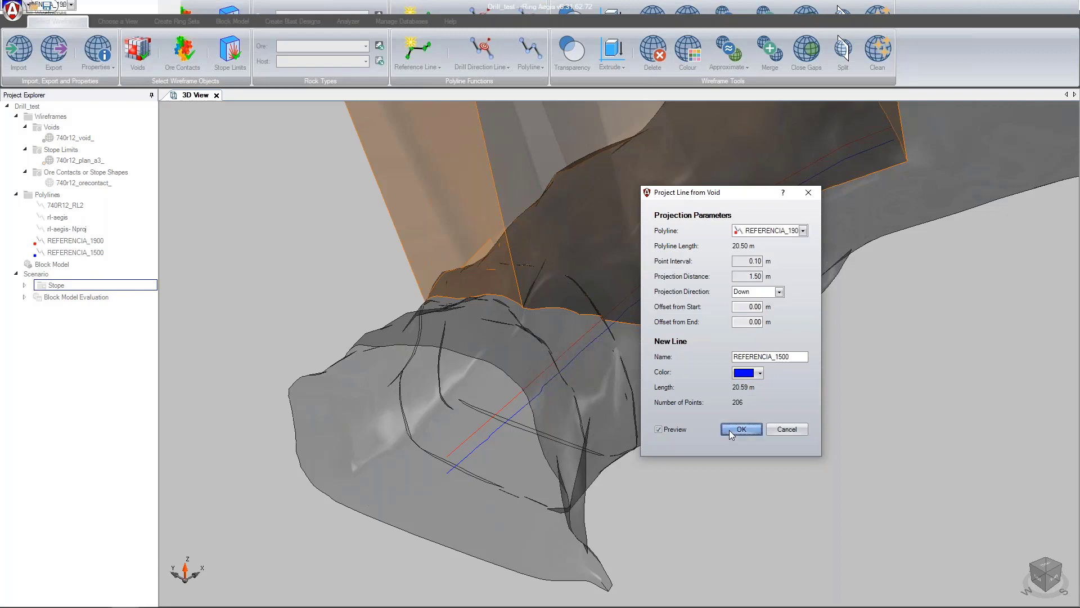
Step: Compare the two reference lines inside the void, and hide the REFERENCIA_1500 polyline
scroll(393, 383, down, 3)
middle_drag(479, 403, 508, 377)
scroll(463, 433, up, 4)
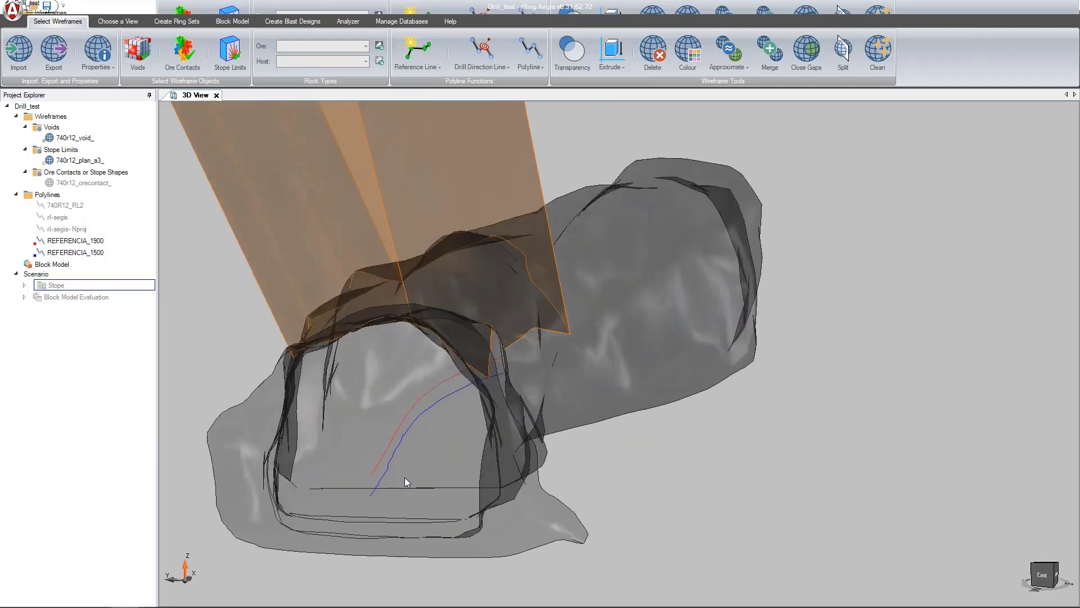
middle_drag(441, 492, 498, 461)
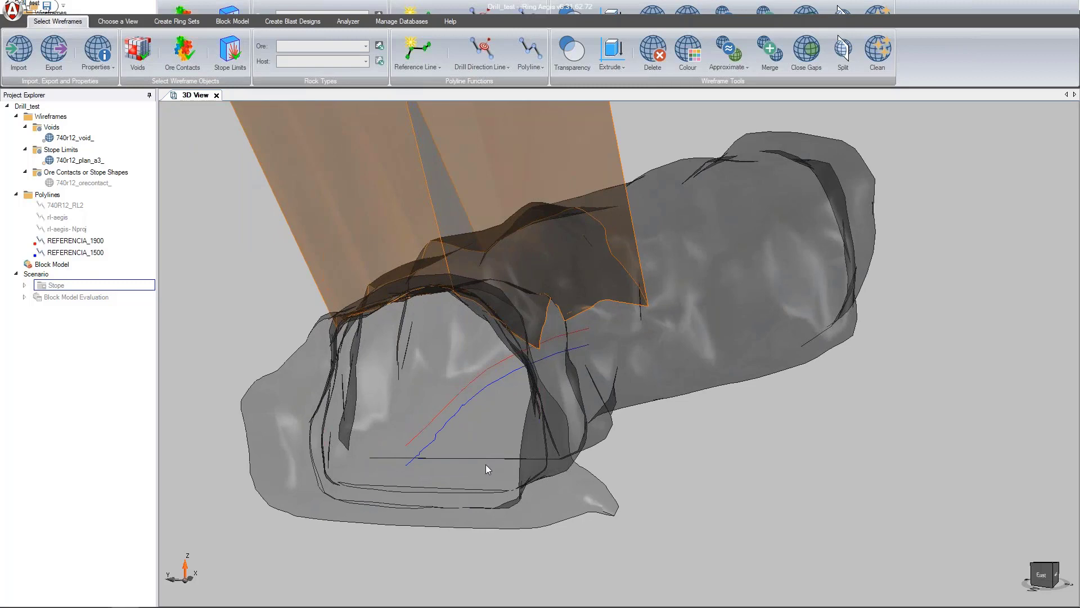
middle_drag(456, 511, 449, 446)
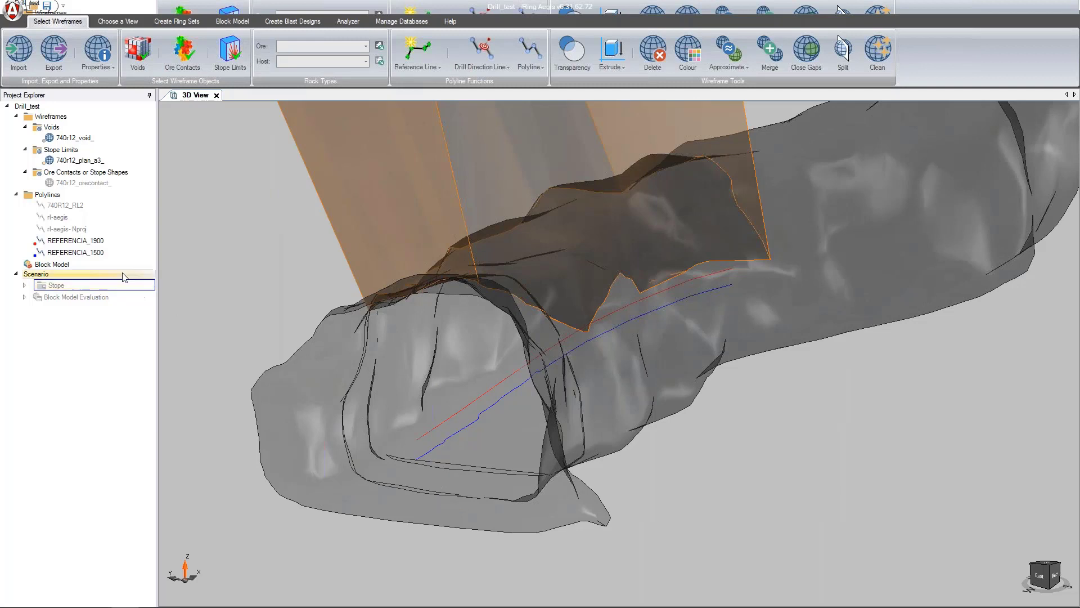
right_click(84, 254)
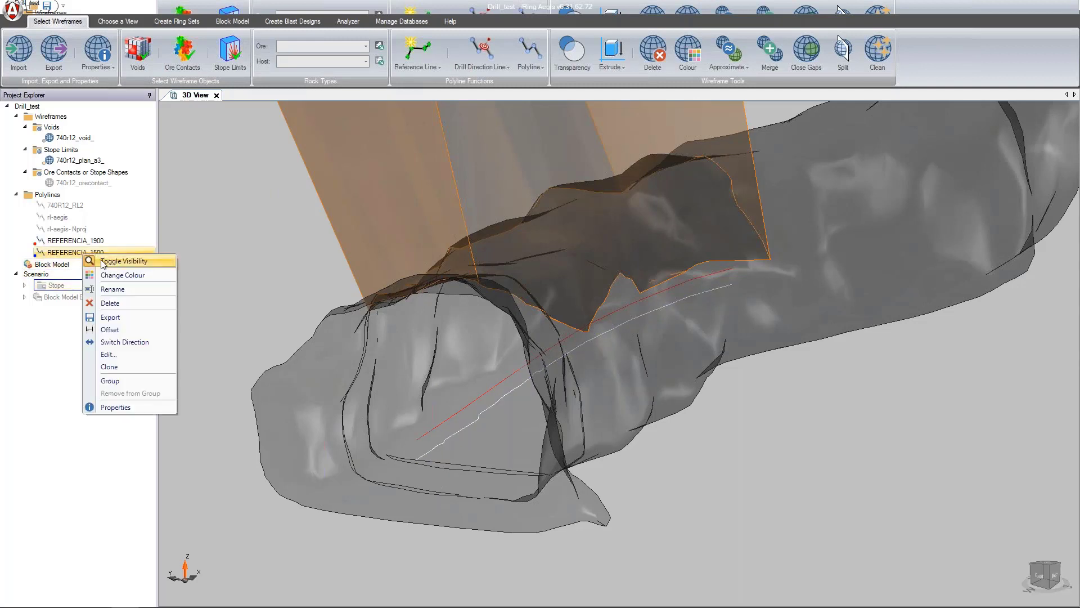
click(102, 261)
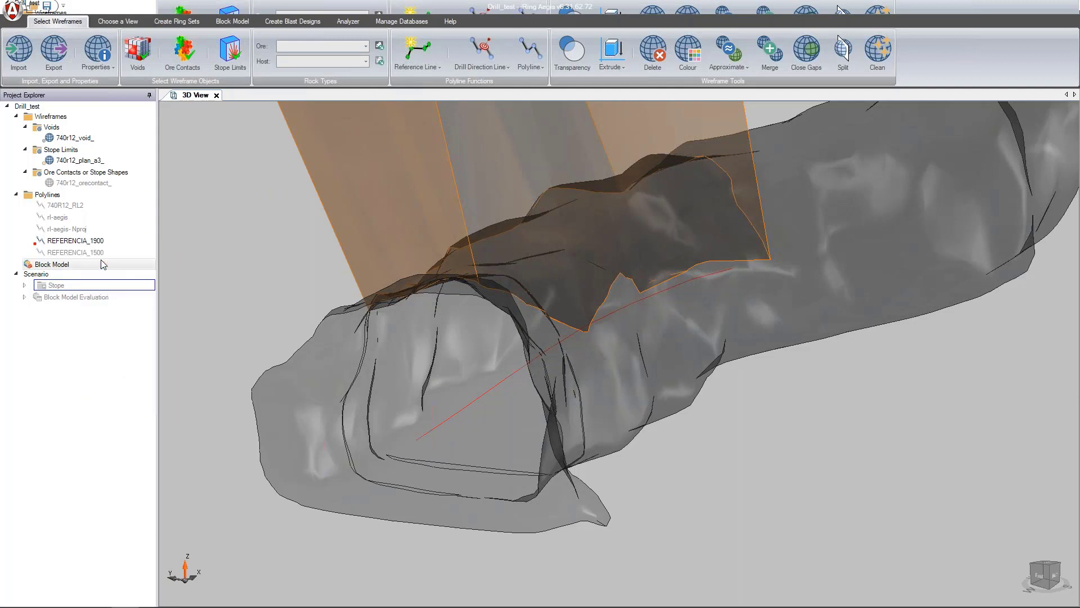
Step: Create a new design scenario in the Drill_test project
click(87, 241)
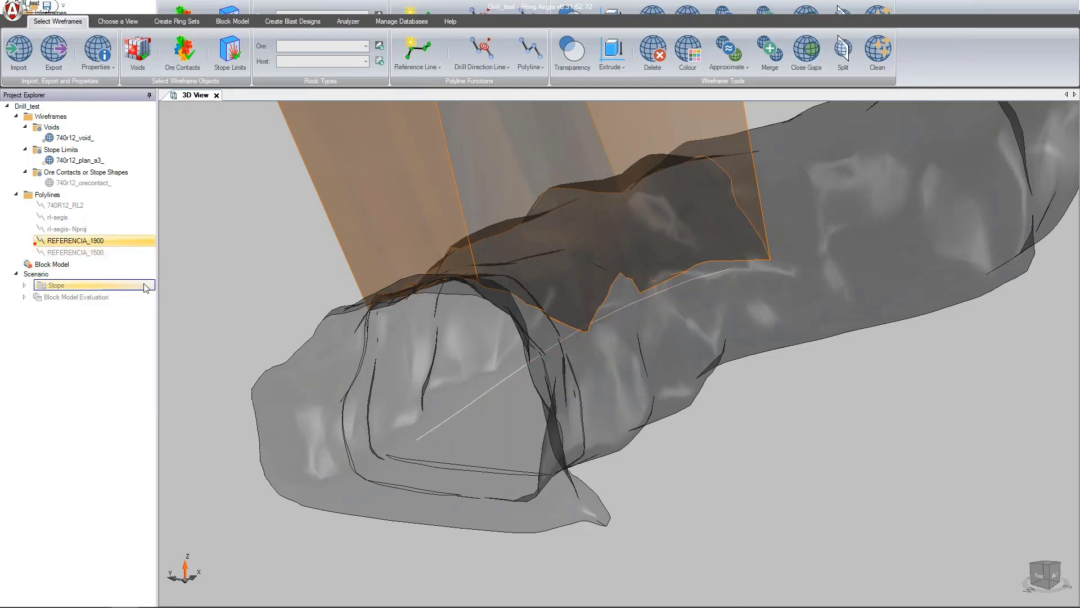
click(79, 194)
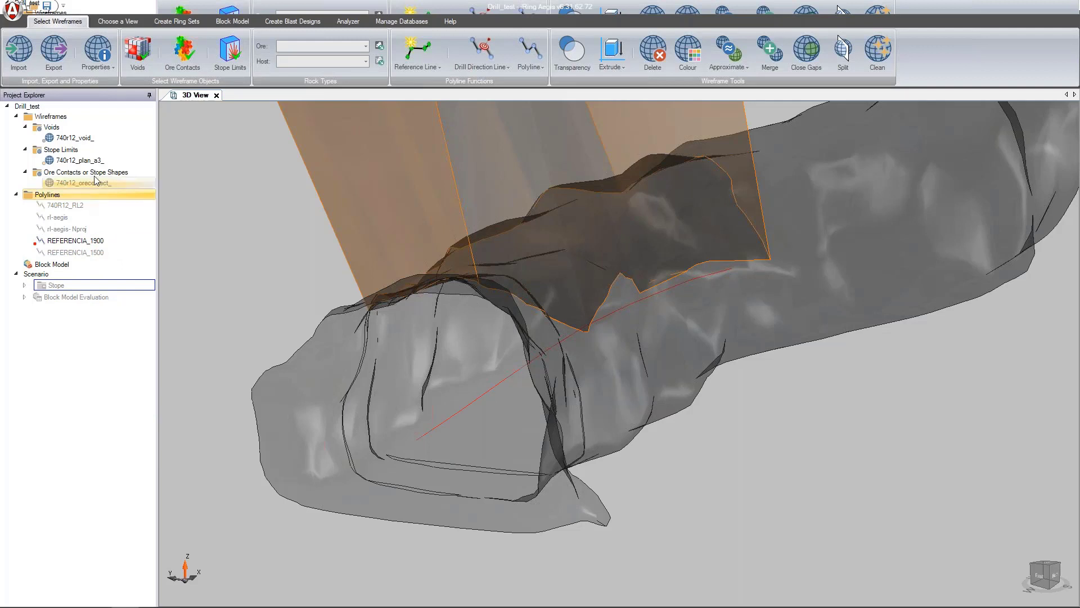
click(163, 26)
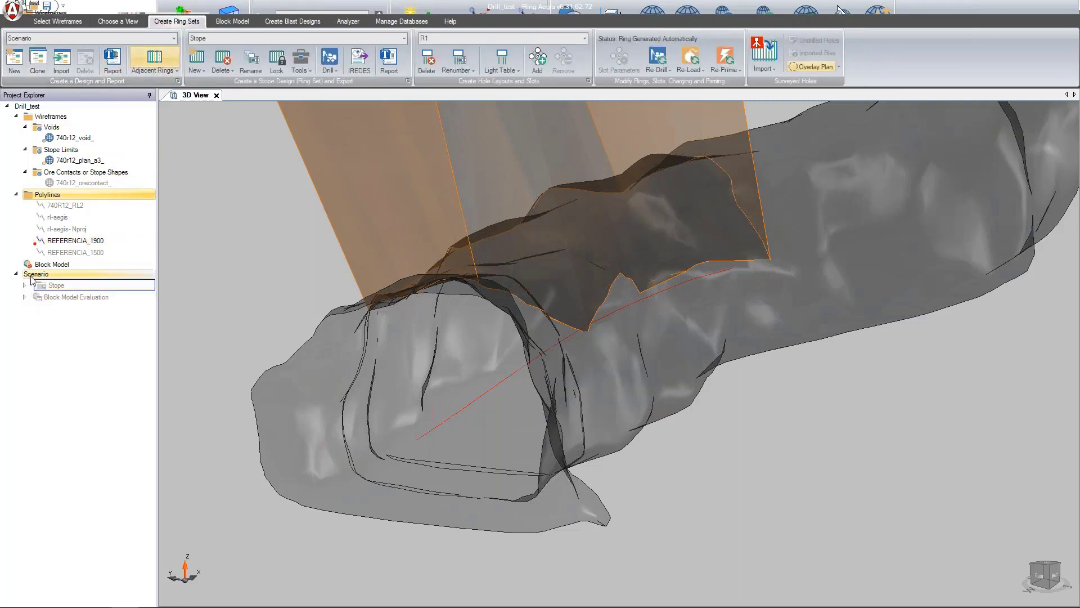
click(23, 56)
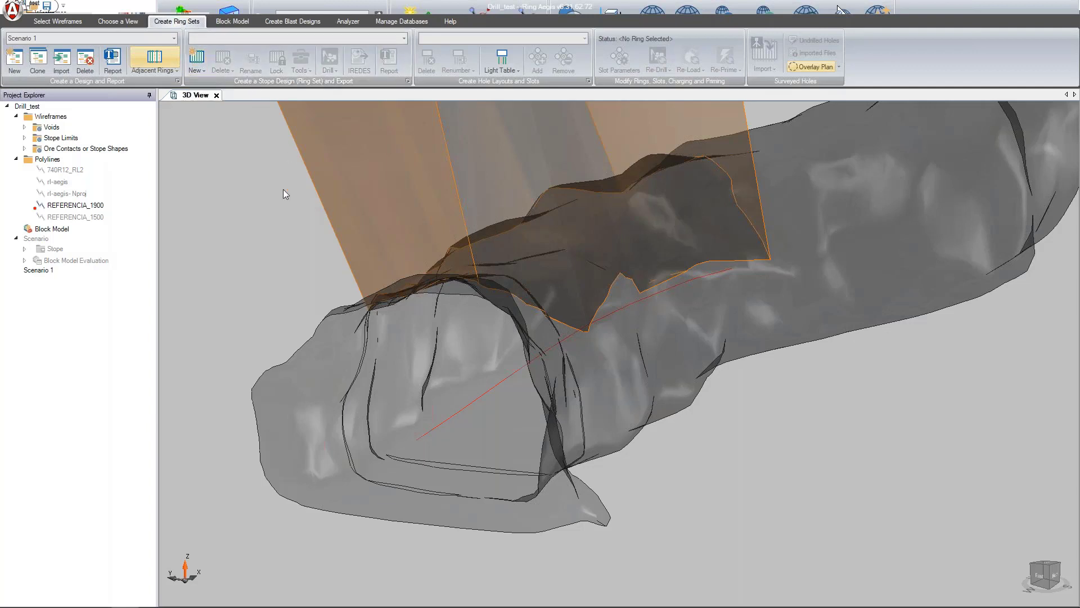
Step: Switch the workspace to the standard View 4 layout and frame the stope in the 3D view
scroll(376, 363, down, 5)
ctrl+middle_drag(435, 261, 478, 363)
middle_drag(478, 363, 471, 410)
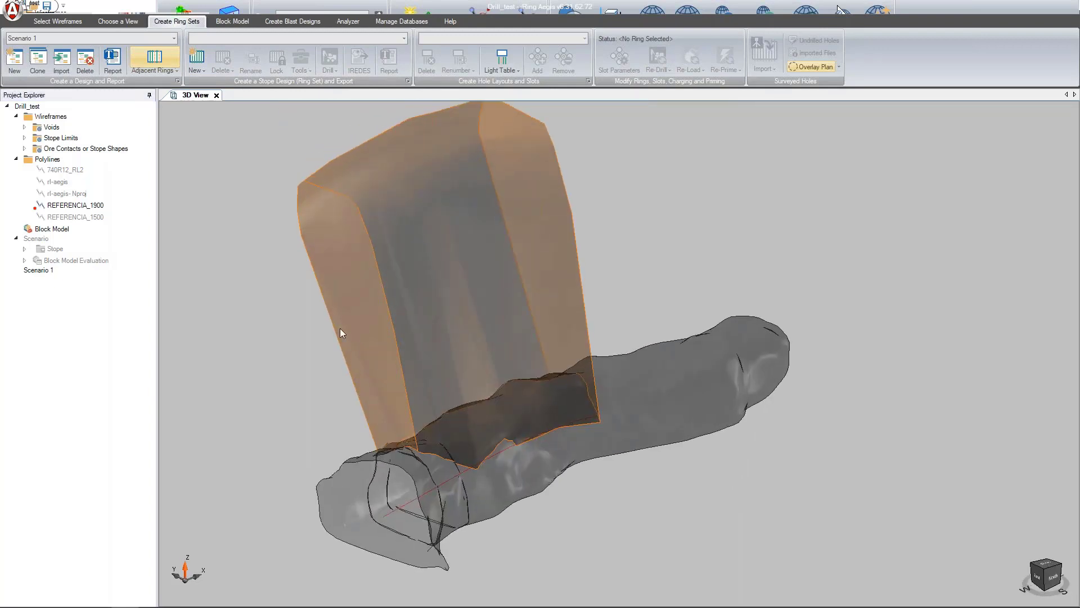
click(116, 24)
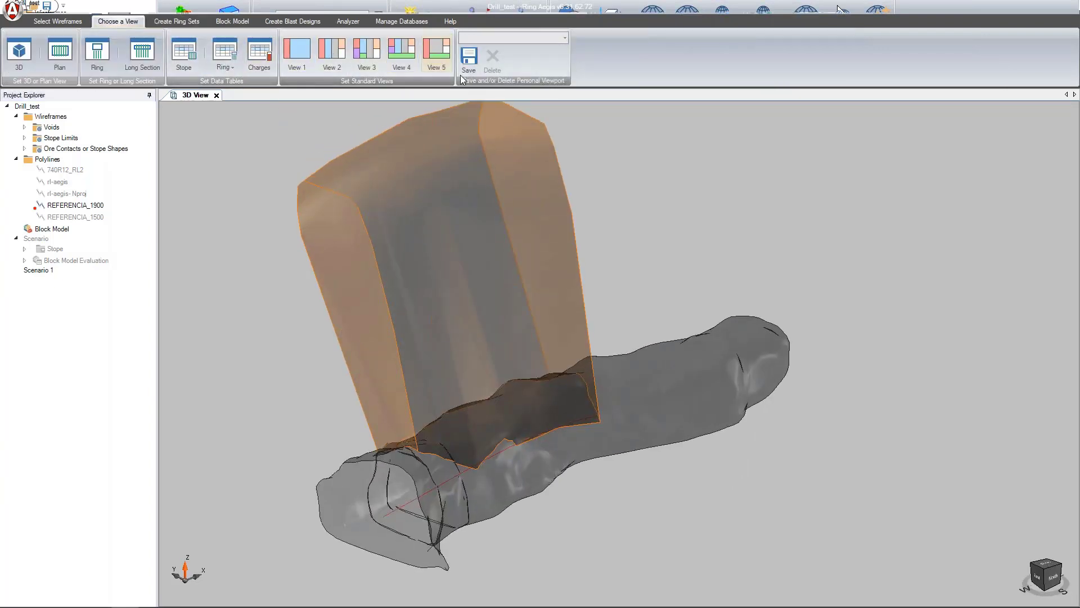
click(406, 62)
ctrl+middle_drag(266, 301, 342, 346)
scroll(372, 313, down, 3)
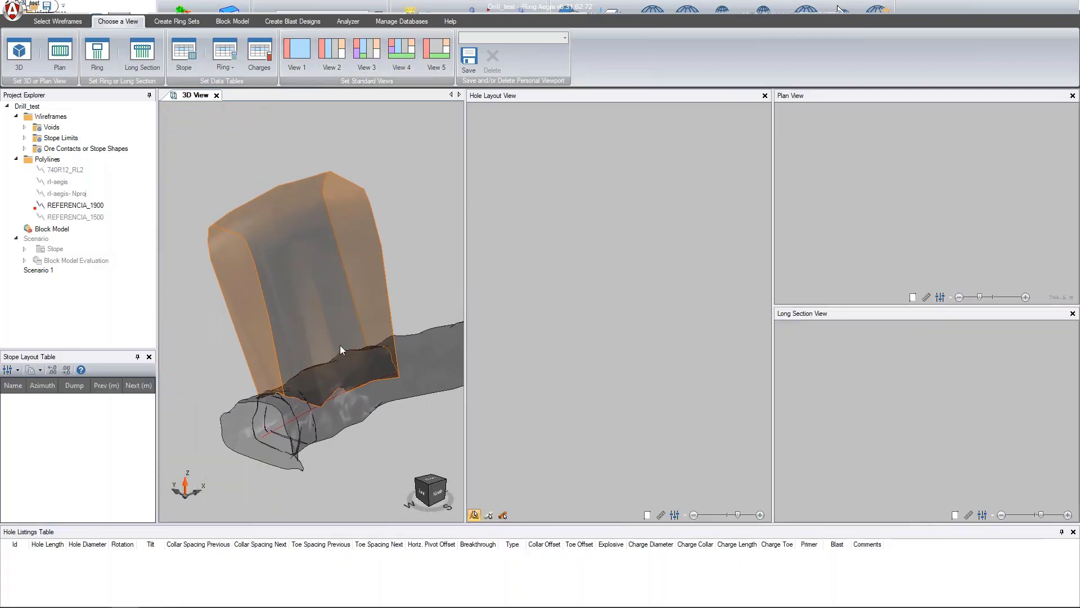
scroll(365, 342, up, 3)
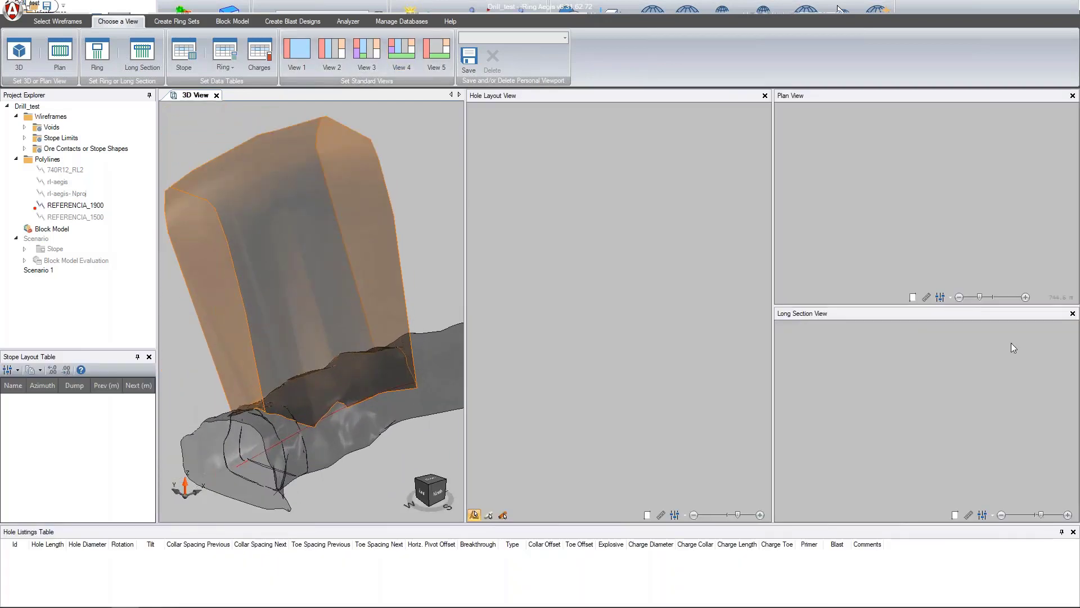
Step: Try closing the Long Section view and auto-hiding the Hole Listings table, and pin the table back in place
click(1073, 314)
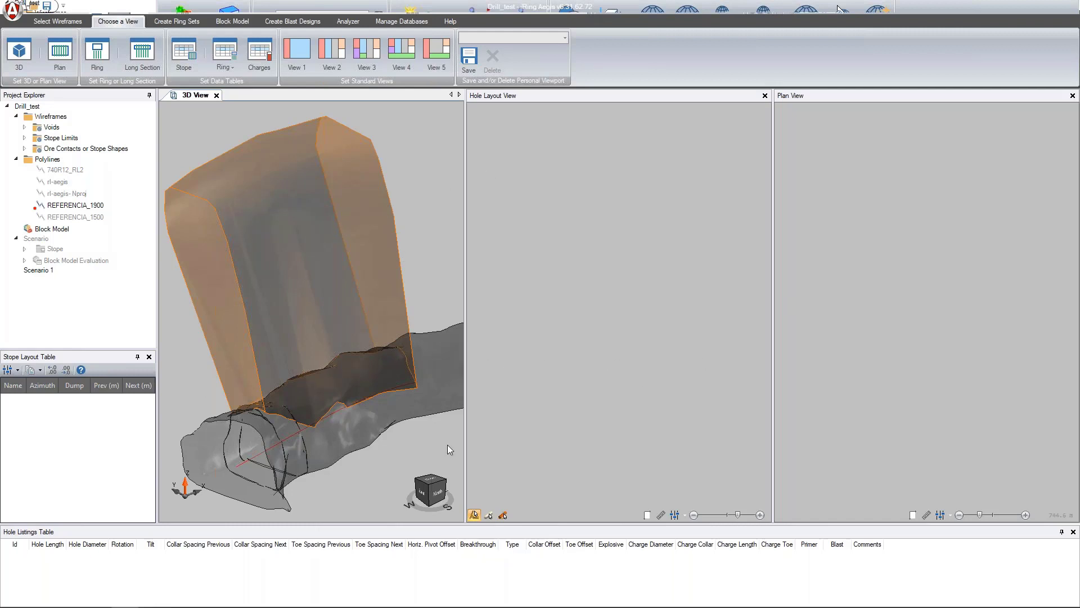
click(926, 515)
click(1061, 532)
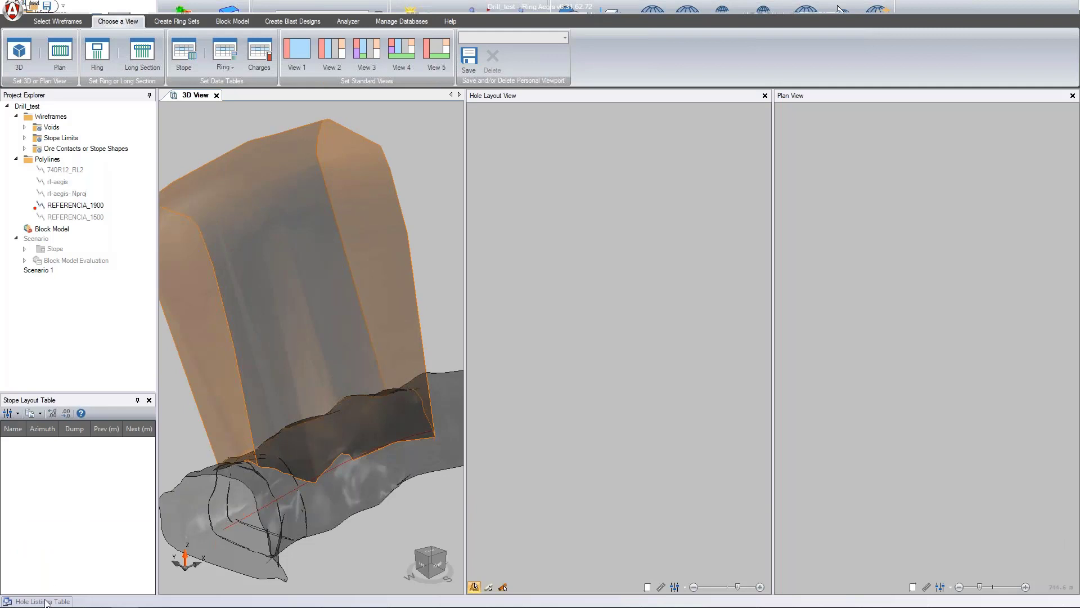
mouse_move(46, 602)
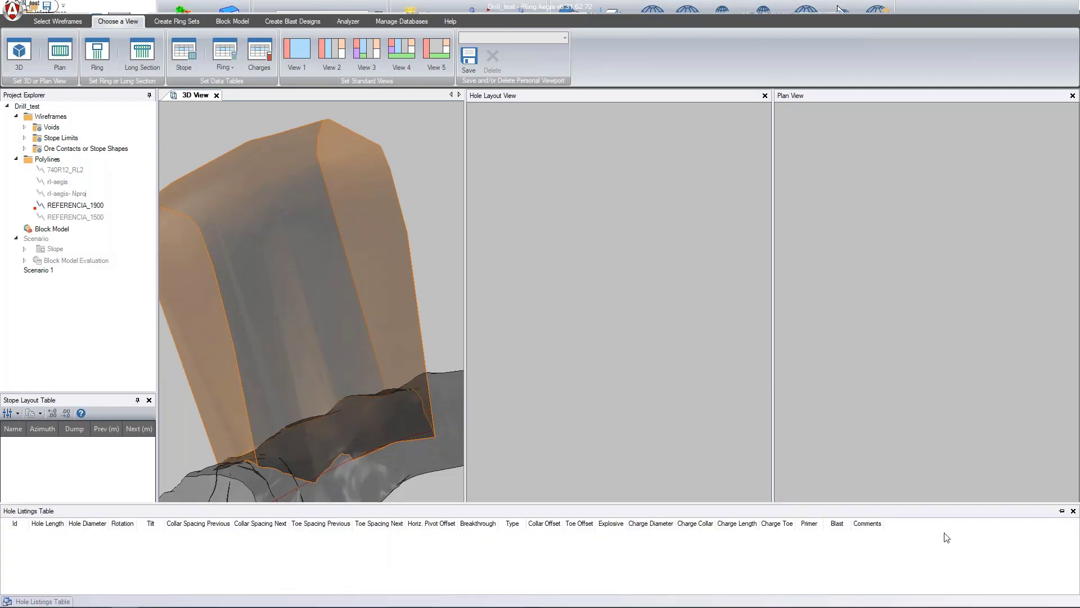
drag(1061, 508, 541, 588)
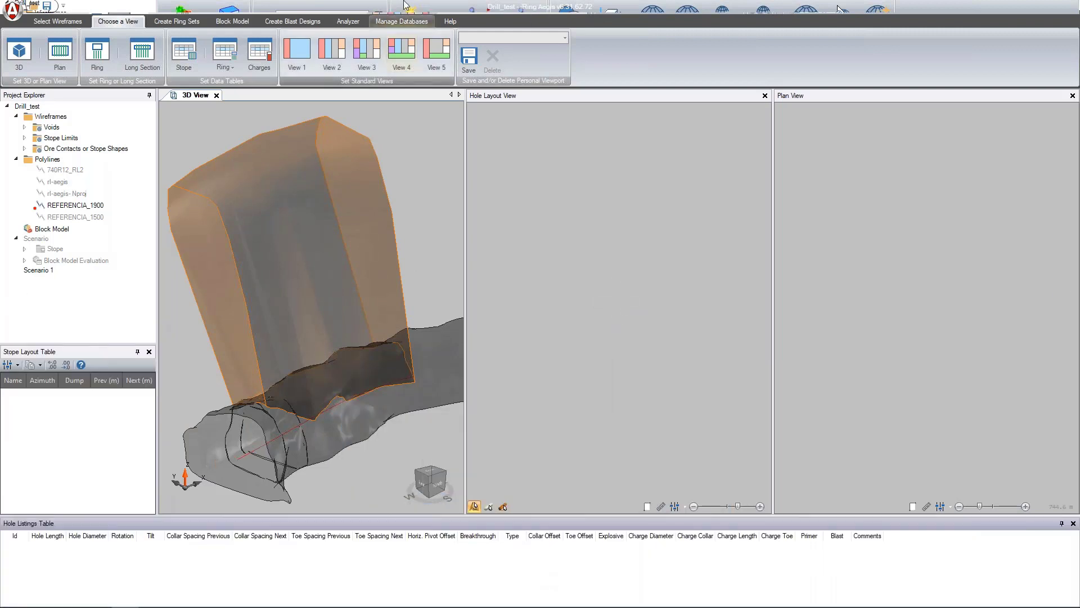
Step: Restore the standard View 4 layout with the Long Section view included
click(436, 52)
click(376, 58)
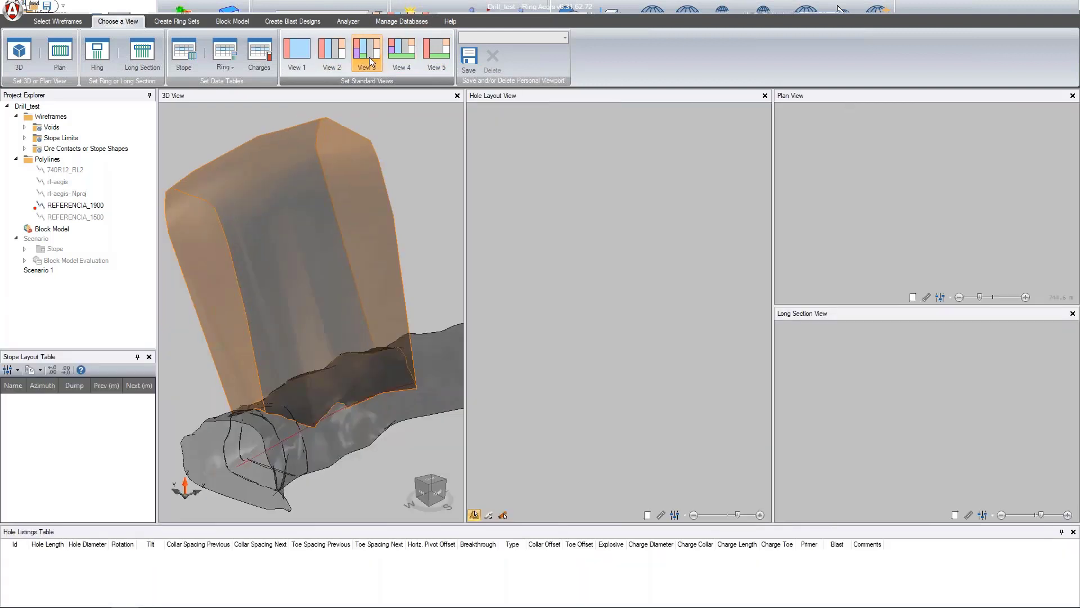
click(402, 52)
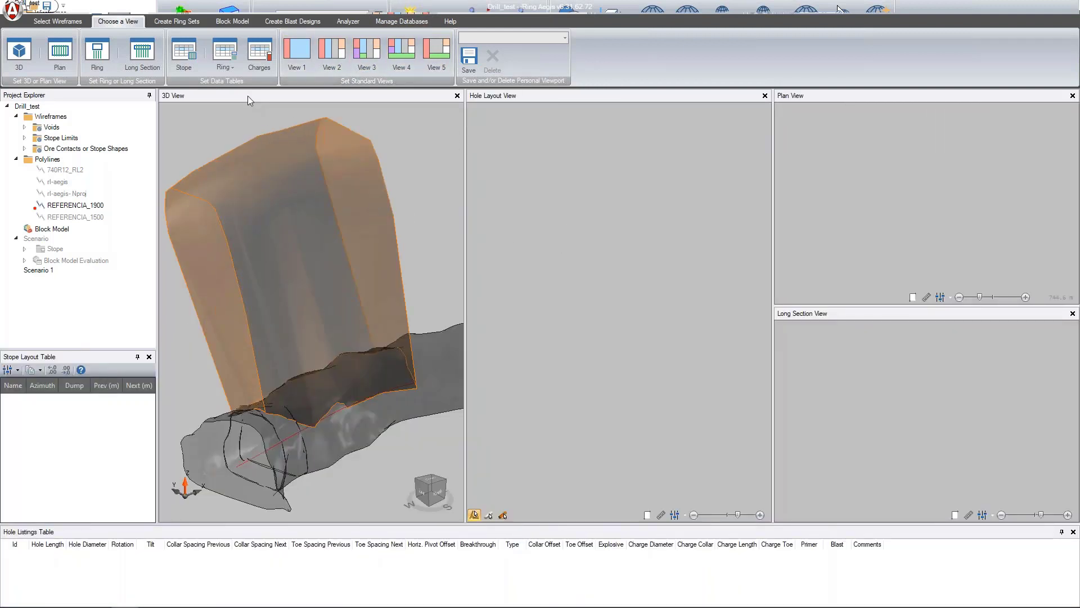
Step: Start a new ring set in Scenario 1 and select the SIMBA S7 D drill
click(177, 22)
click(197, 58)
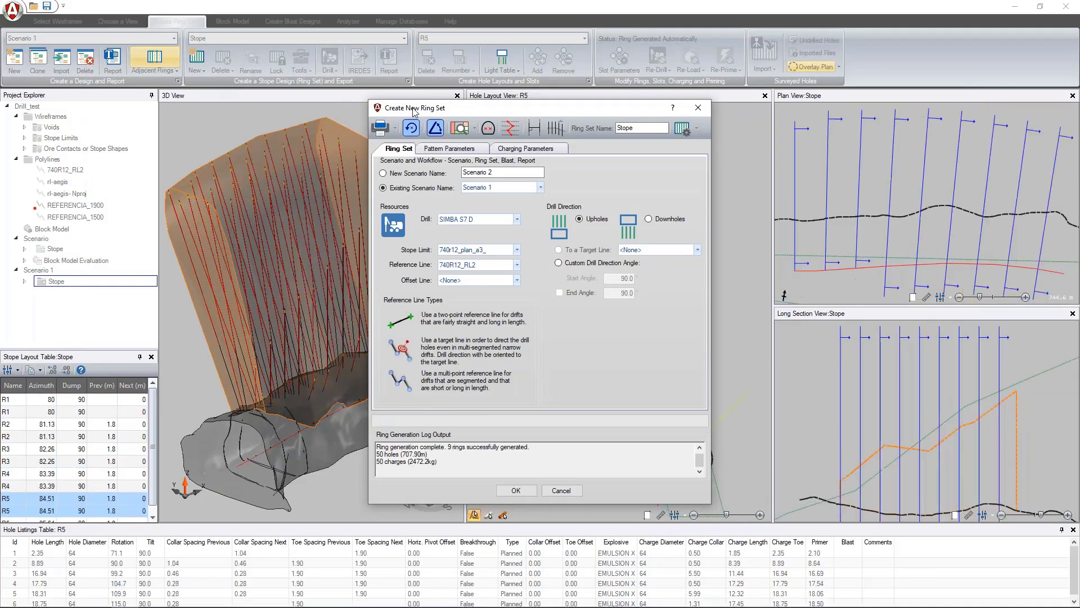
drag(413, 111, 298, 170)
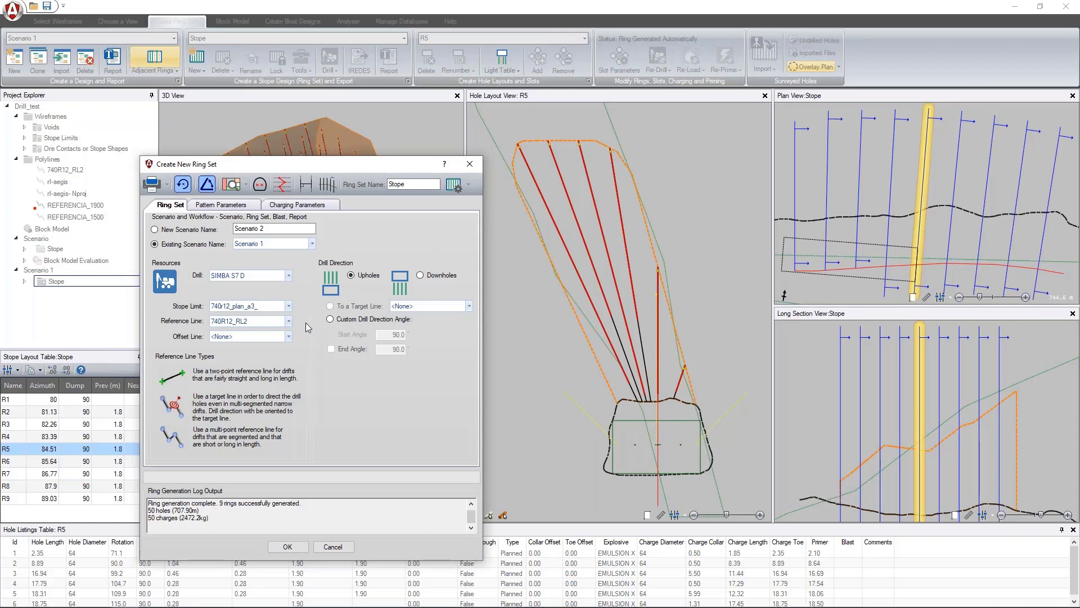
click(288, 277)
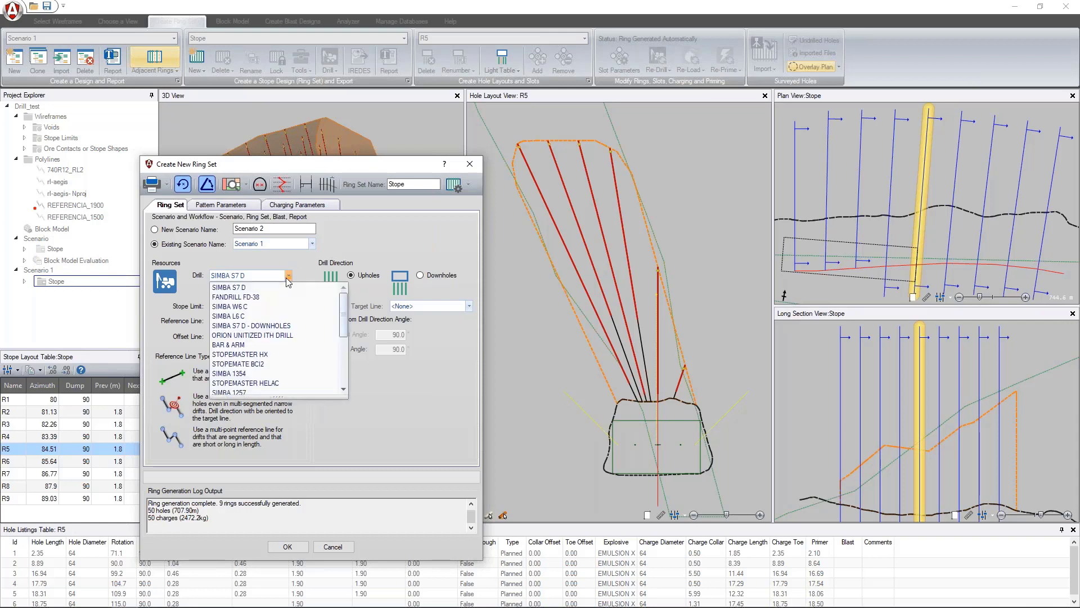
click(245, 288)
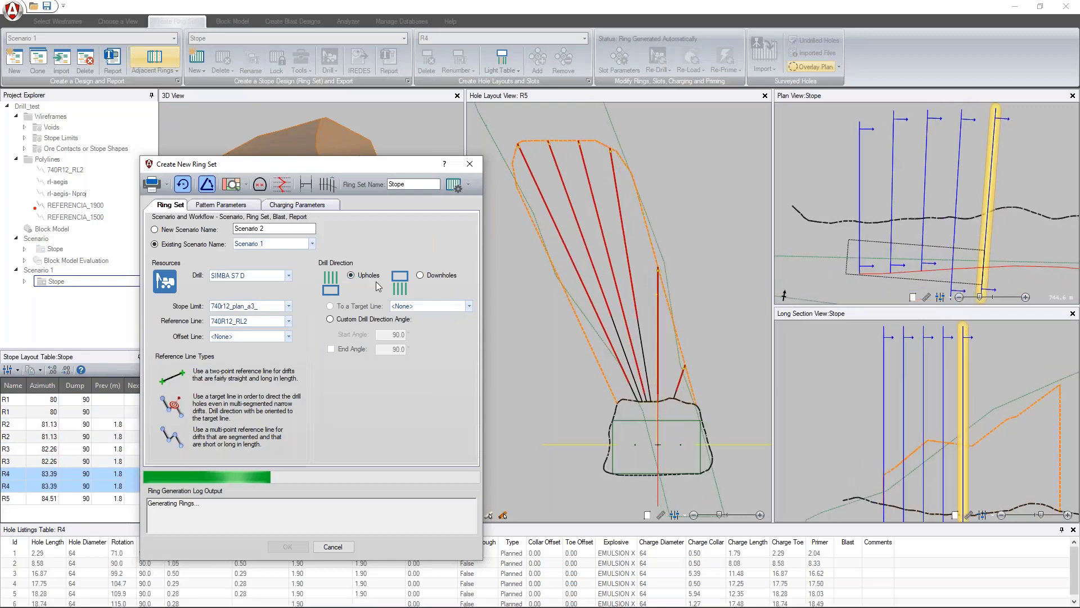
Step: Try the Downholes drill direction, switch back to Upholes, and inspect the regenerated rings in the 3D view
click(433, 276)
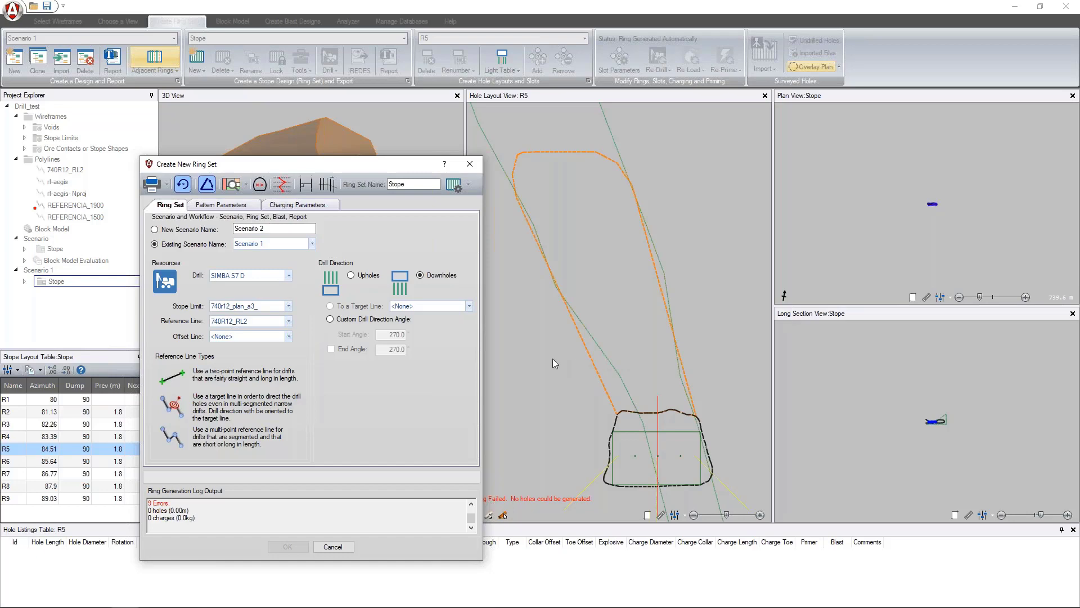
click(374, 278)
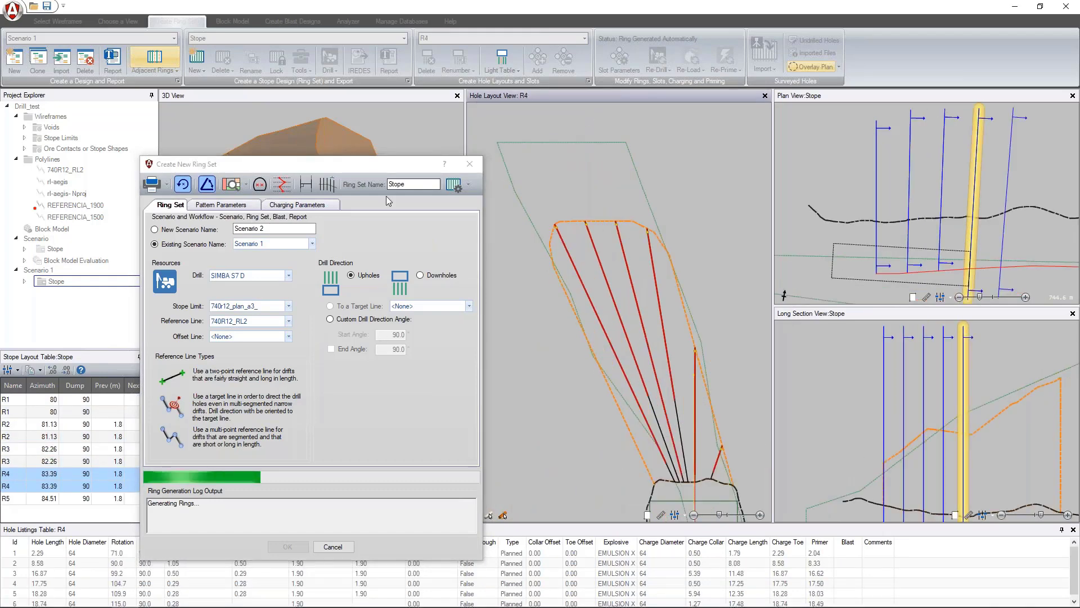
drag(371, 164, 416, 520)
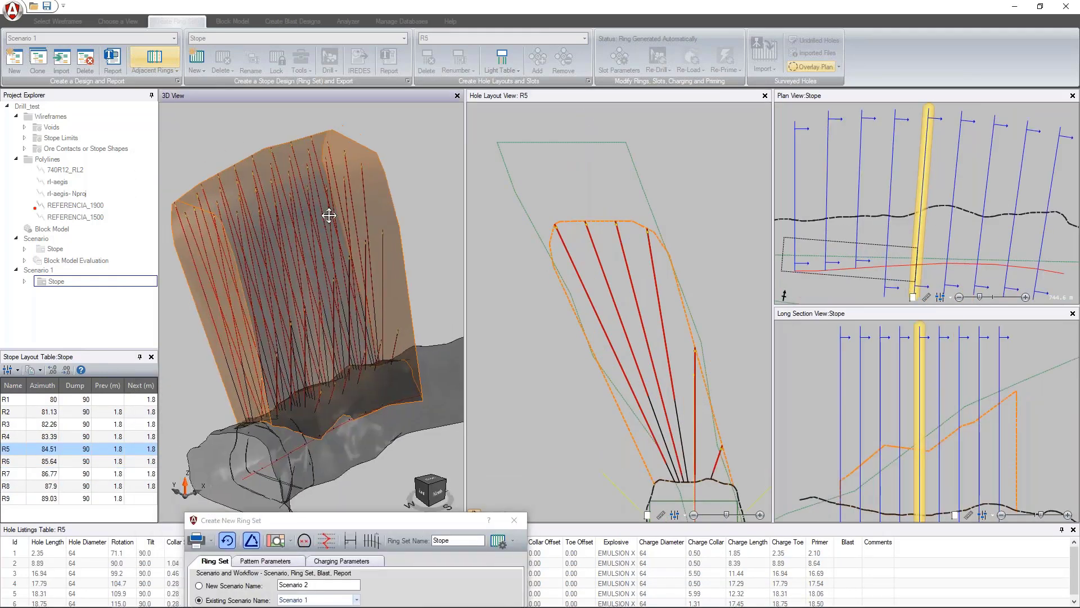
middle_drag(330, 216, 336, 226)
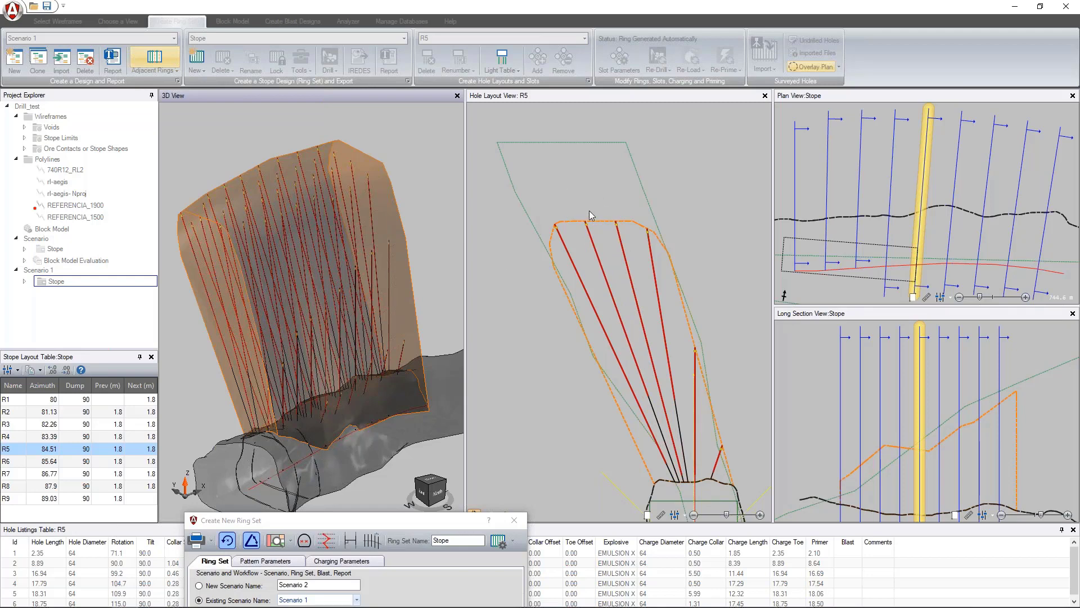
click(427, 520)
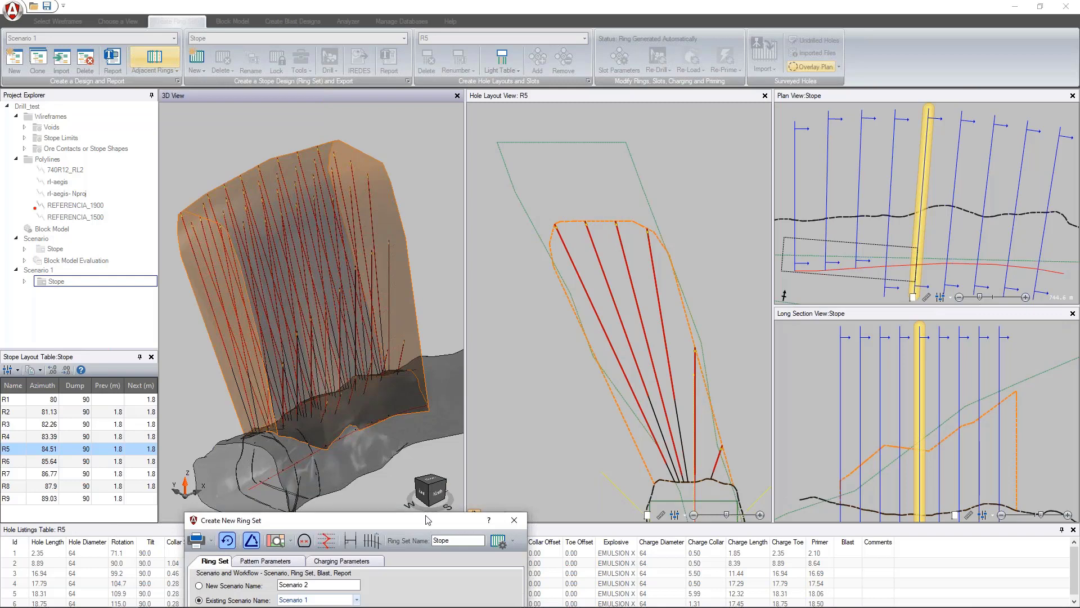
drag(428, 519, 444, 241)
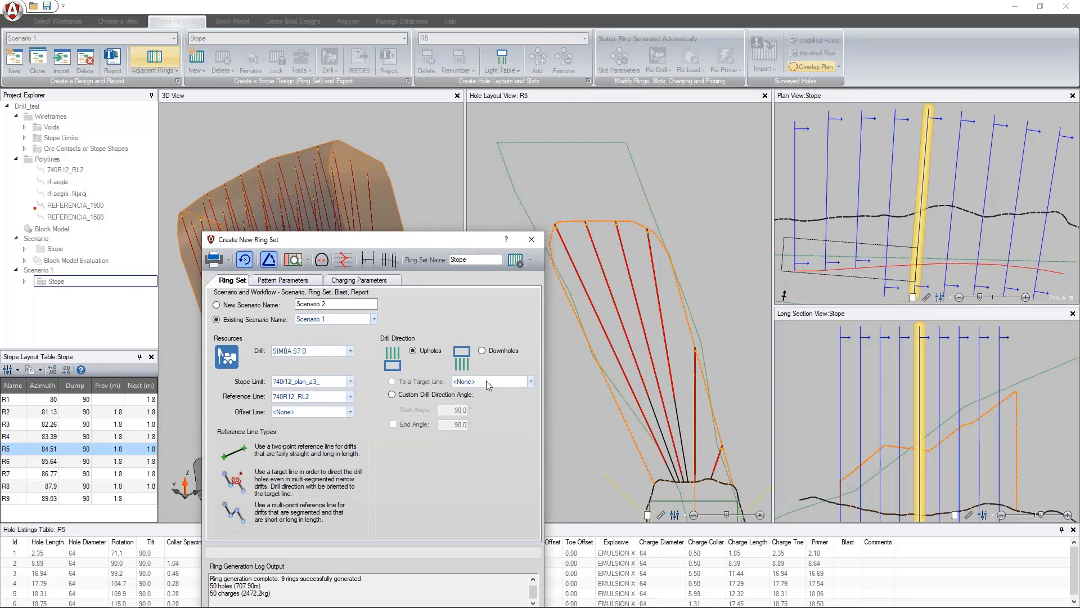
Step: Check which target lines and stope limits are available for the ring set
click(529, 383)
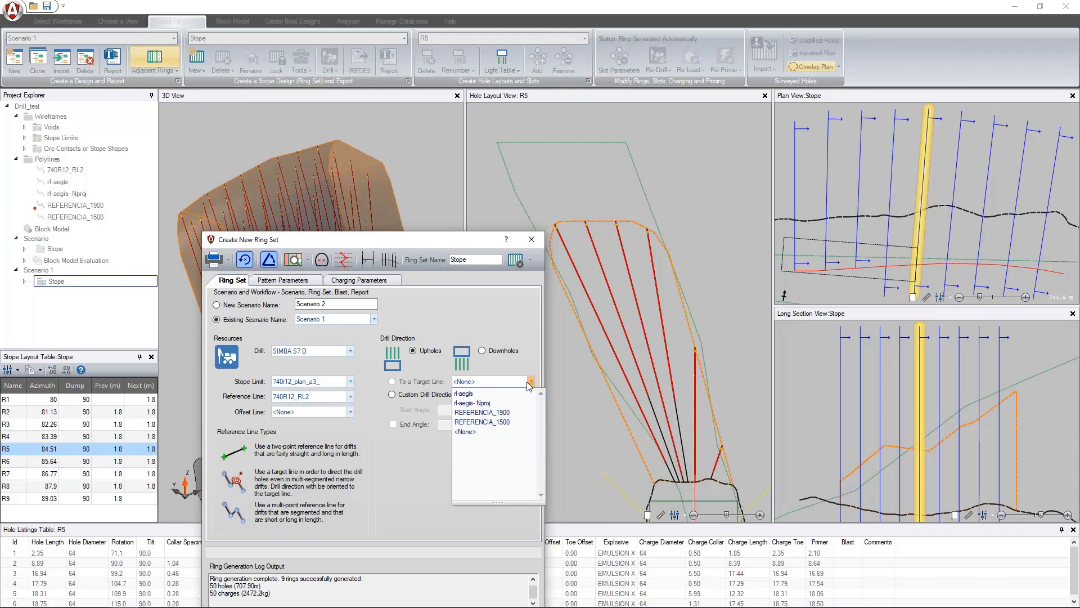
click(529, 384)
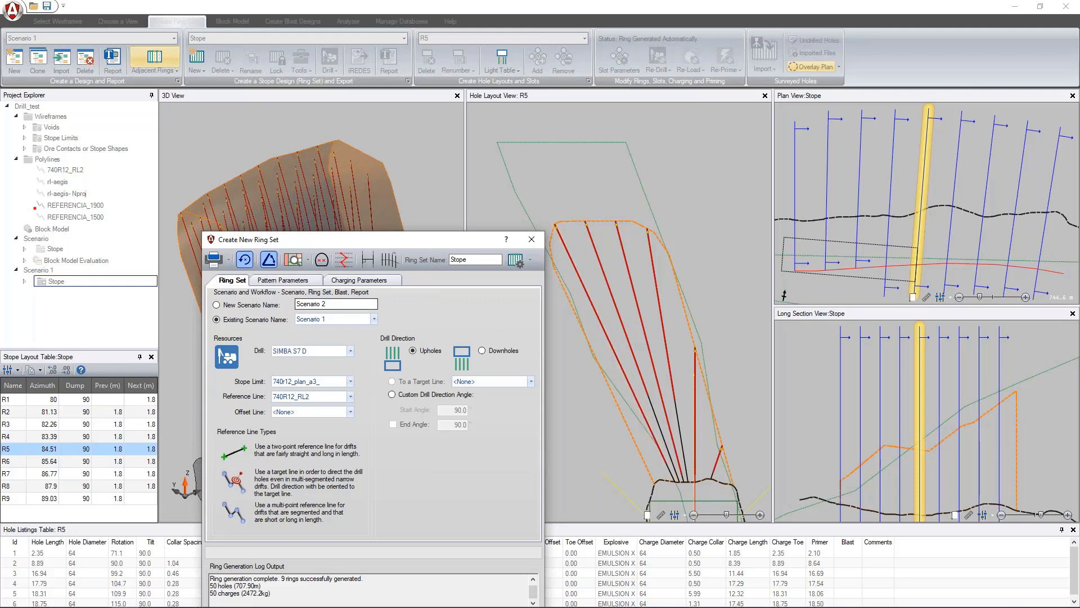
drag(348, 240, 326, 127)
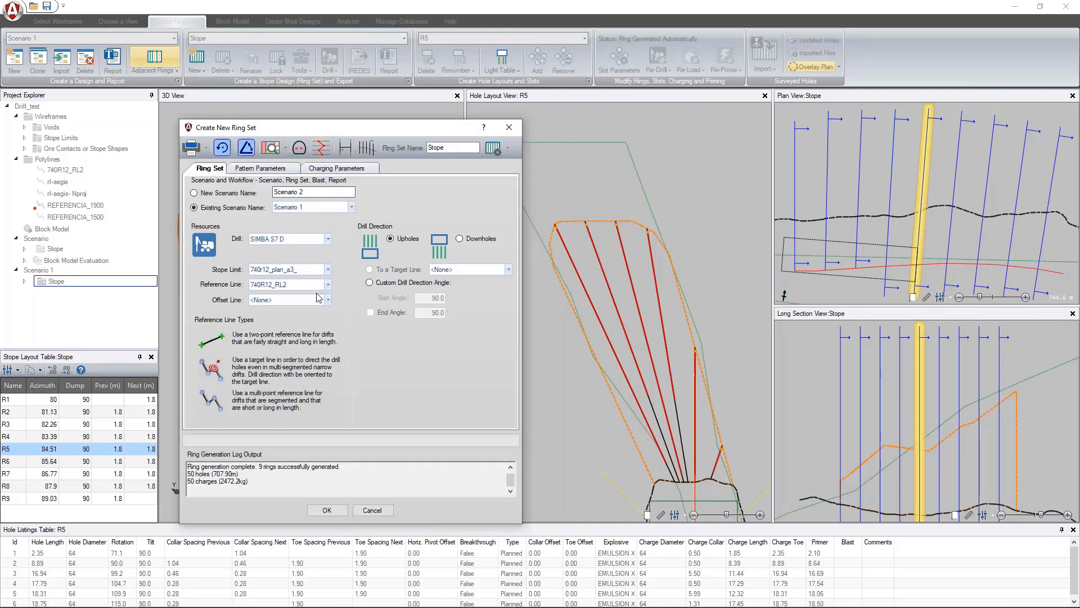
click(328, 270)
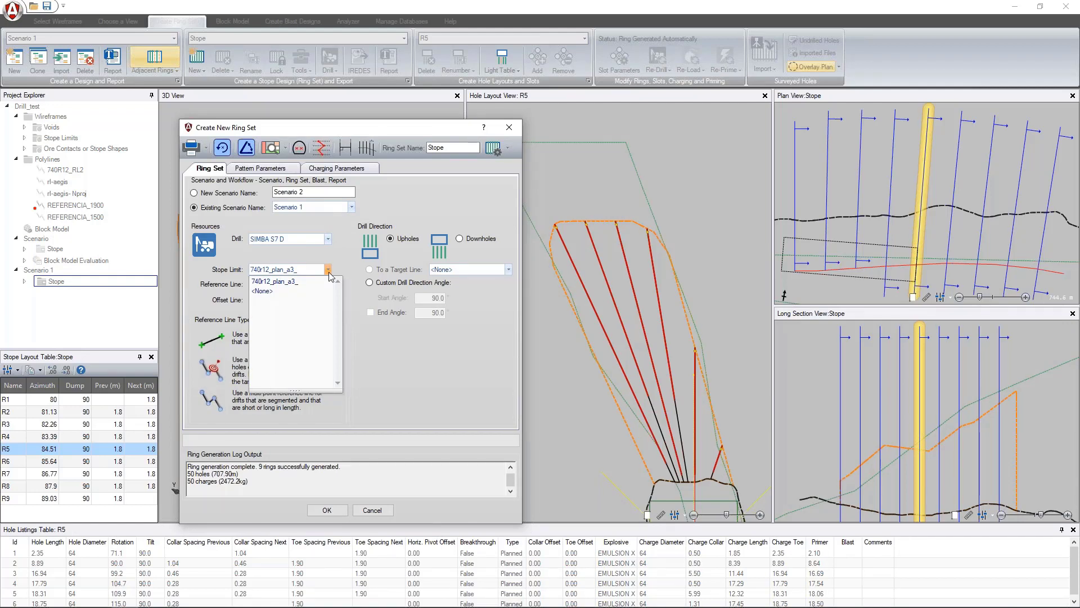
click(330, 271)
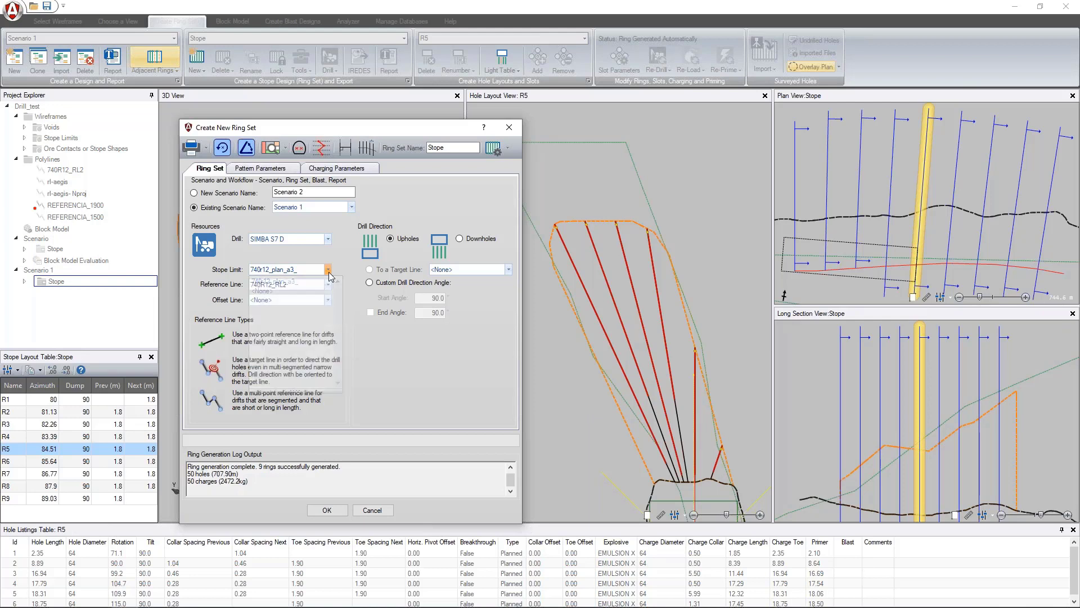
Step: Set the ring set's reference line to REFERENCIA_1900 and review the offset line options, keeping None
click(327, 286)
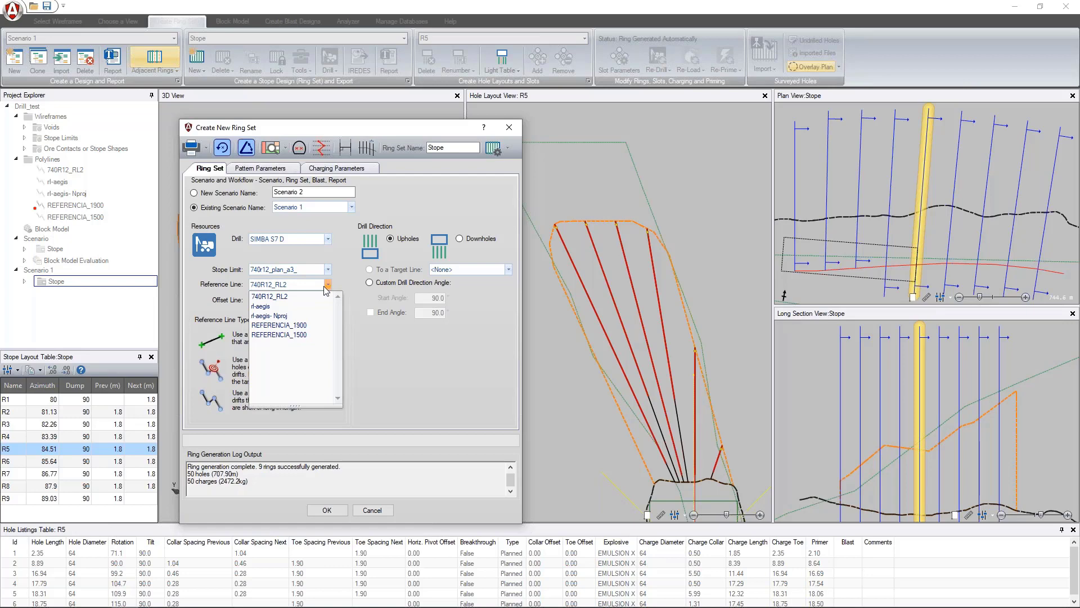
click(315, 326)
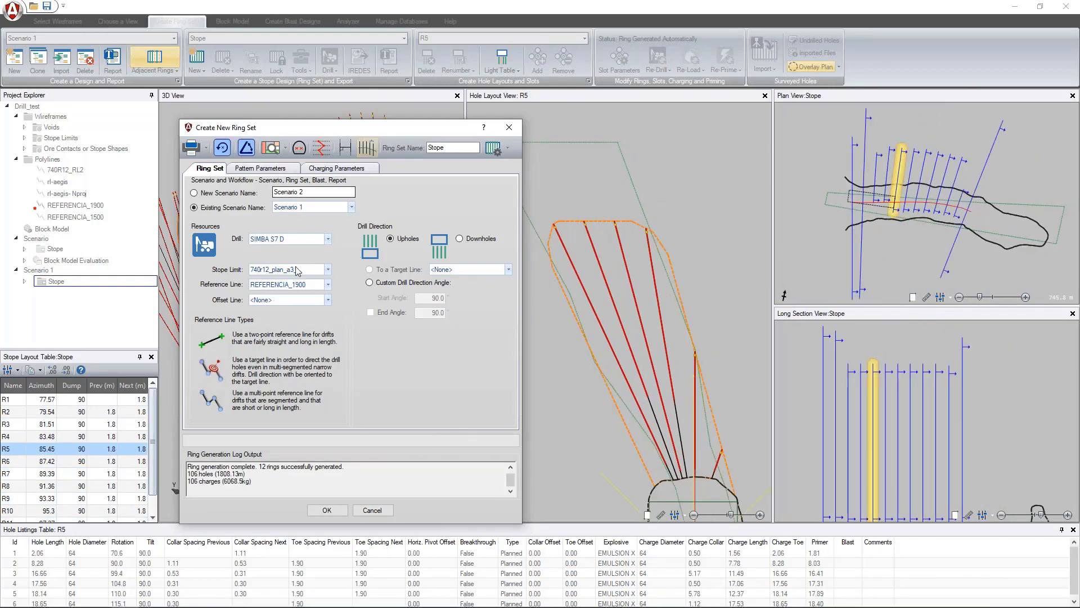
click(329, 302)
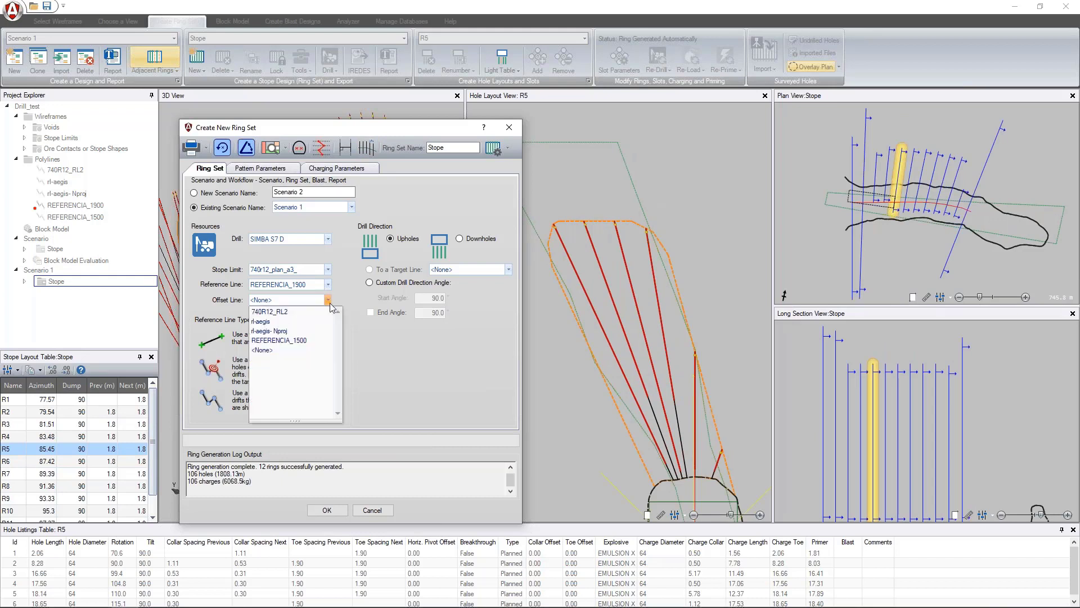
click(329, 300)
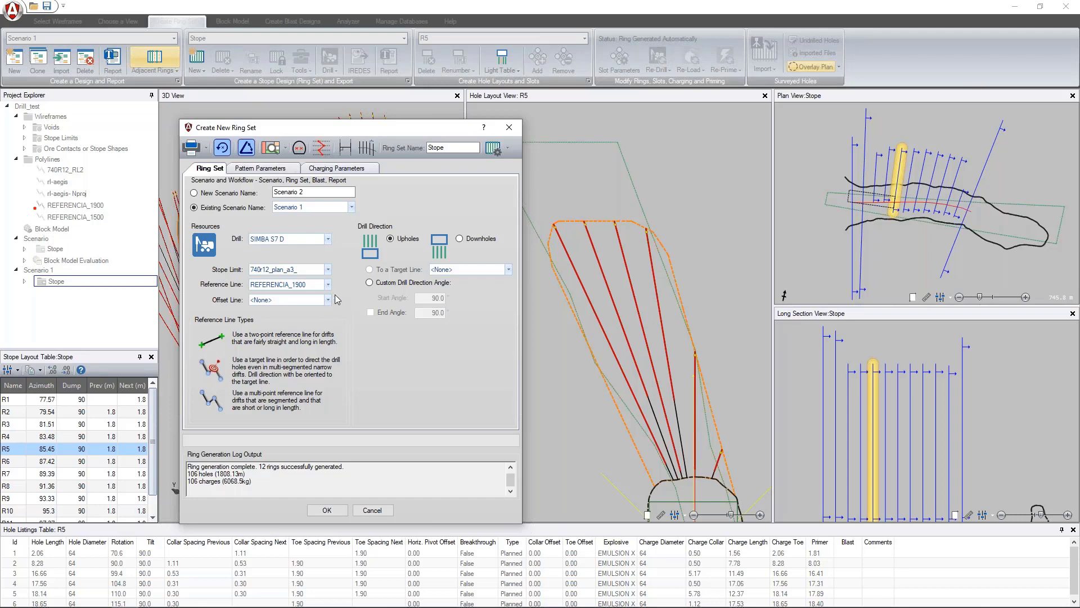
Step: Open the ring set's pattern parameters and examine the generated rings in the 3D and hole layout views
click(258, 168)
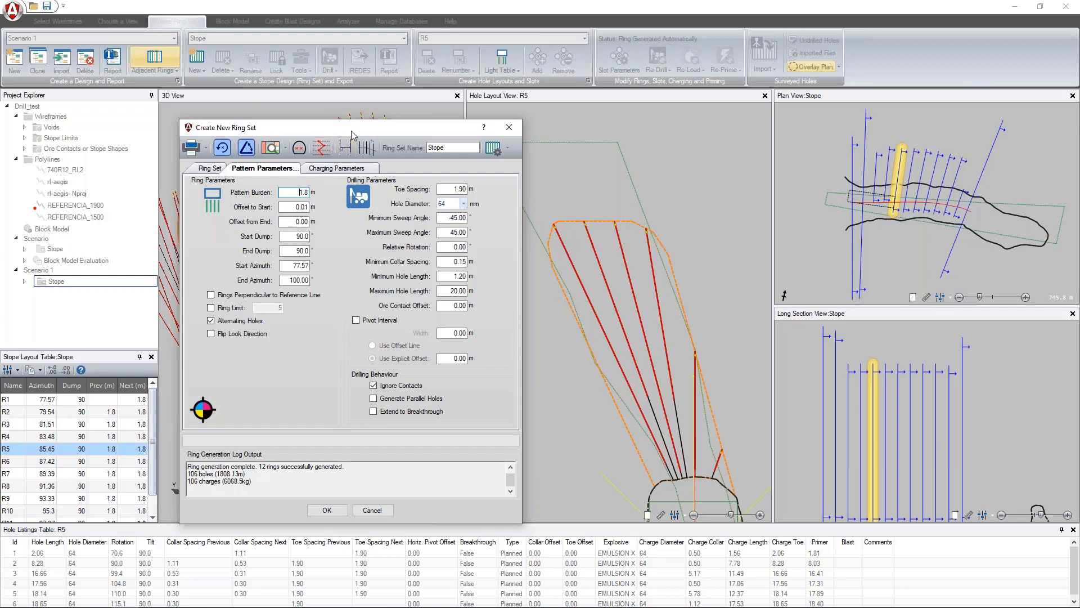
drag(352, 130, 327, 123)
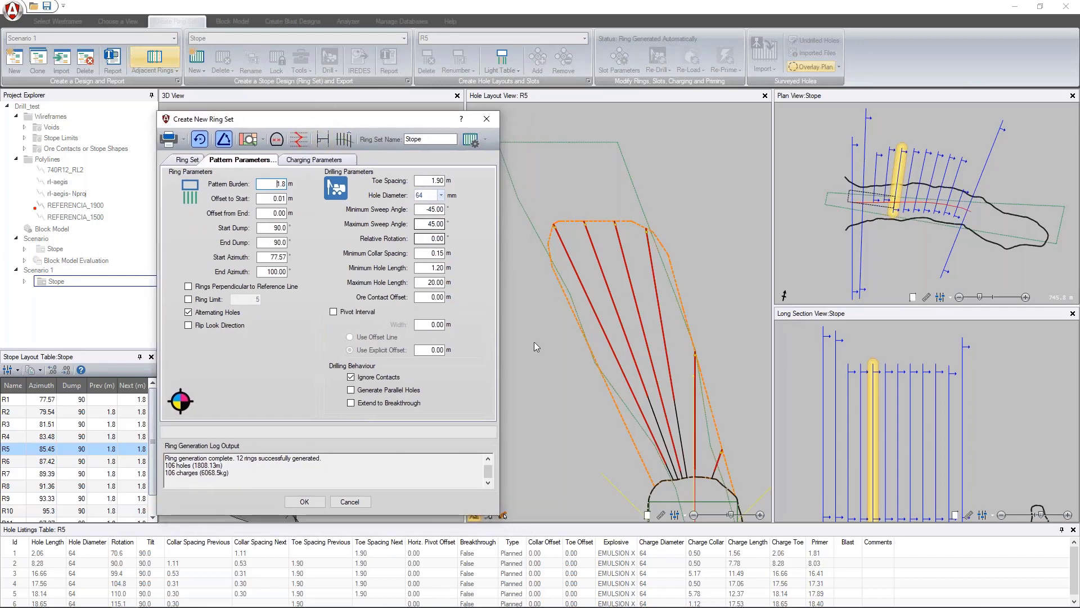
click(660, 417)
middle_drag(658, 413, 650, 394)
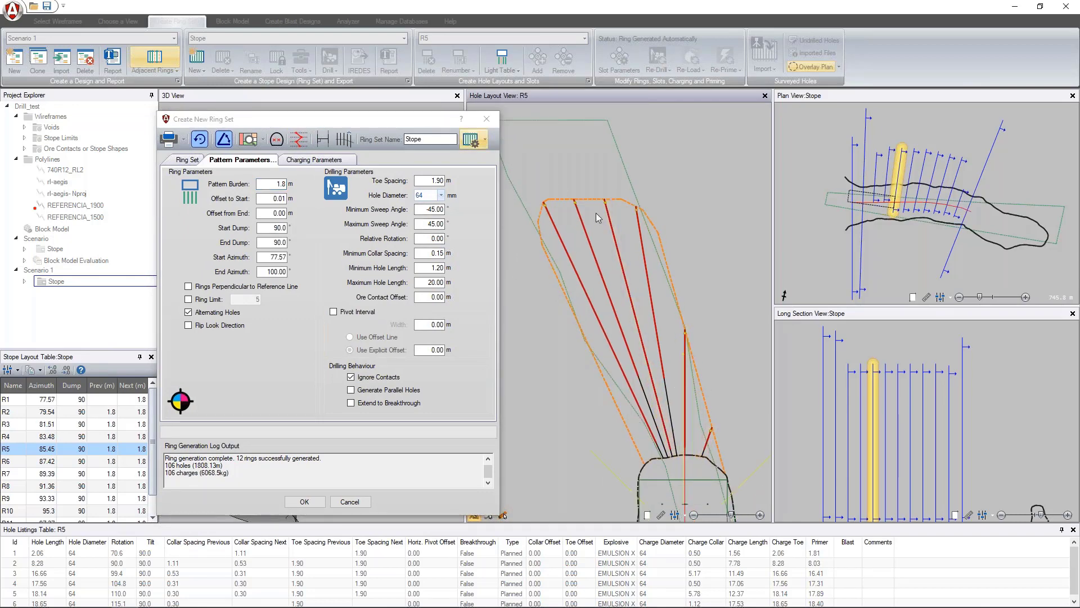
click(426, 126)
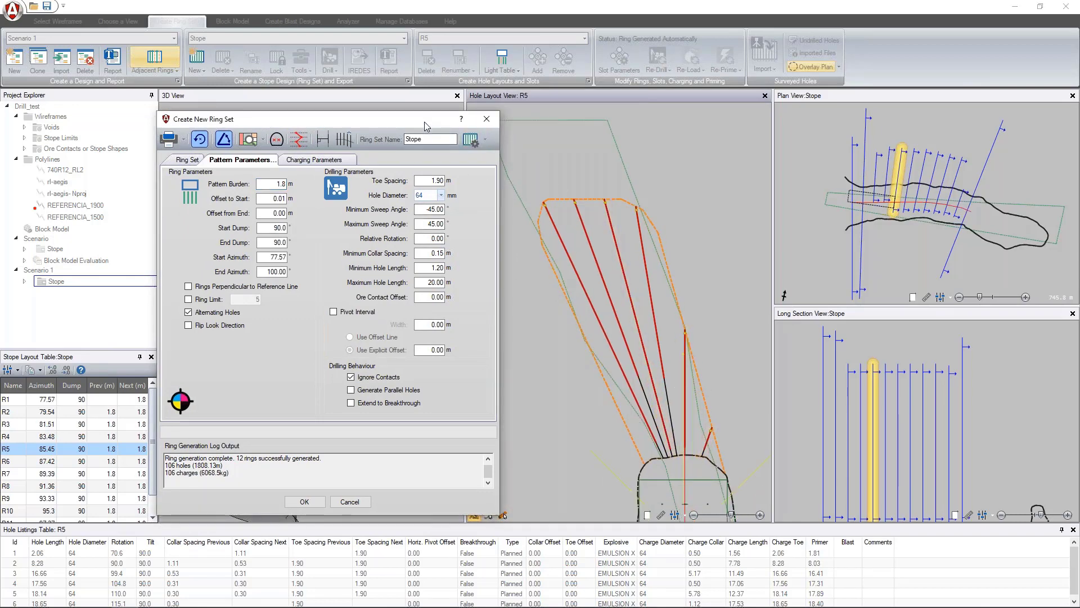
drag(426, 126, 418, 521)
scroll(291, 316, down, 5)
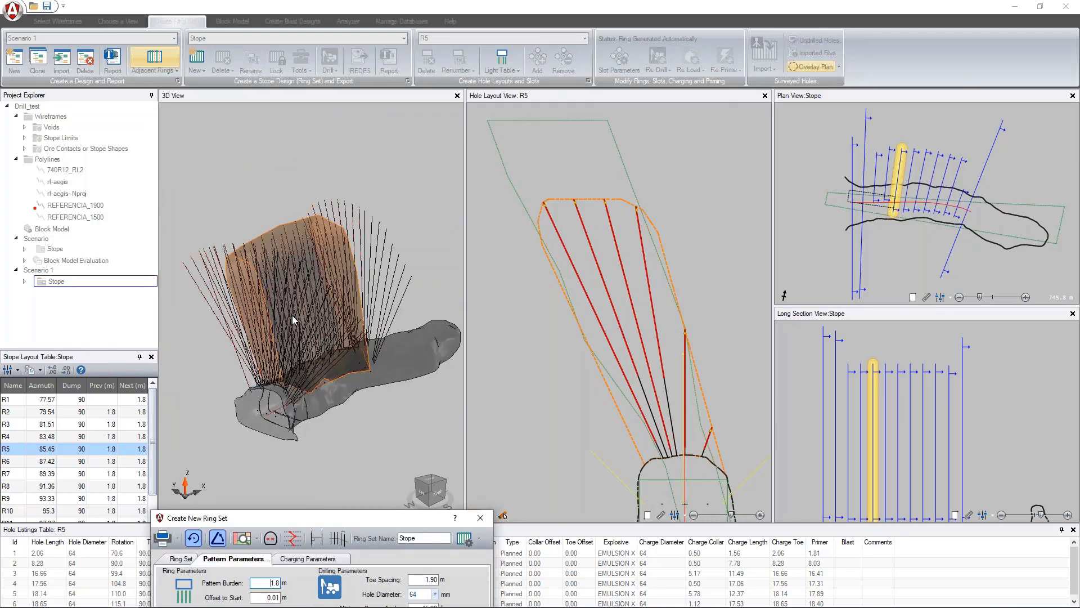
scroll(292, 315, up, 2)
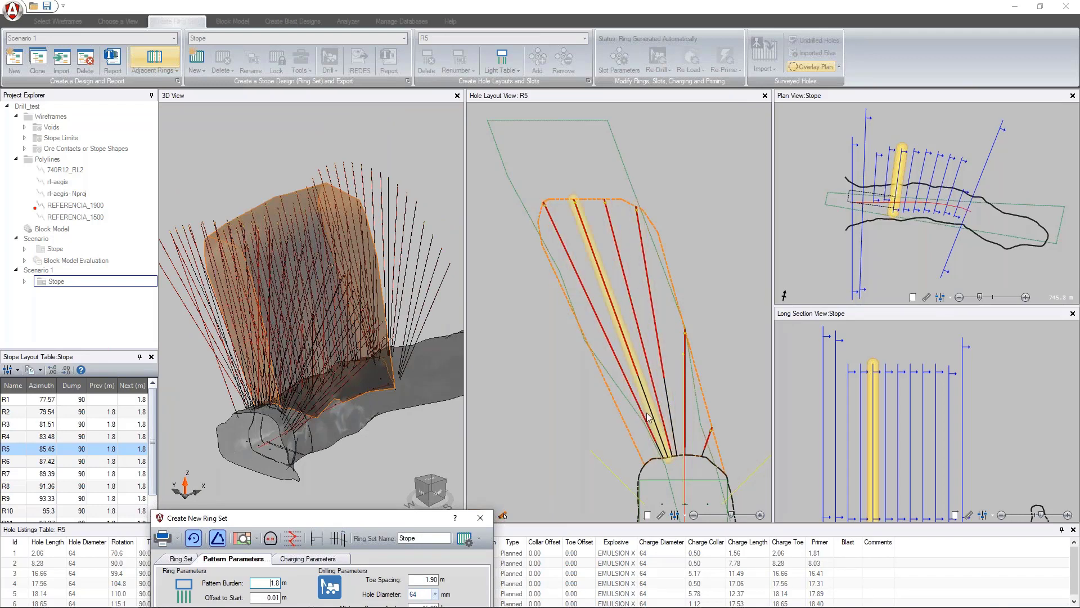
scroll(630, 354, down, 1)
middle_drag(586, 218, 559, 167)
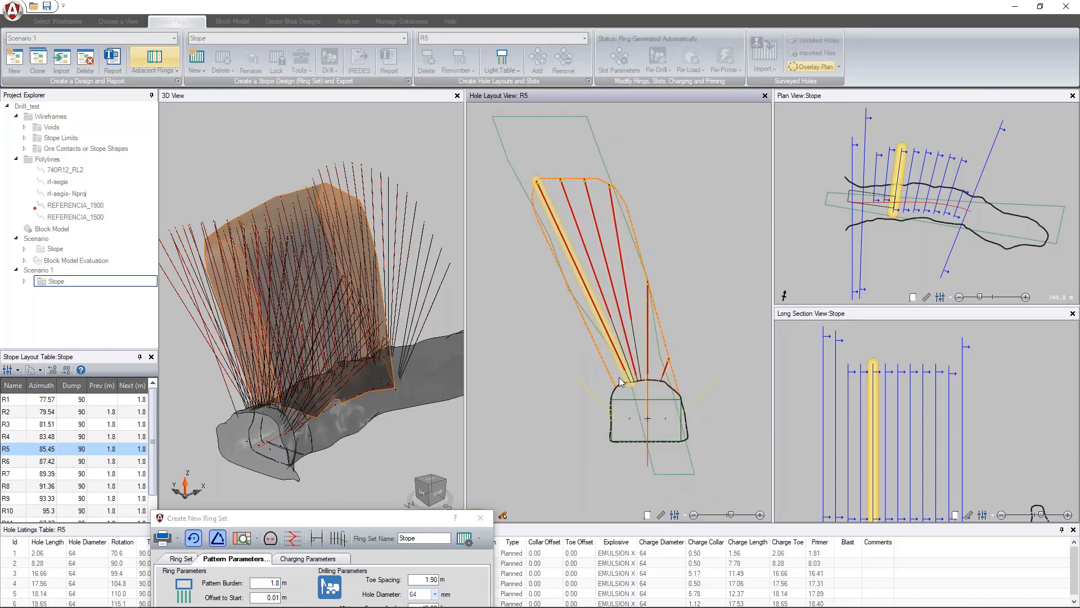
Step: Select individual holes of ring R5 in the hole layout and check them in the hole listings
click(565, 245)
click(583, 249)
click(599, 233)
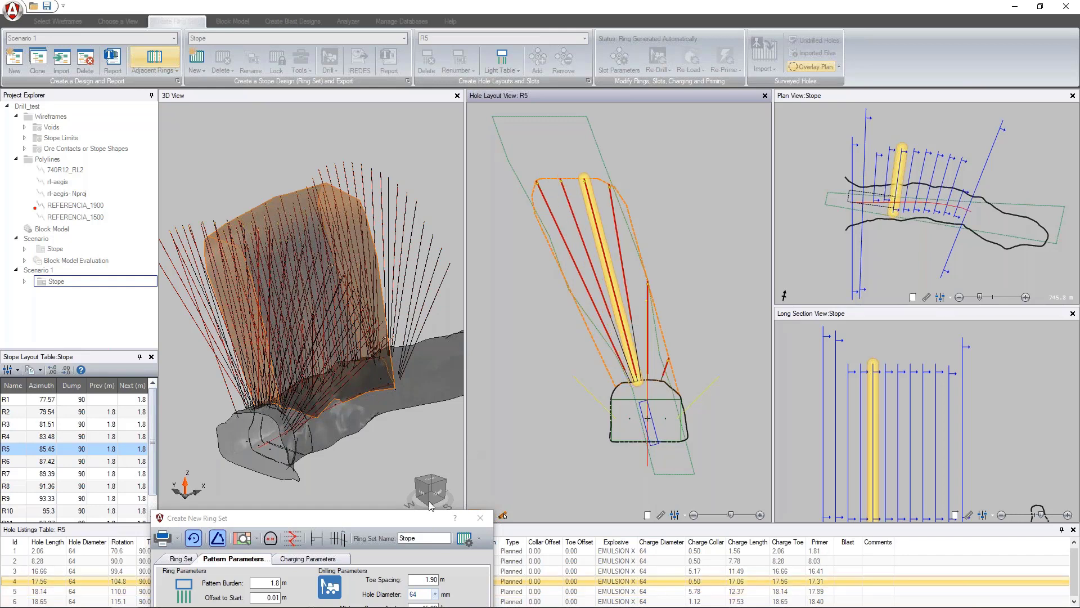
drag(393, 519, 423, 127)
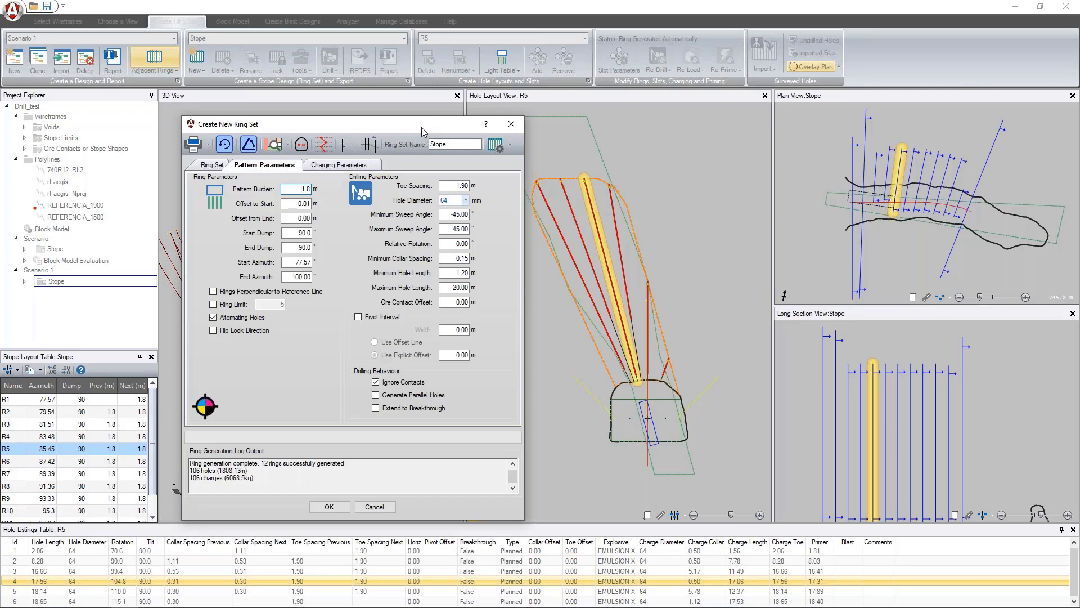
click(623, 265)
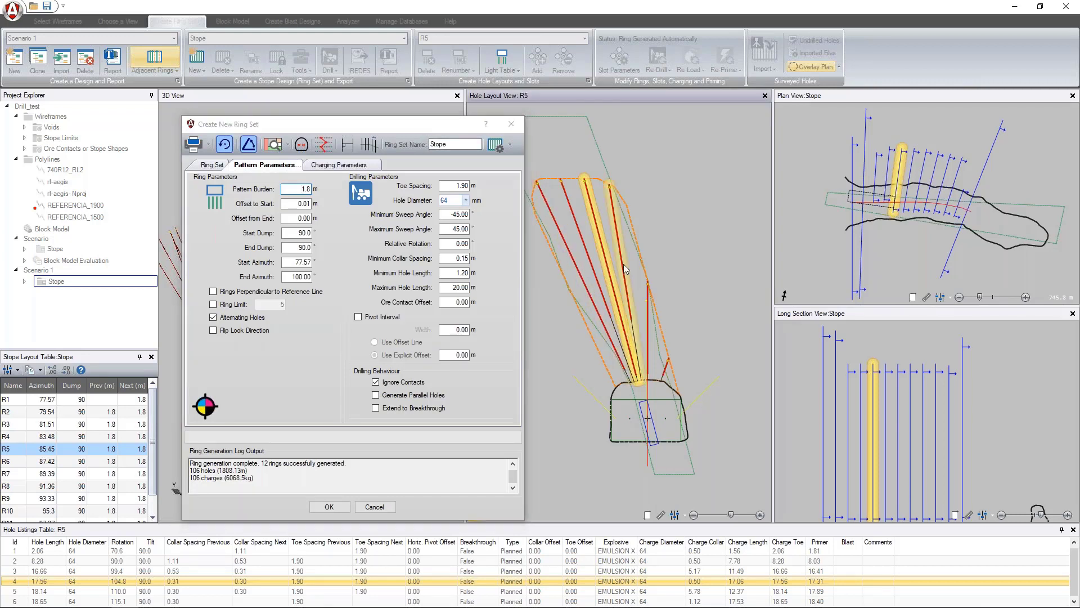
click(647, 298)
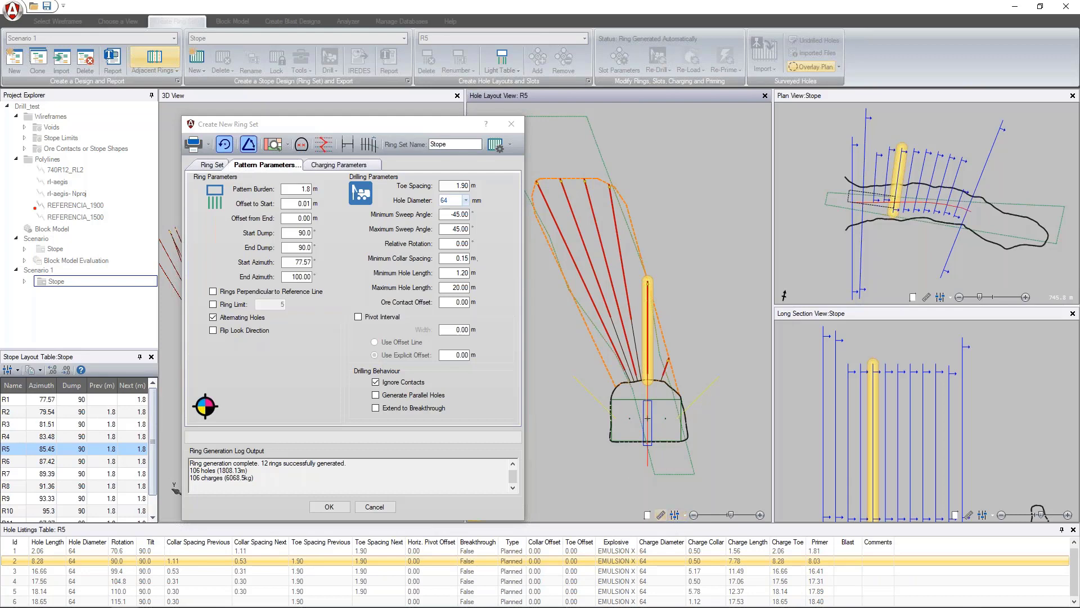
drag(421, 127, 338, 106)
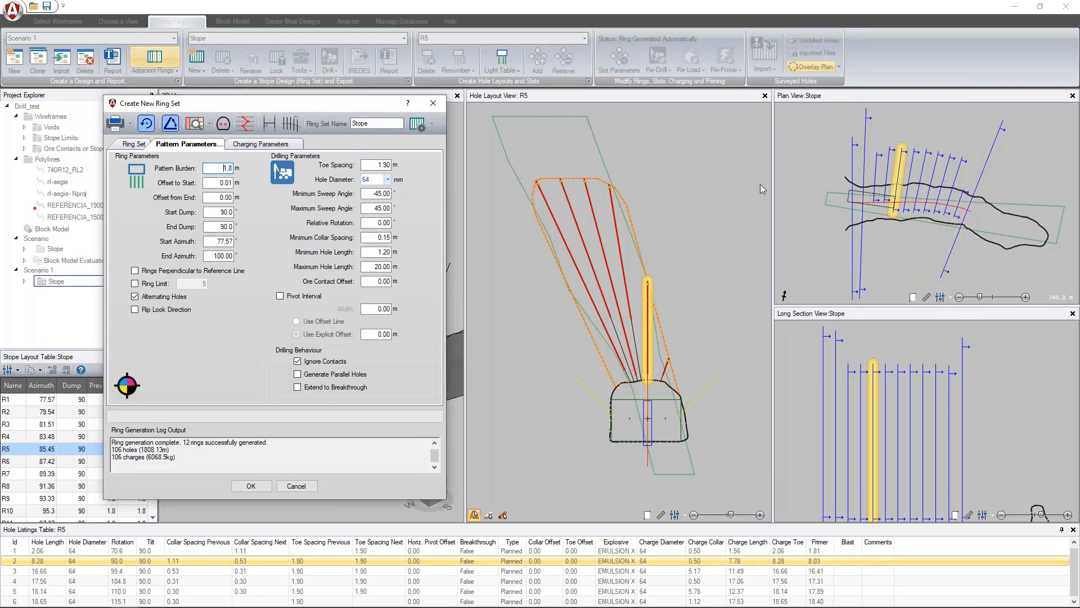
Step: Display the plan view's section plane and adjust its elevation through the drift while viewing it in 3D
drag(231, 103, 655, 416)
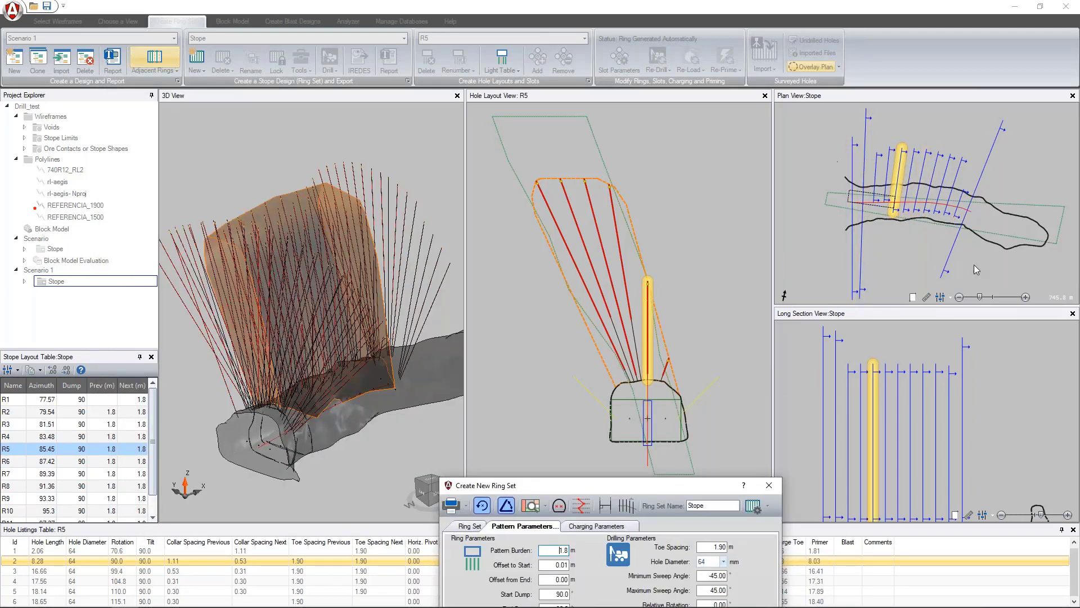
click(913, 297)
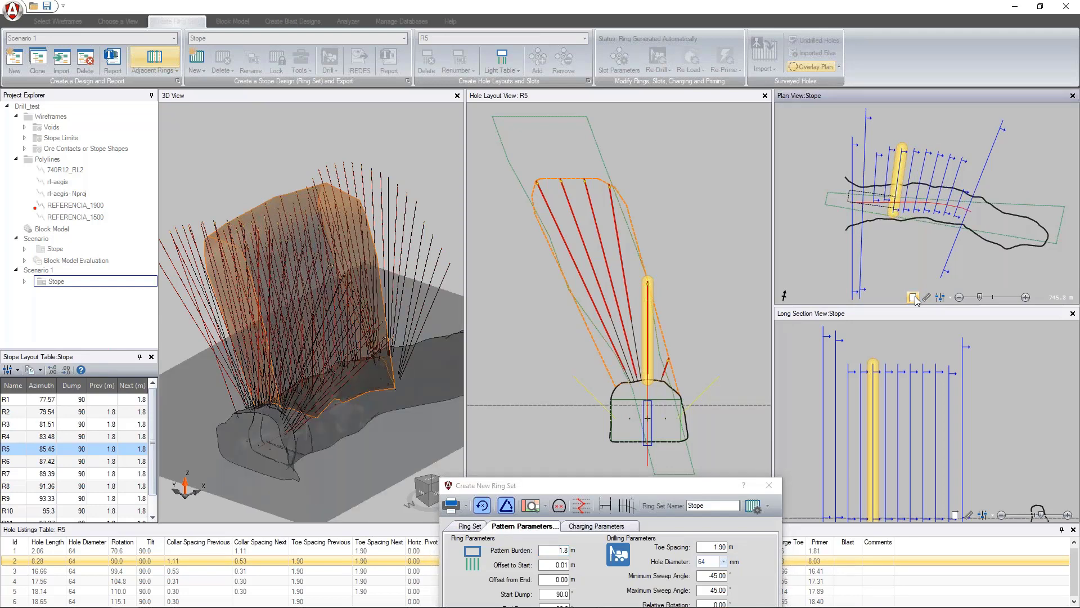
drag(338, 388, 366, 354)
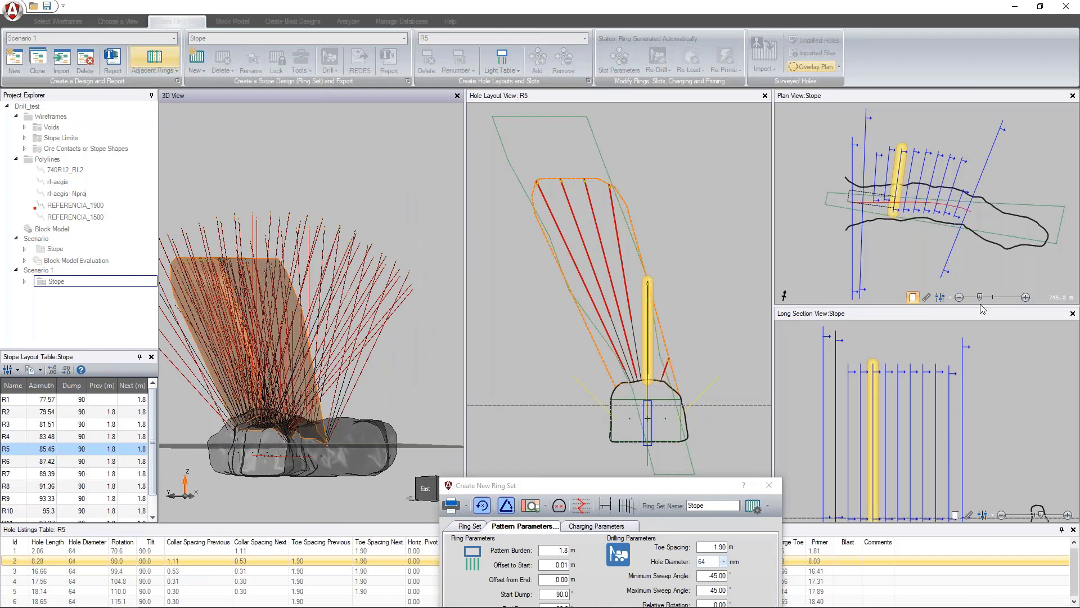
drag(980, 298, 976, 299)
click(1025, 300)
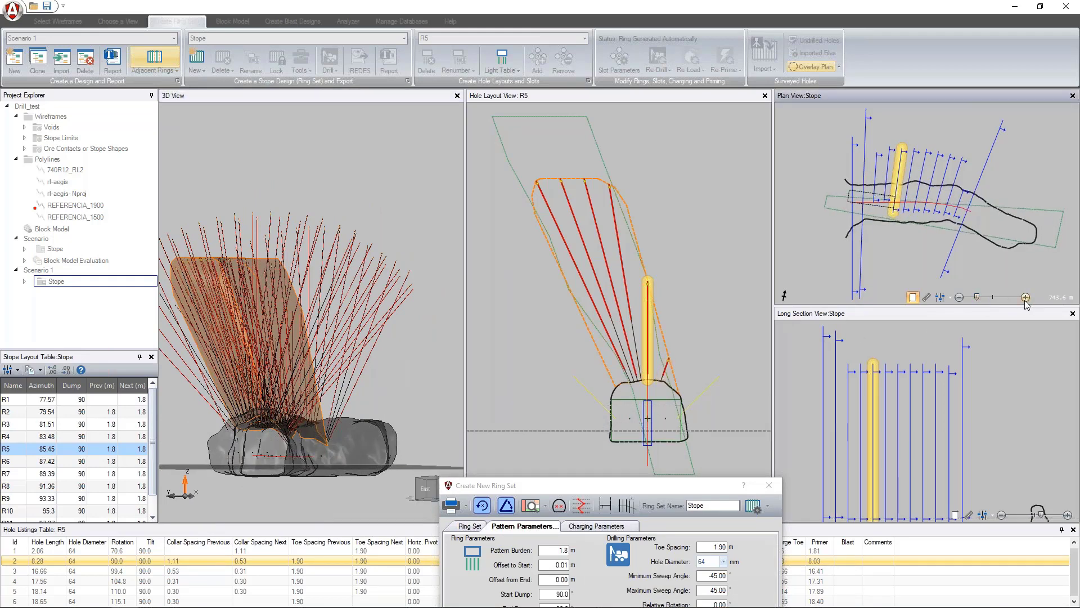
click(1026, 299)
click(1025, 298)
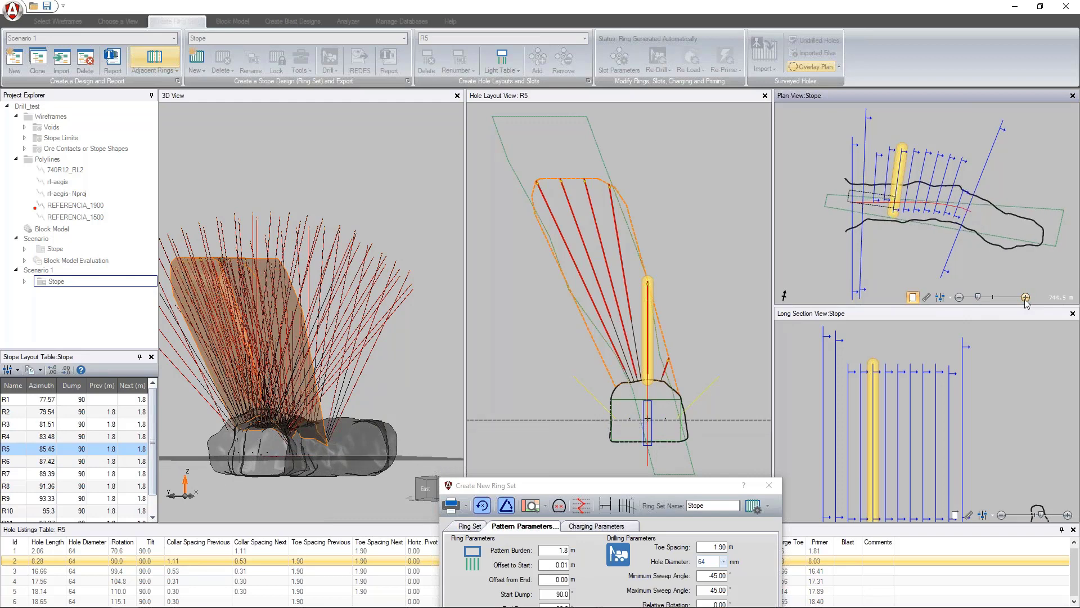
Step: Examine the plan section plane in the 3D view from the east while lowering and raising its elevation
click(426, 489)
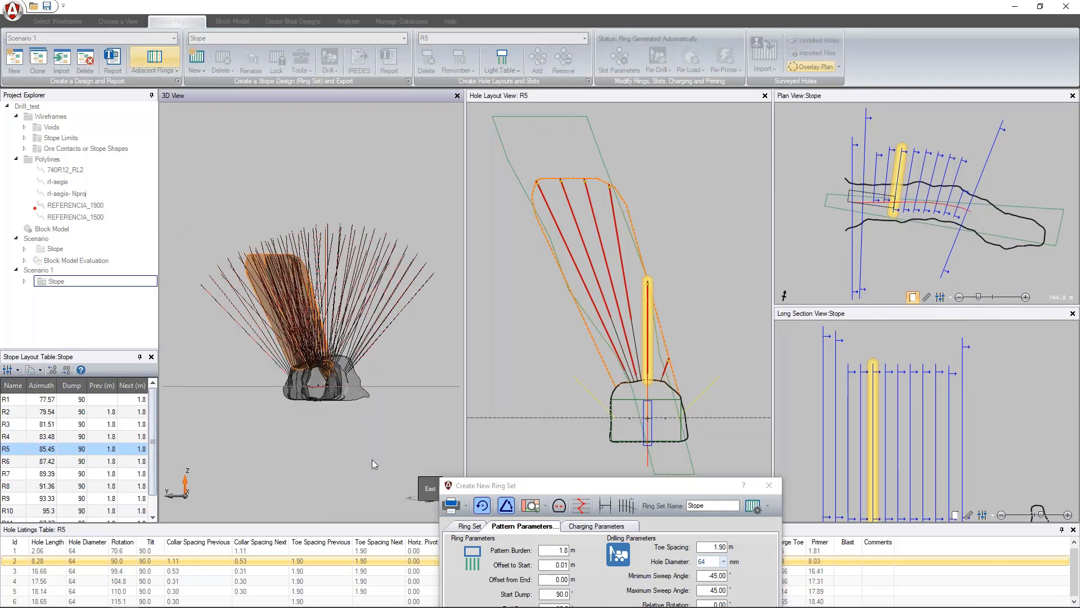
scroll(308, 381, up, 2)
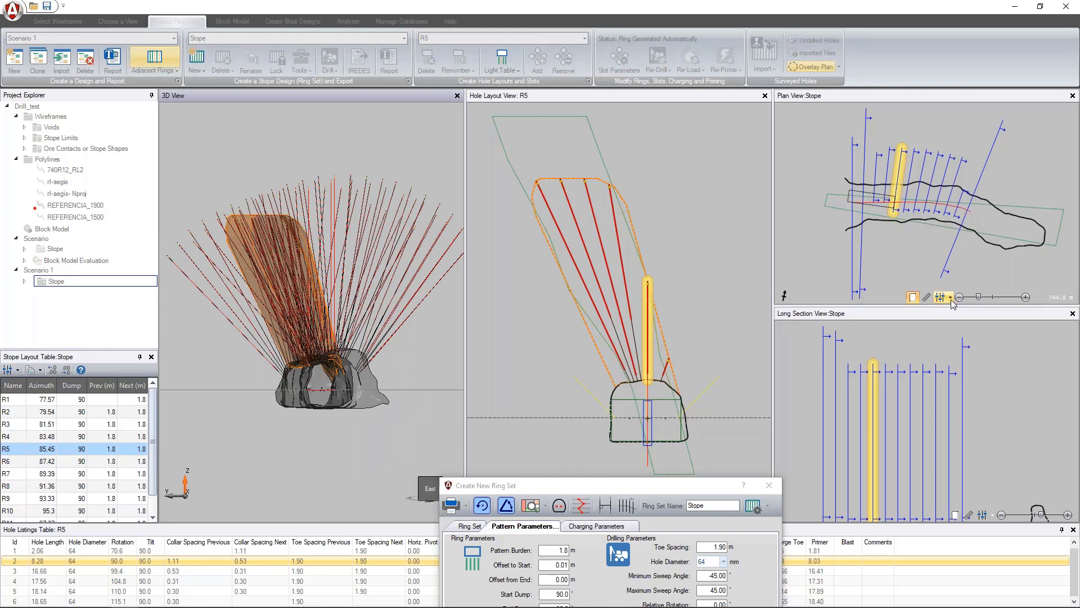
mouse_move(980, 297)
mouse_down()
mouse_move(999, 299)
mouse_move(978, 298)
mouse_up()
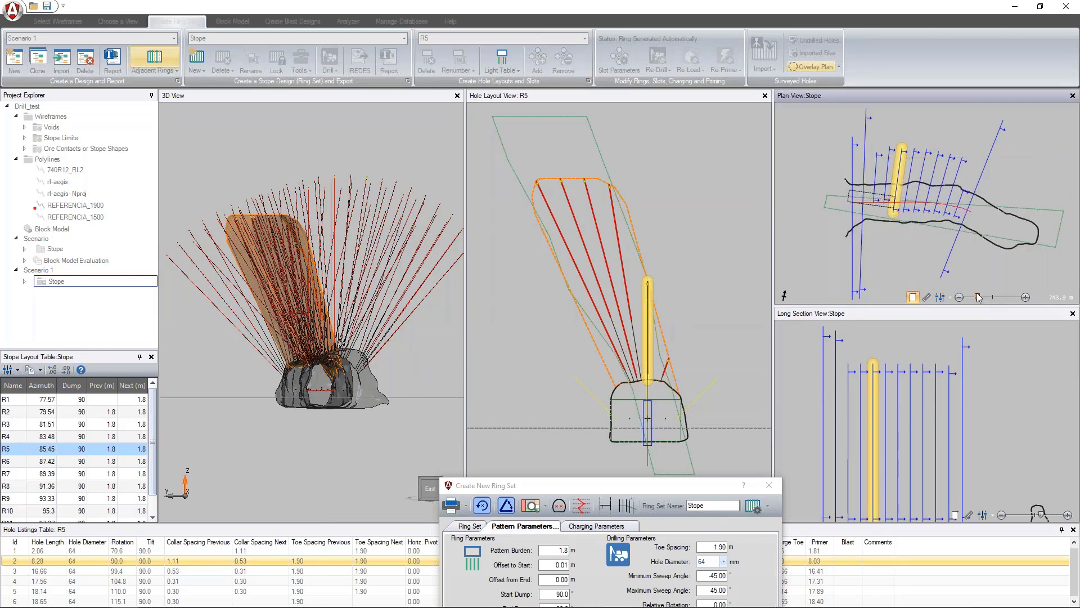
click(1025, 297)
click(1025, 297)
click(1025, 298)
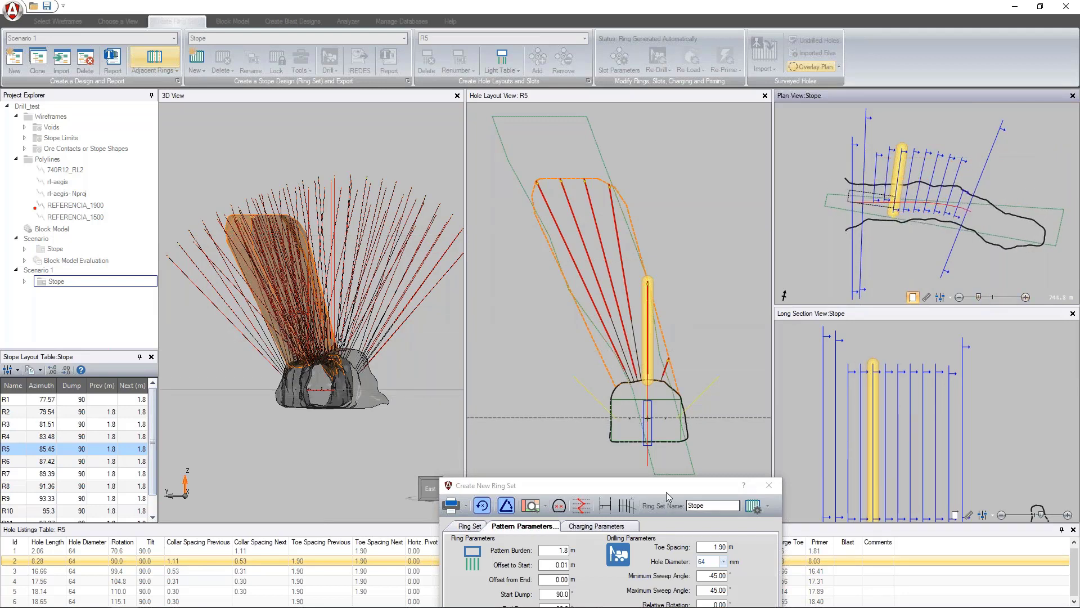
Step: Display the long section view's section plane and shift it so that it cuts through the stope and drift
drag(662, 483, 504, 363)
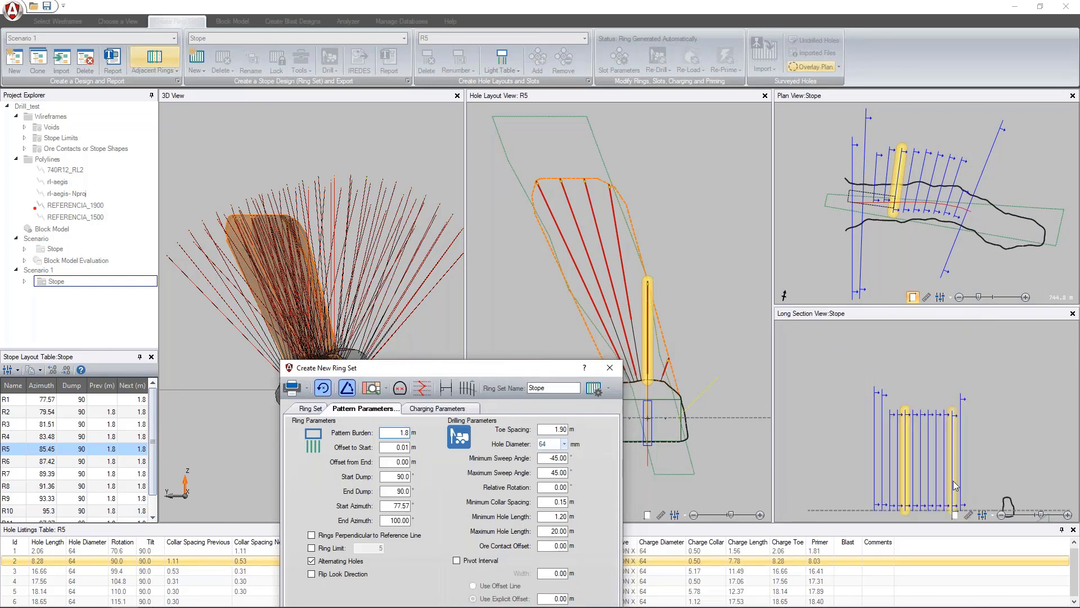
click(953, 480)
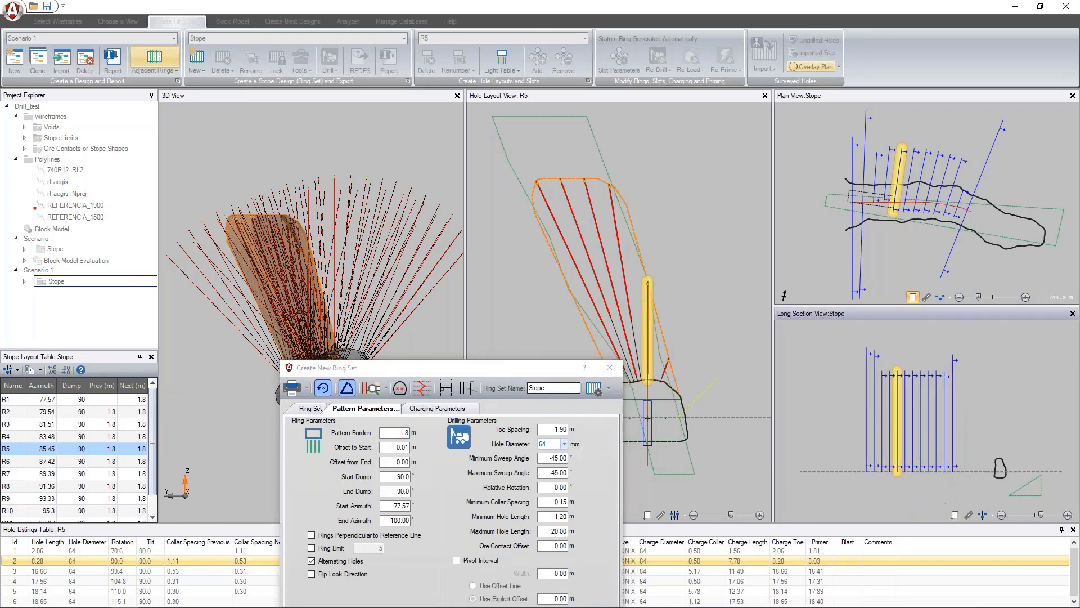
drag(508, 368, 546, 556)
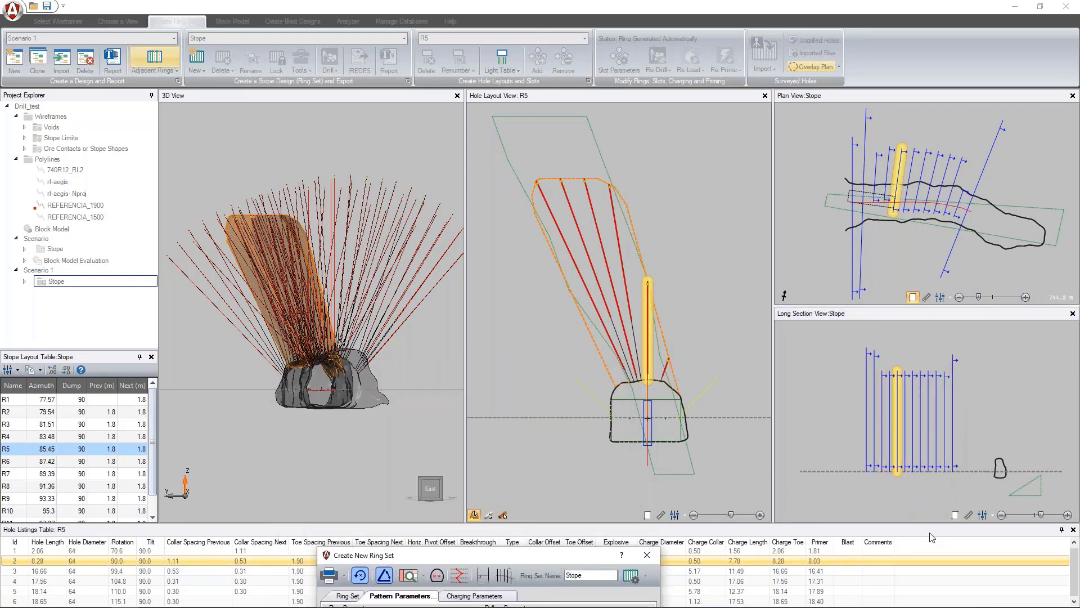
click(955, 516)
middle_drag(409, 406, 377, 338)
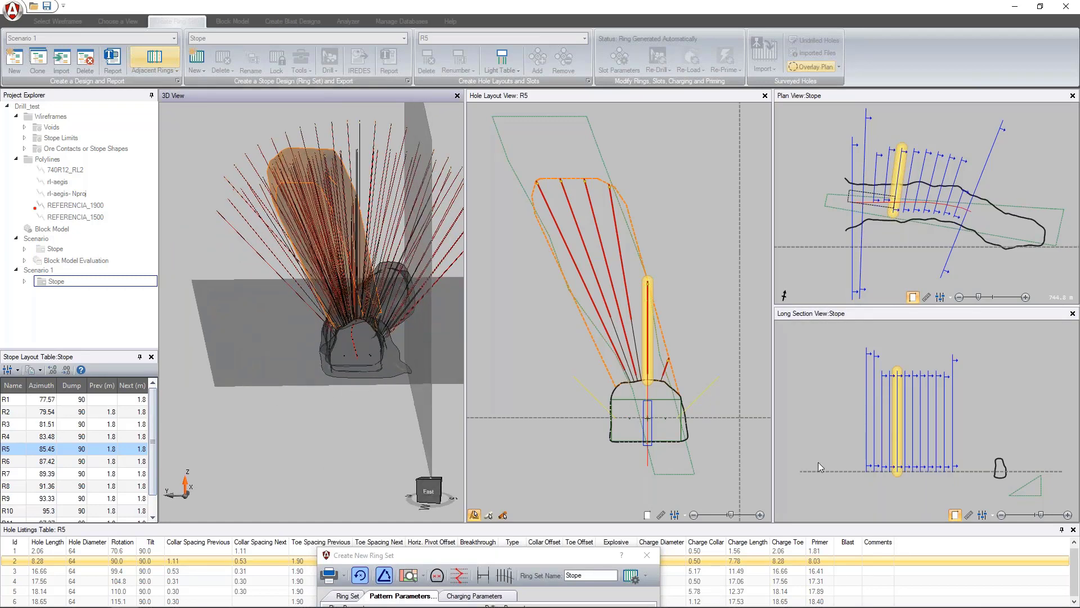
drag(1041, 514, 1033, 517)
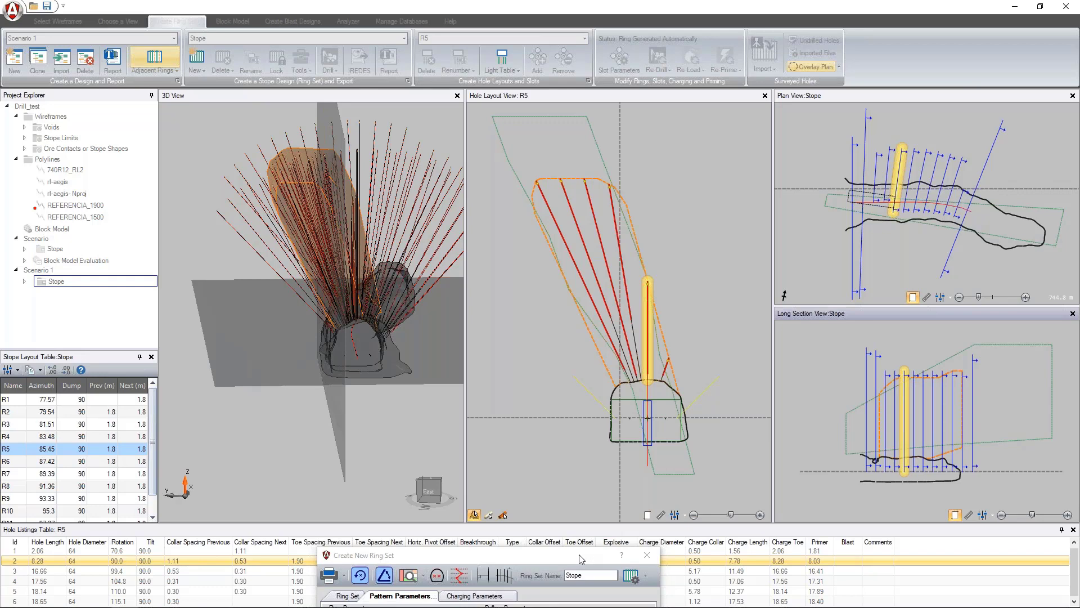
Step: Review the pattern burden and toe spacing values in the ring set's pattern parameters
drag(578, 556, 498, 188)
click(500, 207)
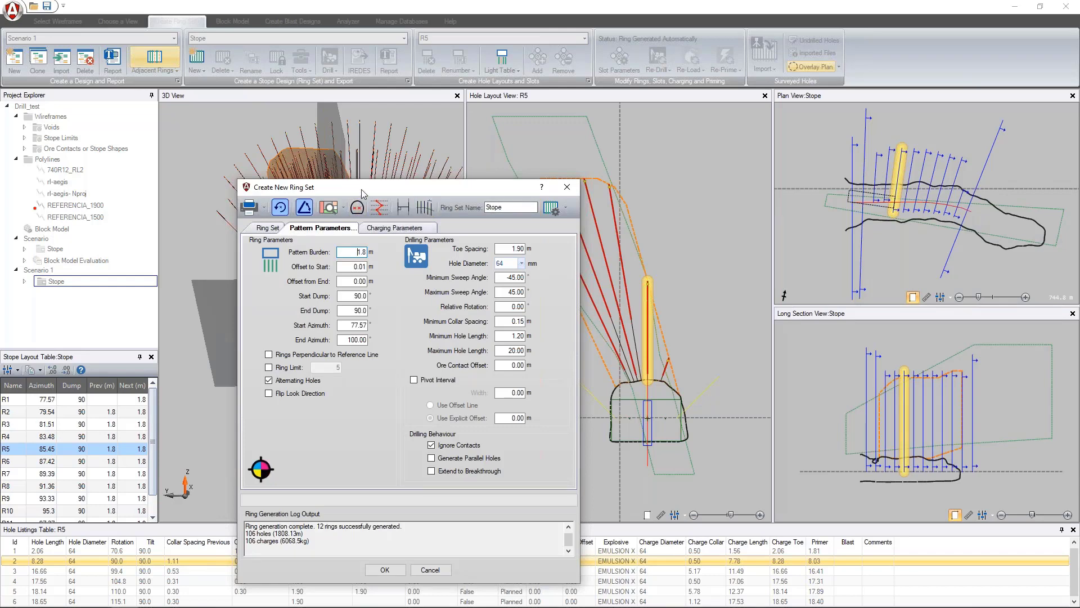
drag(361, 190, 329, 150)
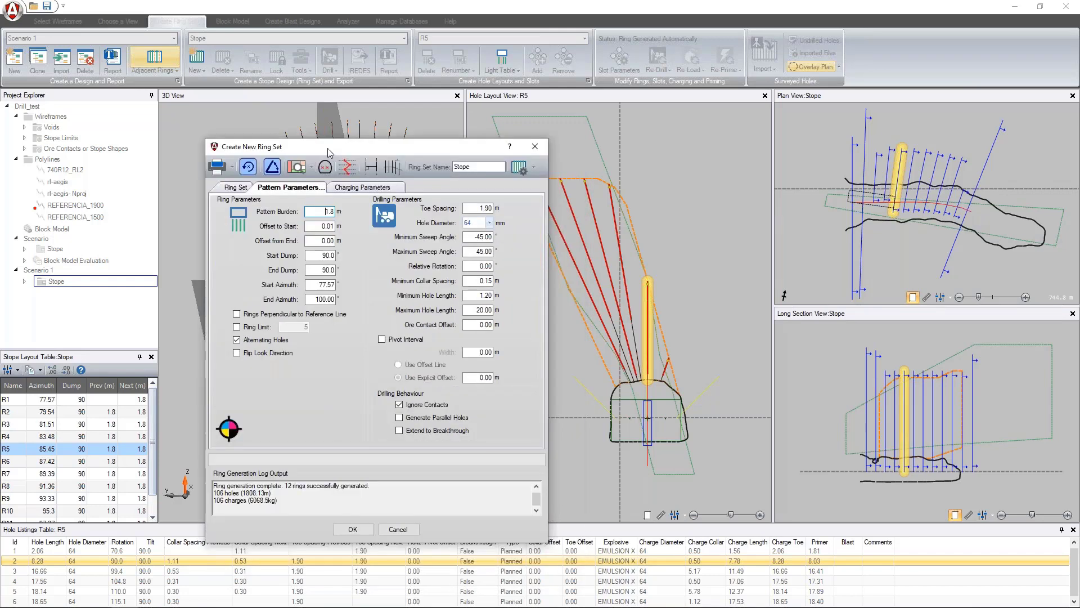
drag(323, 212, 397, 222)
drag(467, 208, 533, 211)
drag(427, 148, 436, 161)
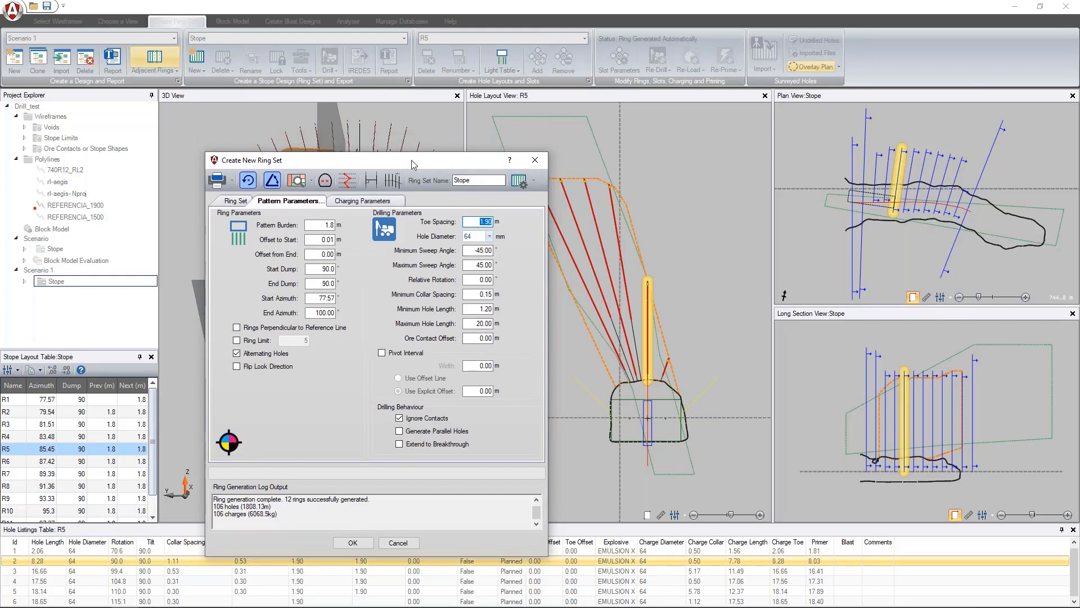
Step: Hide the long section and plan section planes and inspect the ring spacing along the stope in 3D
drag(410, 161, 391, 443)
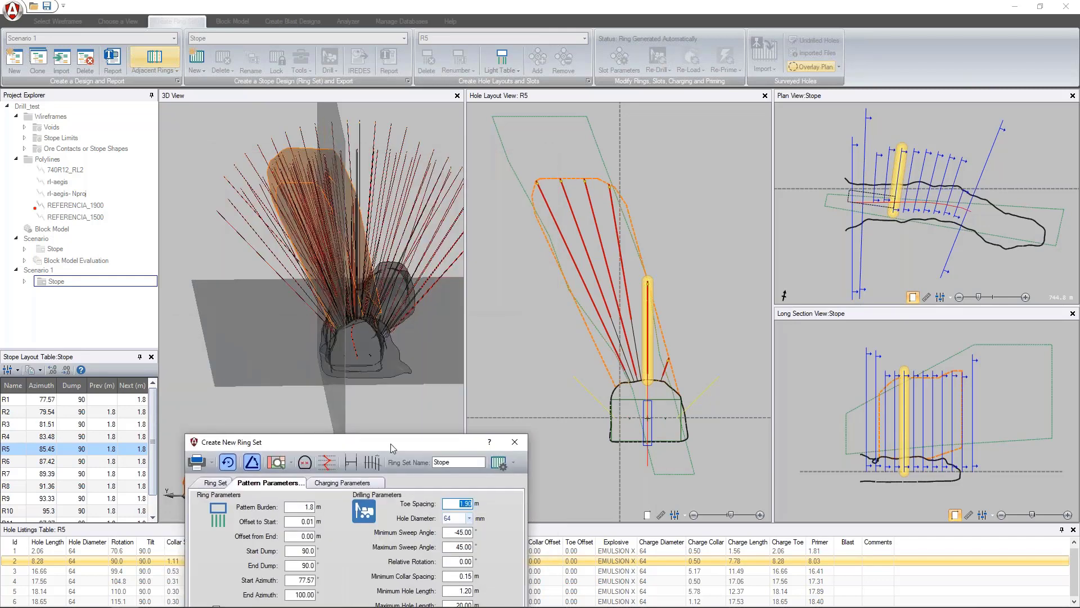
click(431, 350)
drag(431, 350, 373, 355)
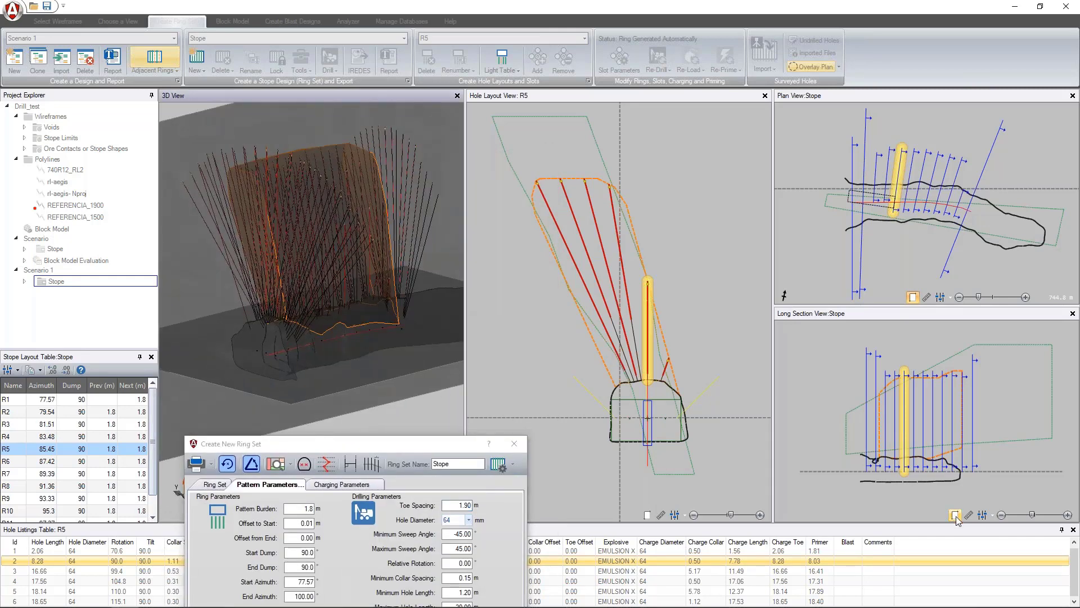
click(955, 515)
click(912, 297)
drag(398, 373, 336, 398)
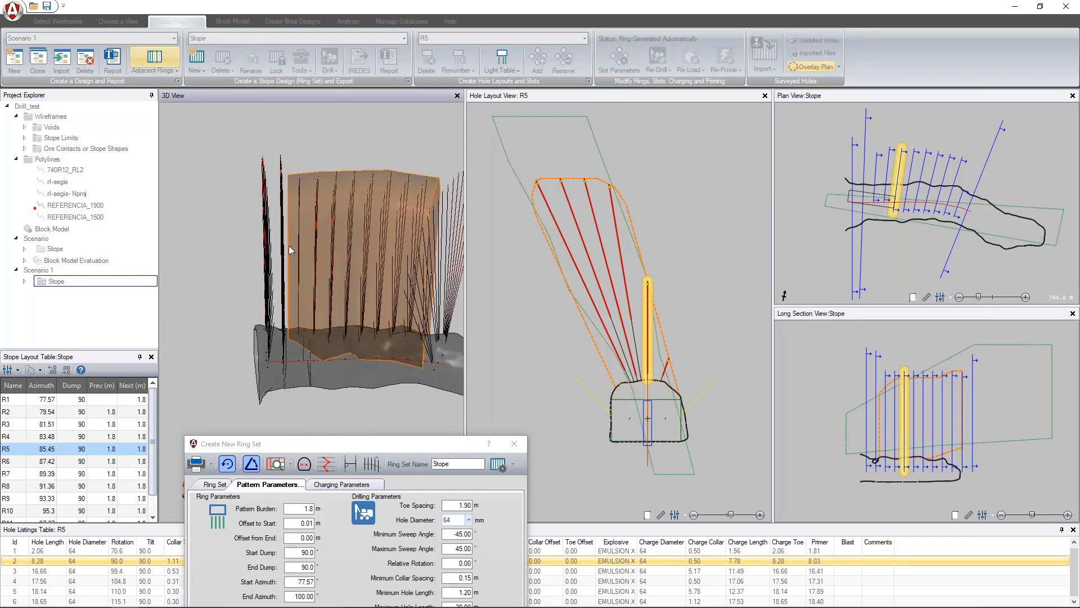
scroll(290, 246, up, 3)
middle_drag(306, 355, 304, 342)
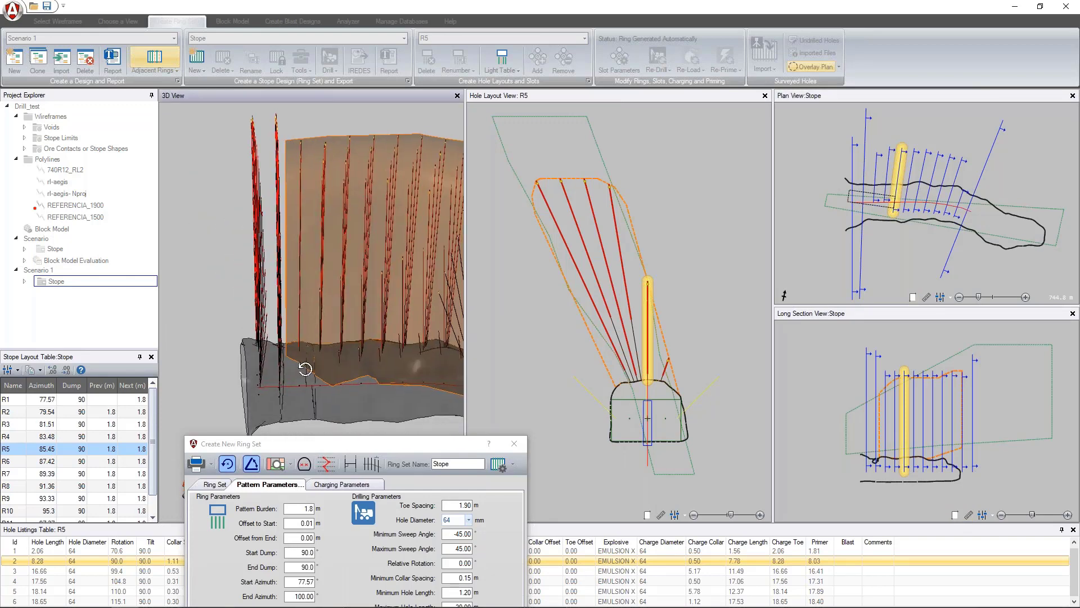
Step: Set the ring set's offset to start to 1 m and regenerate the rings
drag(305, 369, 634, 163)
click(325, 449)
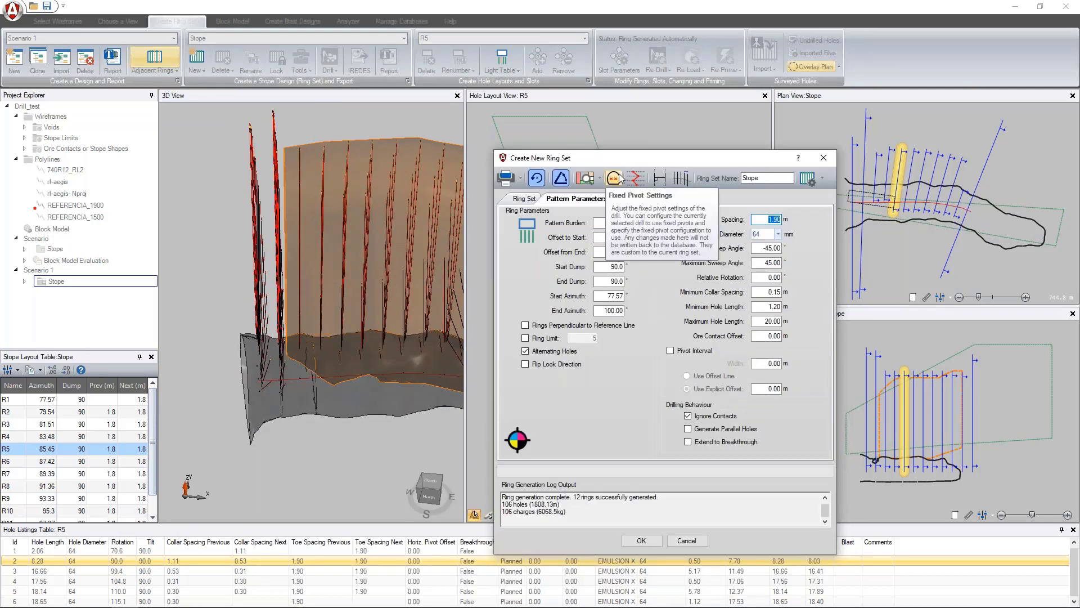
click(619, 238)
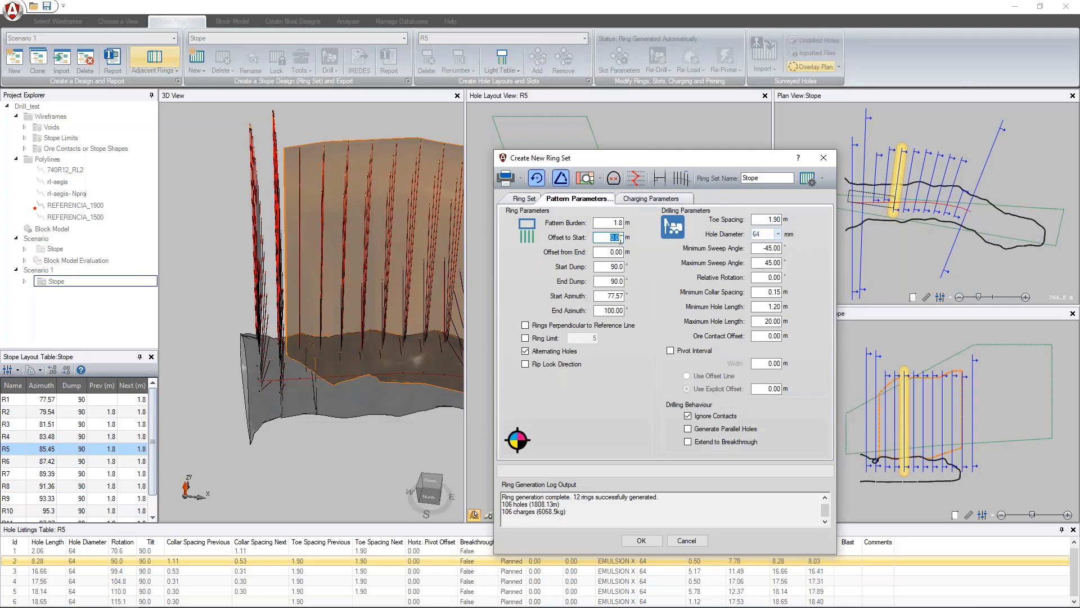
text(1)
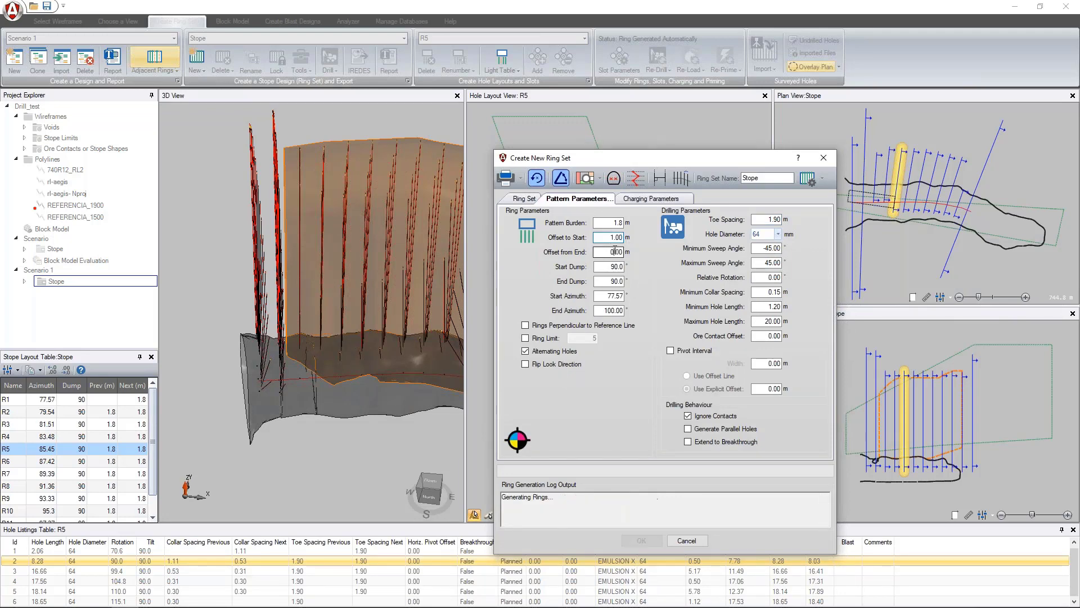
click(615, 251)
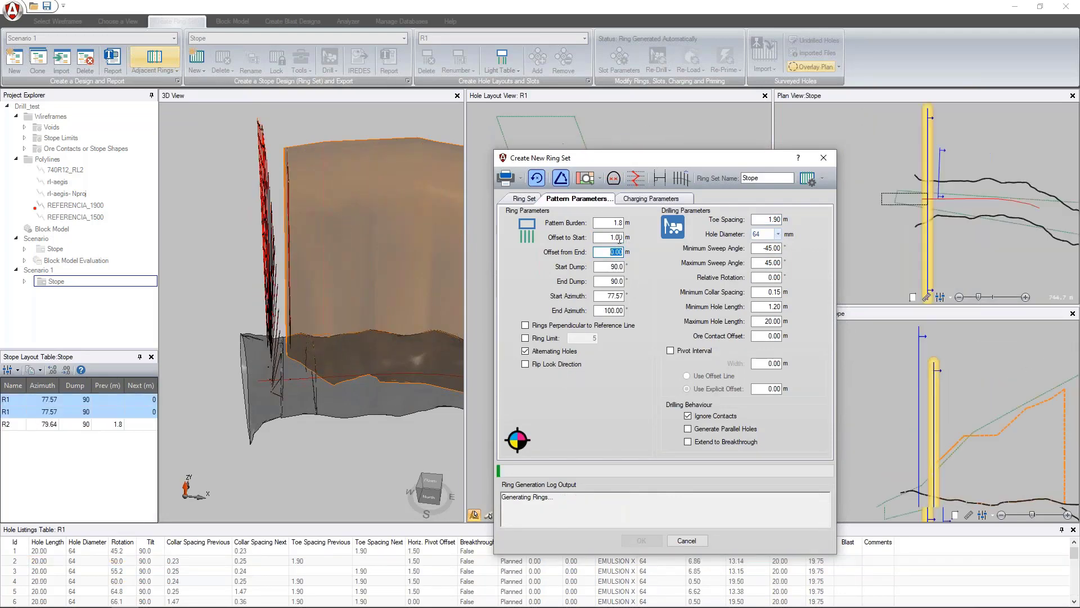
Step: Increase the offset to start to 2.5 m and inspect the first ring against the stope edge
click(619, 238)
text(2)
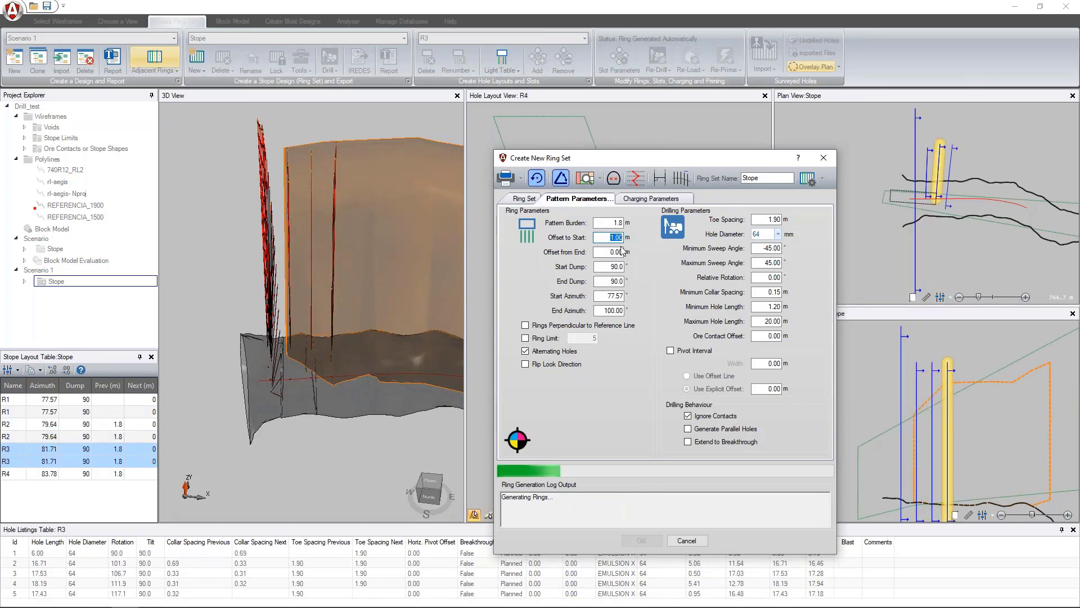
text(.5)
click(616, 253)
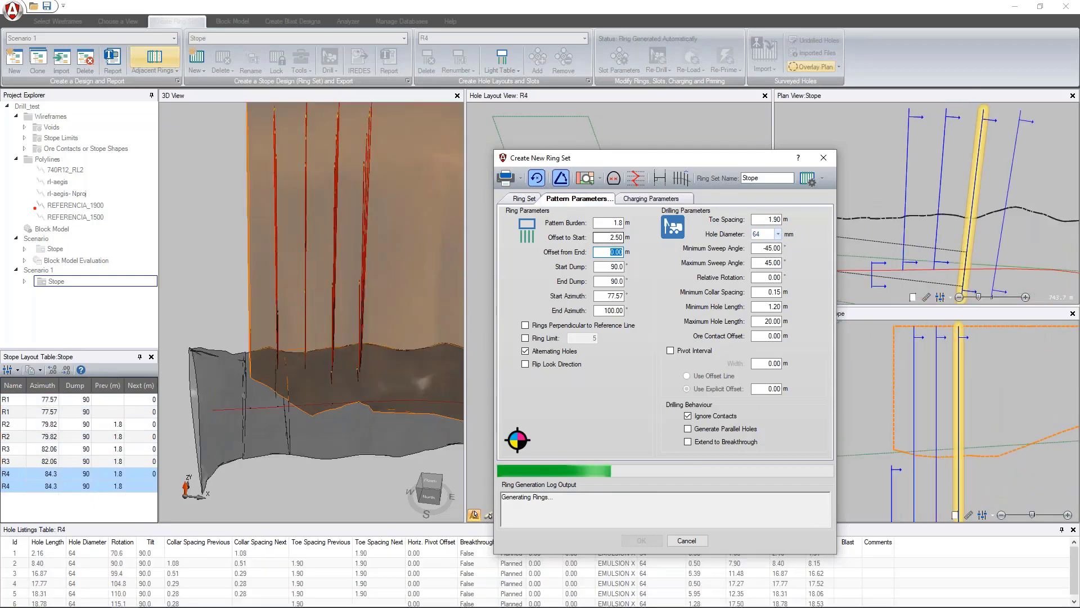
middle_drag(350, 304, 370, 299)
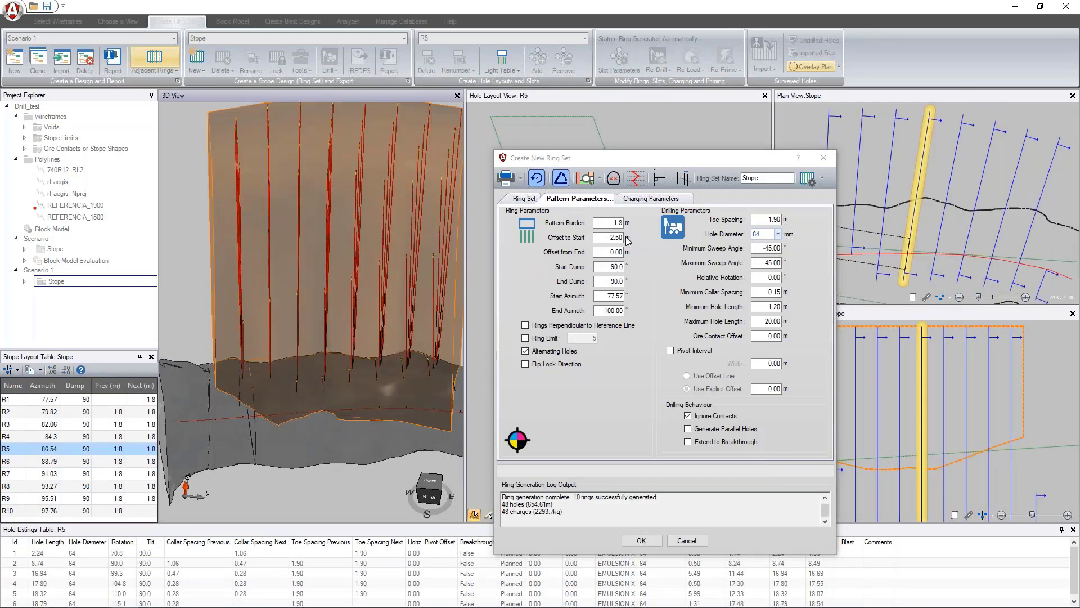
Step: Set the offset to start to 2.60 m and inspect the regenerated rings in the 3D view
click(620, 237)
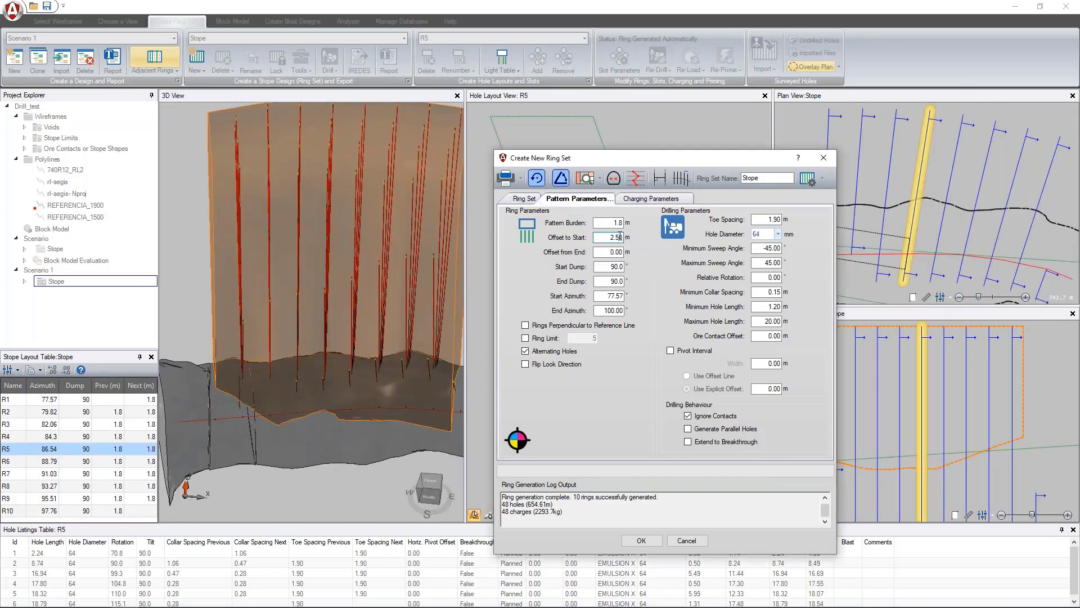
key(shift+Tab)
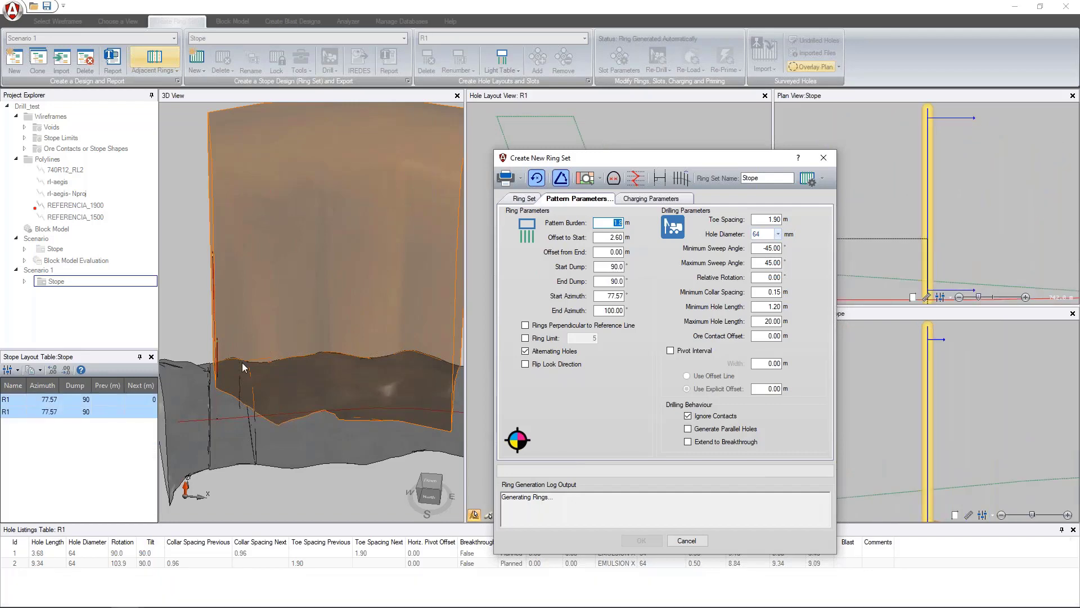
middle_drag(249, 349, 269, 388)
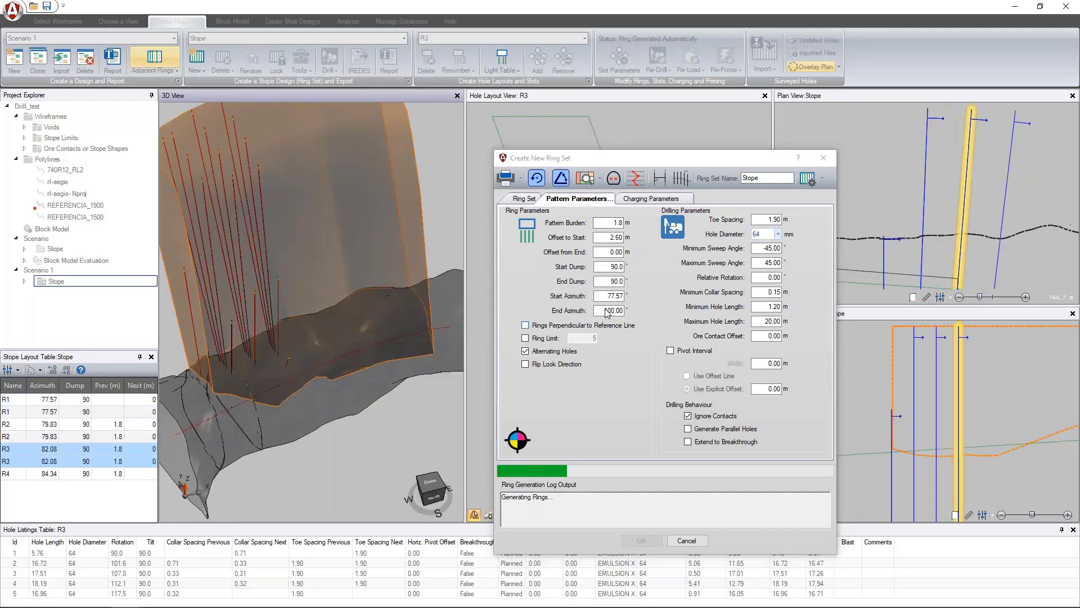
middle_drag(217, 350, 259, 375)
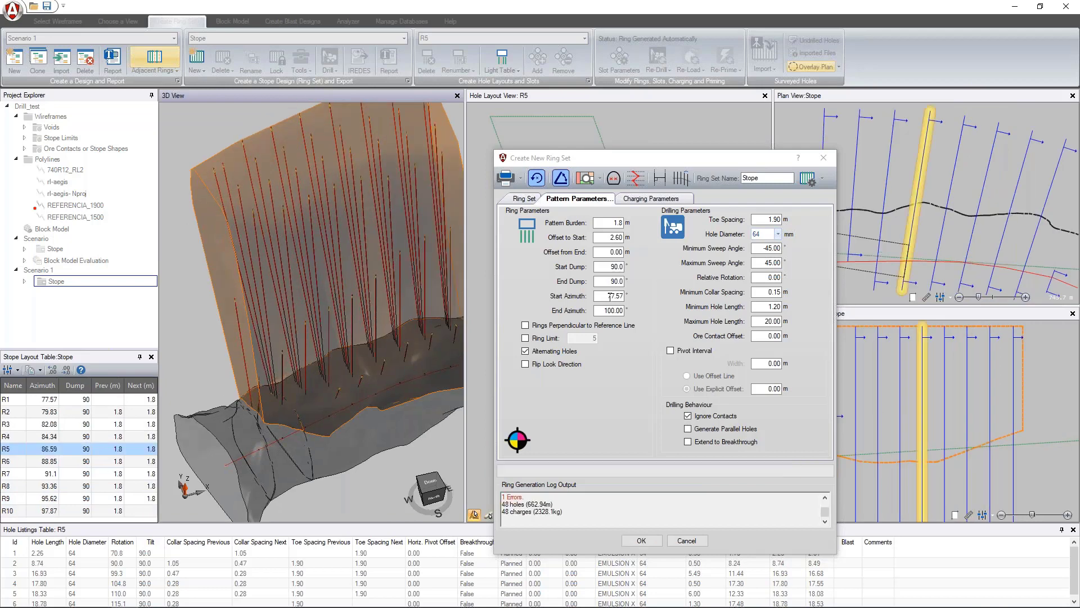
Step: Set the start azimuth to 80° and inspect the angle of the first rings in the 3D view
double_click(610, 296)
text(80)
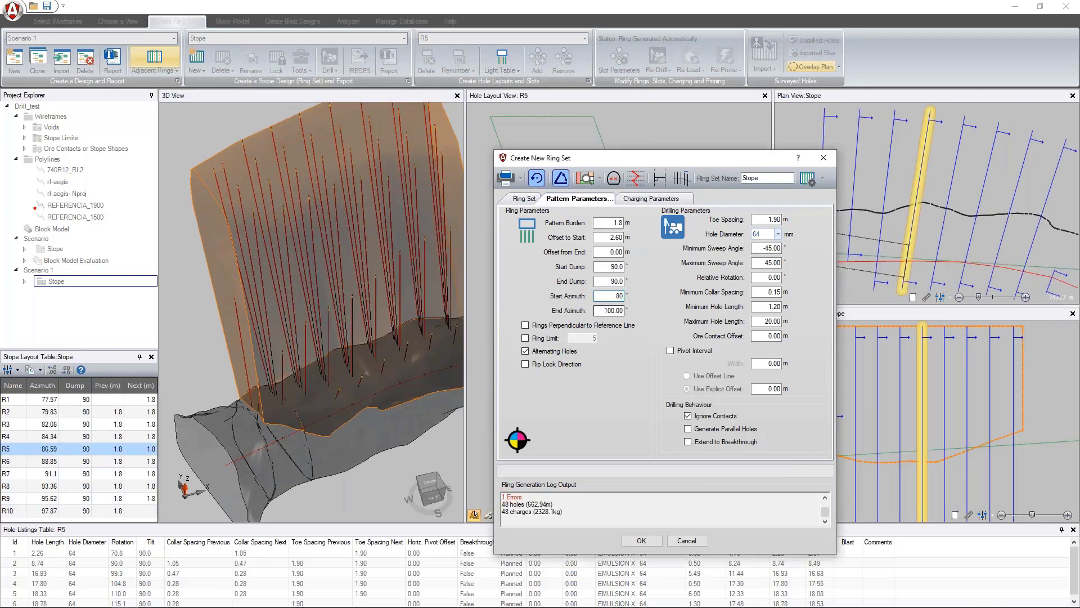
click(603, 311)
drag(605, 311, 643, 309)
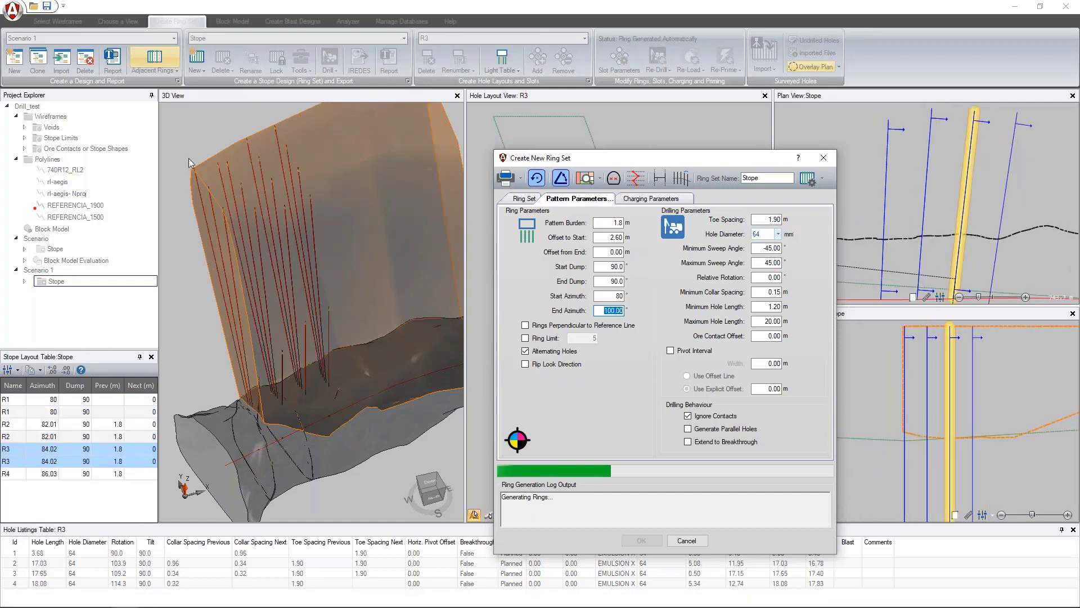
drag(618, 296, 627, 298)
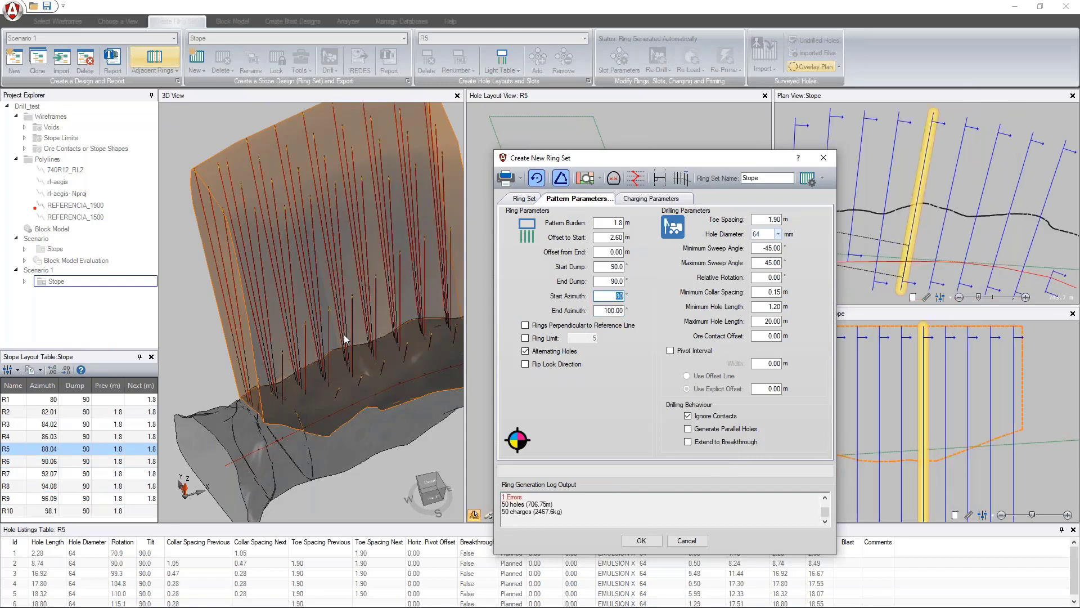
drag(346, 339, 390, 360)
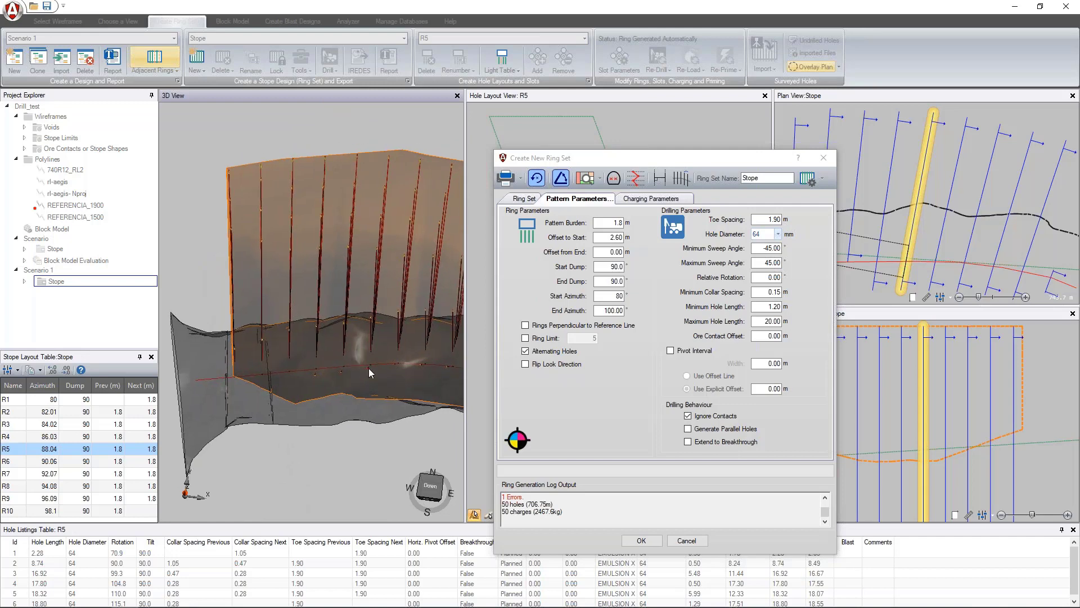
Step: View the stope from directly above in 3D and set the end azimuth to 90°
click(430, 485)
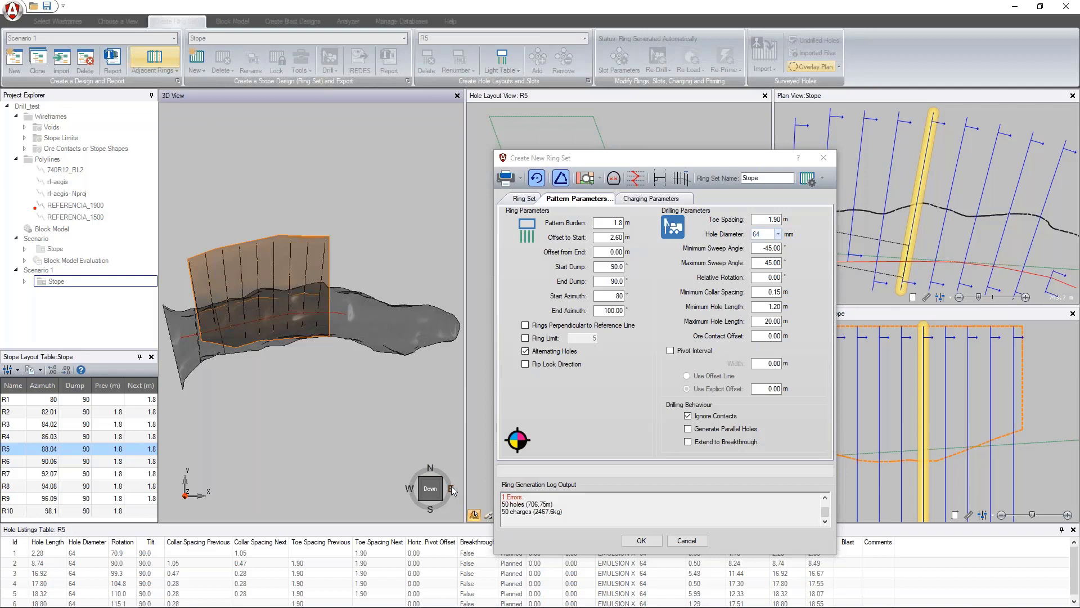
scroll(197, 289, up, 2)
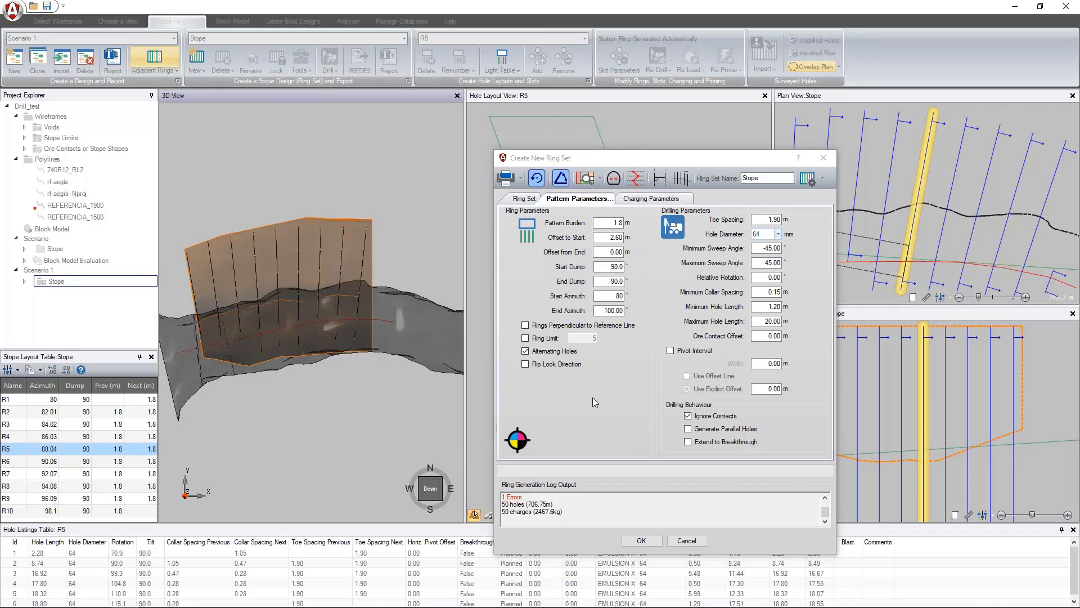
click(605, 312)
text(90)
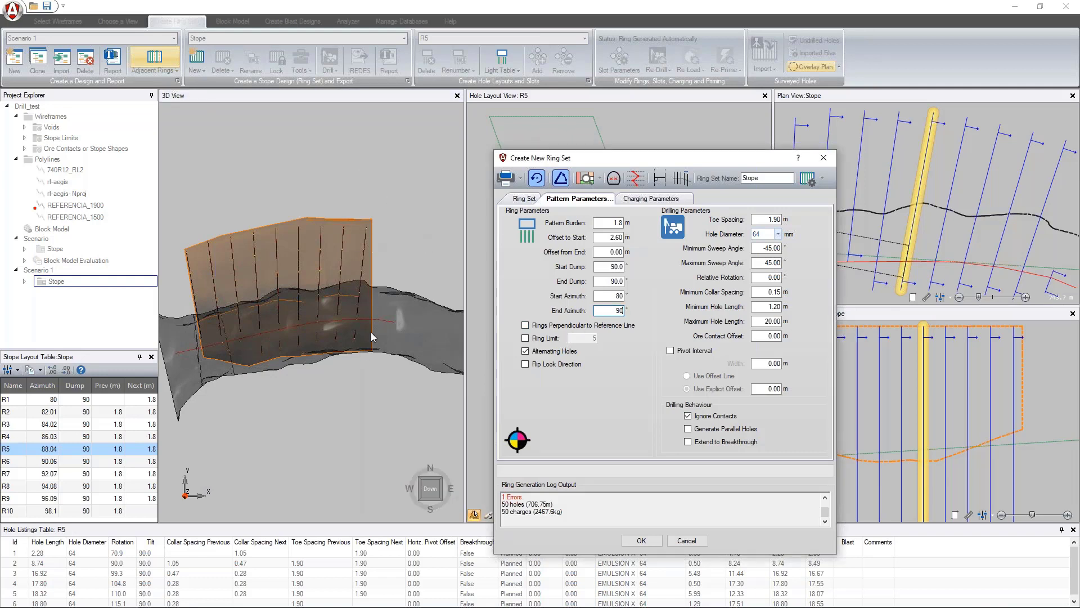
click(619, 296)
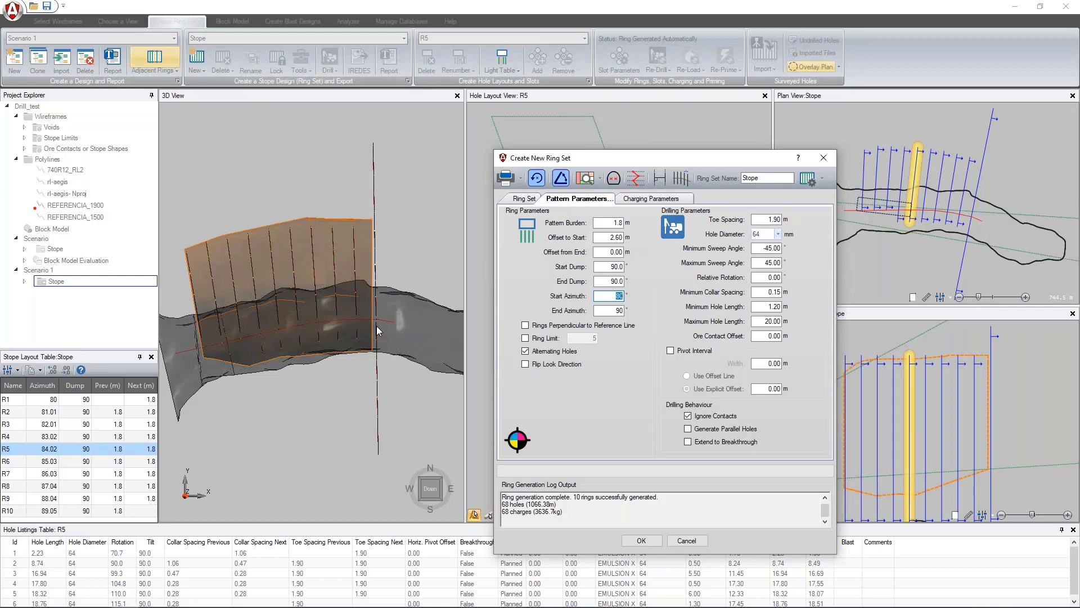
Step: Try limiting the ring set to 1 ring and turn the ring limit back off
click(539, 340)
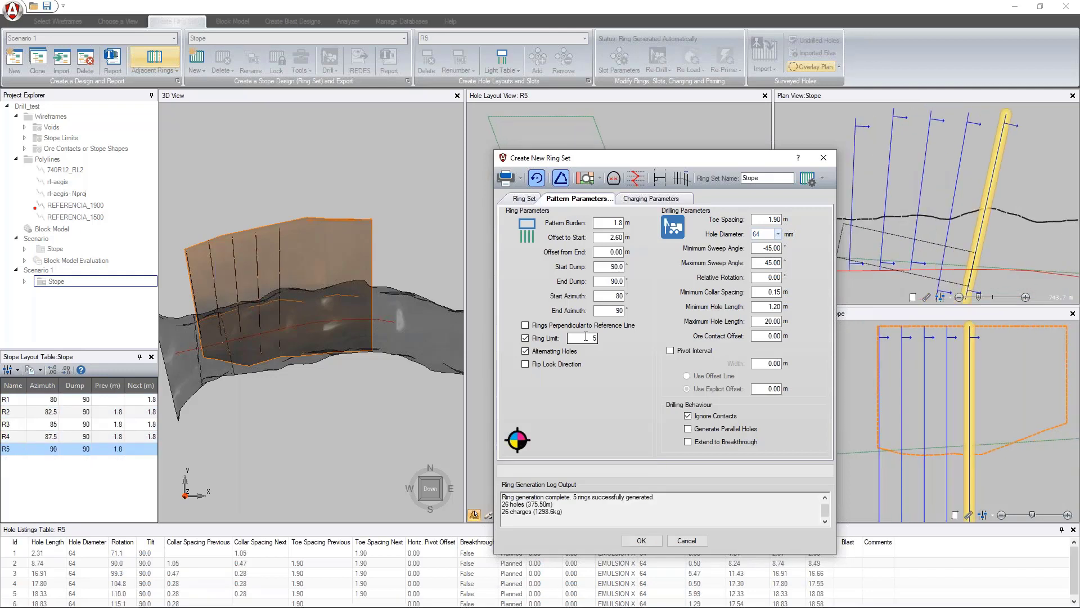
double_click(586, 336)
text(1)
double_click(619, 310)
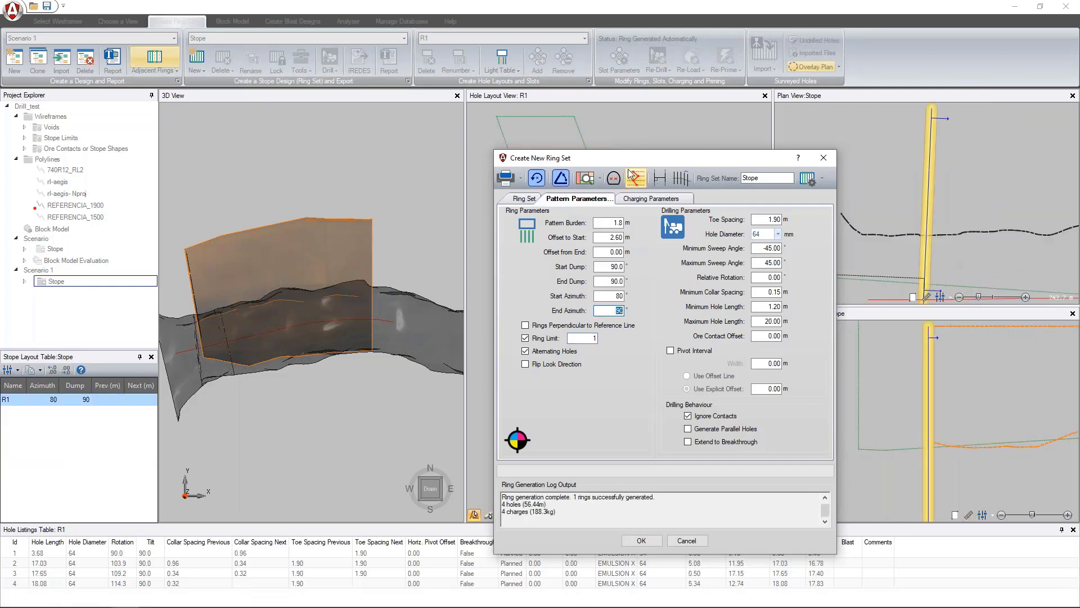
drag(628, 160, 468, 172)
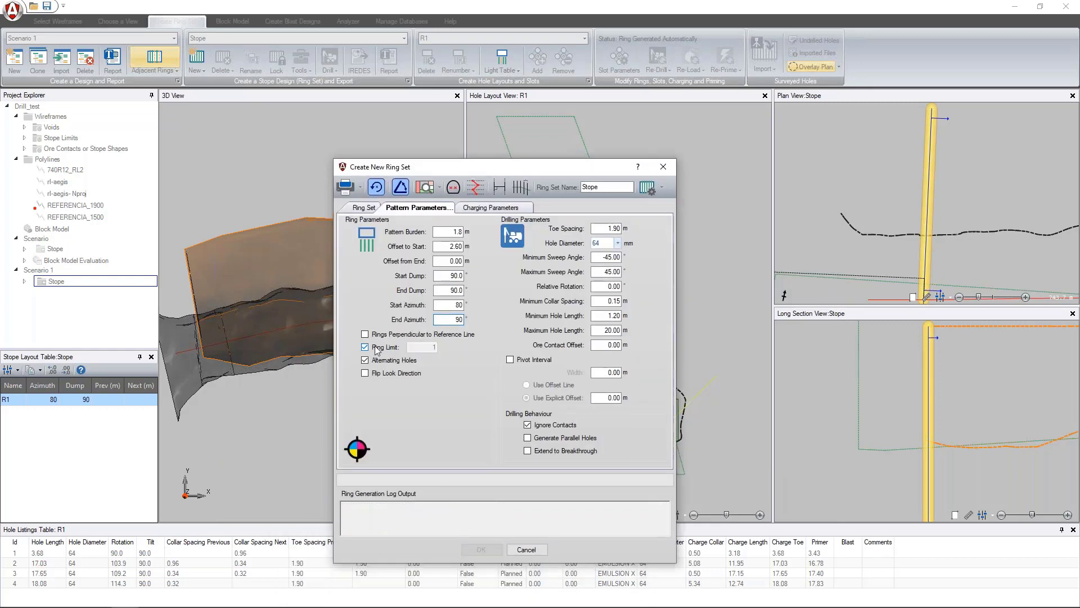
click(377, 348)
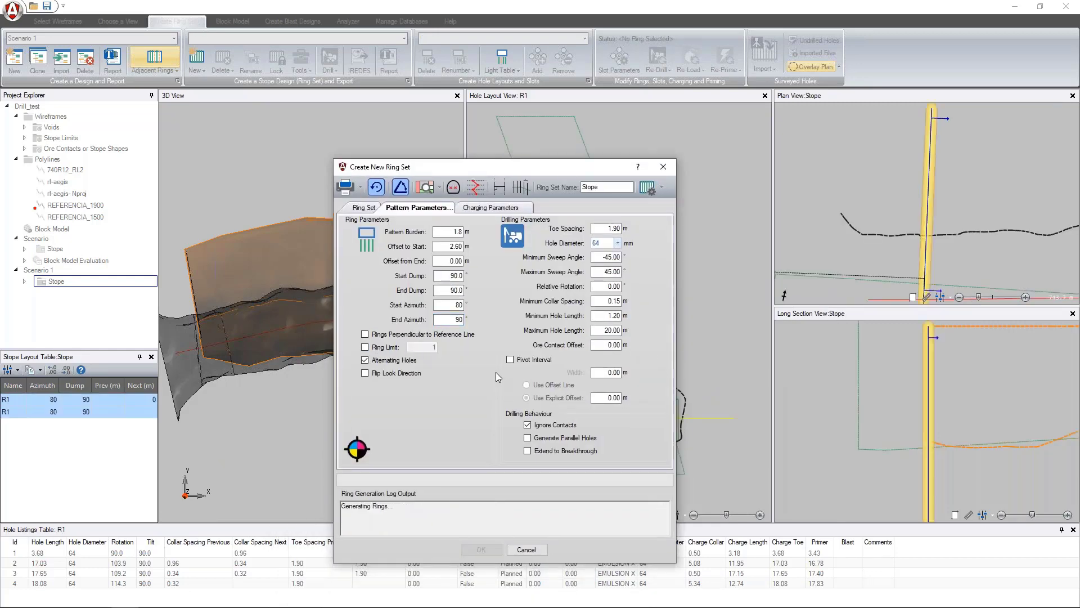
Step: Inspect the ring azimuths in the plan view and make the rings perpendicular to the reference line
drag(566, 166, 326, 147)
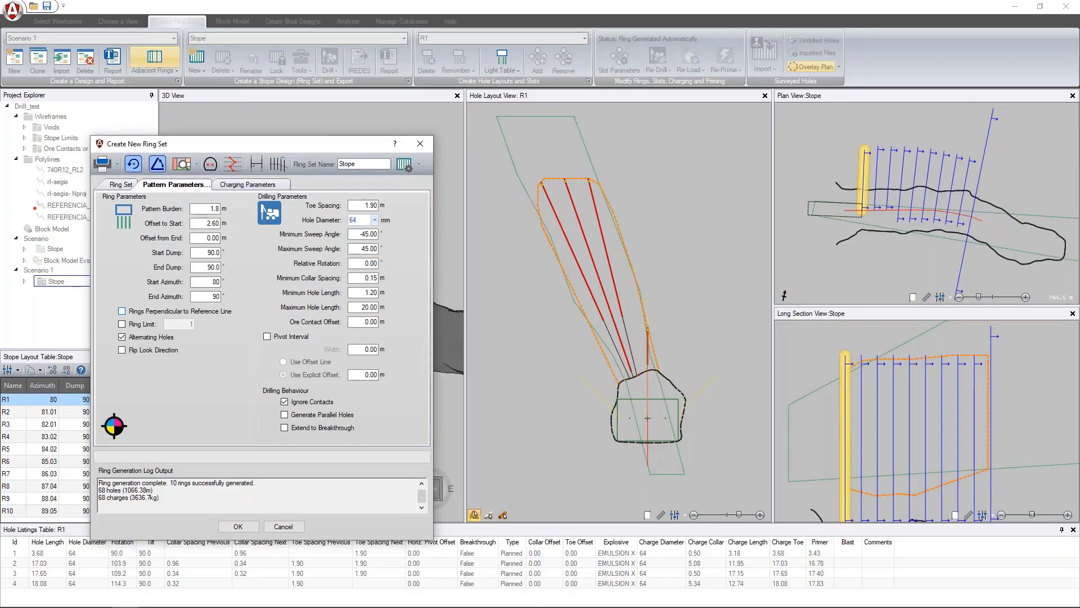
scroll(944, 224, up, 2)
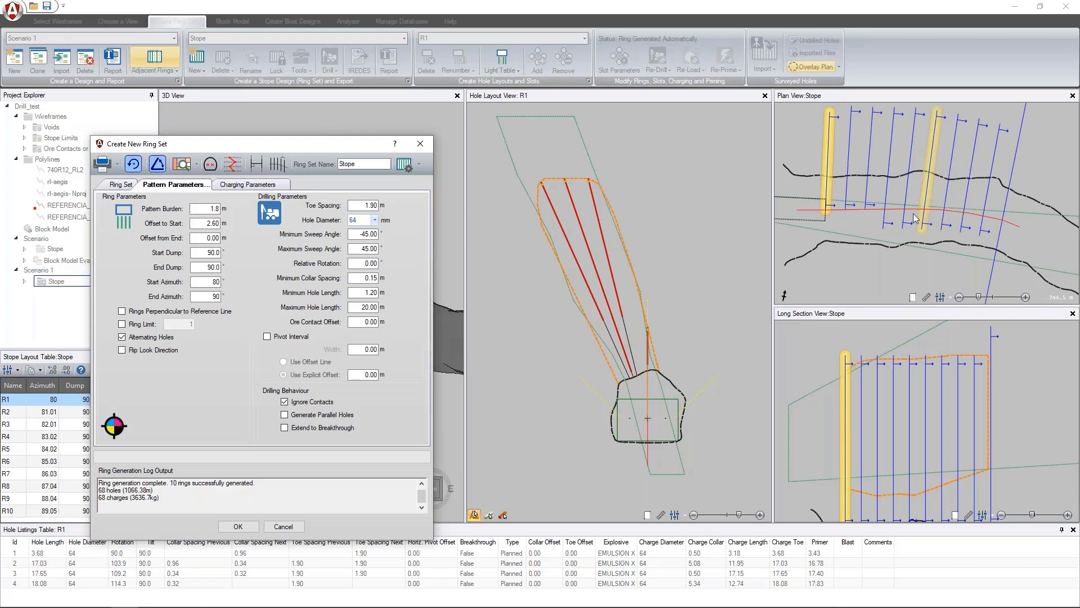
middle_drag(903, 204, 890, 244)
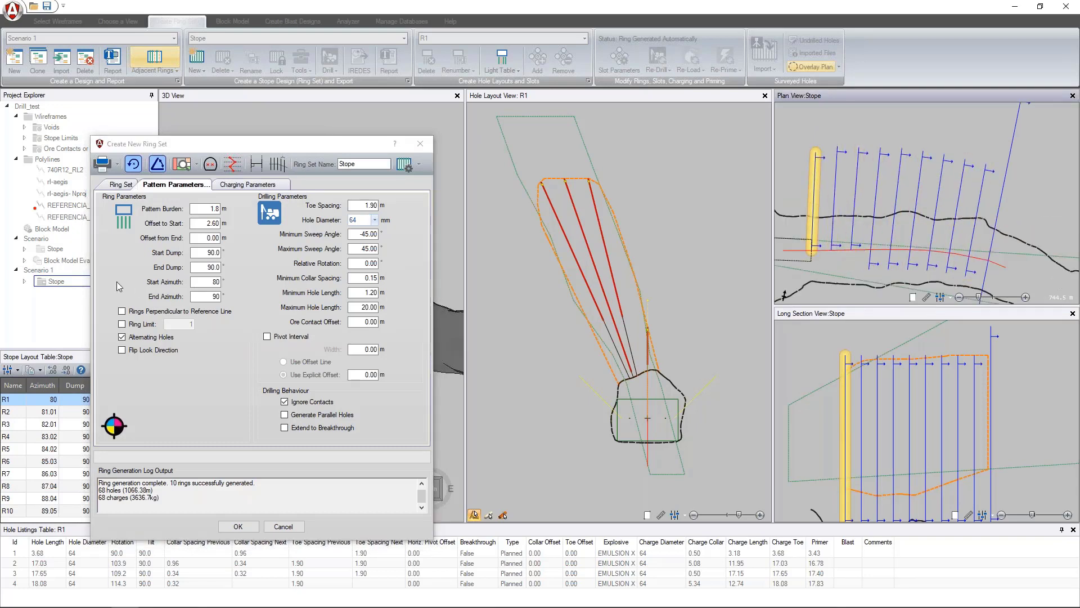
click(198, 284)
key(Tab)
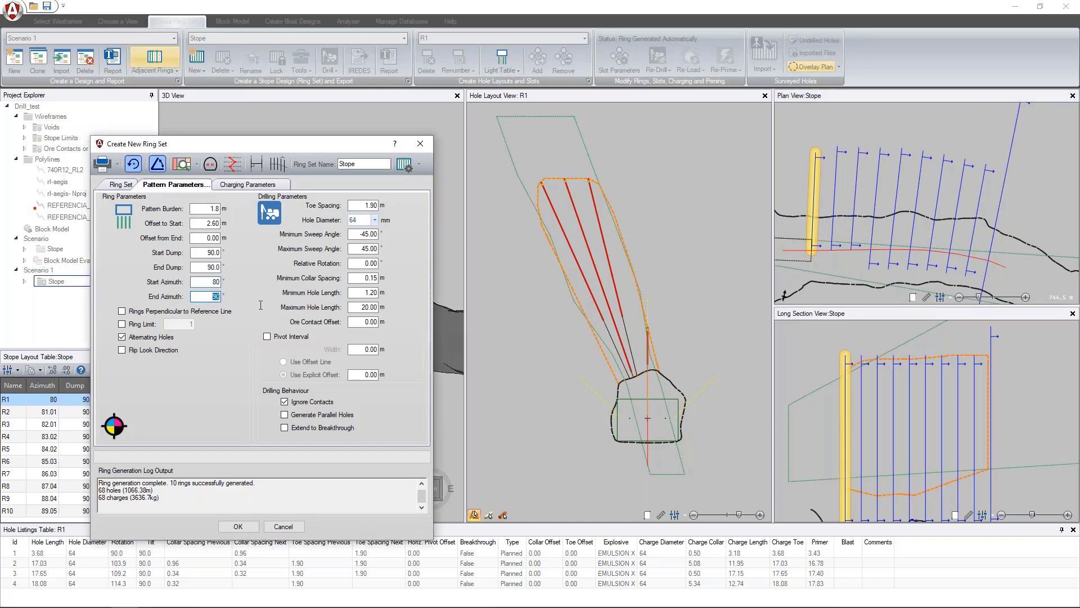
key(shift+Tab)
click(154, 313)
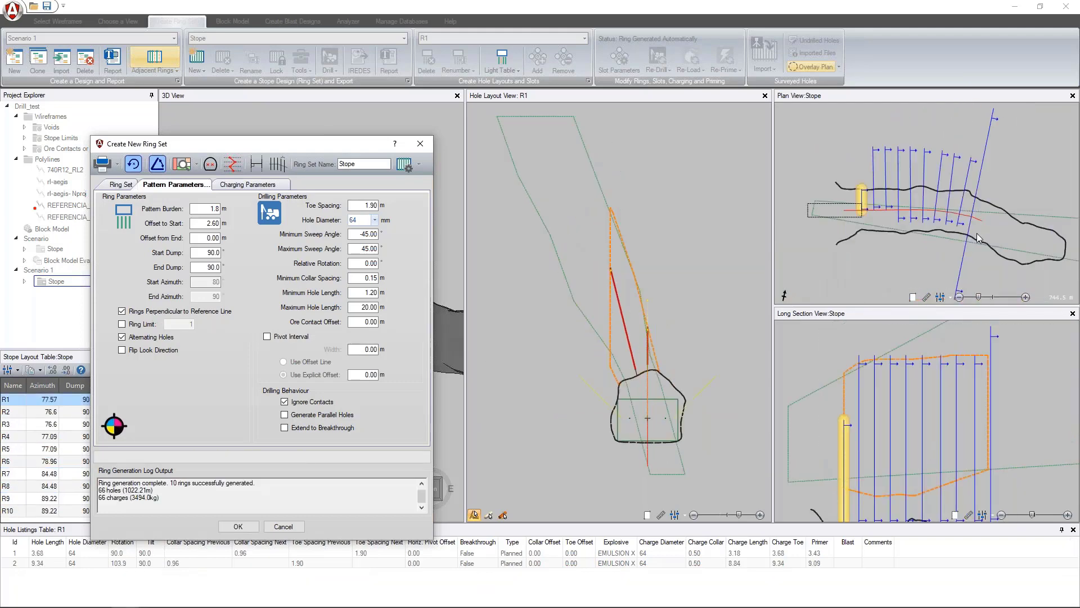
Step: Check the last ring, R10, in the hole layout and set the offset from end to 3 m
drag(346, 147, 542, 496)
click(977, 205)
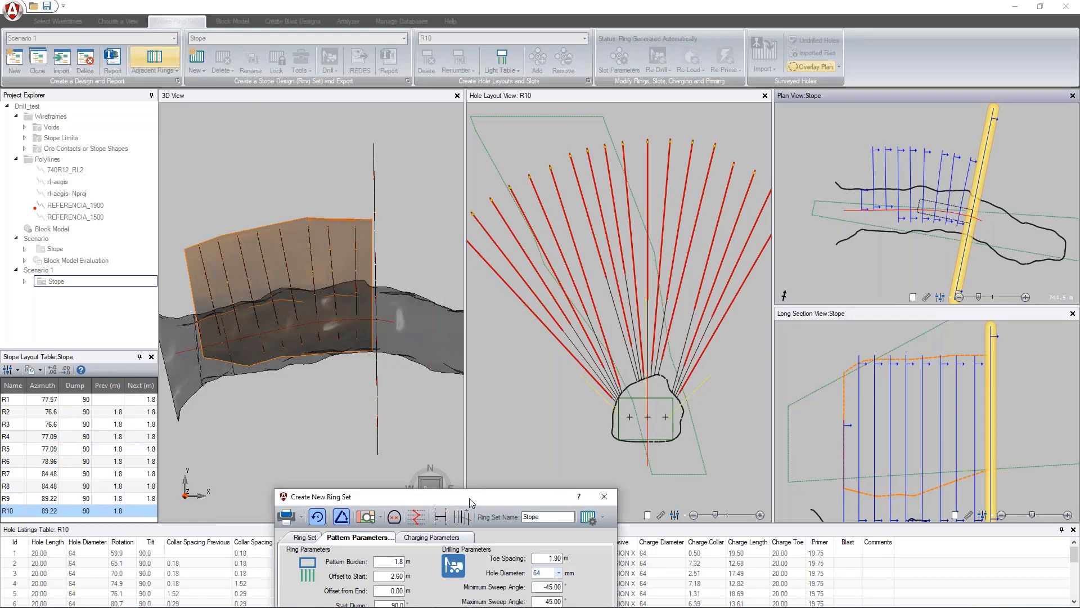
drag(470, 498, 623, 297)
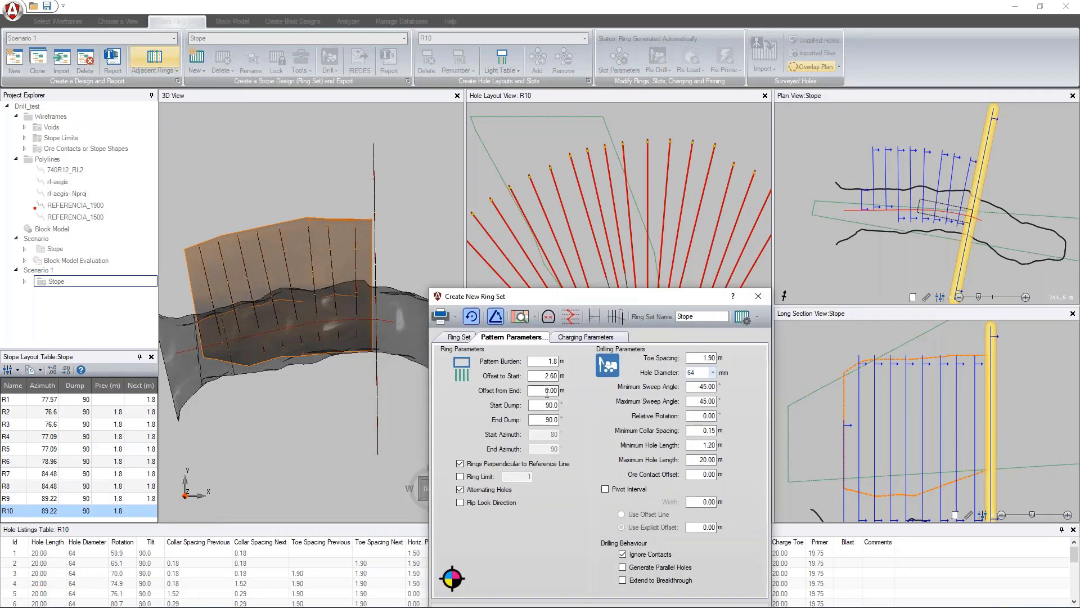
drag(545, 390, 573, 392)
text(3)
double_click(545, 376)
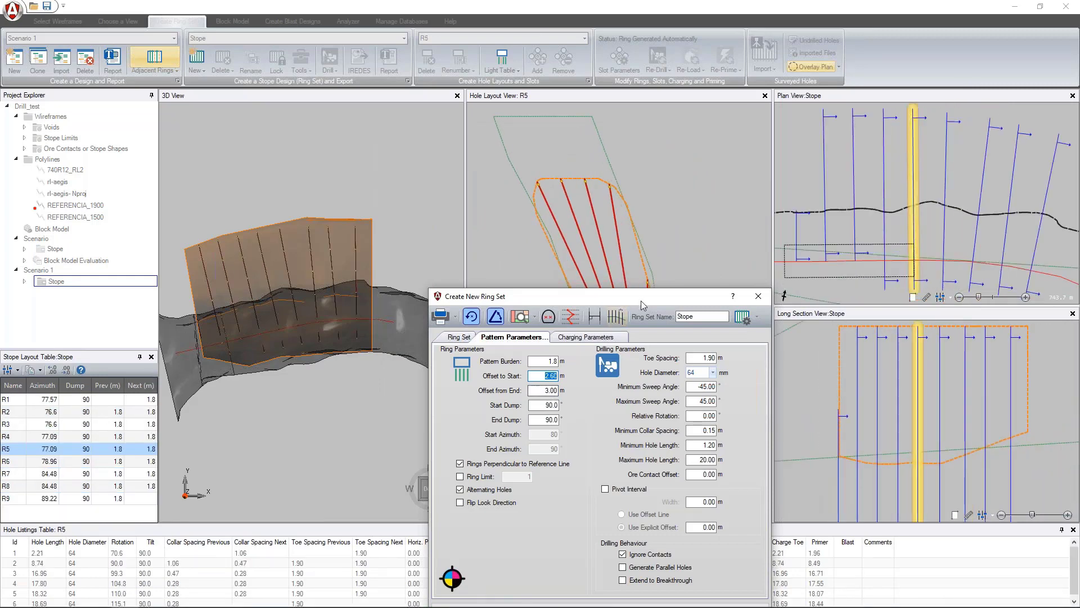
Step: Set the ring set's end dump to 80° and examine the ring inclination in the long section
drag(649, 296, 311, 137)
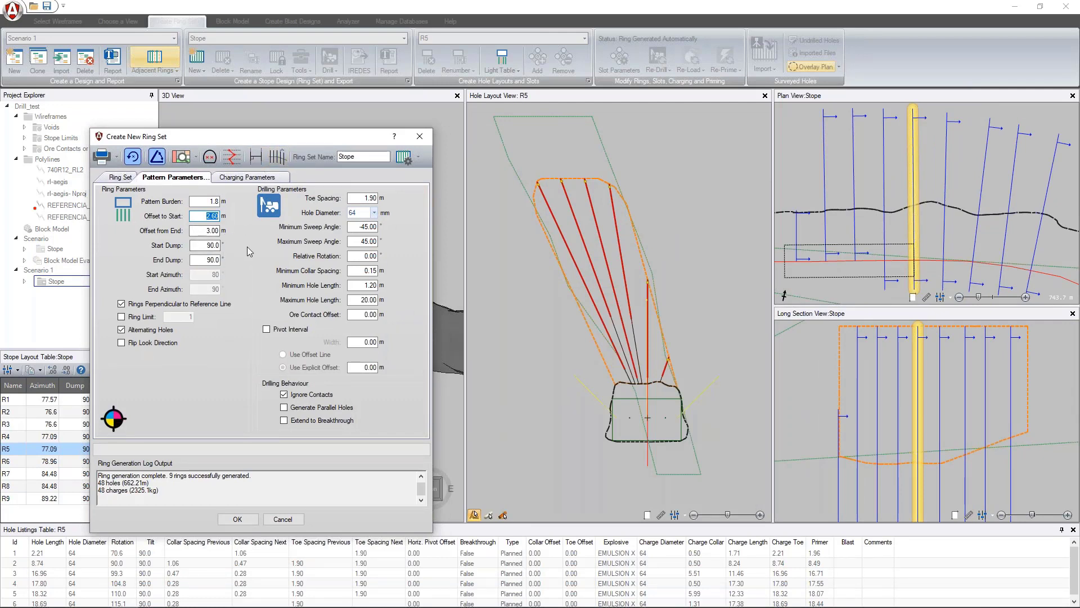
drag(281, 139, 508, 431)
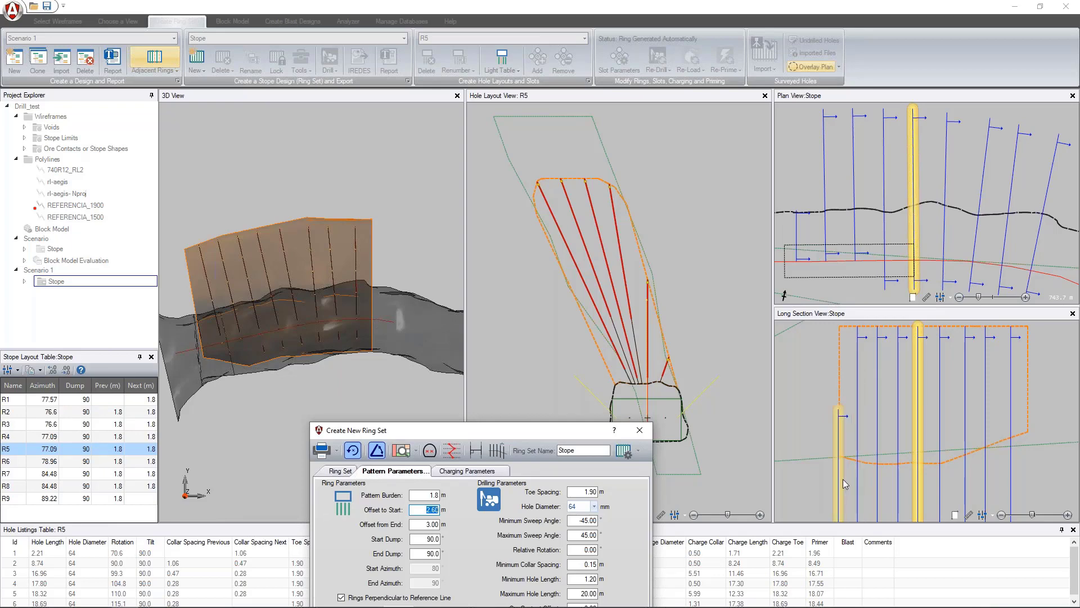
drag(446, 431, 382, 234)
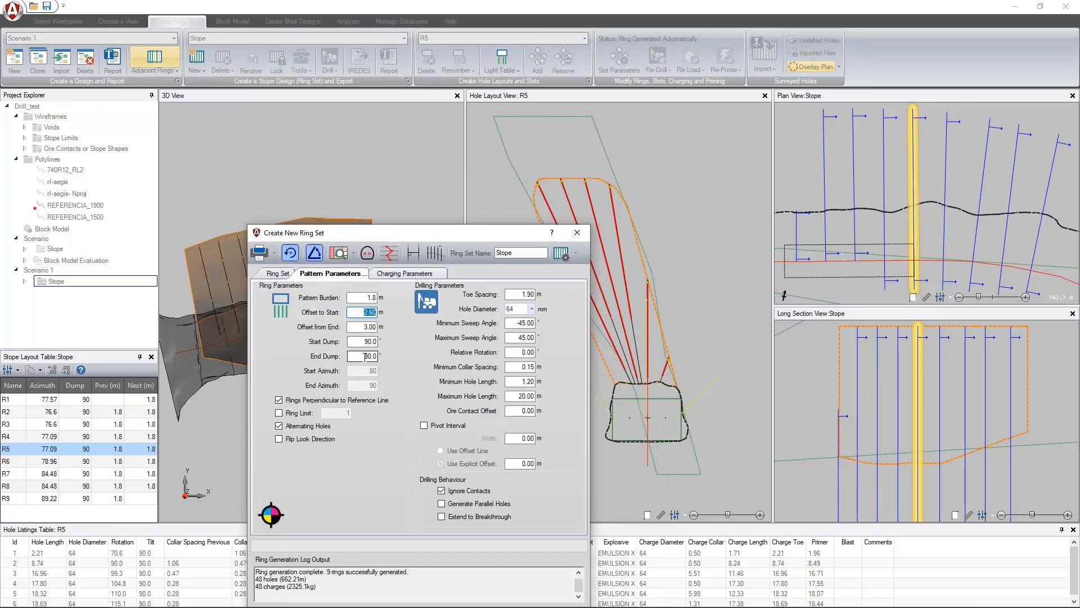
click(365, 356)
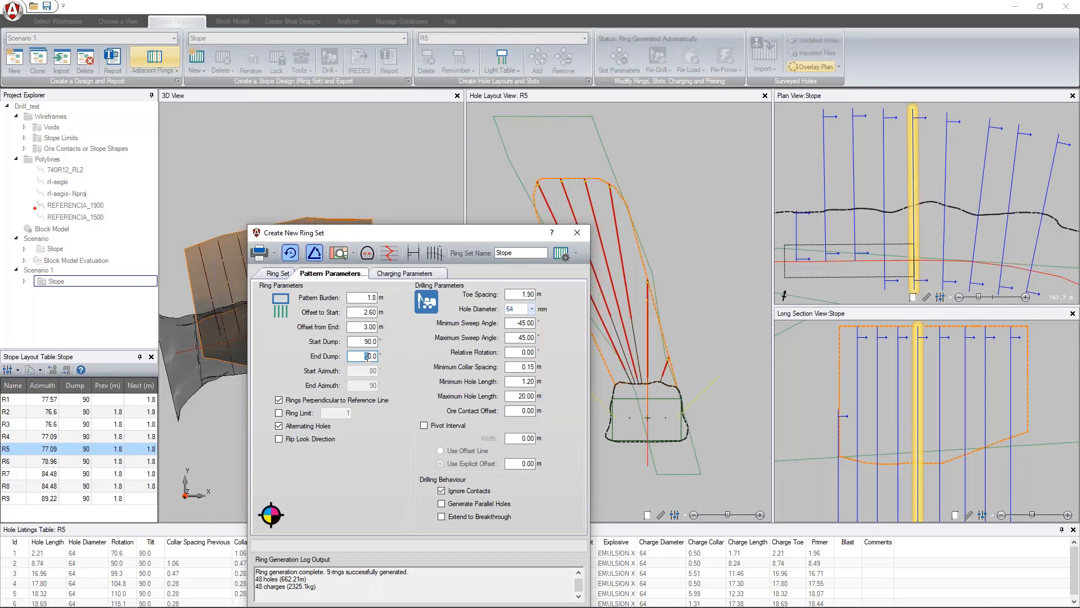
text(8)
key(shift+Tab)
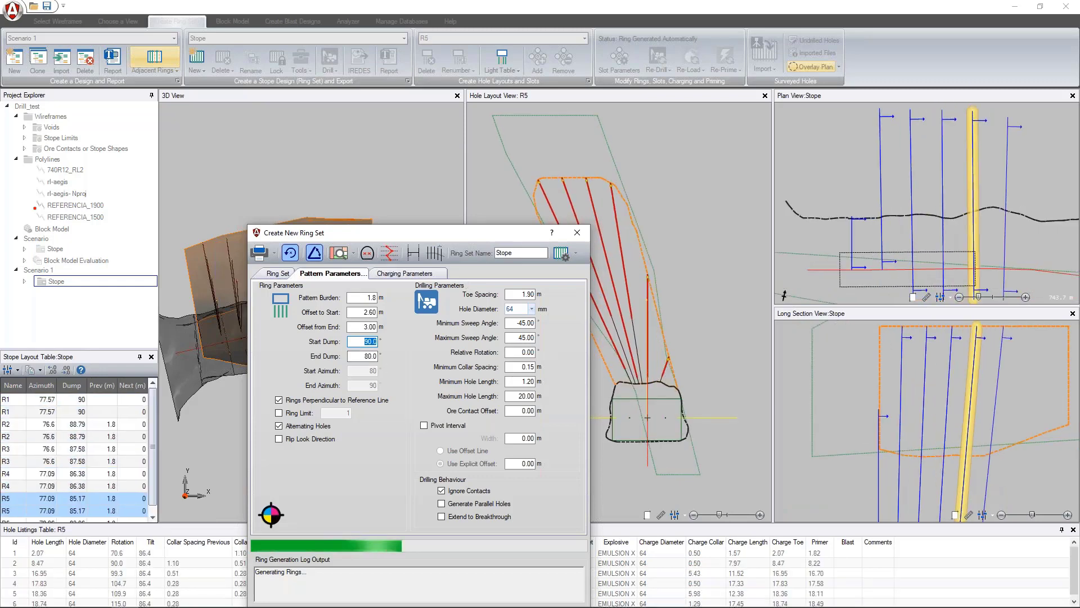
drag(488, 234, 352, 168)
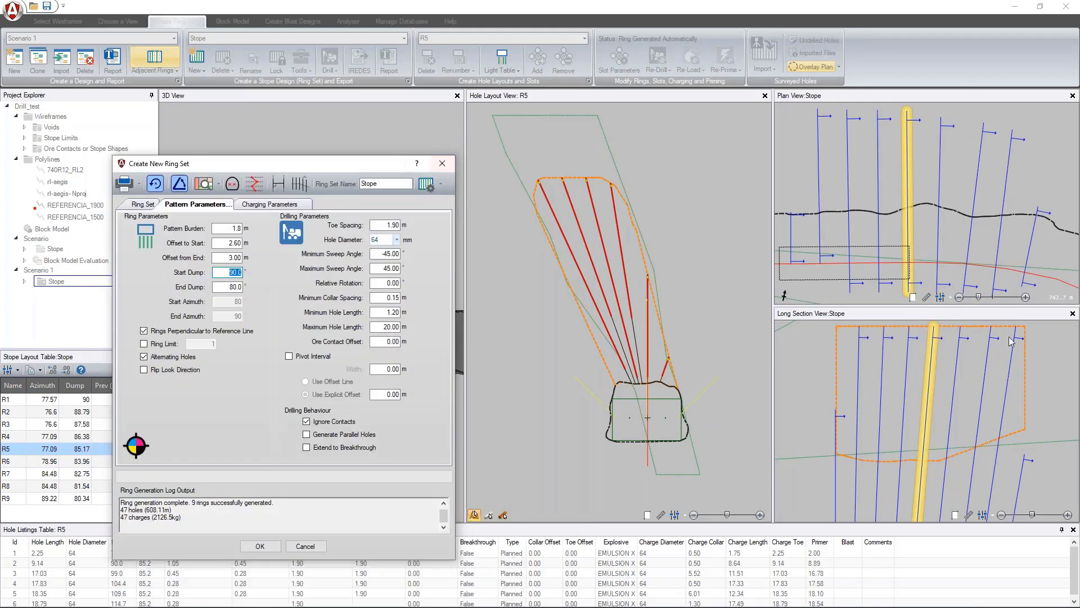
scroll(1011, 443, down, 2)
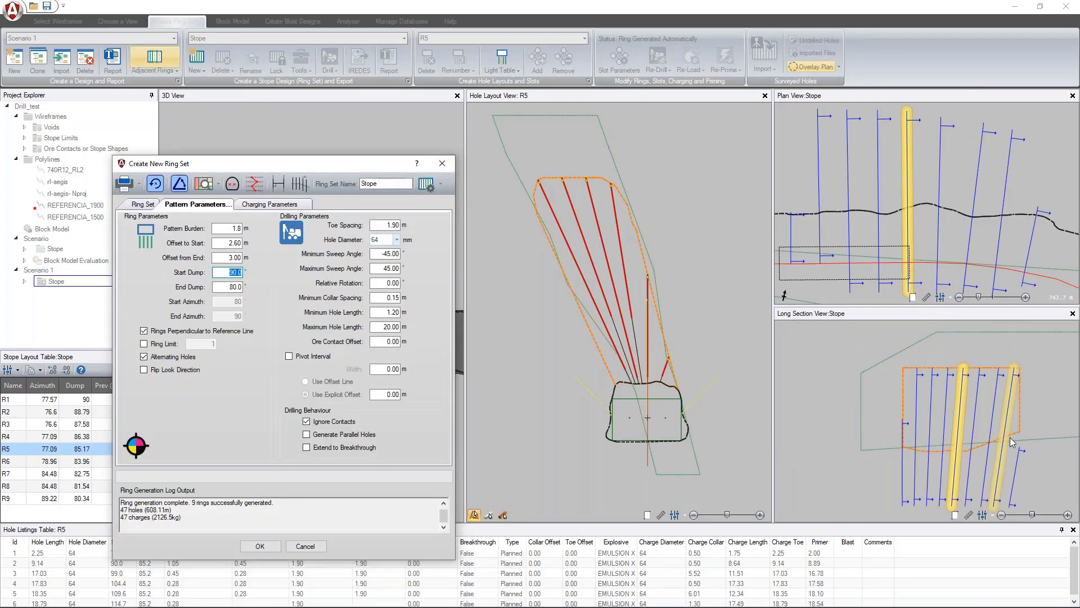
middle_drag(1007, 462, 961, 419)
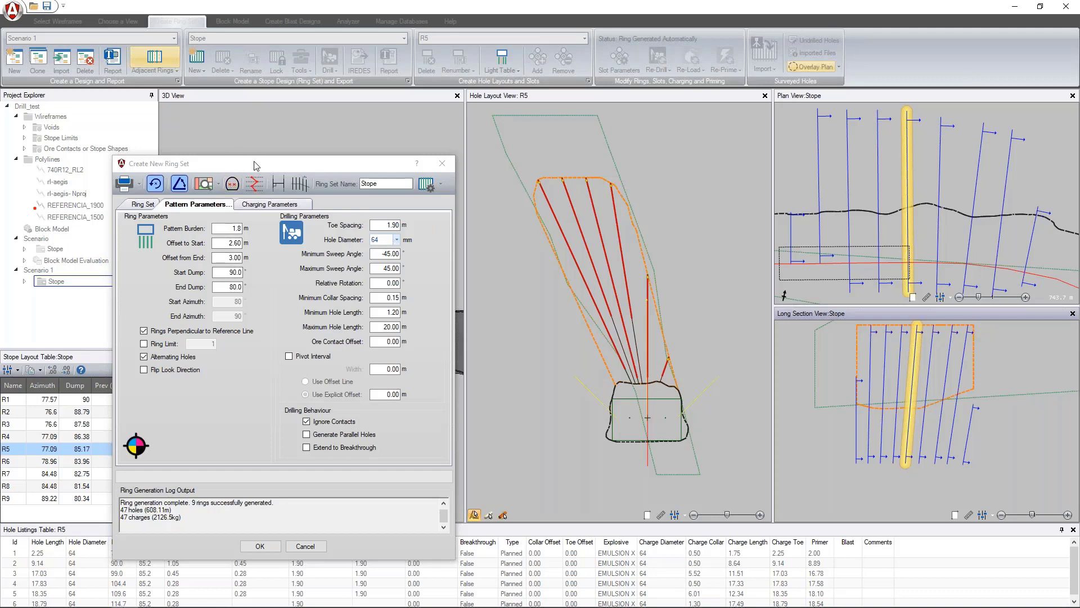
Step: Turn off rings perpendicular to the reference line and set the end dump to 90°
drag(254, 166, 332, 50)
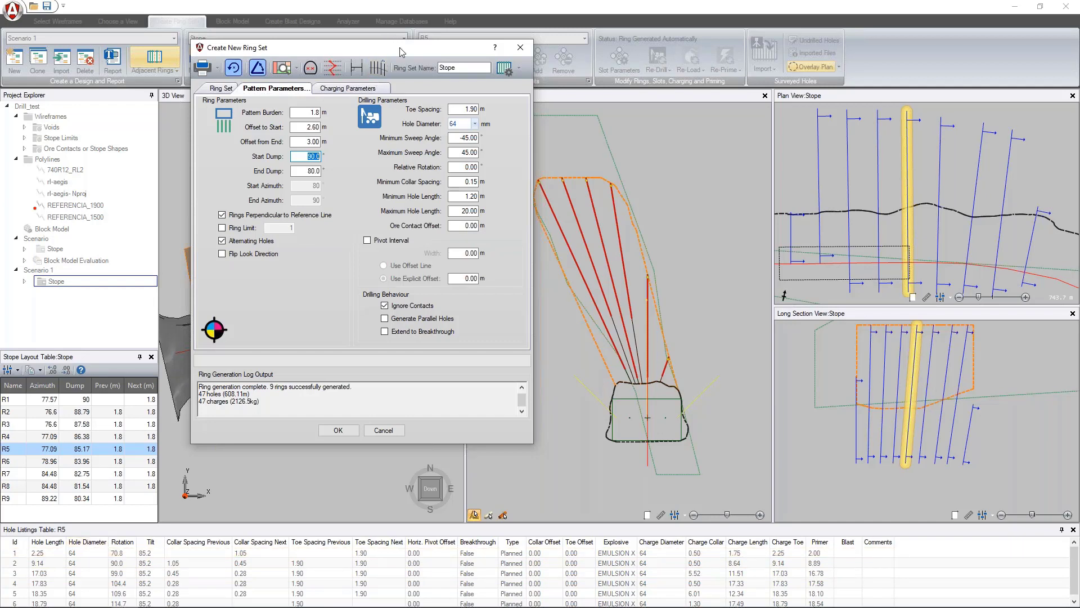
click(241, 219)
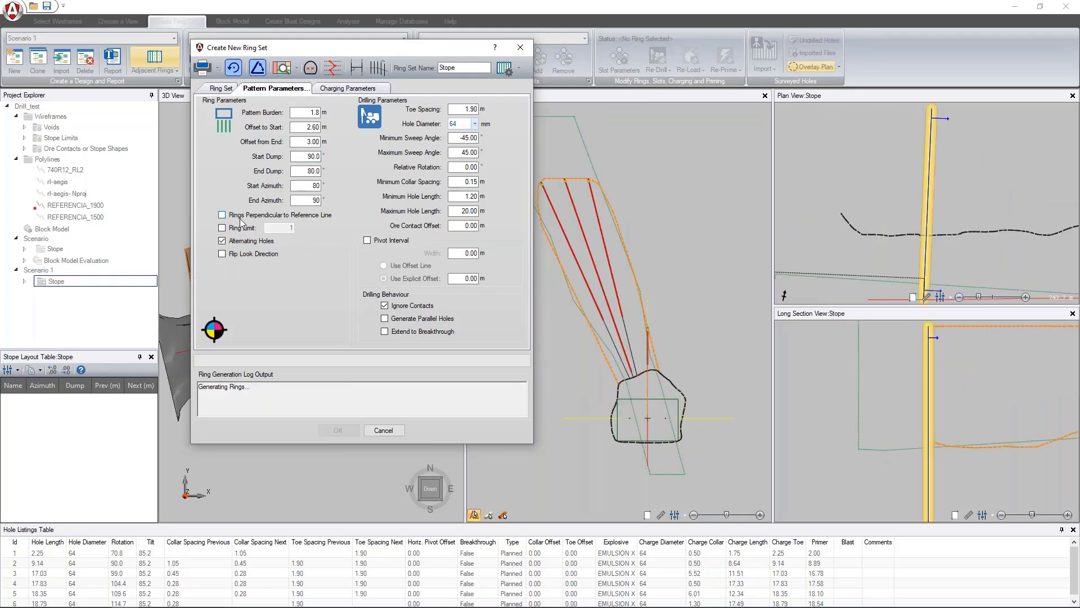
click(315, 186)
double_click(316, 187)
text(90)
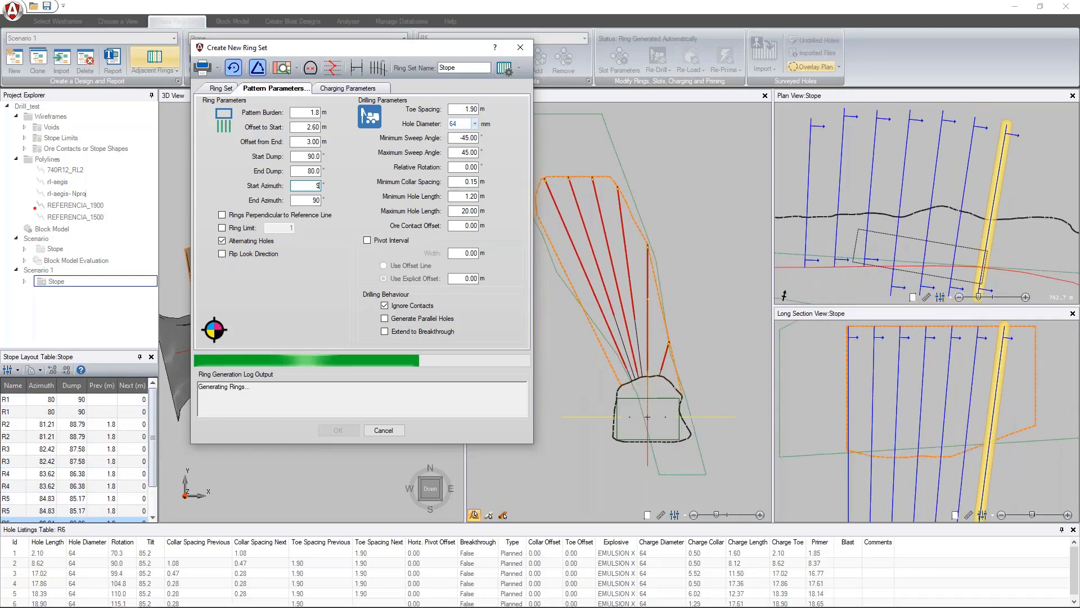
drag(305, 171, 402, 176)
text(9)
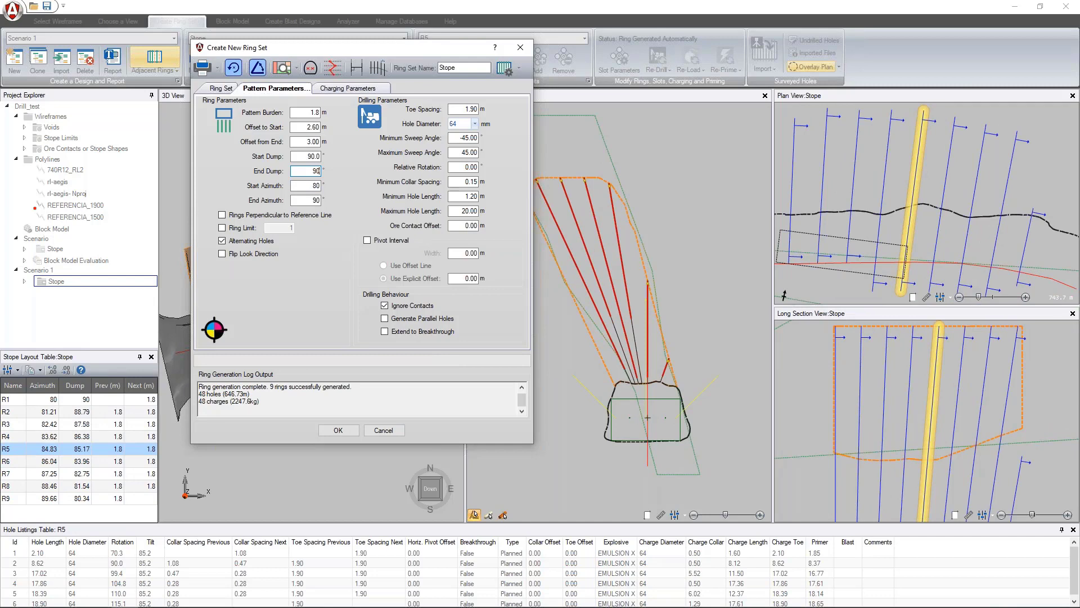
text(0)
double_click(310, 157)
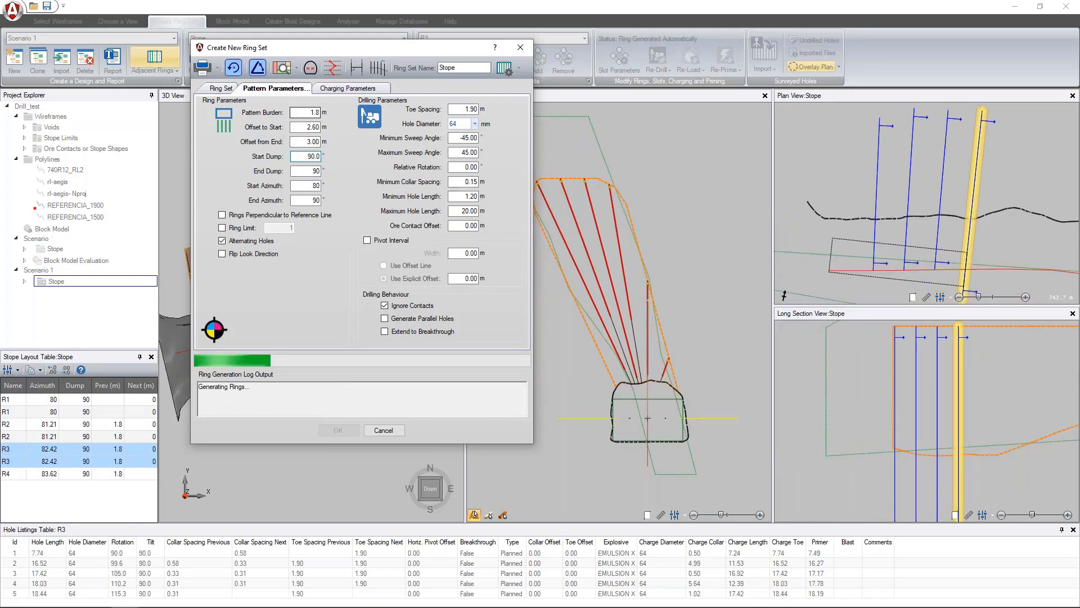
Step: Discard the new ring set without creating it
double_click(307, 113)
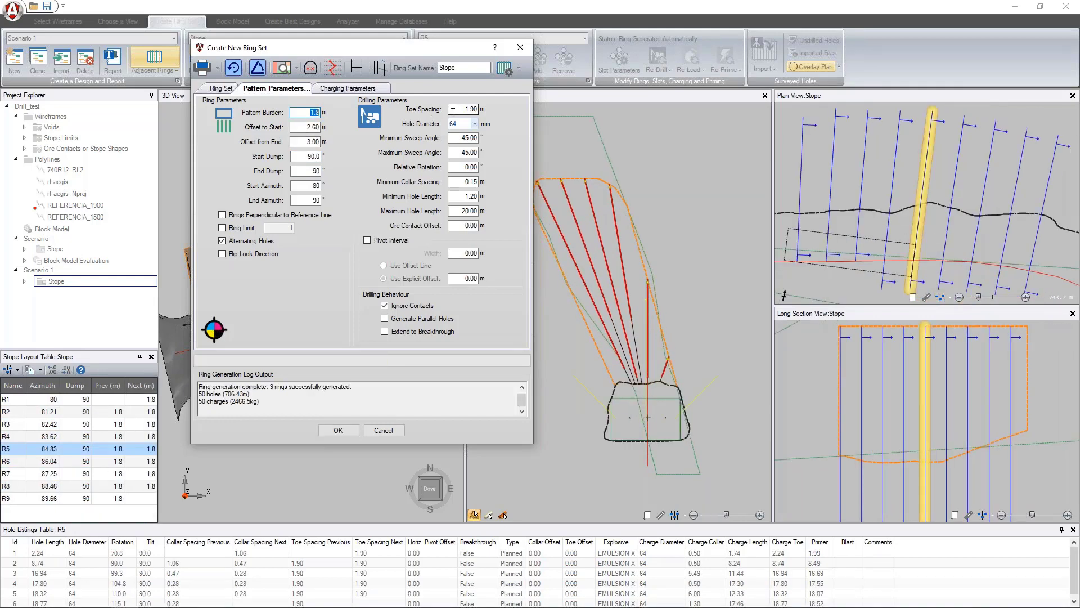
double_click(457, 111)
drag(455, 52, 411, 105)
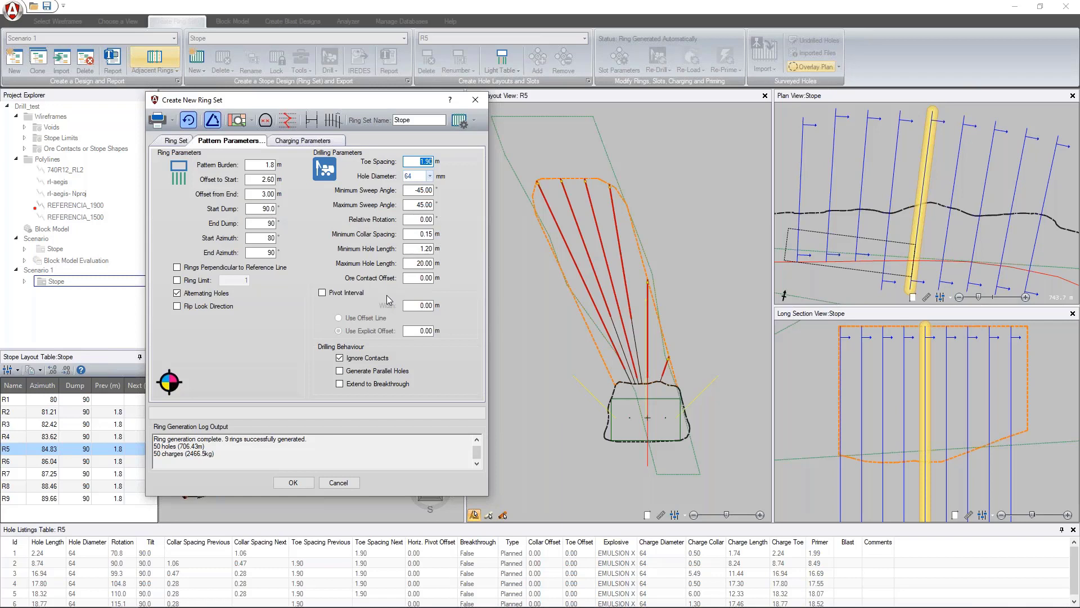
click(475, 101)
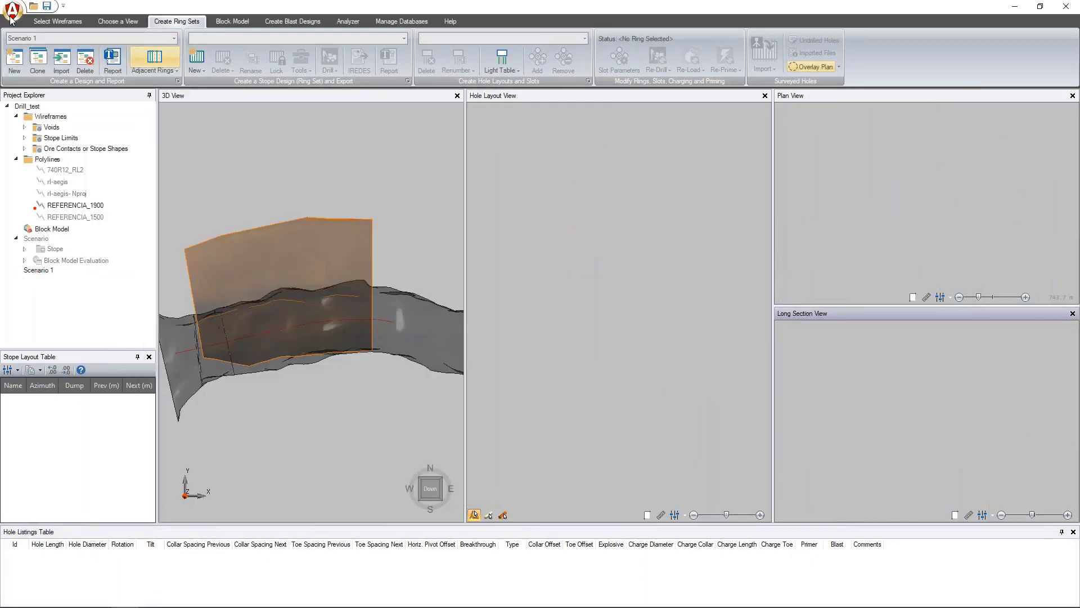
Step: Turn off Stop Drilling If Outside Stope Limit in the theme preferences and apply the change
click(11, 17)
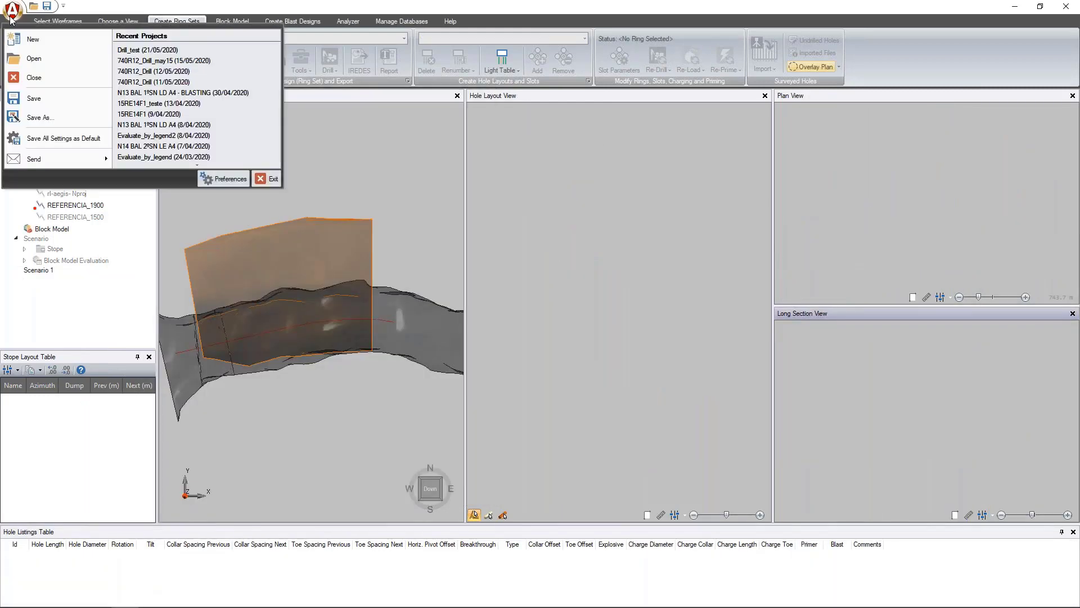
click(242, 179)
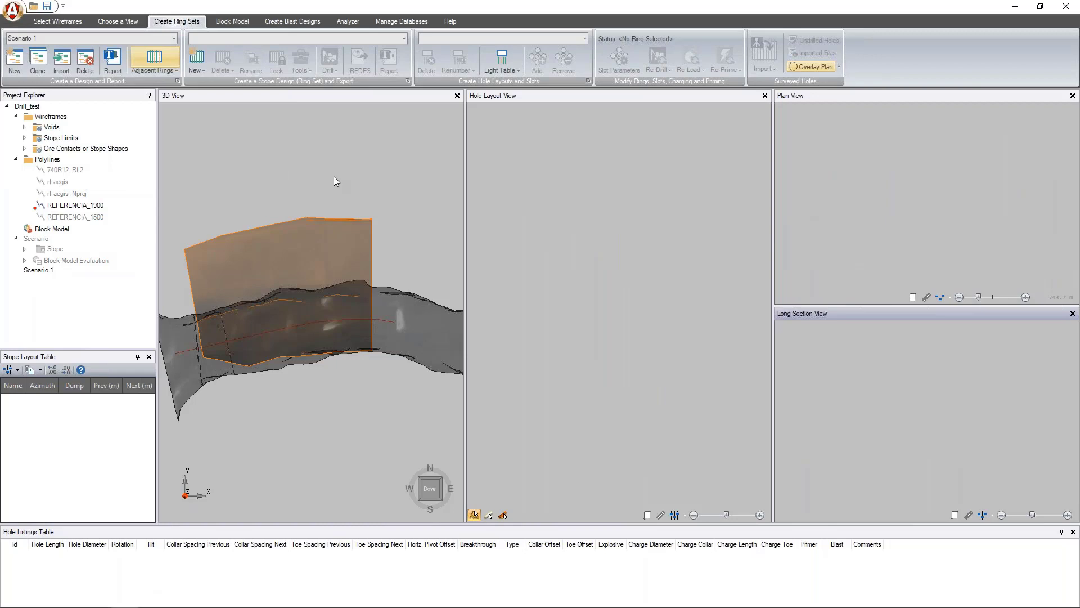
click(441, 157)
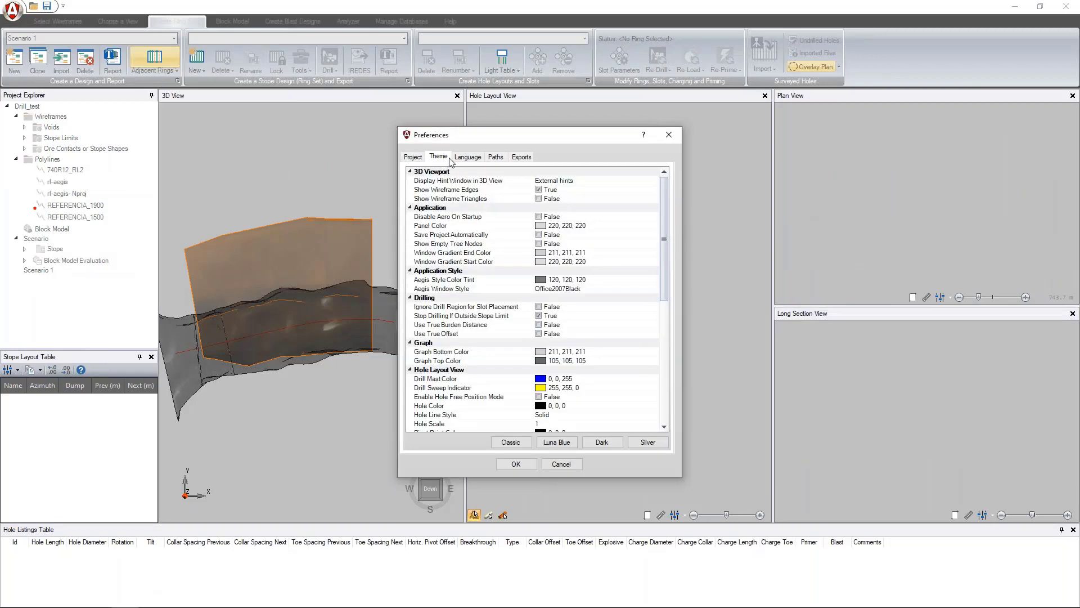
click(539, 316)
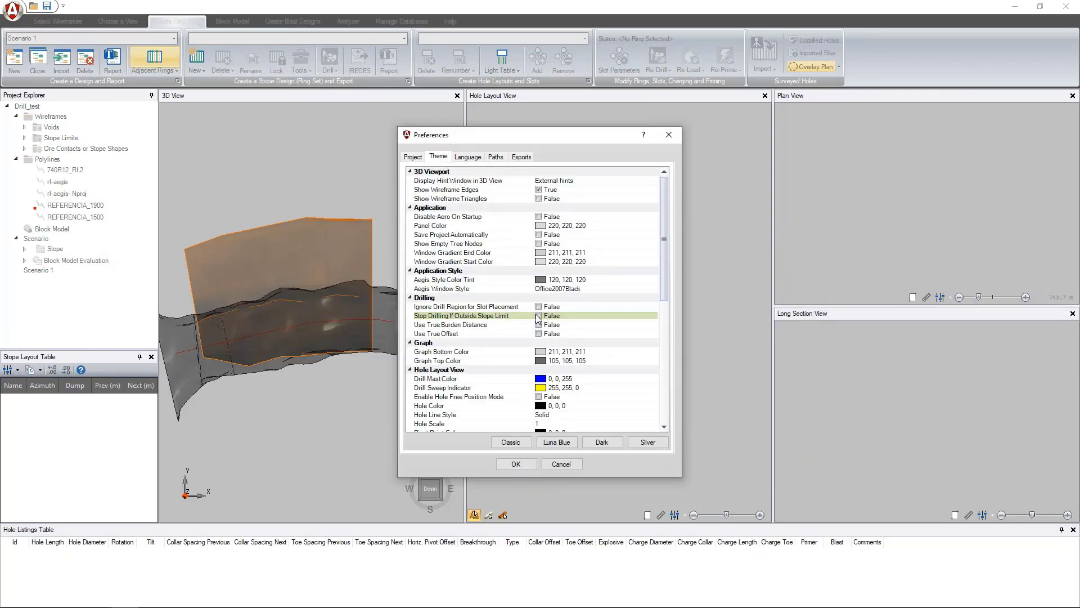
click(495, 319)
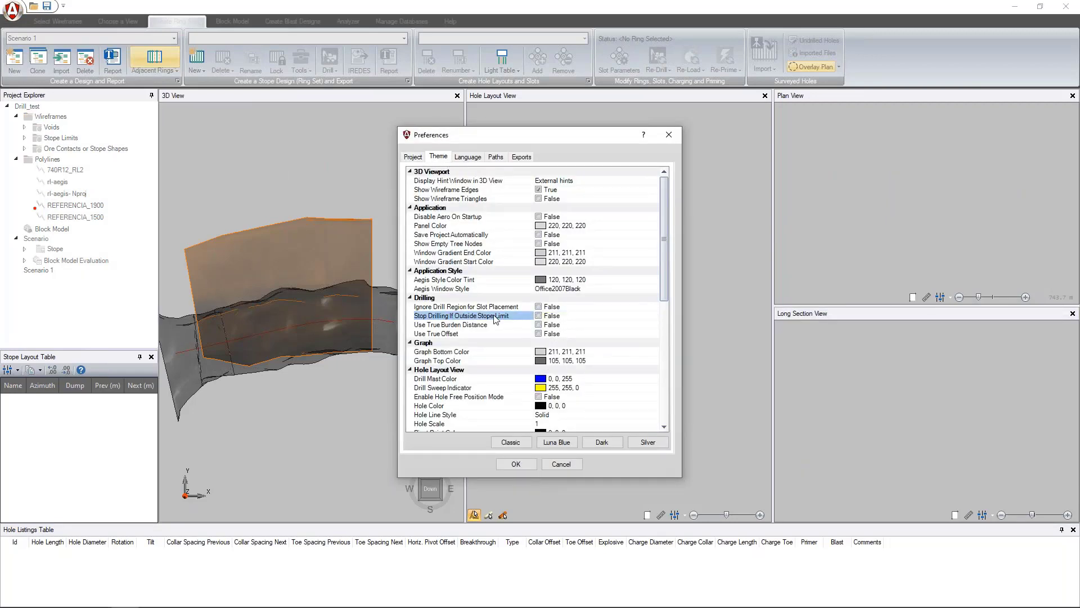
click(527, 468)
Step: Start a new ring set in Scenario 1 and choose REFERENCIA_1900 as its reference line
click(200, 58)
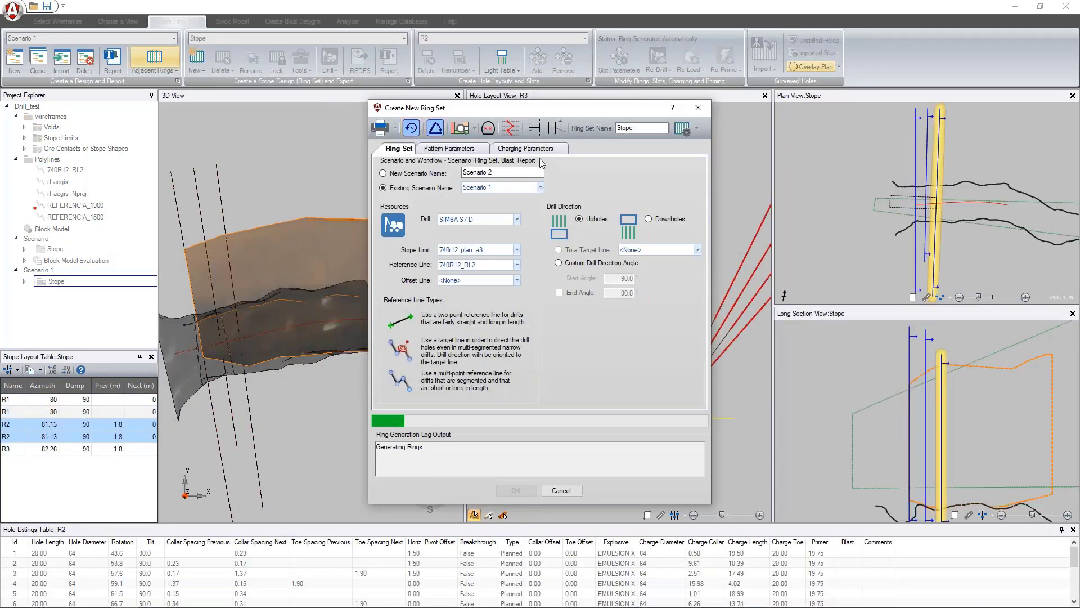
click(516, 265)
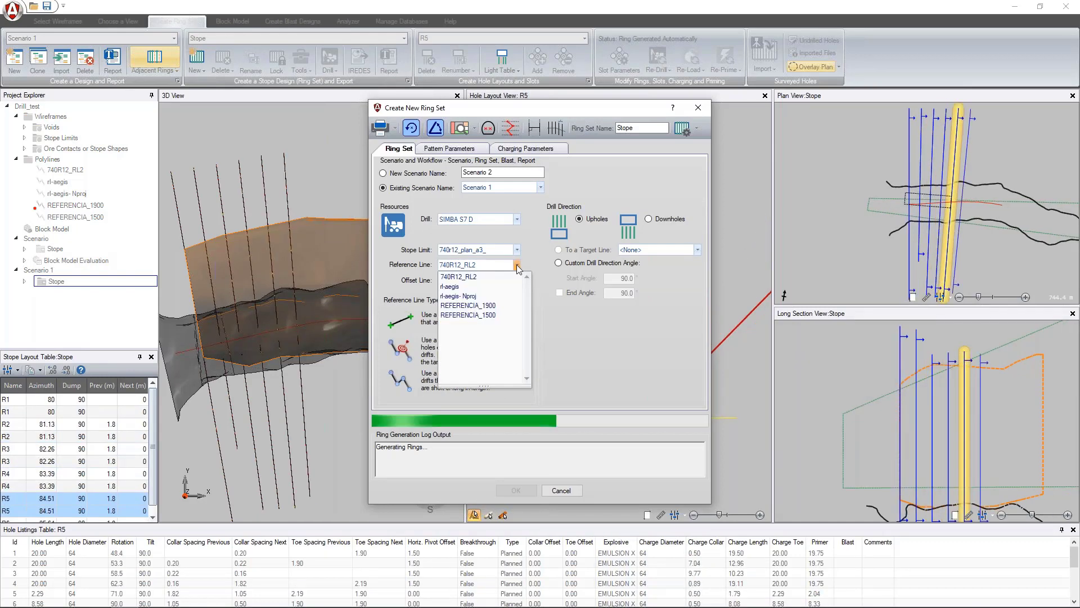
click(492, 305)
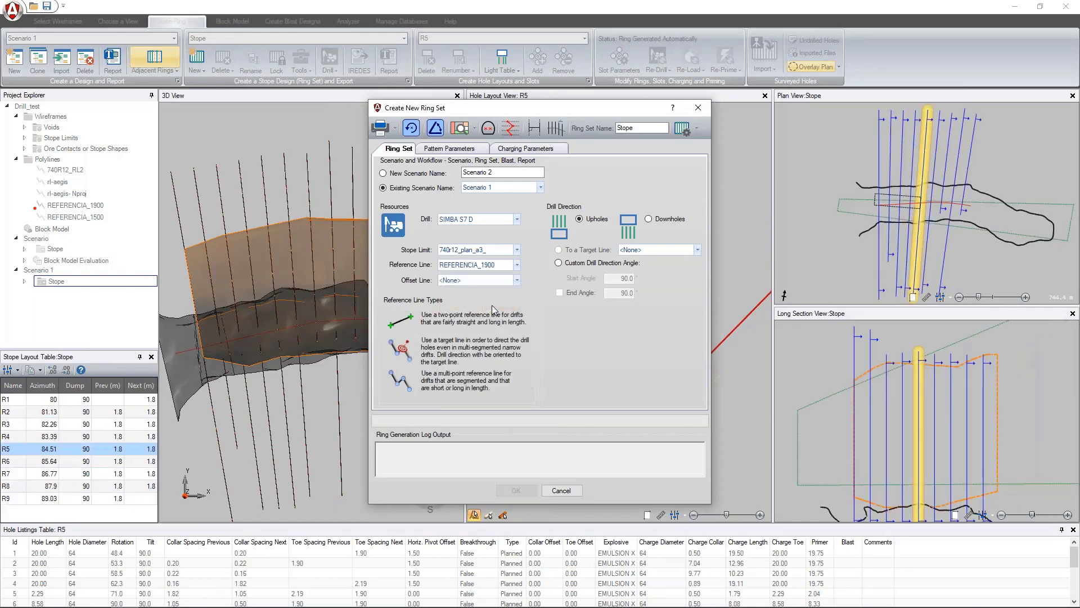
Step: Set the ring pattern's offset to start to 2.6 m and its offset from end to 3 m
click(450, 148)
key(Tab)
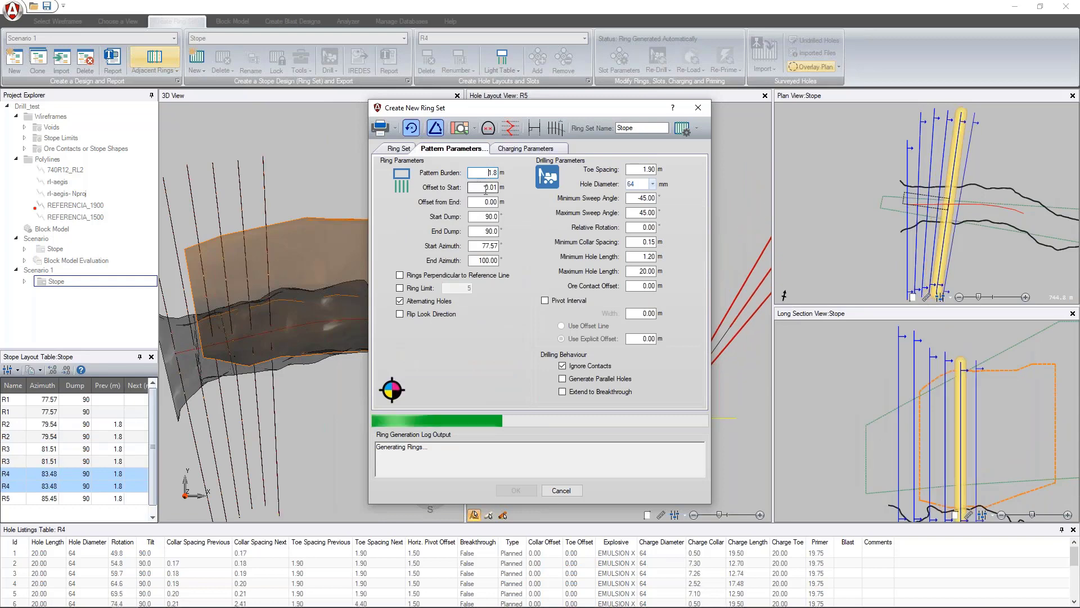
text(2.6)
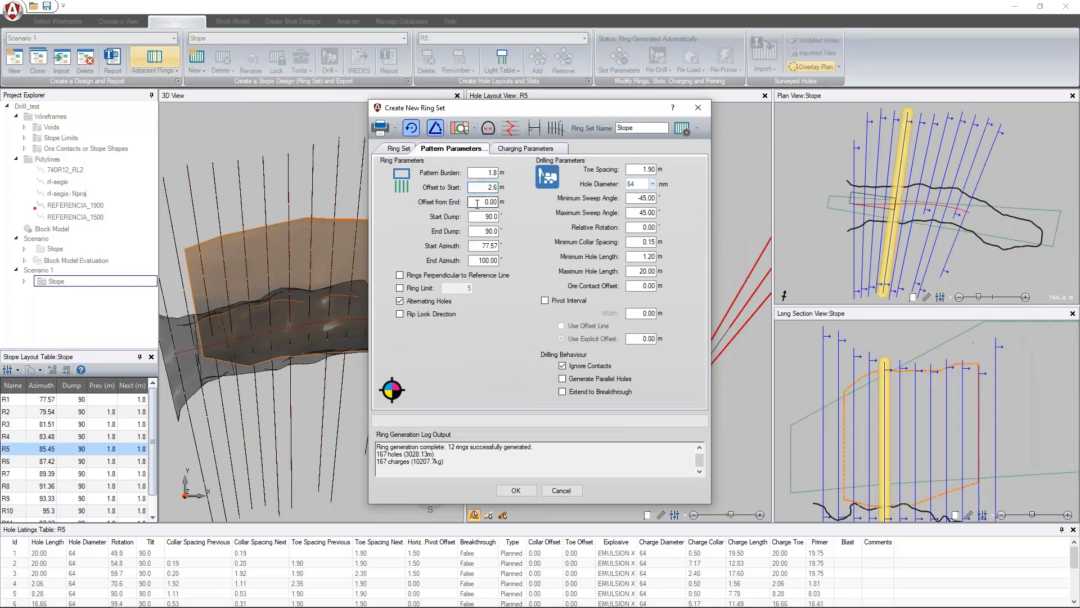
key(Tab)
text(3)
key(shift+Tab)
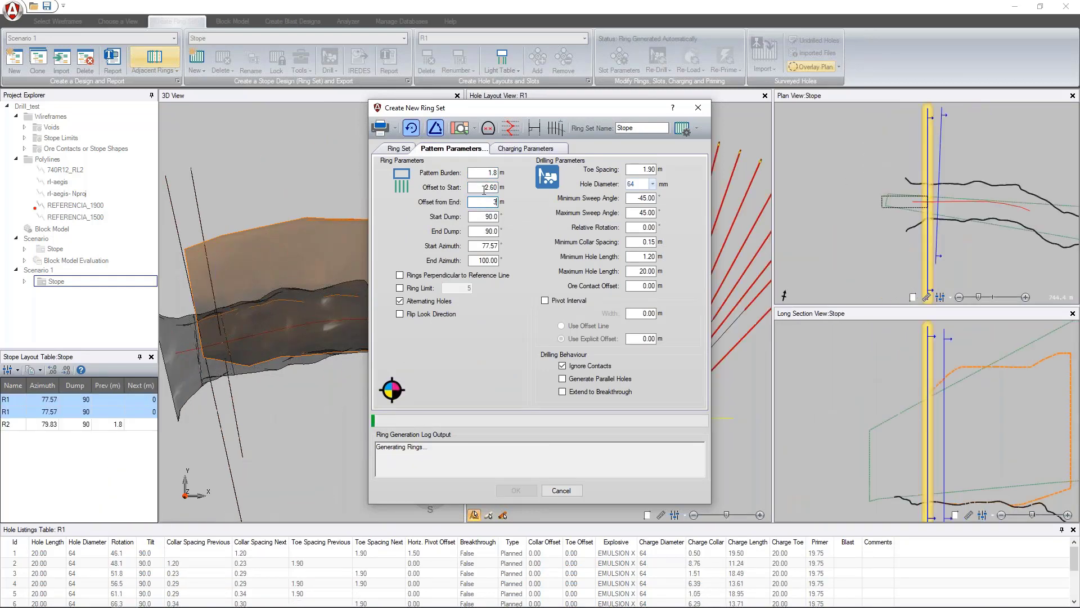
Step: Examine the drift and hole fan of ring R5 in the hole layout and check the ring set's drill direction
drag(585, 111, 256, 163)
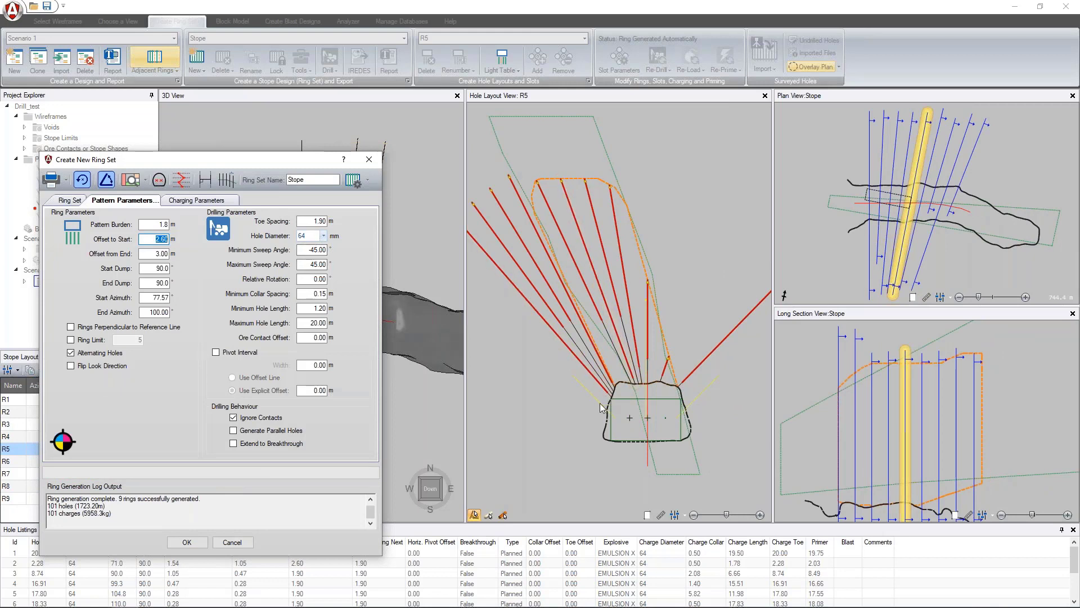
scroll(630, 419, up, 1)
scroll(660, 424, up, 1)
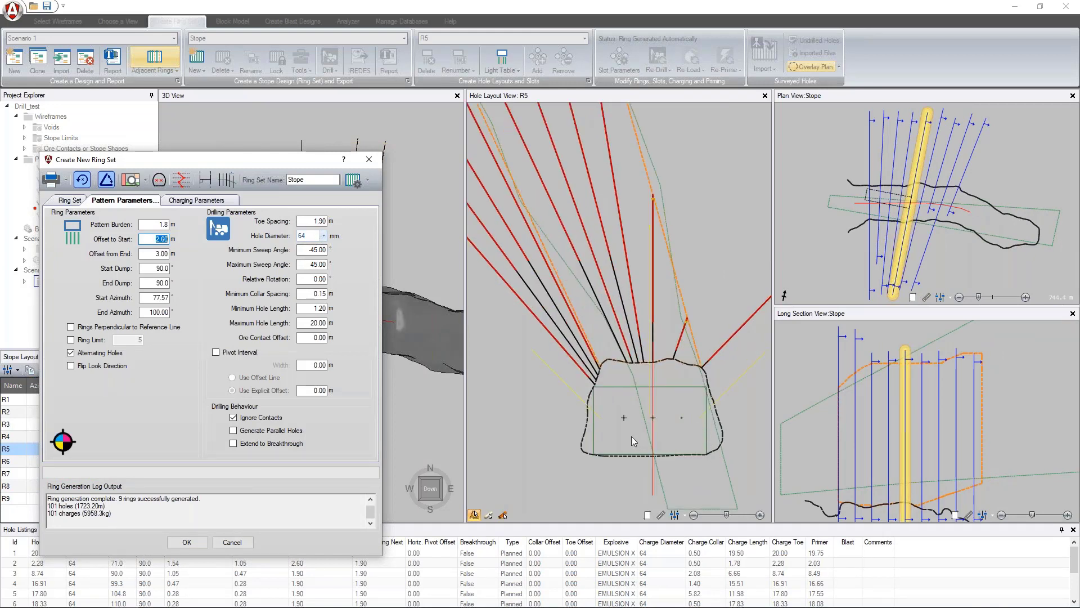
middle_drag(657, 417, 627, 413)
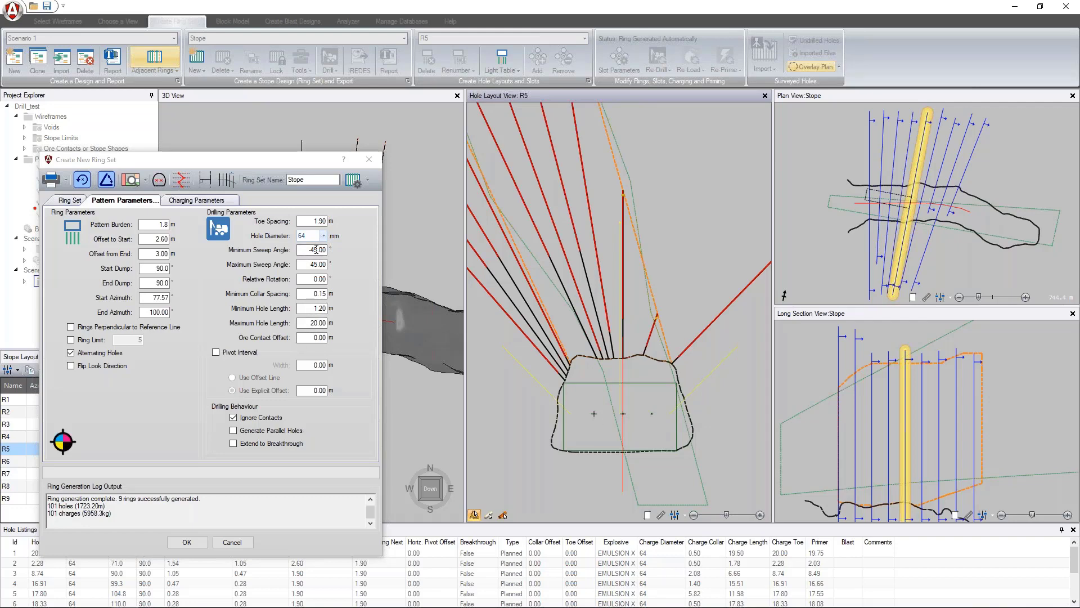
click(74, 200)
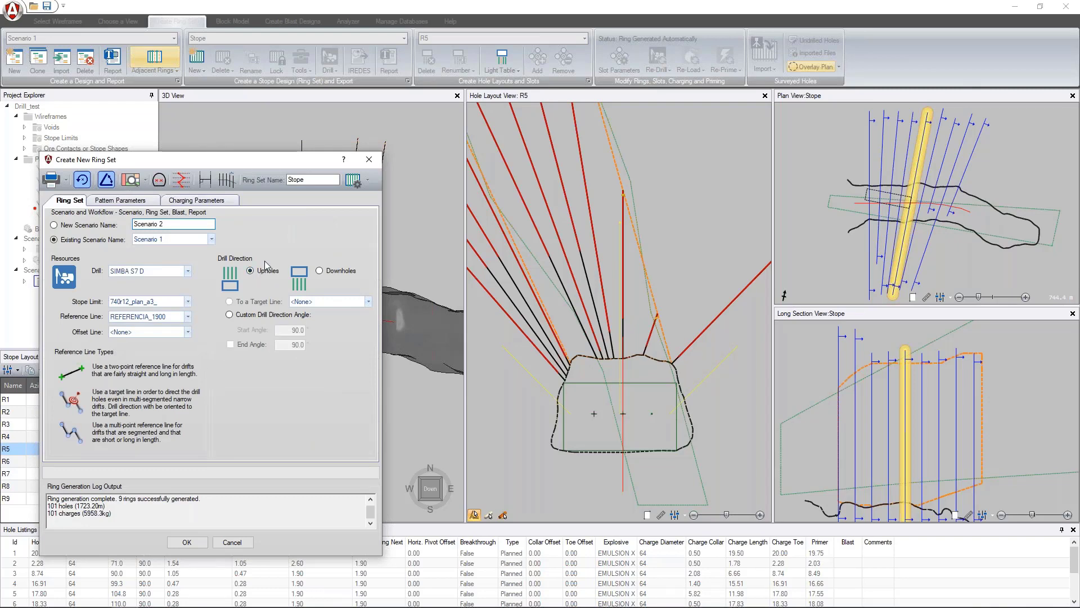
click(125, 201)
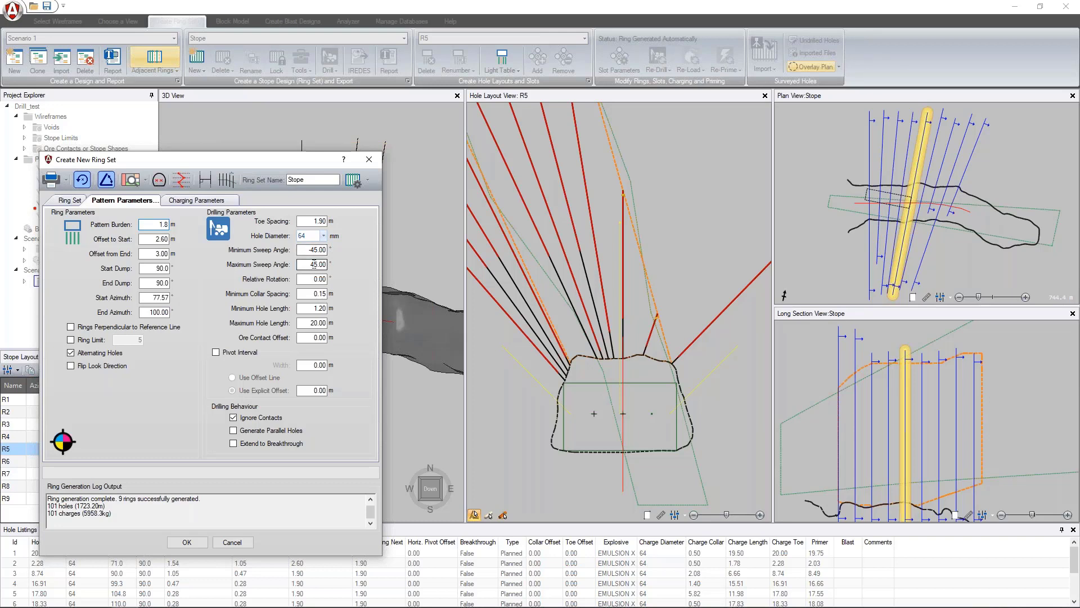
Step: Set the minimum sweep angle to 0° and check the vertical hole of ring R5 in the hole layout
double_click(314, 264)
click(316, 251)
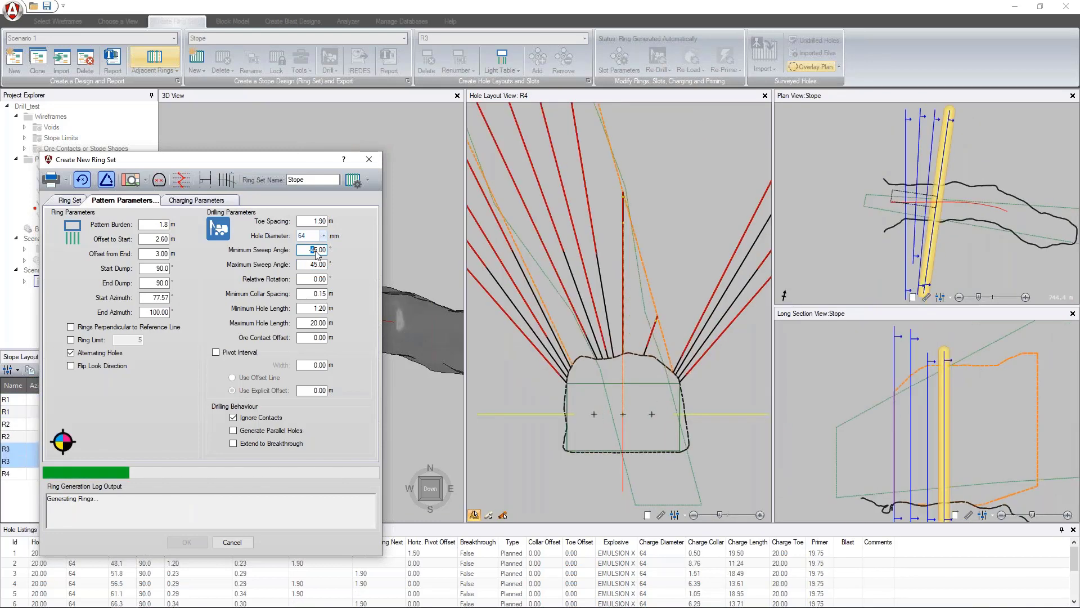
text(0)
key(Tab)
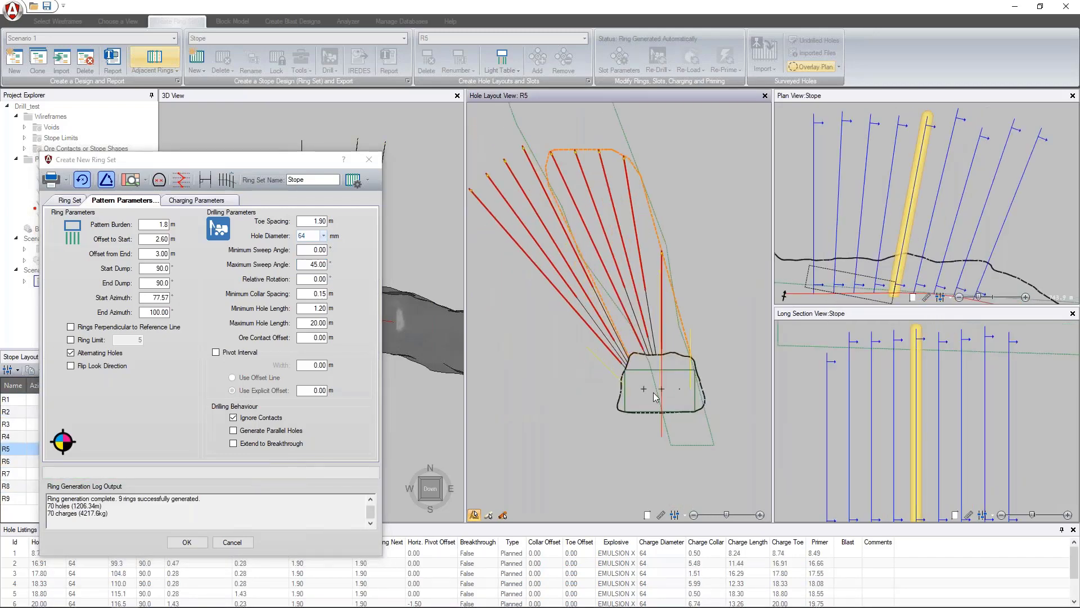
click(661, 301)
scroll(658, 296, up, 1)
click(660, 364)
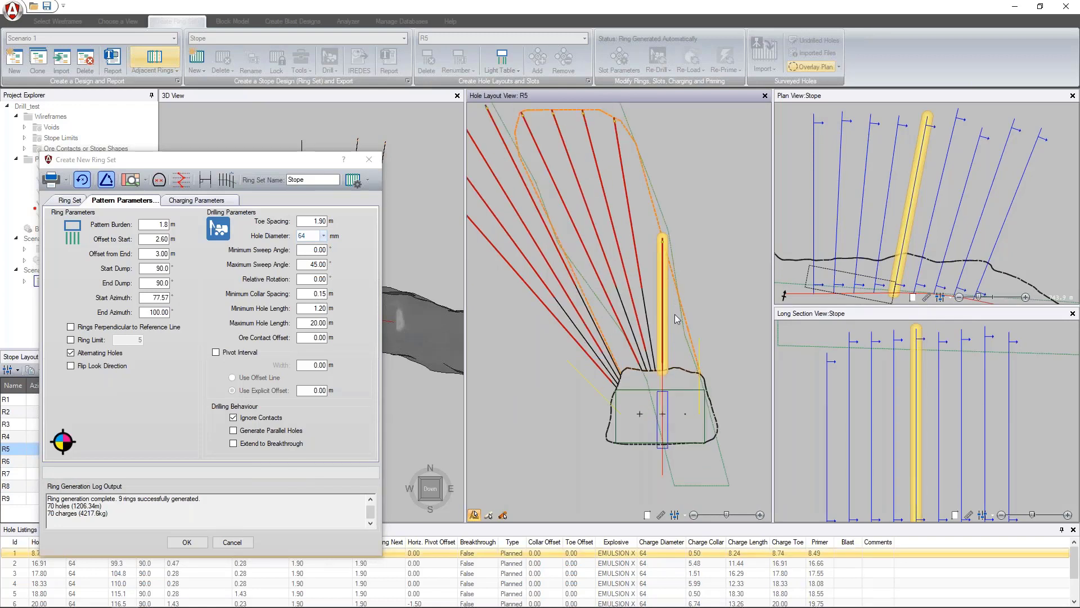
Step: Examine the hole fan of ring R5 around the drift in the hole layout with the minimum sweep angle at 0°
scroll(686, 337, up, 2)
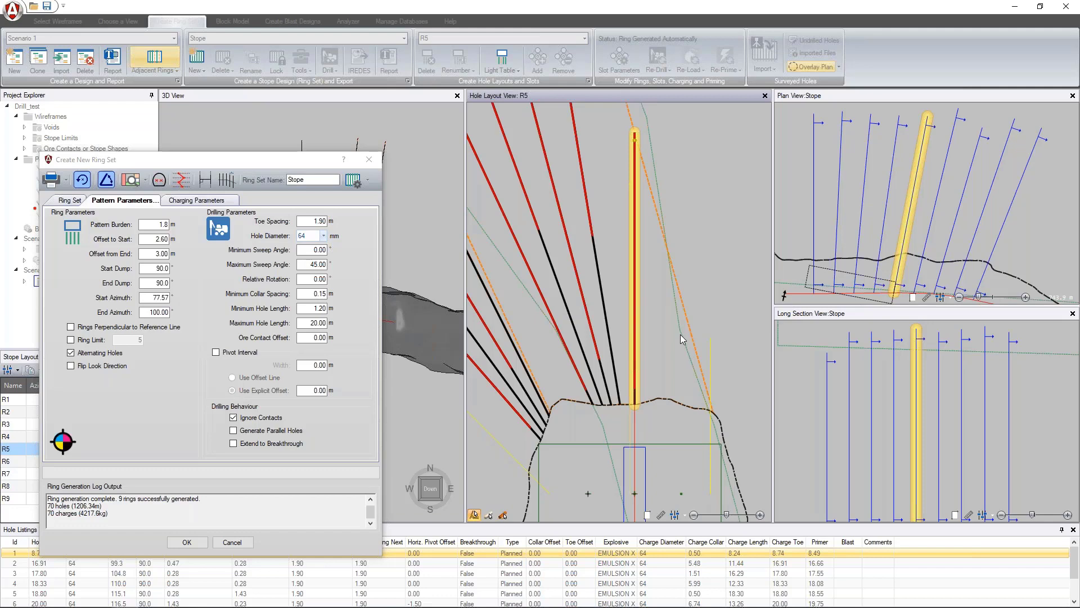
key(Tab)
click(304, 251)
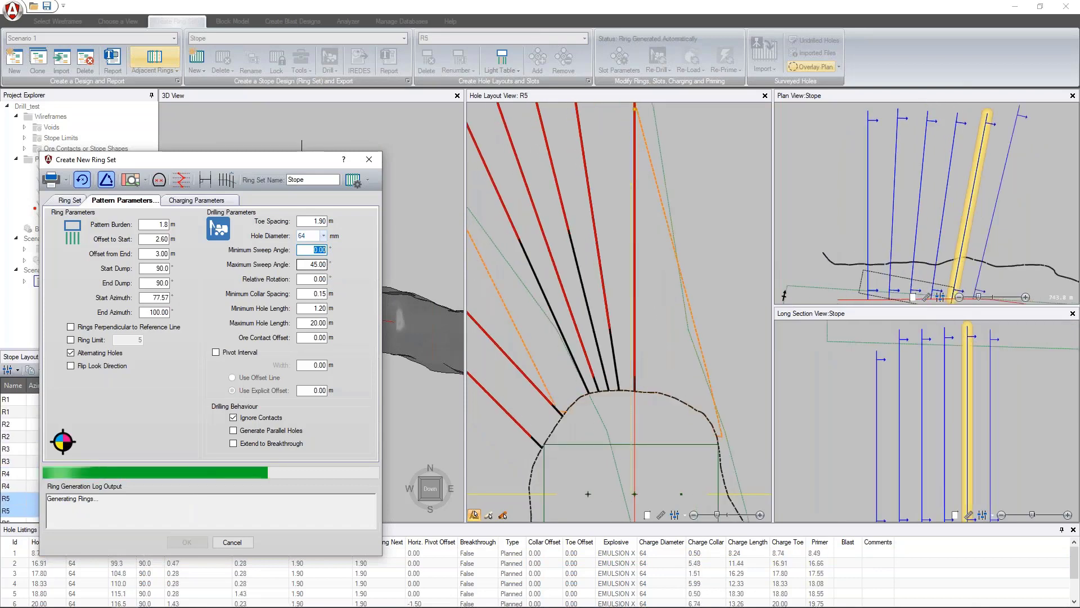
scroll(573, 419, down, 3)
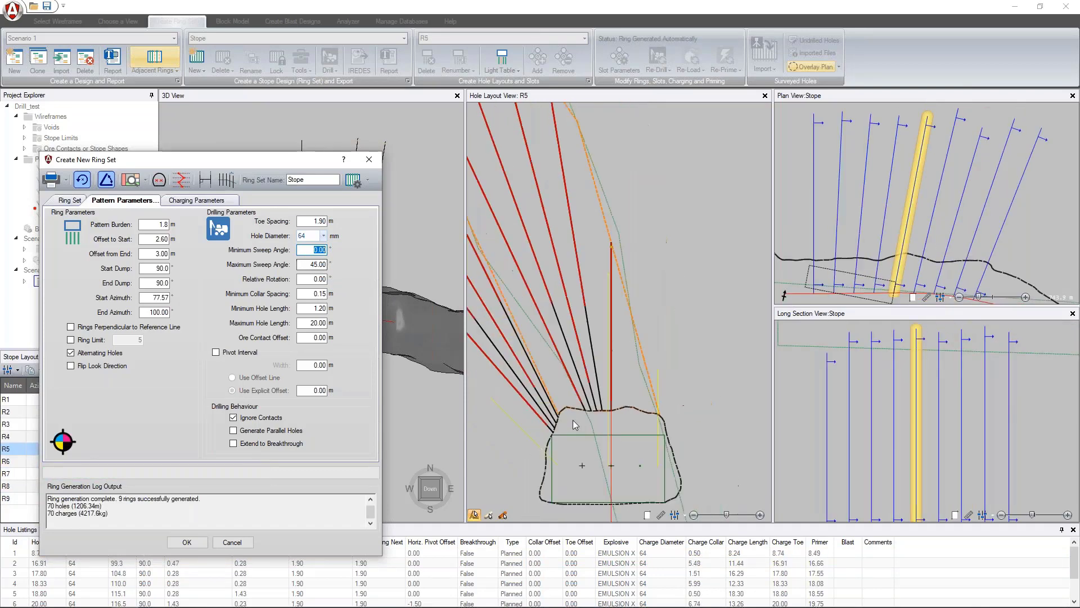
middle_drag(576, 413, 637, 404)
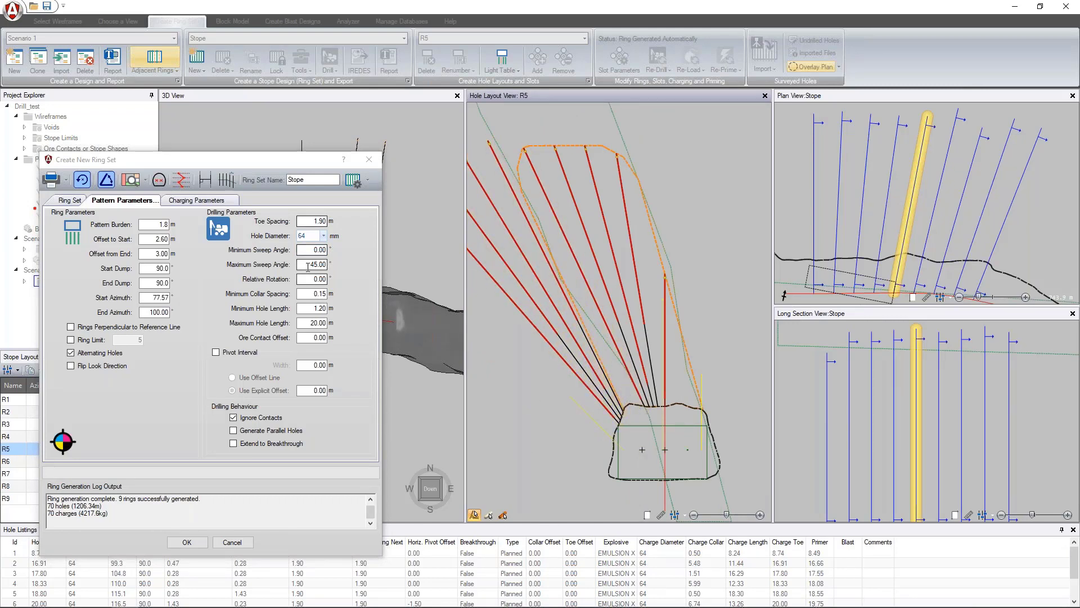
double_click(319, 249)
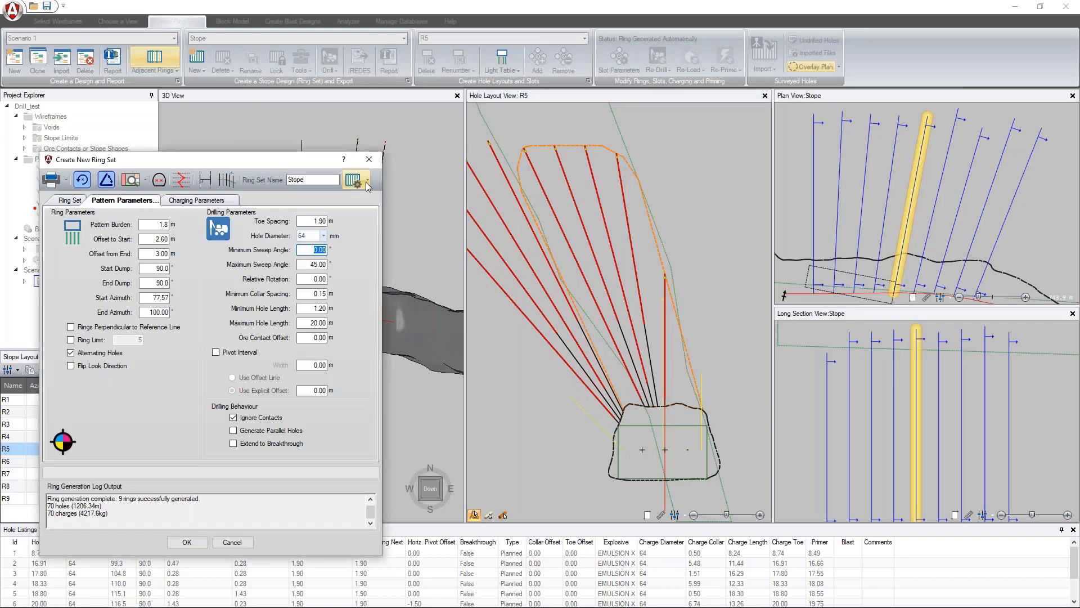
Step: Discard the unfinished ring set and enable Stop Drilling If Outside Stope Limit in the theme preferences
click(353, 180)
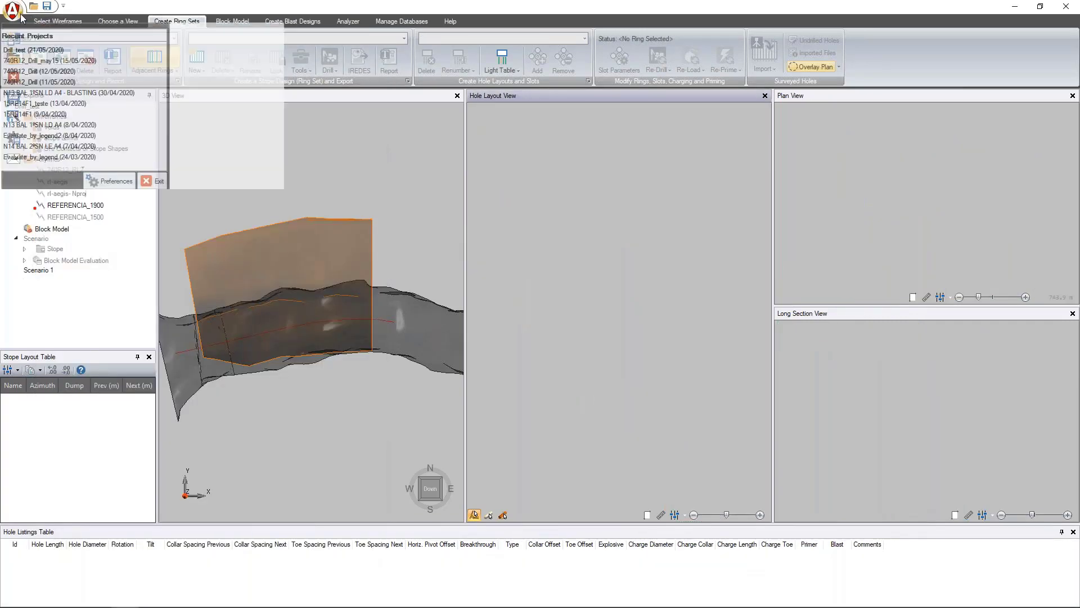
click(283, 161)
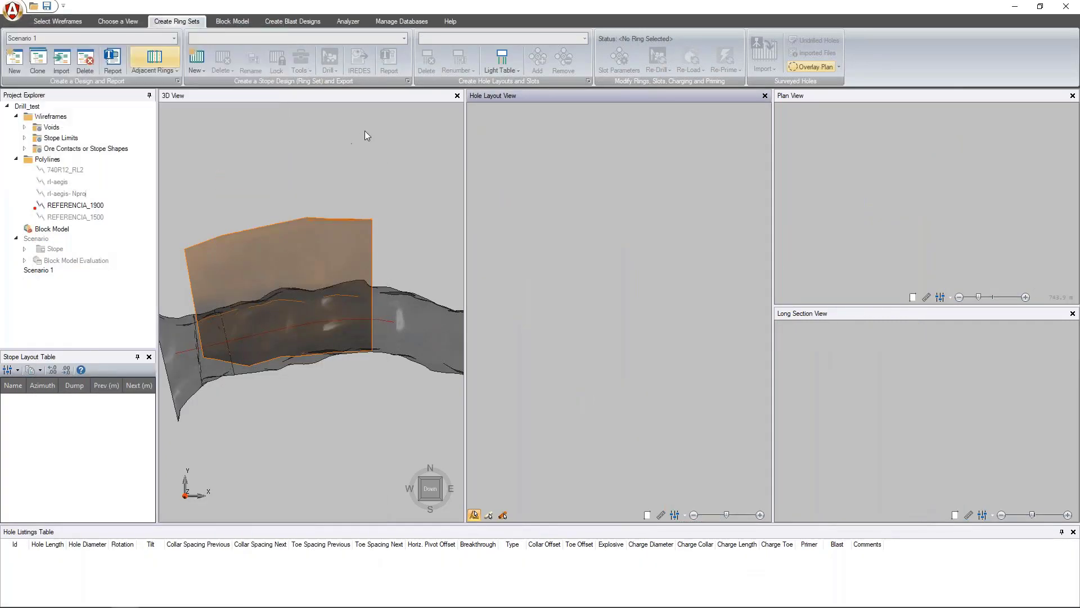
click(439, 157)
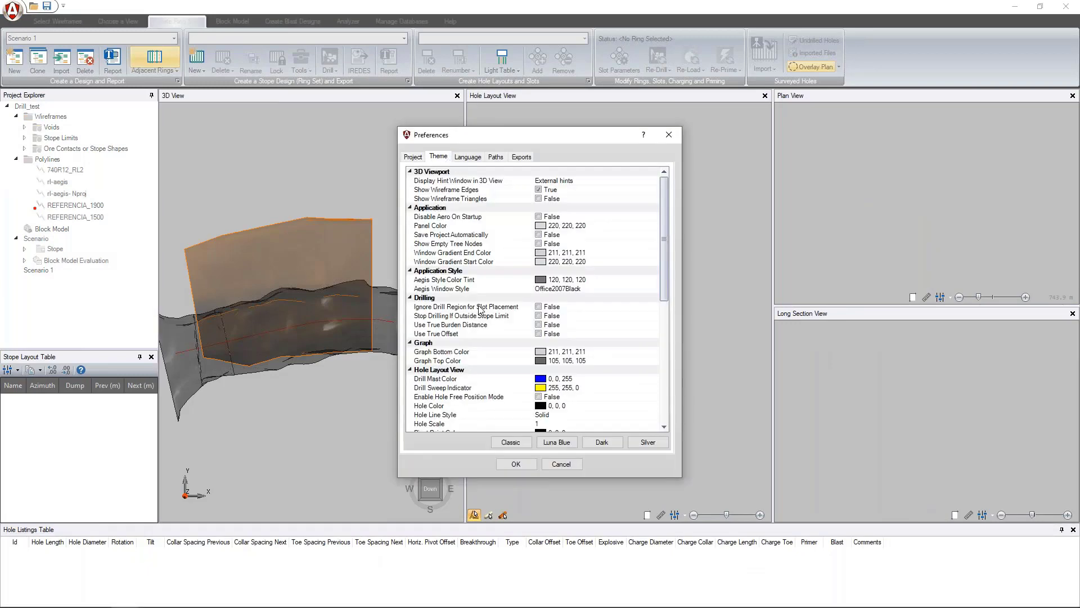
click(539, 316)
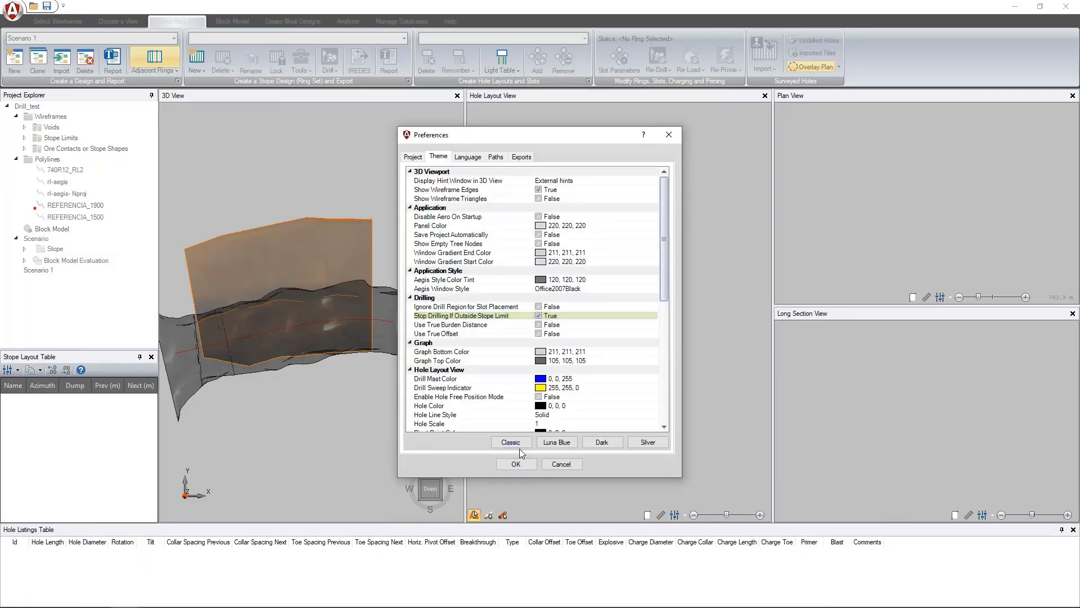
click(515, 464)
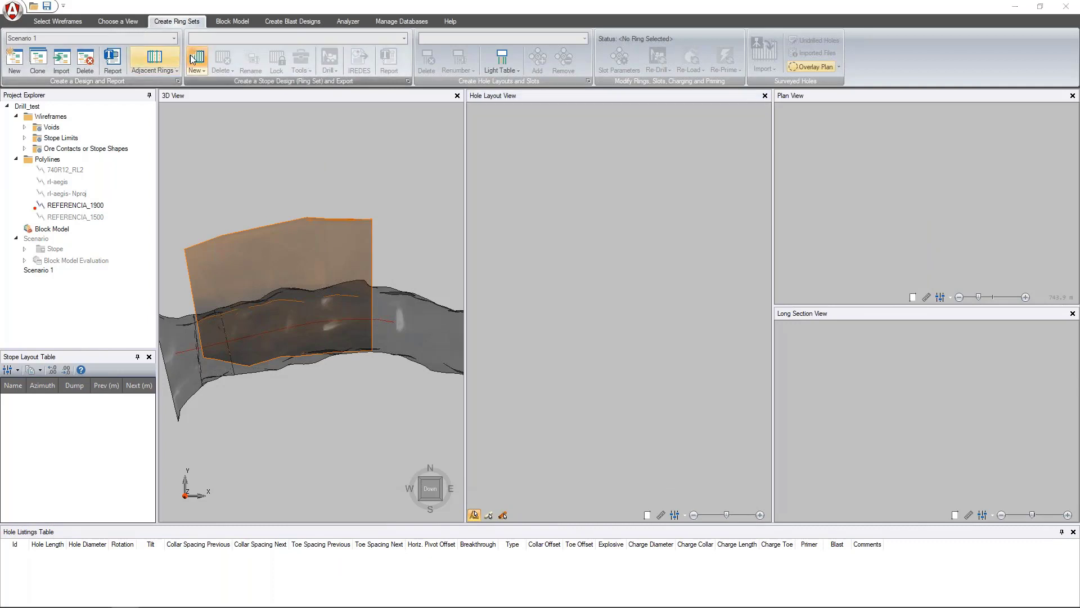
Step: Start a new ring set with a pattern burden of 1.8 m, offset to start of 2.6 m and offset from end of 3 m
click(193, 60)
click(451, 148)
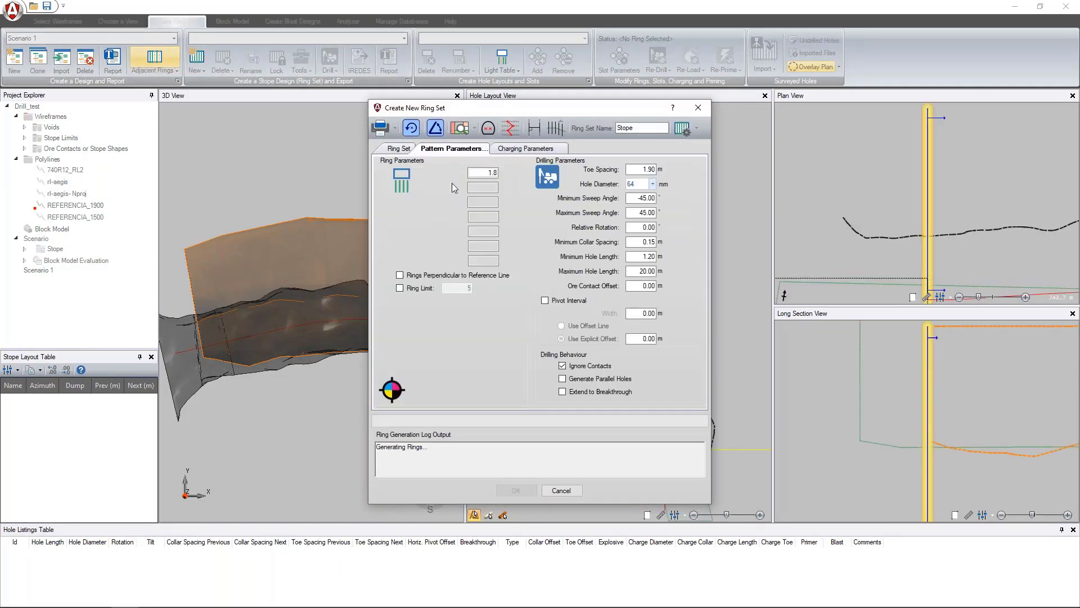
double_click(489, 173)
text(2.6)
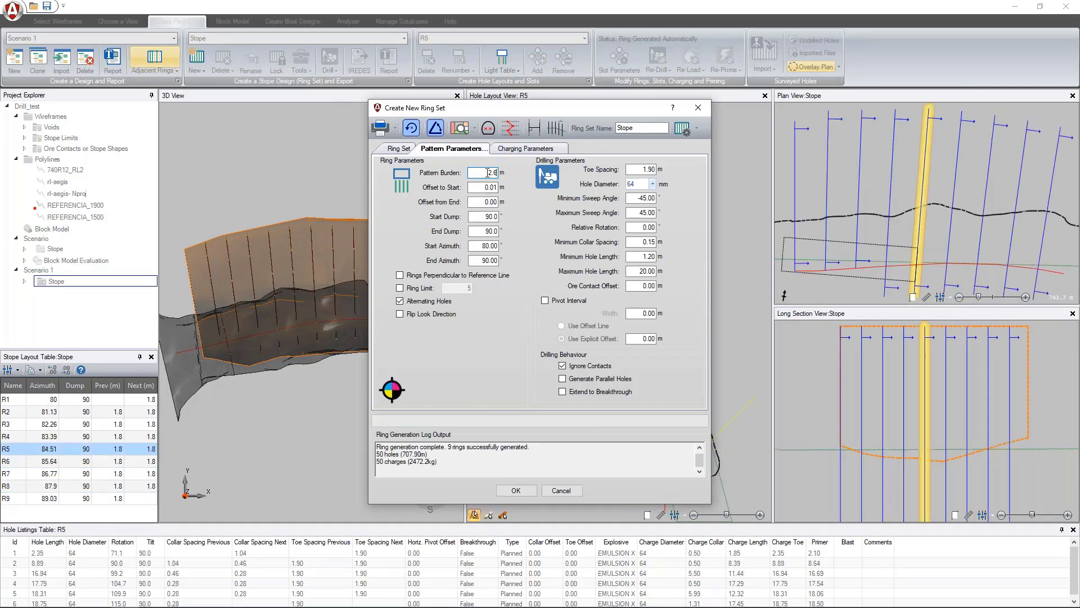
text(1.8)
drag(478, 188, 528, 187)
text(2.6)
key(Tab)
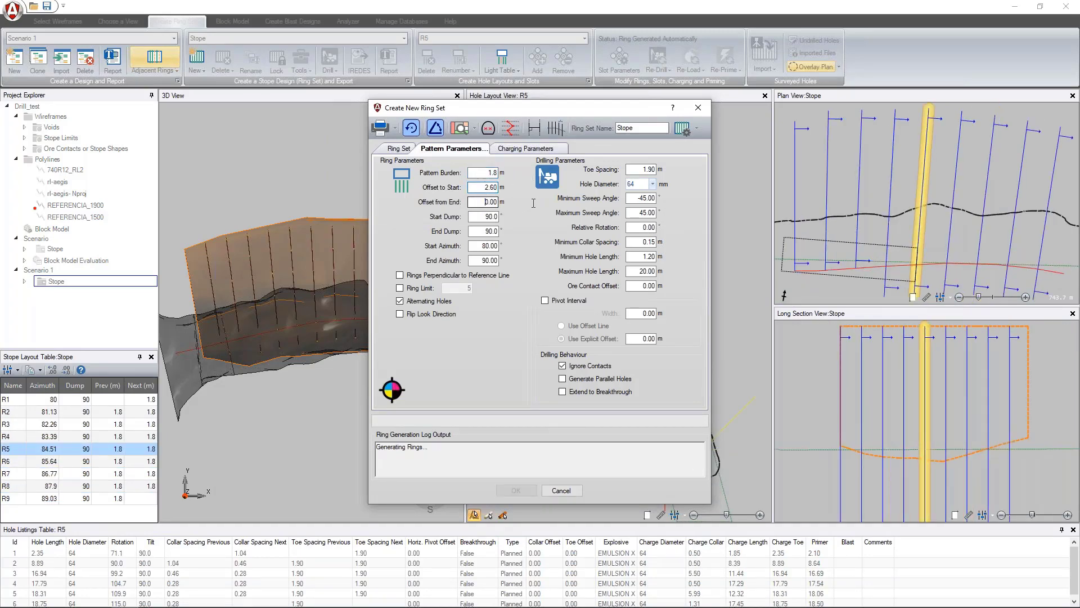
text(3)
Step: Choose REFERENCIA_1900 as the ring set's reference line and move the dialog clear of the hole layout
click(399, 148)
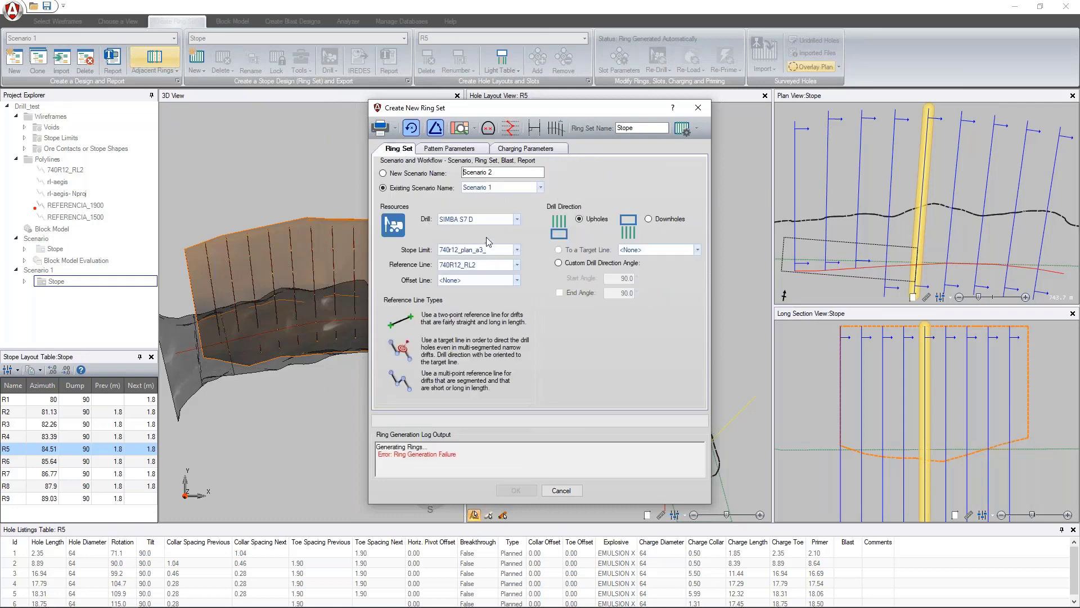
click(516, 264)
click(468, 305)
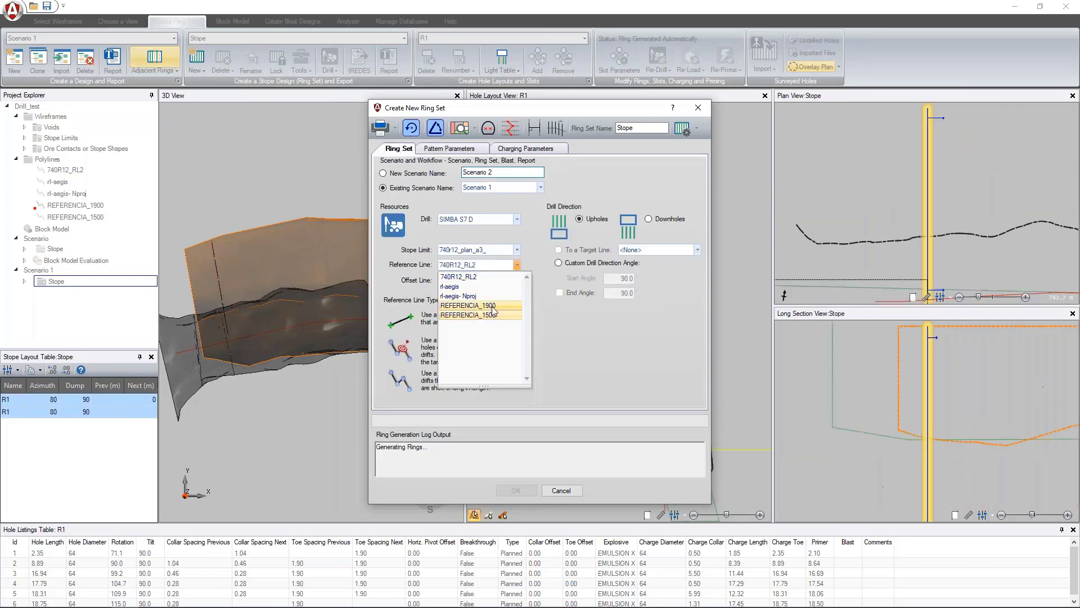
click(449, 148)
drag(530, 110, 215, 126)
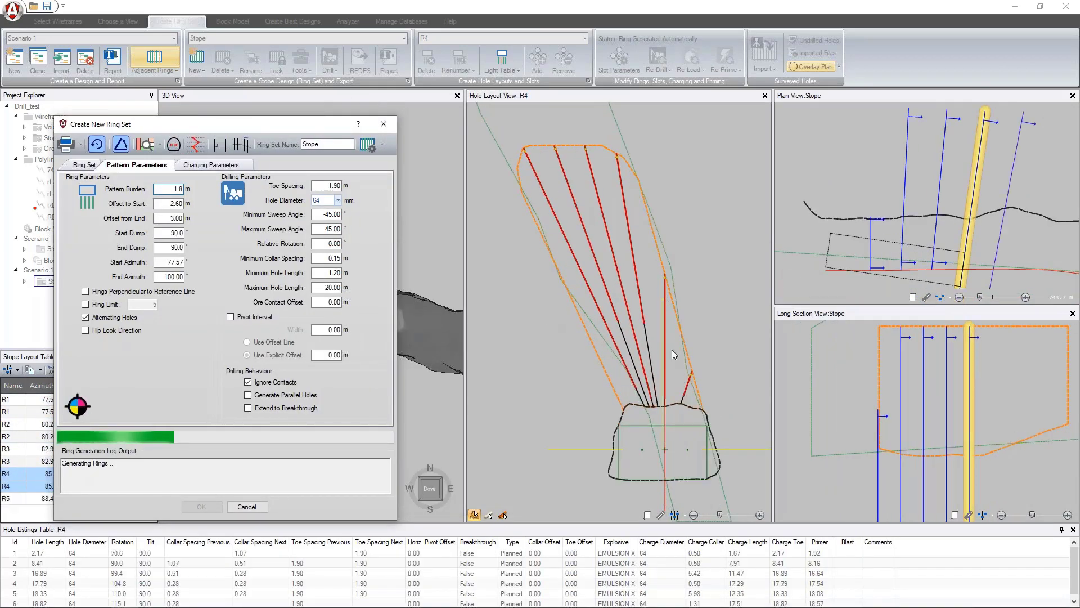
Step: Set the ring pattern's start azimuth to 80° and its end azimuth to 90°
double_click(172, 262)
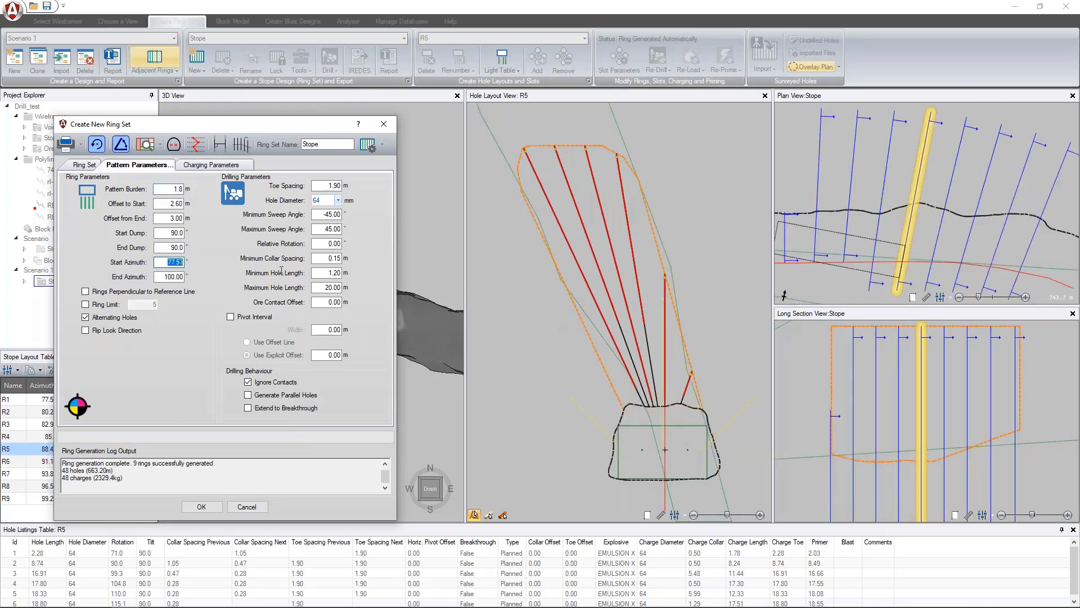
text(80)
key(Tab)
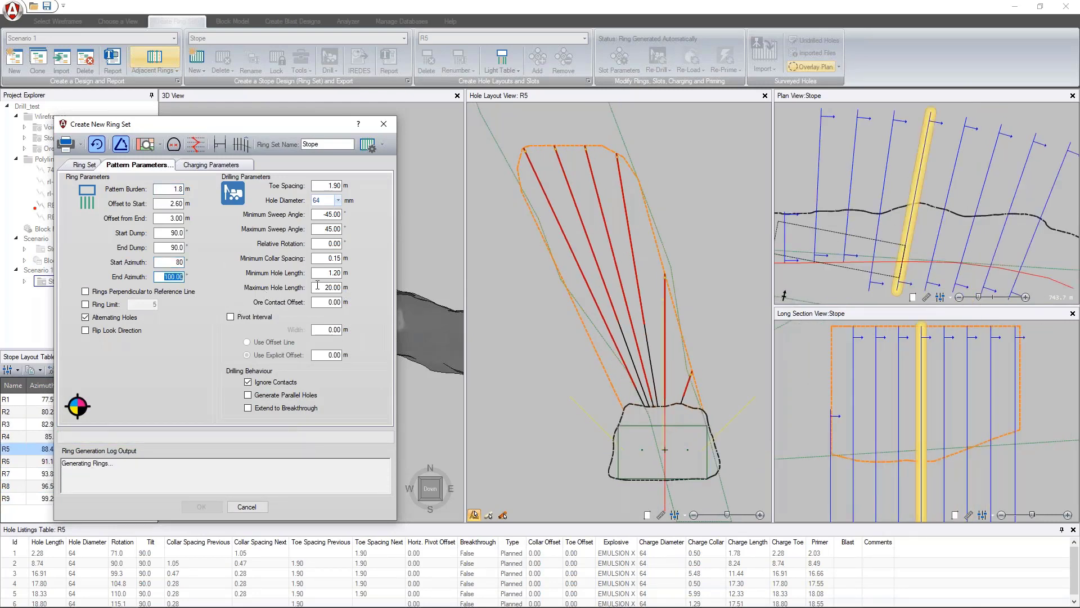
text(90)
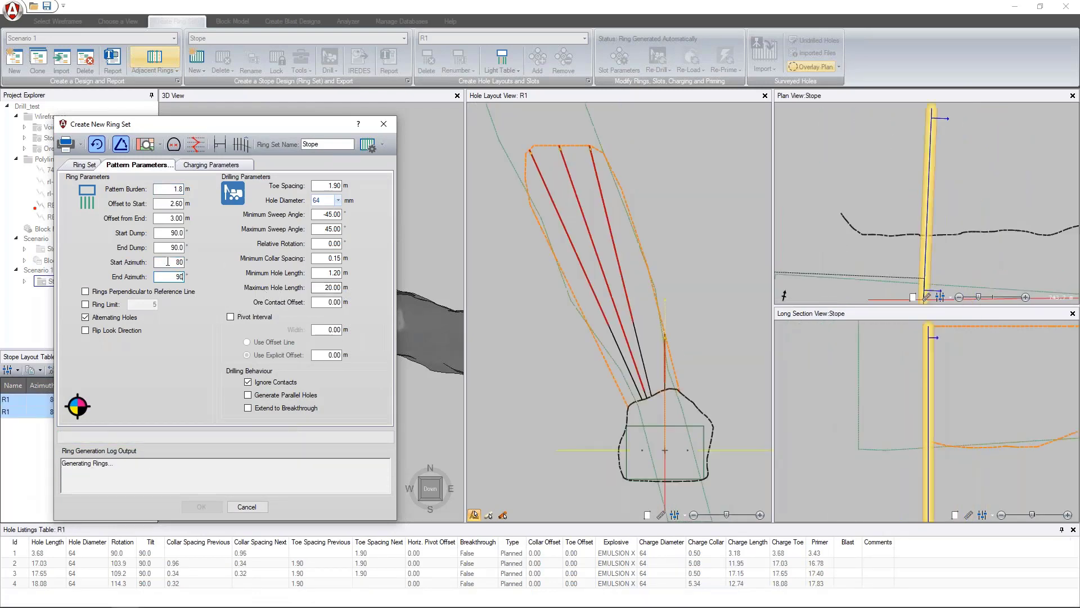
double_click(167, 262)
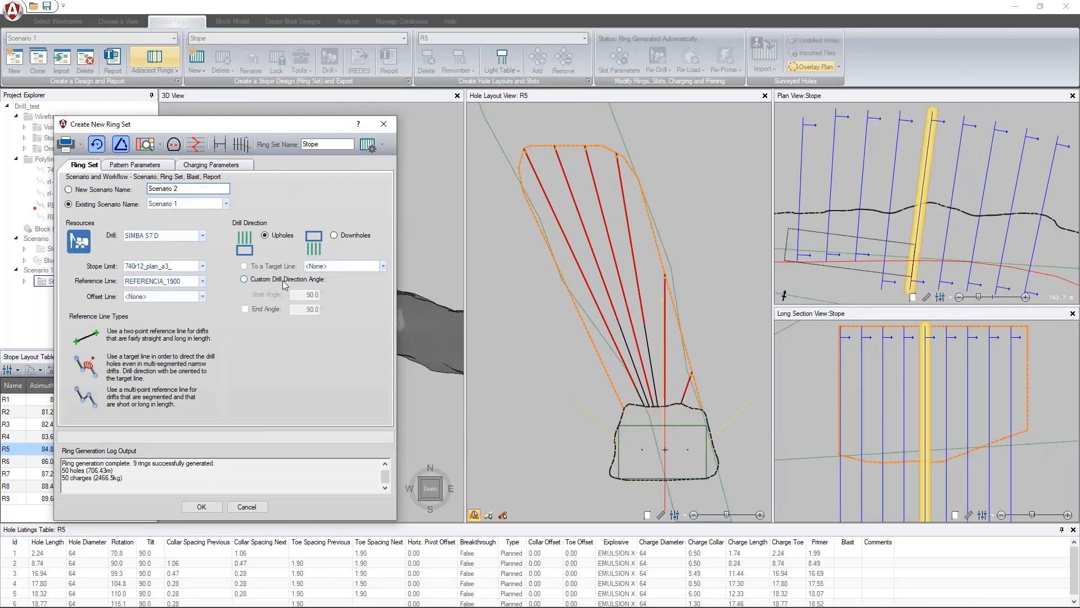
click(166, 167)
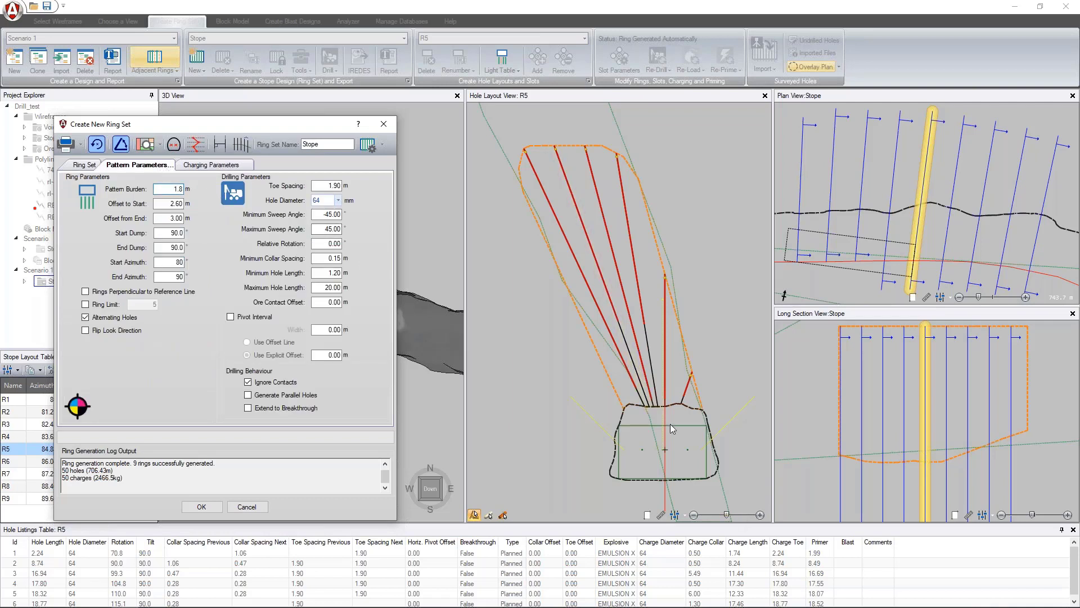
Step: Set the maximum hole length to 15 m and regenerate the rings
click(327, 243)
click(316, 258)
click(325, 288)
double_click(325, 289)
double_click(330, 273)
double_click(321, 287)
text(15)
key(Return)
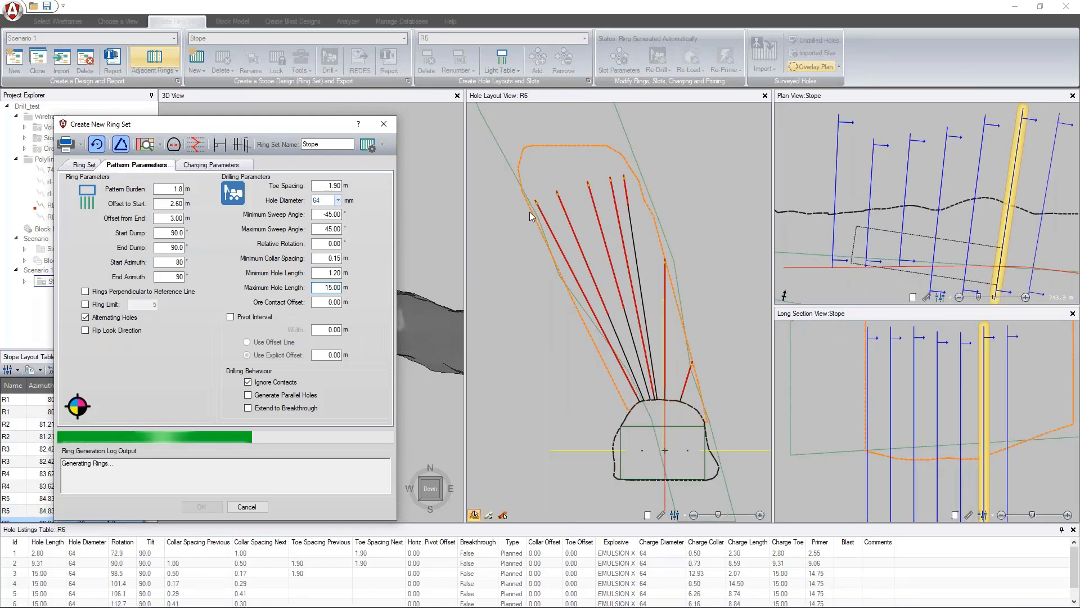
Step: Restore the maximum hole length to 20 m
double_click(329, 287)
text(20)
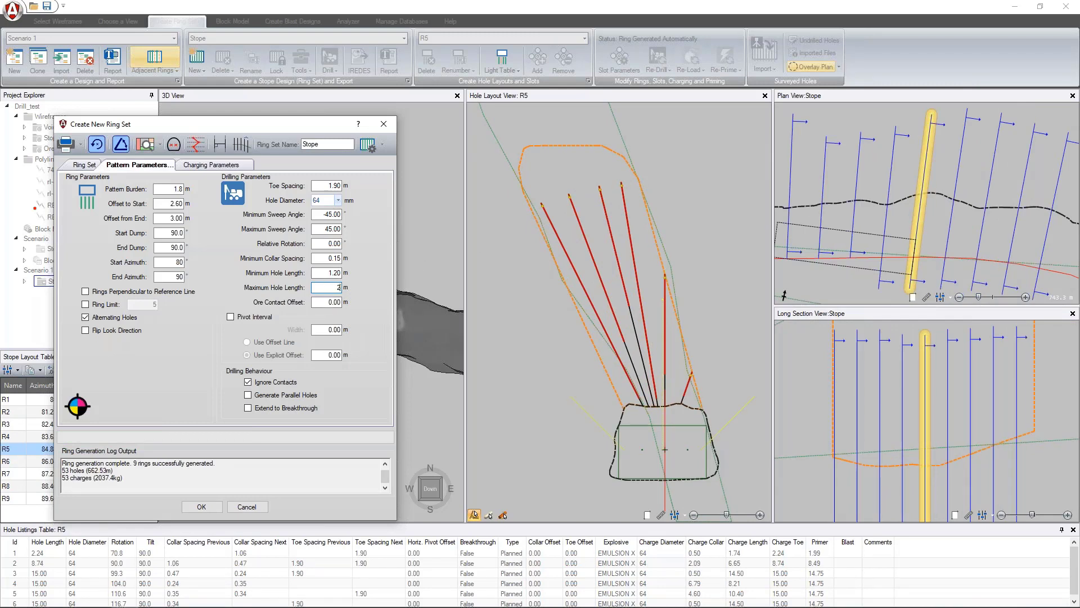
key(shift+Tab)
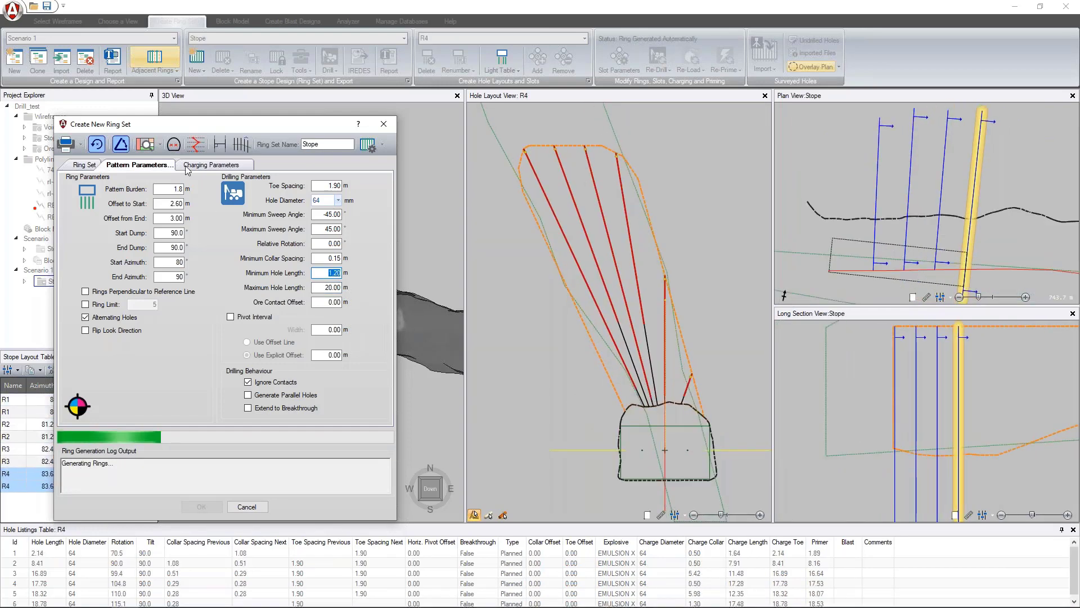
Step: Open the fixed pivot settings for the ring set
click(78, 406)
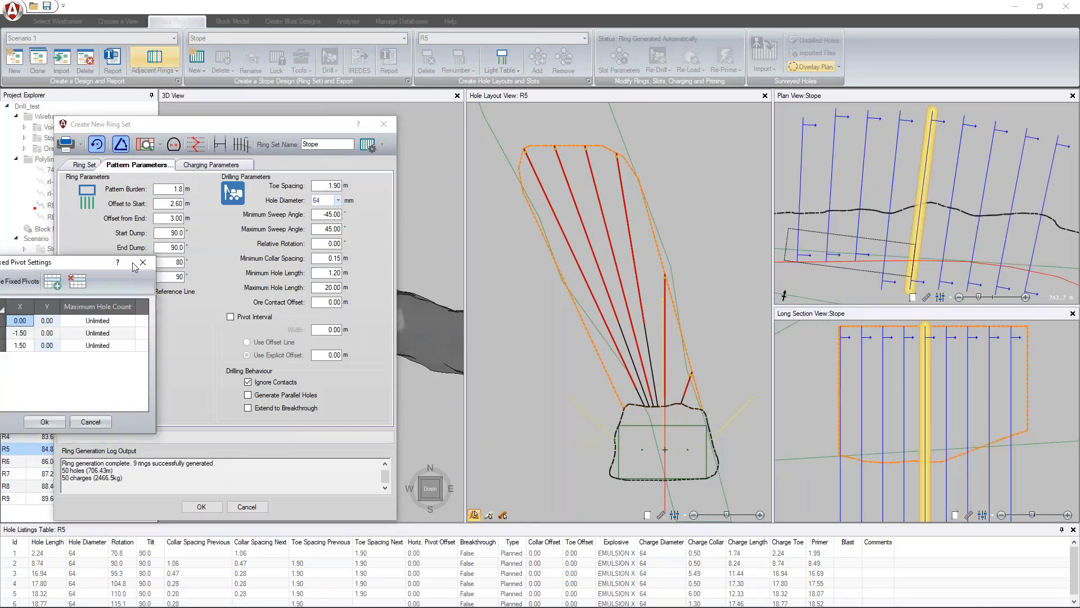
Step: Move the Fixed Pivot Settings dialog clear of the edge and close it without changing the pivots
drag(16, 266, 292, 267)
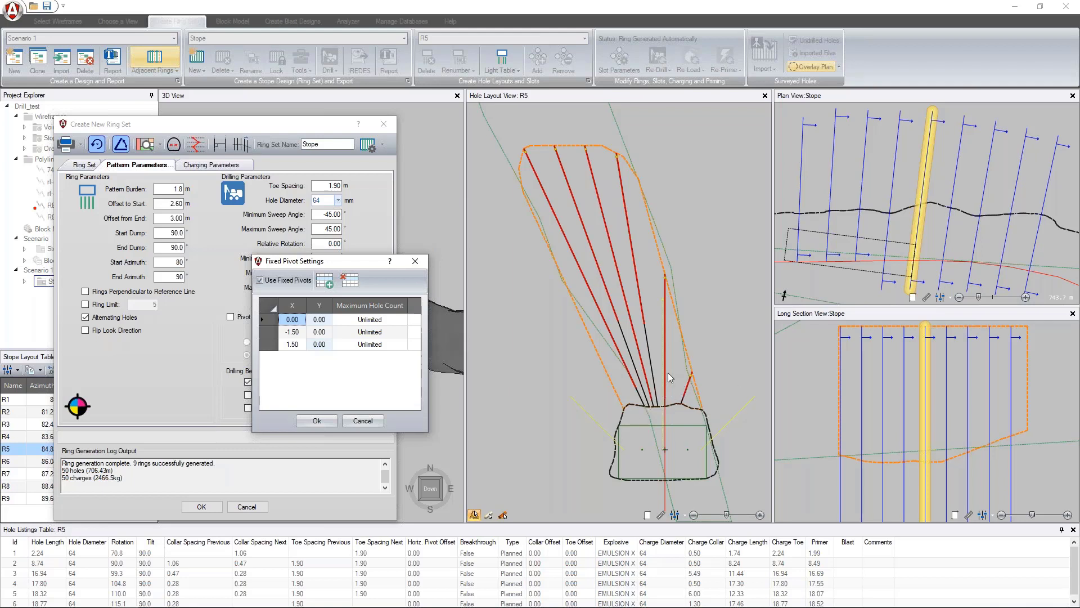
click(414, 262)
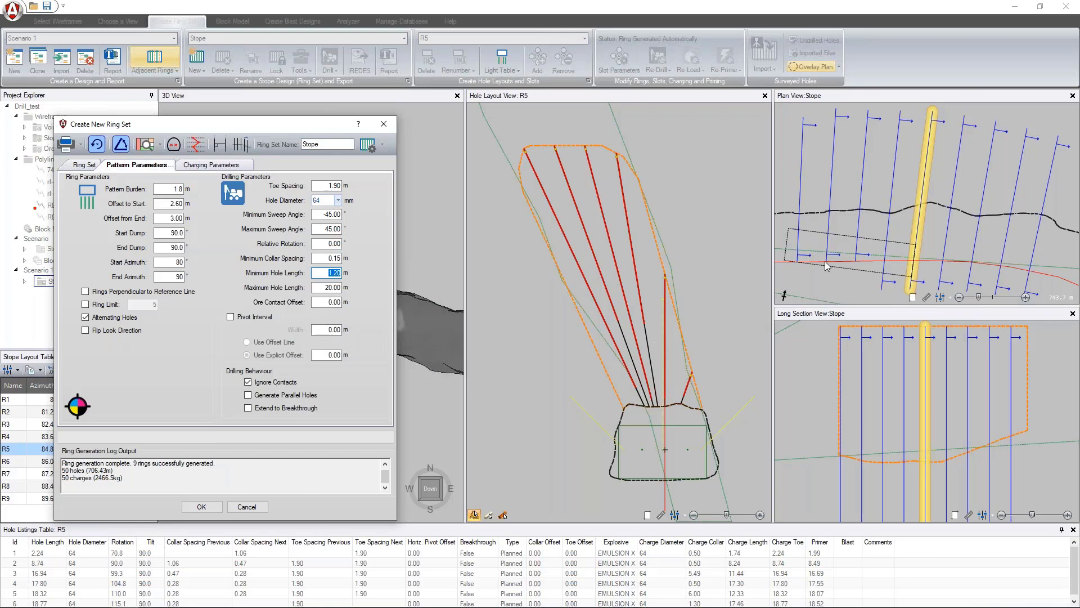
Step: Examine the toe of the vertical hole in ring R3 against the stope outlines
click(856, 216)
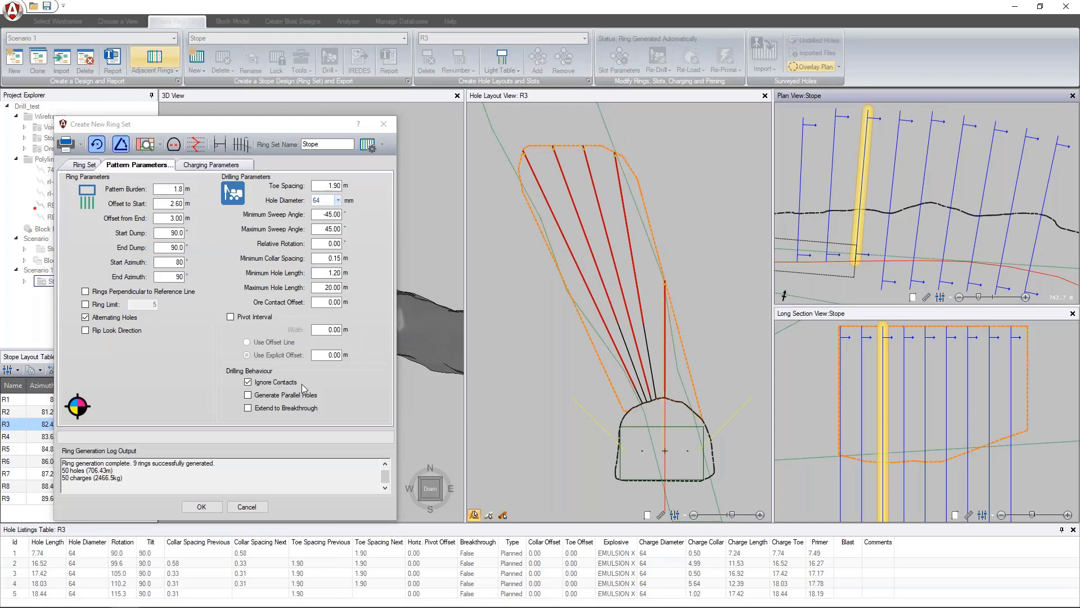
scroll(659, 319, up, 2)
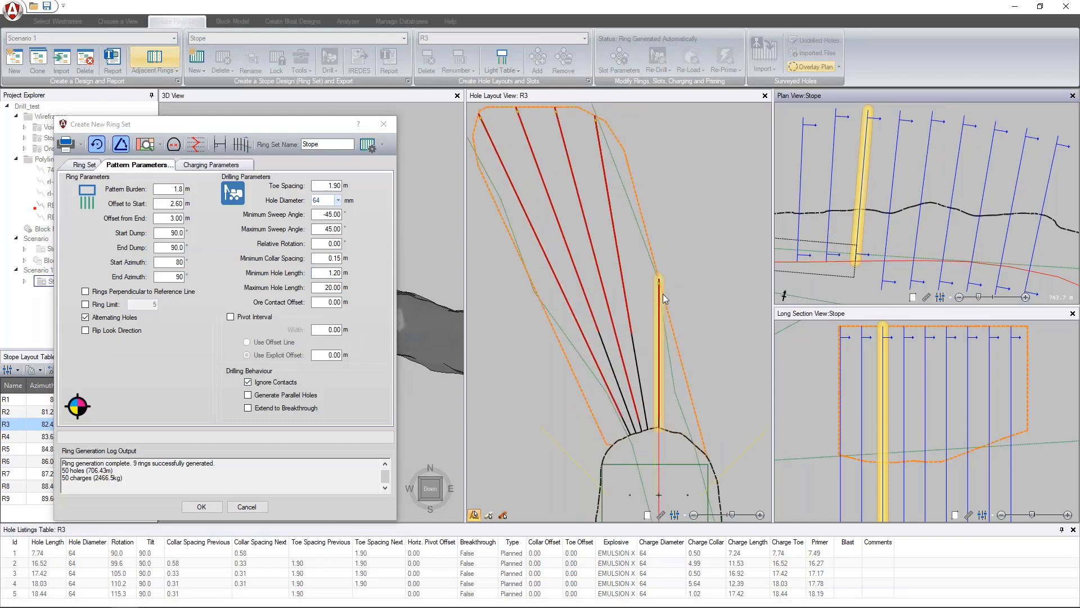
scroll(658, 281, up, 2)
scroll(656, 274, up, 2)
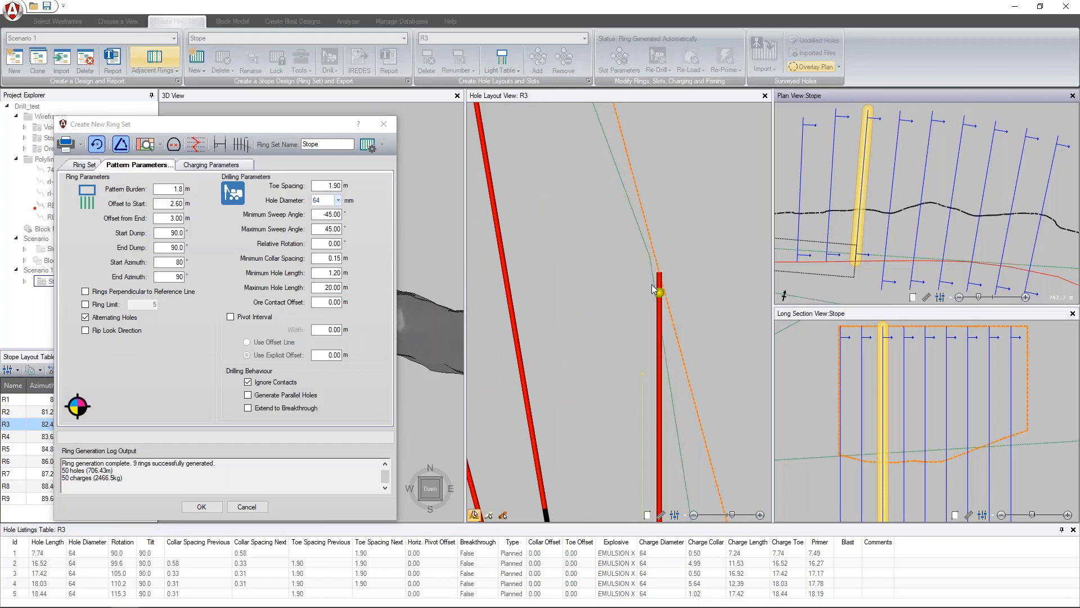
click(662, 331)
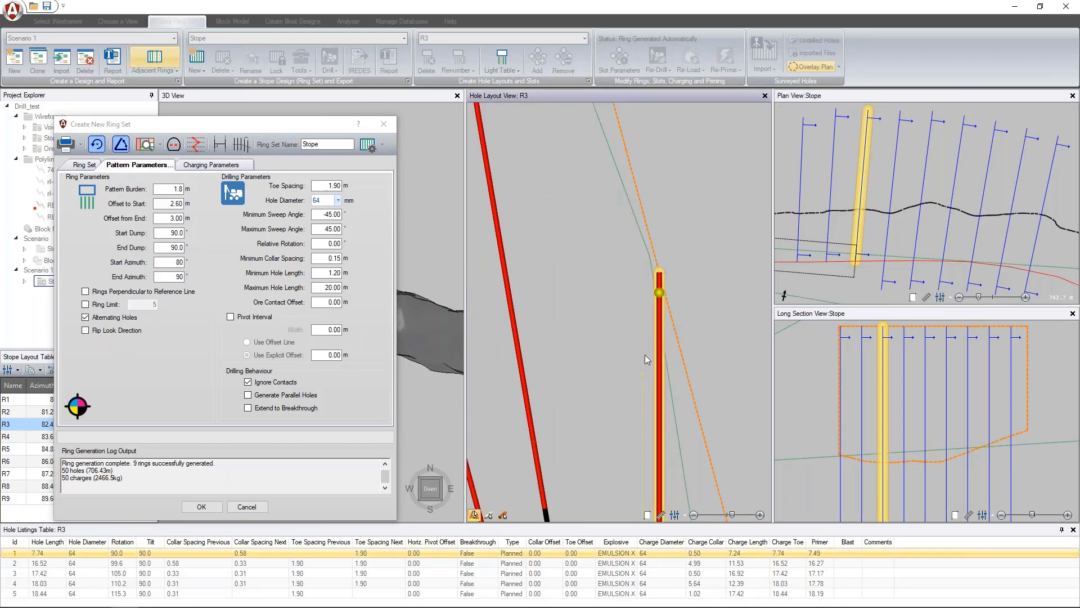
scroll(643, 392, down, 2)
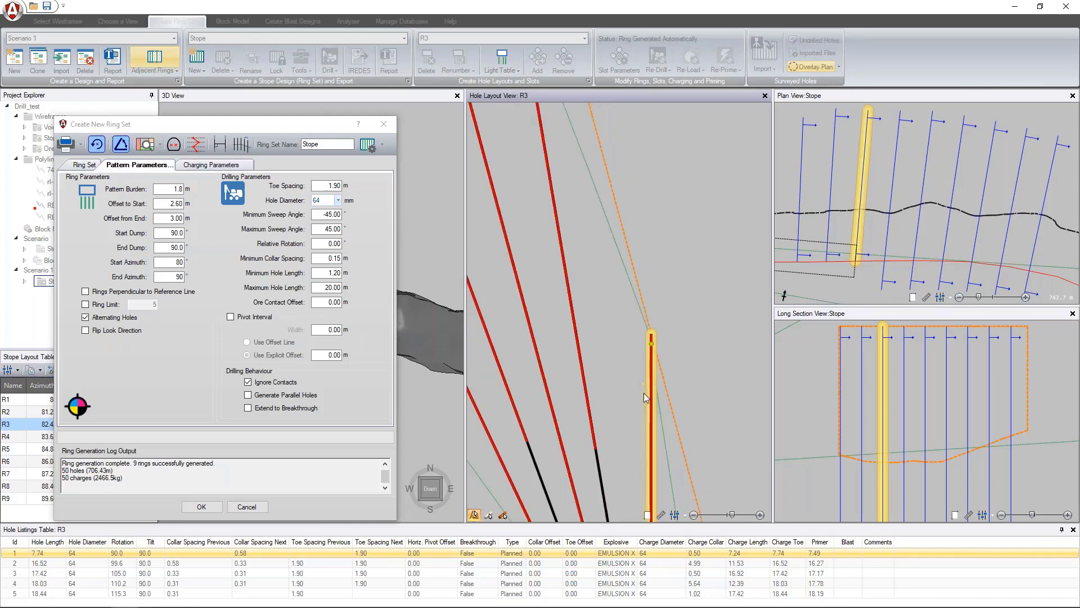
scroll(633, 396, down, 1)
scroll(620, 337, down, 4)
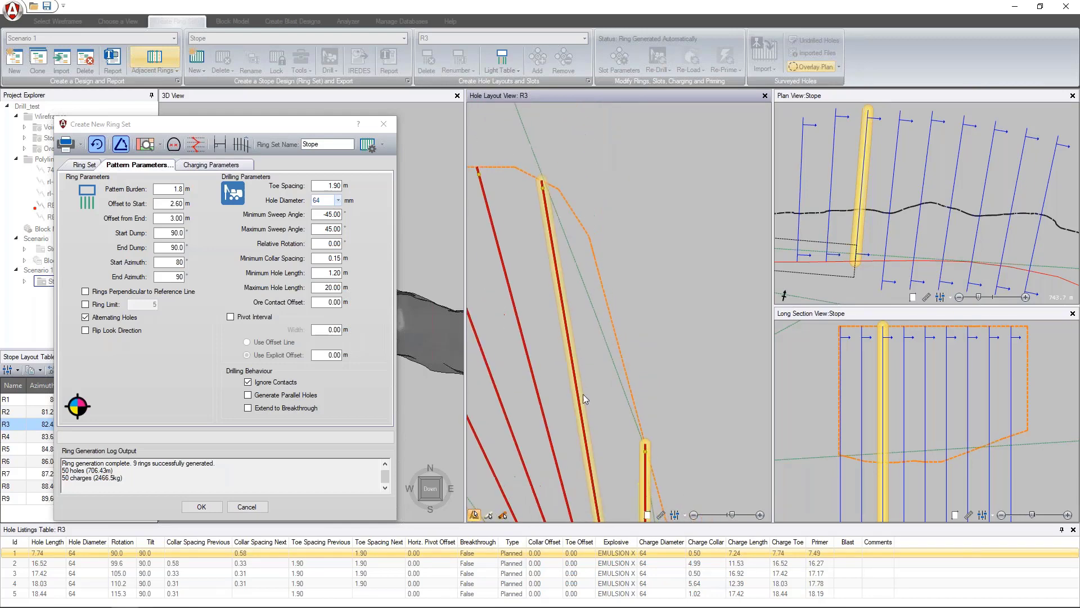
scroll(631, 414, up, 4)
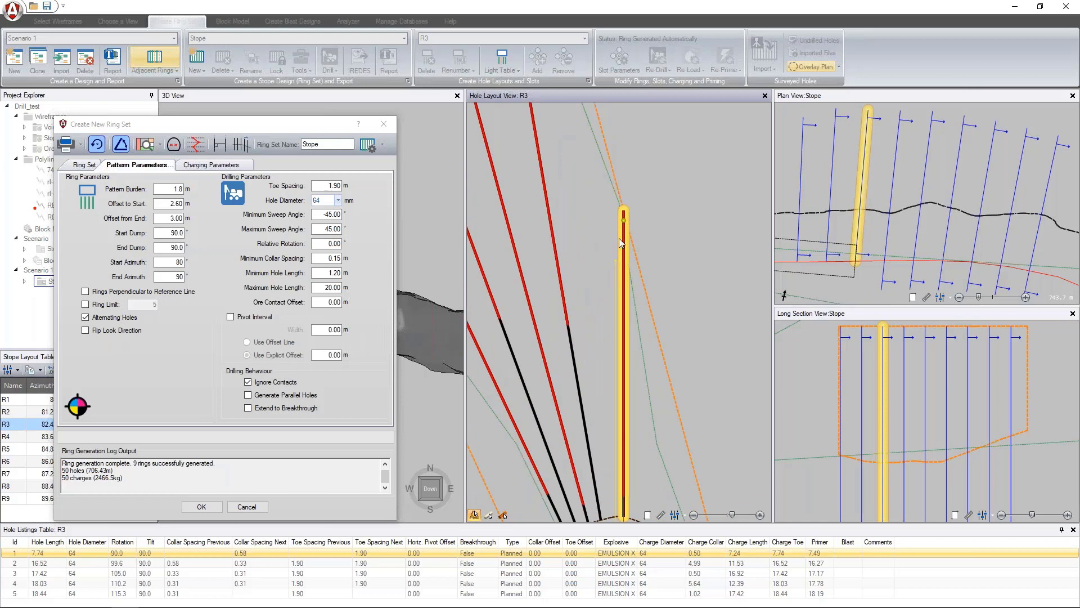
mouse_move(628, 228)
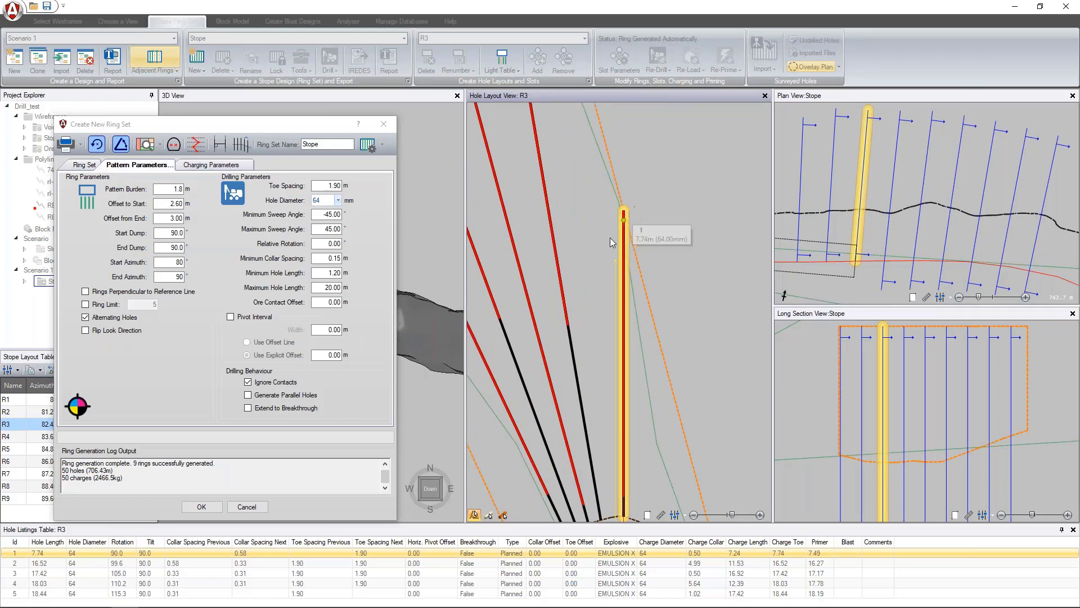
Step: Switch Ignore Contacts off and back on to compare the hole ends in rings R3 and R2
click(282, 384)
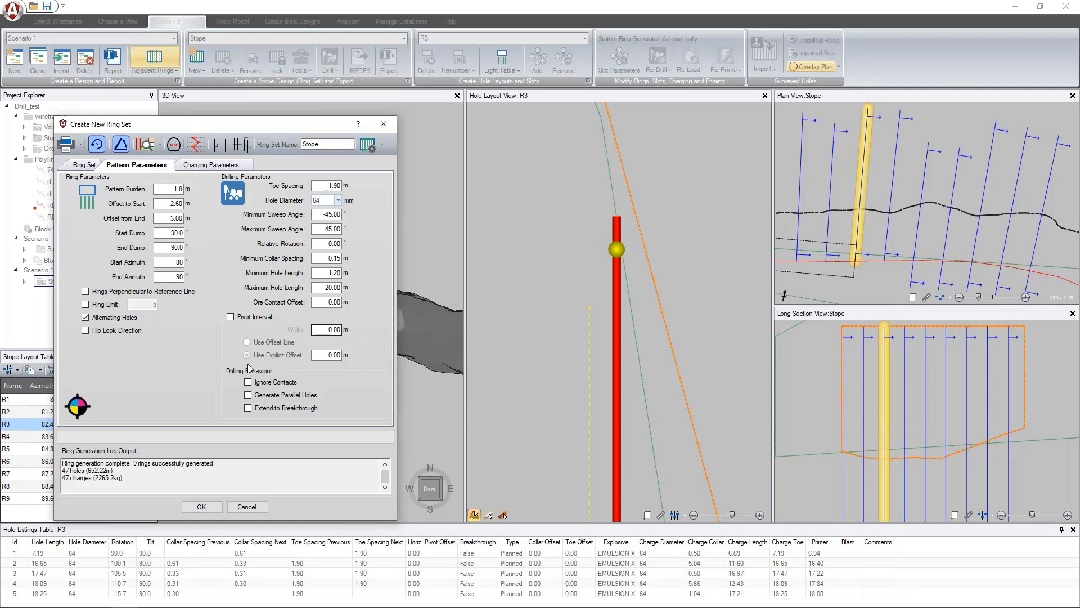
scroll(608, 338, down, 1)
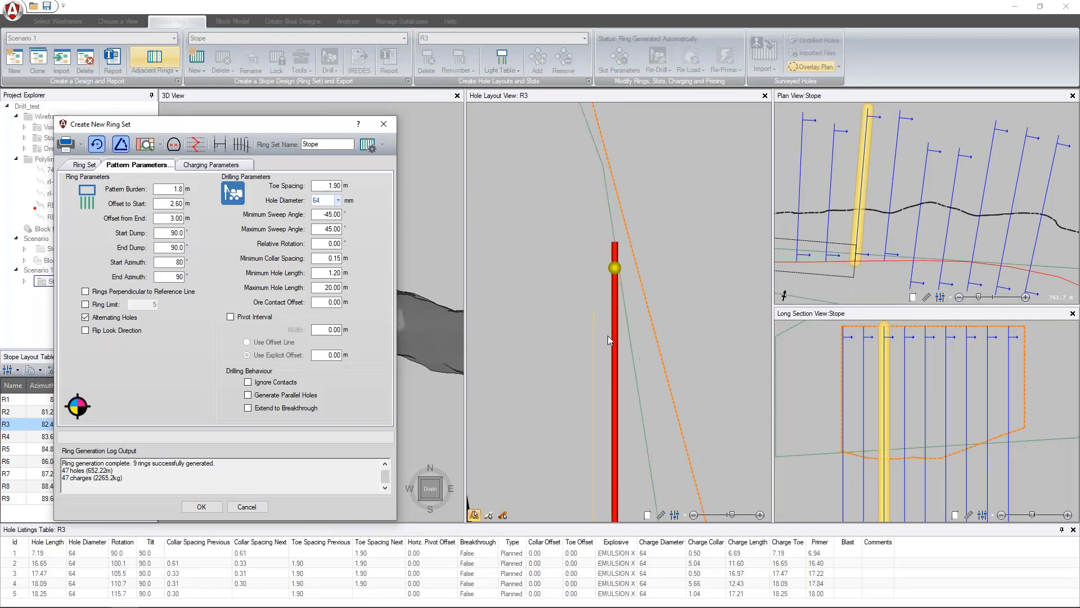
scroll(608, 335, down, 2)
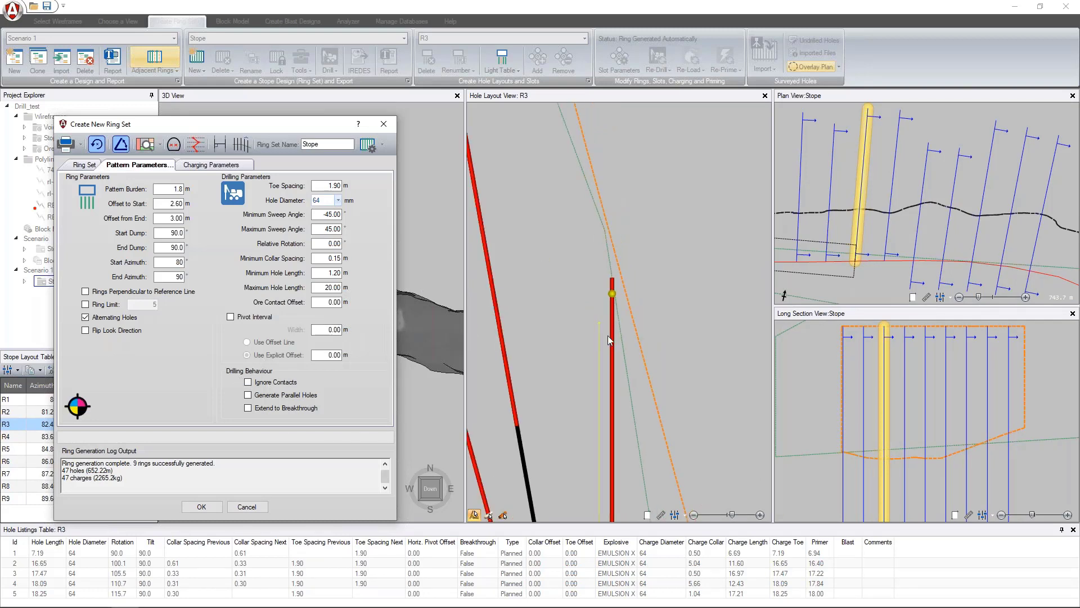
scroll(608, 336, down, 2)
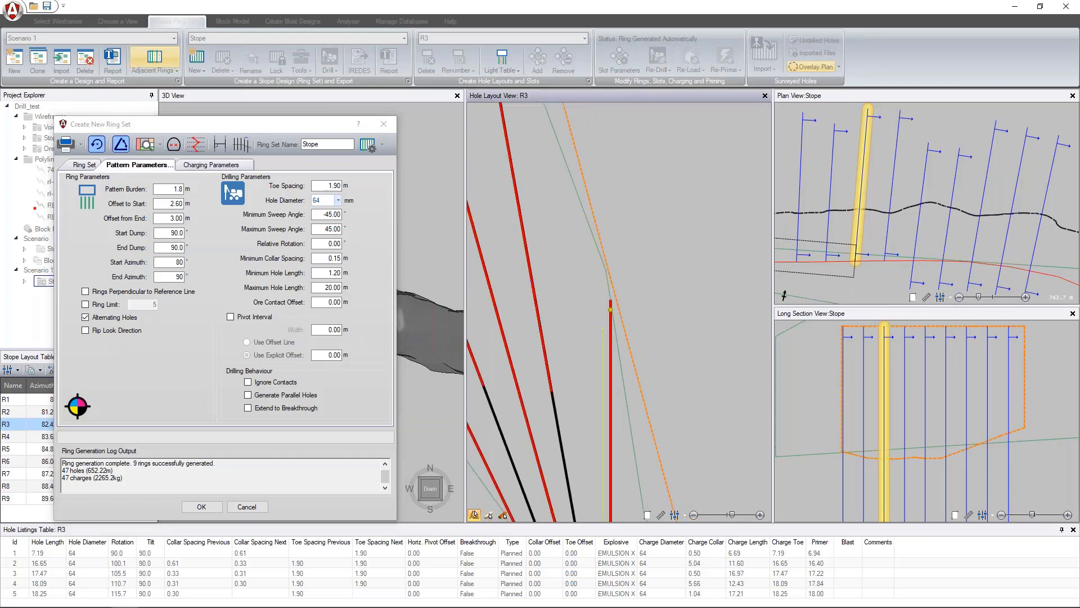
key(Down)
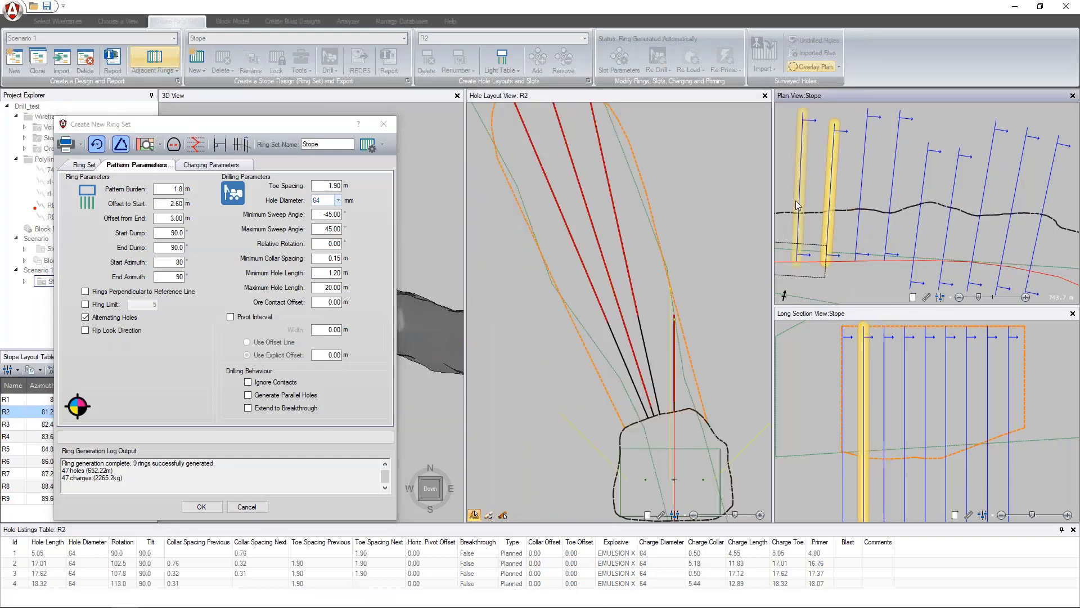
click(259, 383)
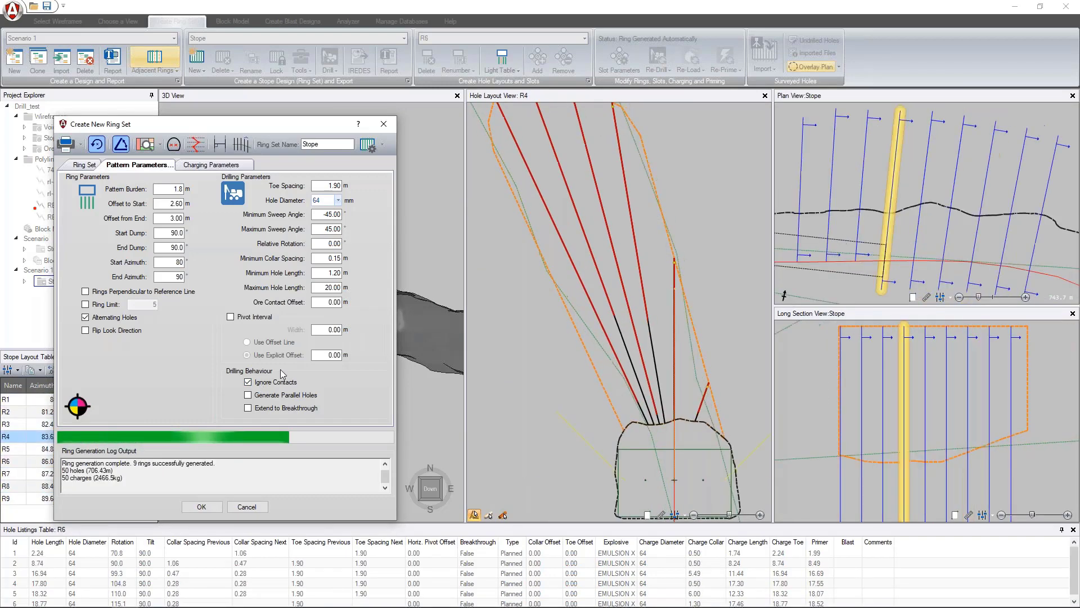
Step: Set the explosive in the ring set's charging parameters to EMULSION X
click(218, 167)
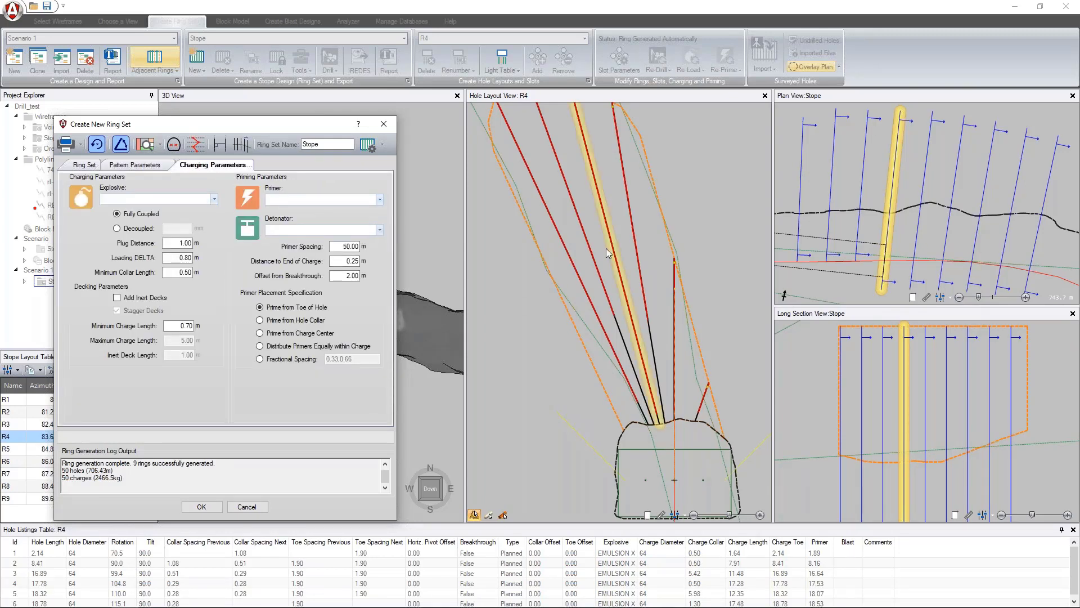
click(644, 259)
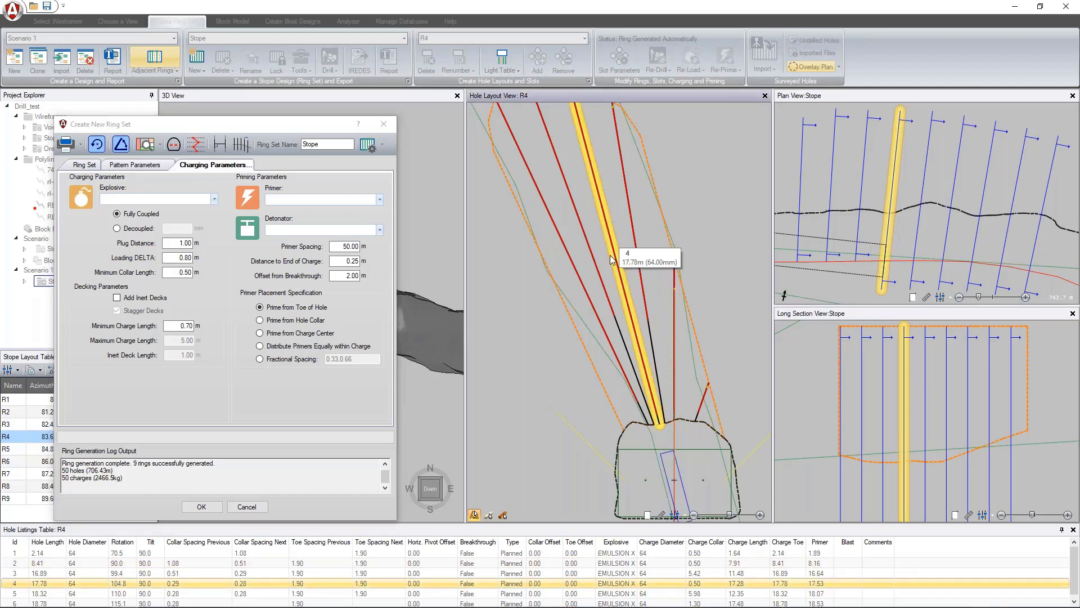
click(214, 200)
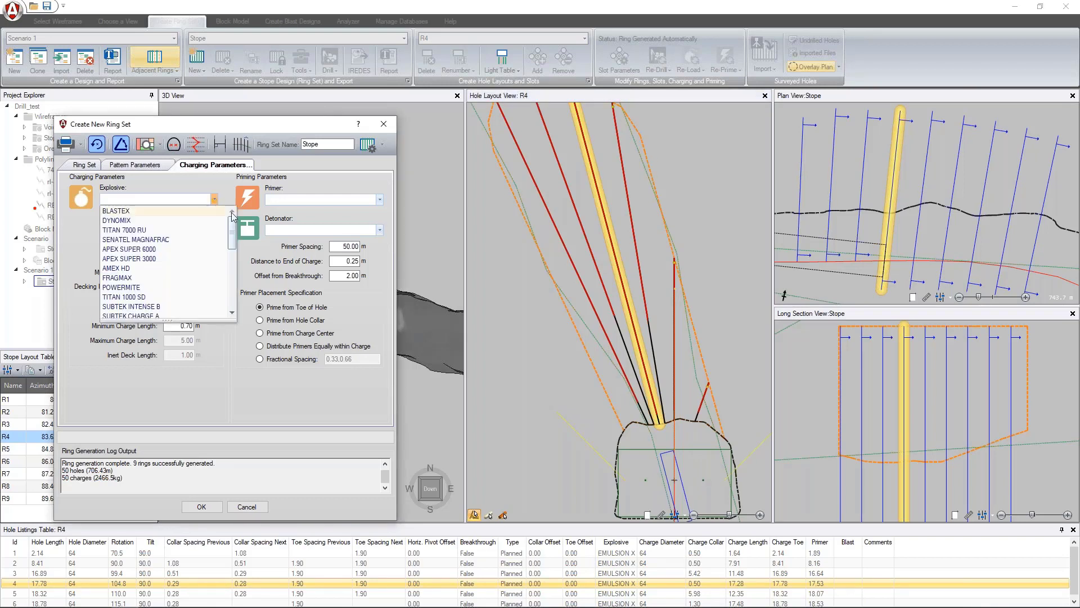
drag(235, 225, 236, 281)
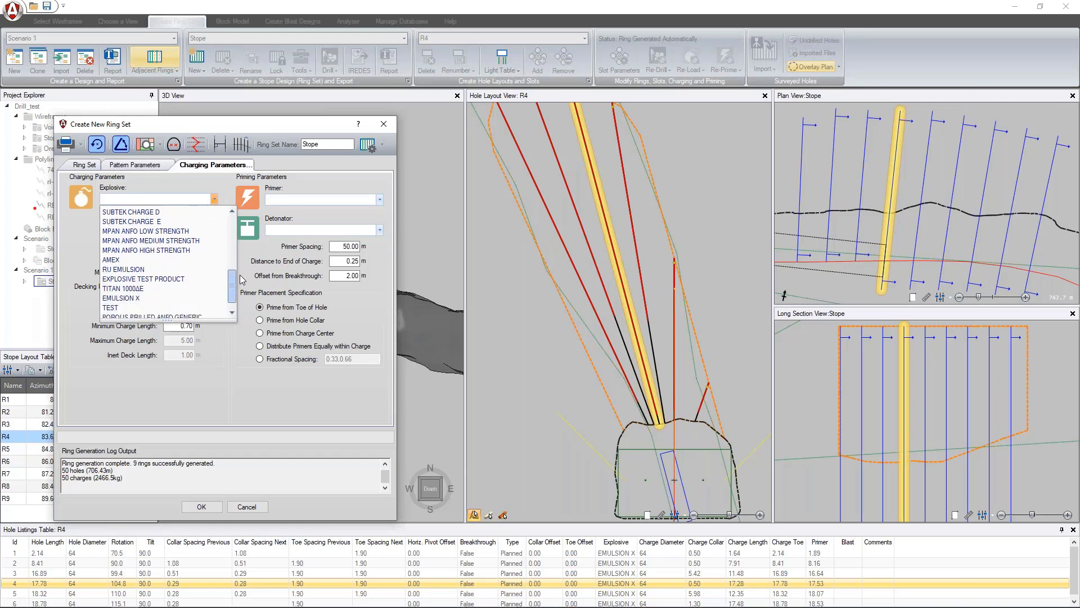
click(194, 297)
Step: Set the primer to TROJAN RINGPRIME and the detonator to NONEL MS SERIES
click(380, 200)
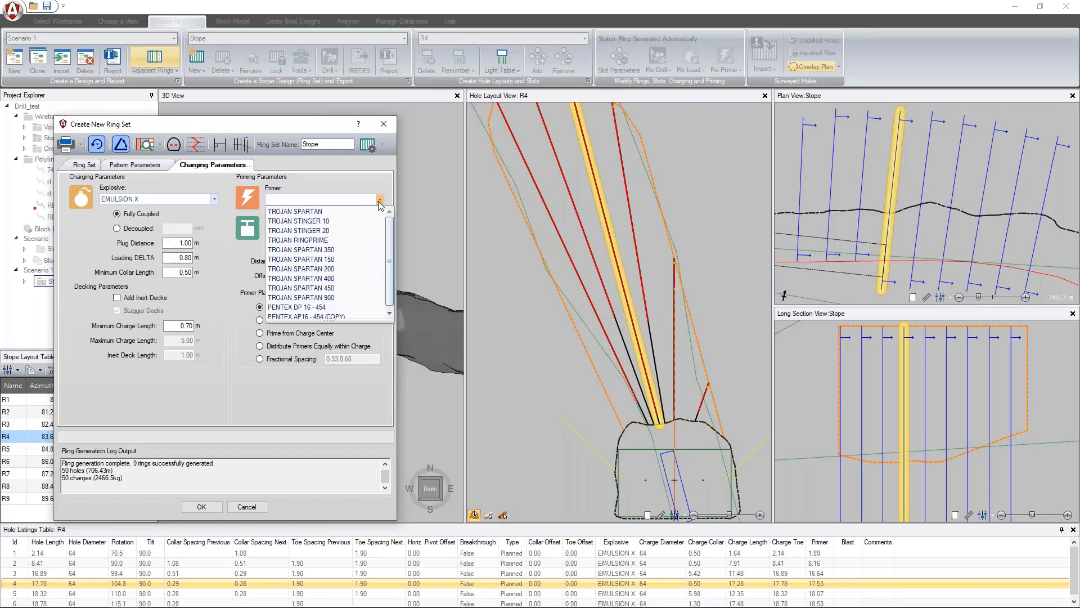
click(304, 240)
click(380, 230)
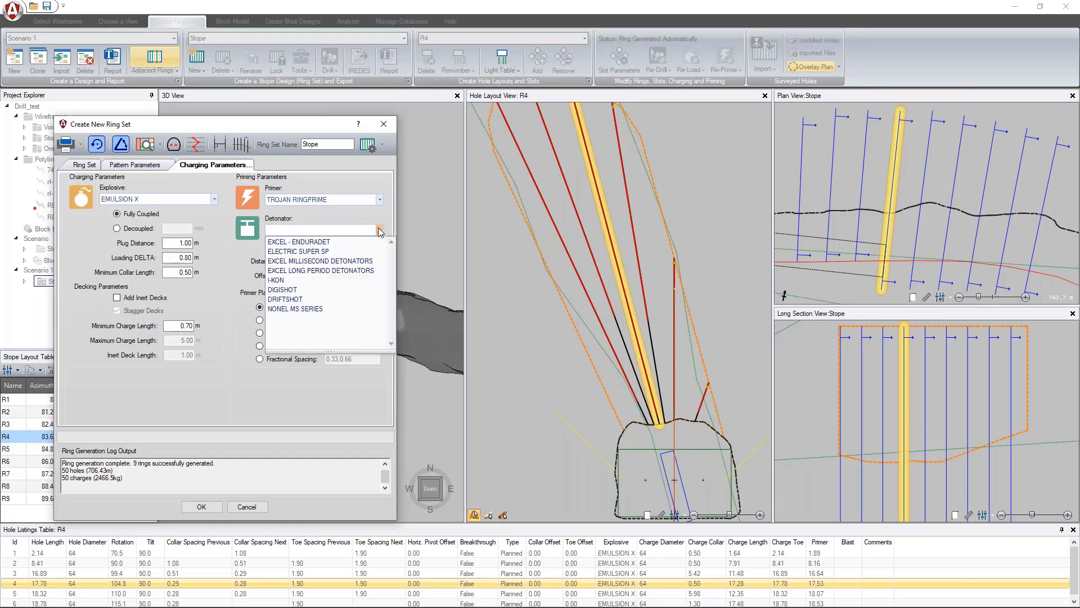
click(344, 309)
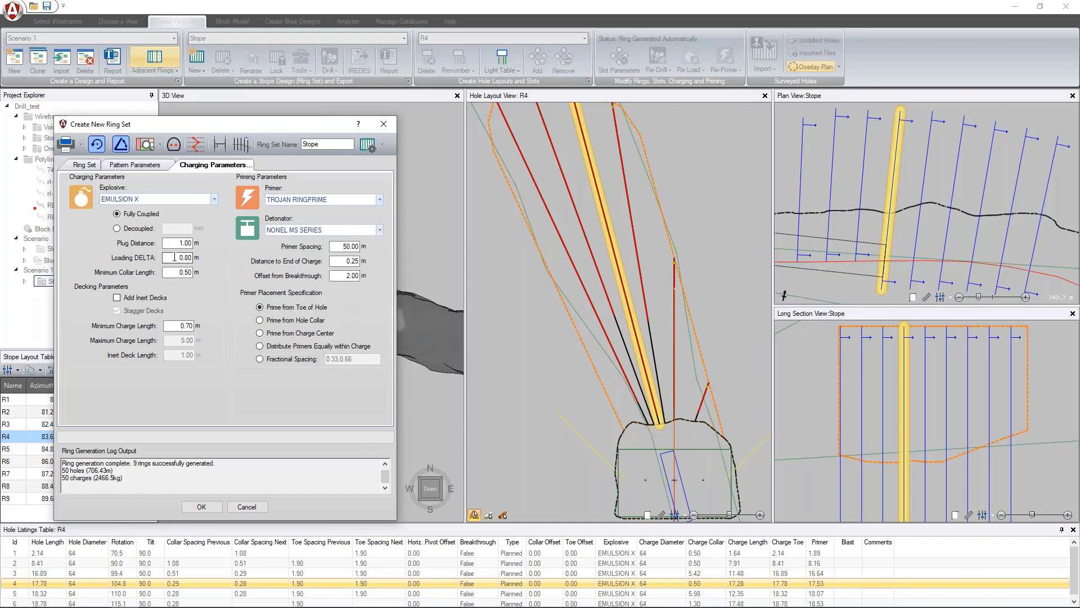
Step: Review the minimum collar length and Loading DELTA settings against the charge of hole 5 in ring R4
drag(179, 272, 196, 276)
click(182, 258)
click(566, 362)
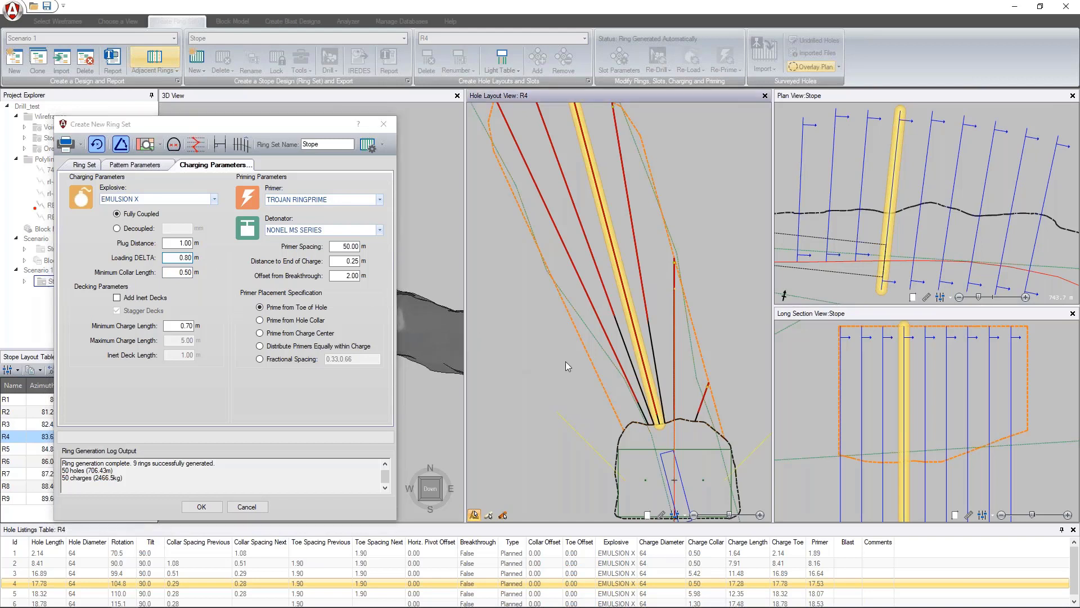
click(173, 257)
drag(172, 257, 192, 261)
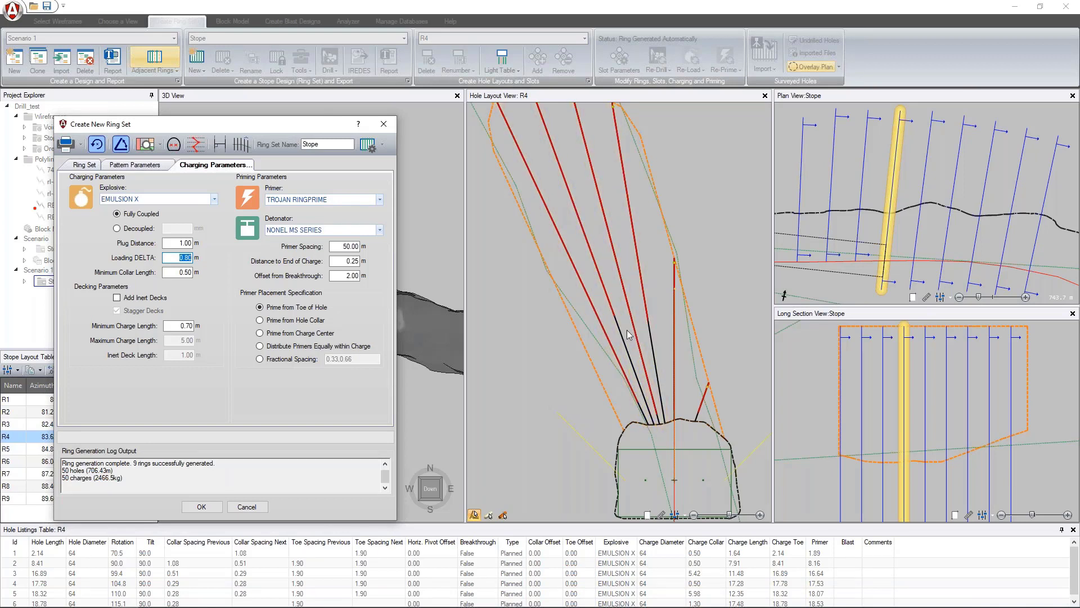
scroll(614, 304, up, 1)
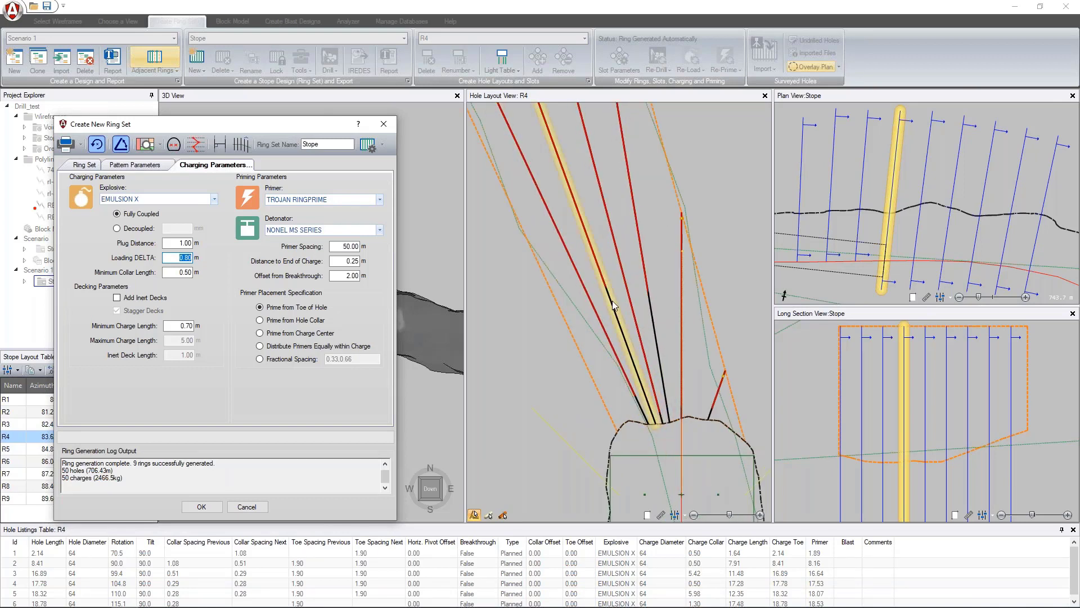
click(612, 301)
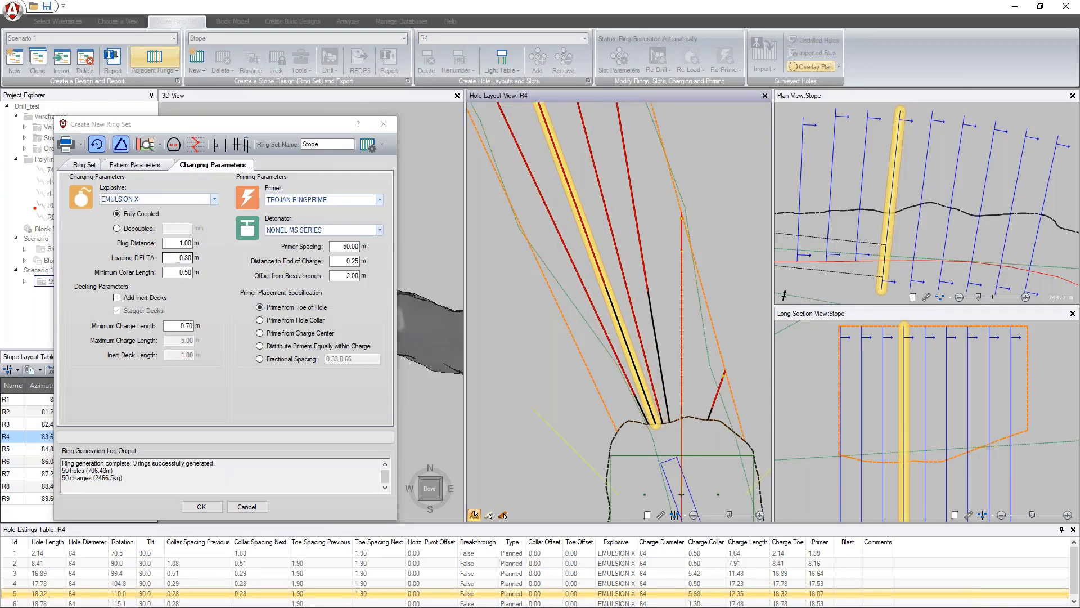
double_click(191, 258)
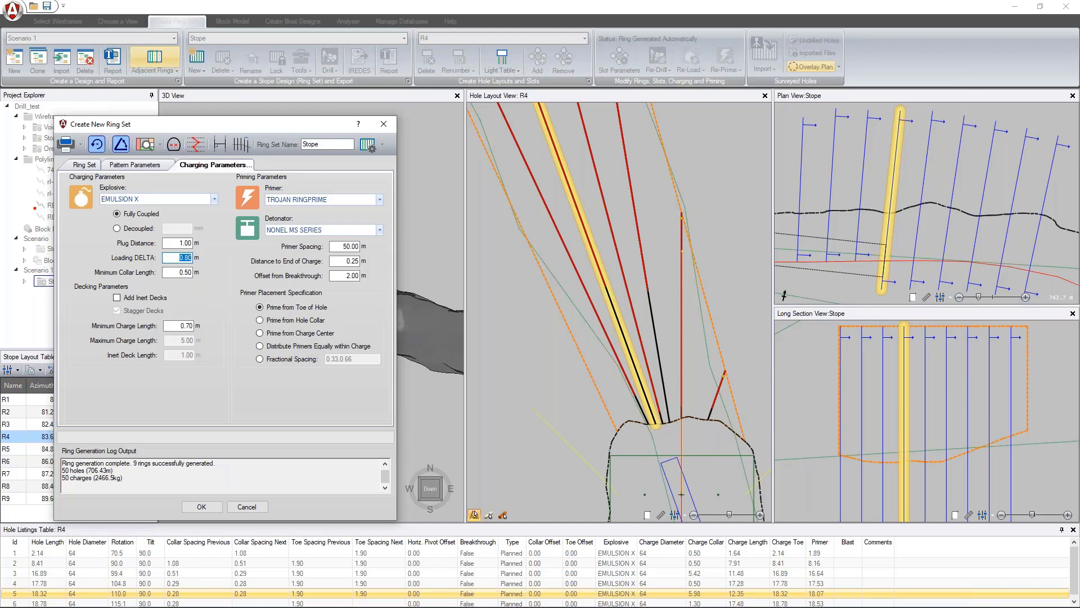
Step: Measure the perpendicular distance from the charge end of hole 5 to the neighbouring hole in ring R4
click(662, 516)
click(606, 286)
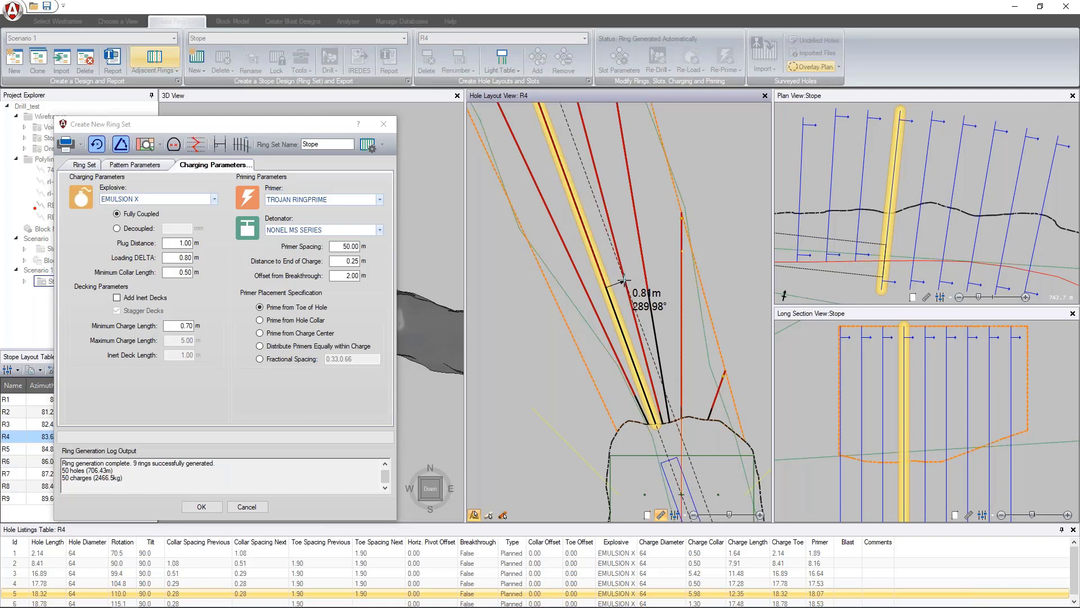
scroll(625, 279, up, 1)
scroll(625, 280, up, 4)
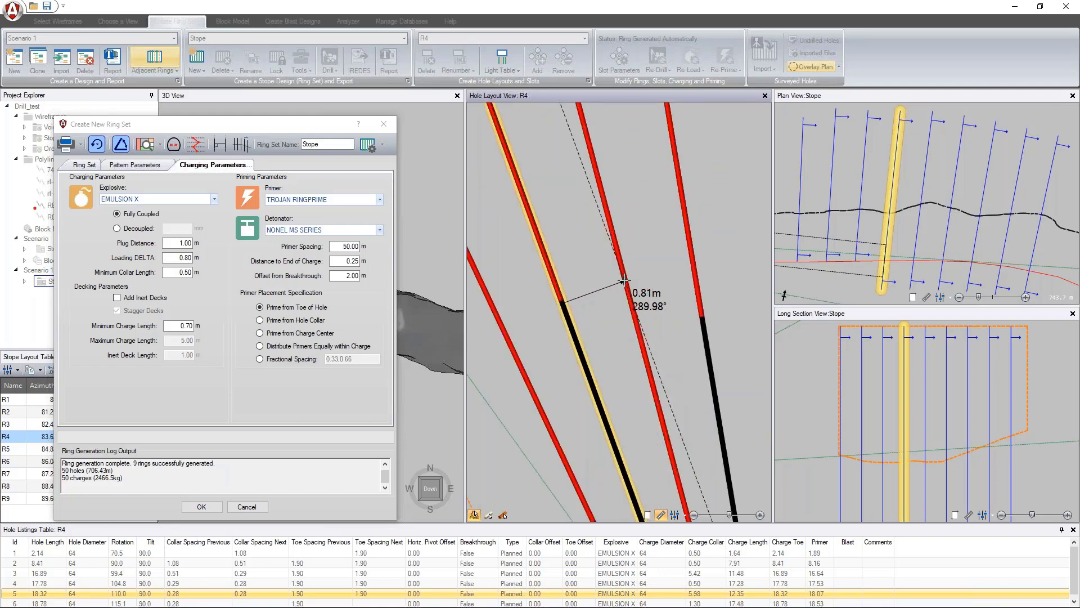
scroll(625, 279, down, 5)
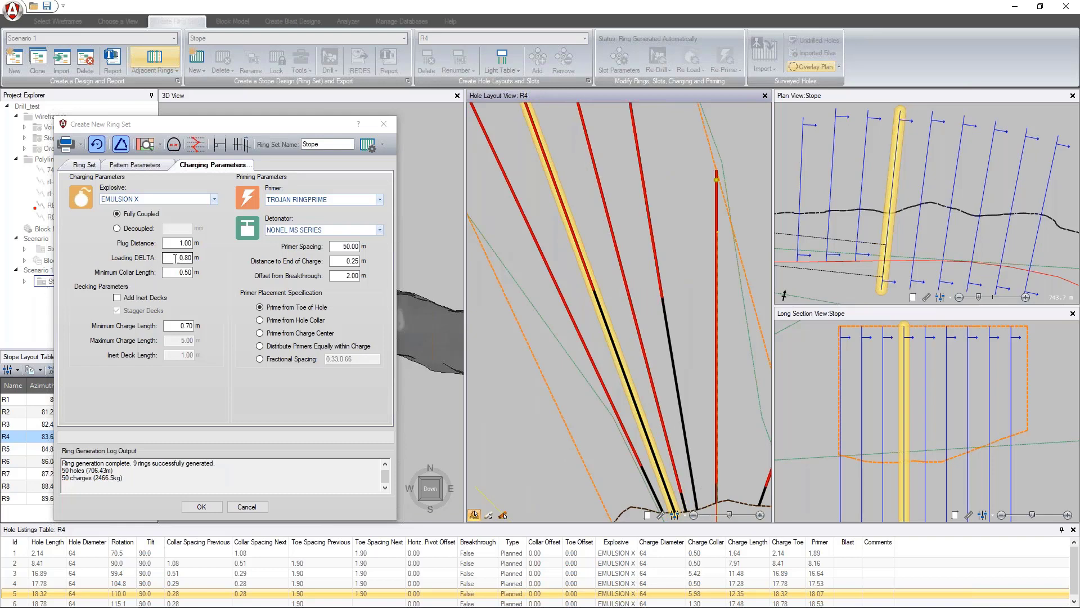
Step: Review the Plug Distance, Loading DELTA and Primer Spacing settings against the whole R4 ring layout
click(175, 258)
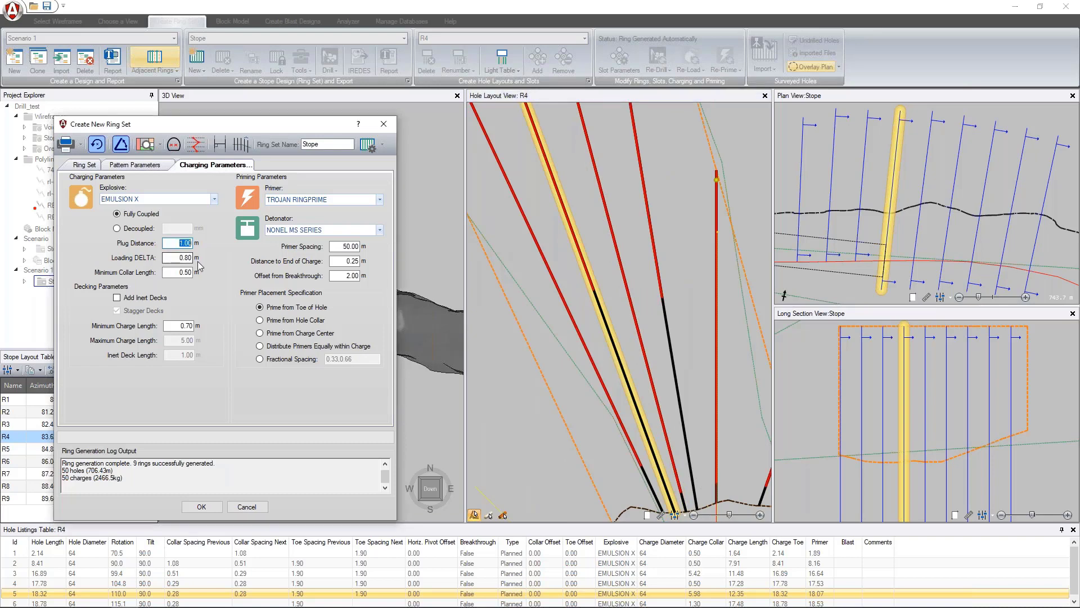
scroll(538, 263, down, 2)
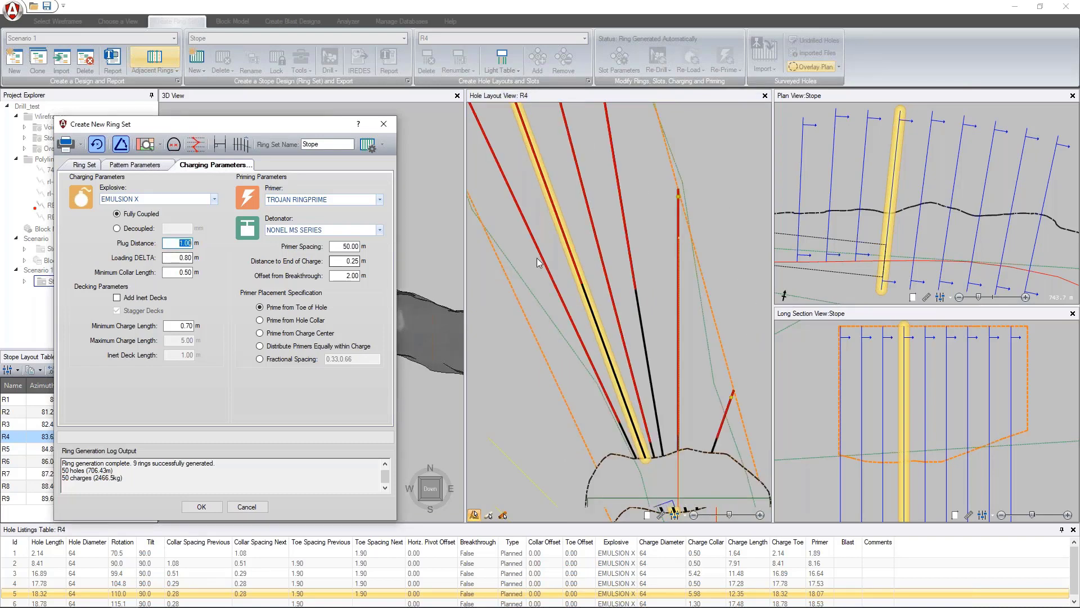
scroll(539, 263, down, 3)
middle_drag(598, 212, 642, 291)
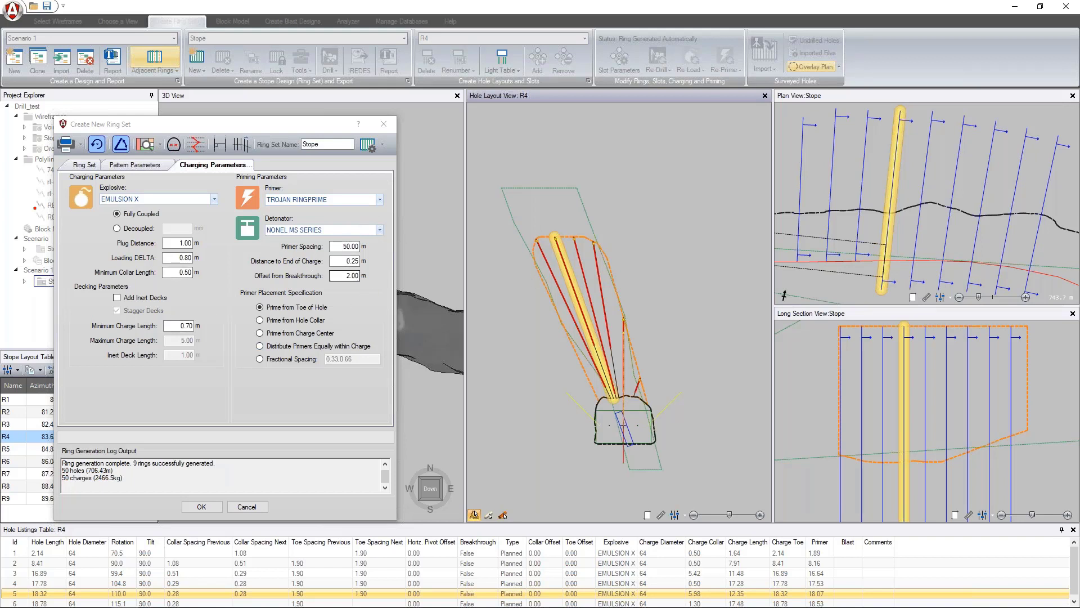
click(343, 246)
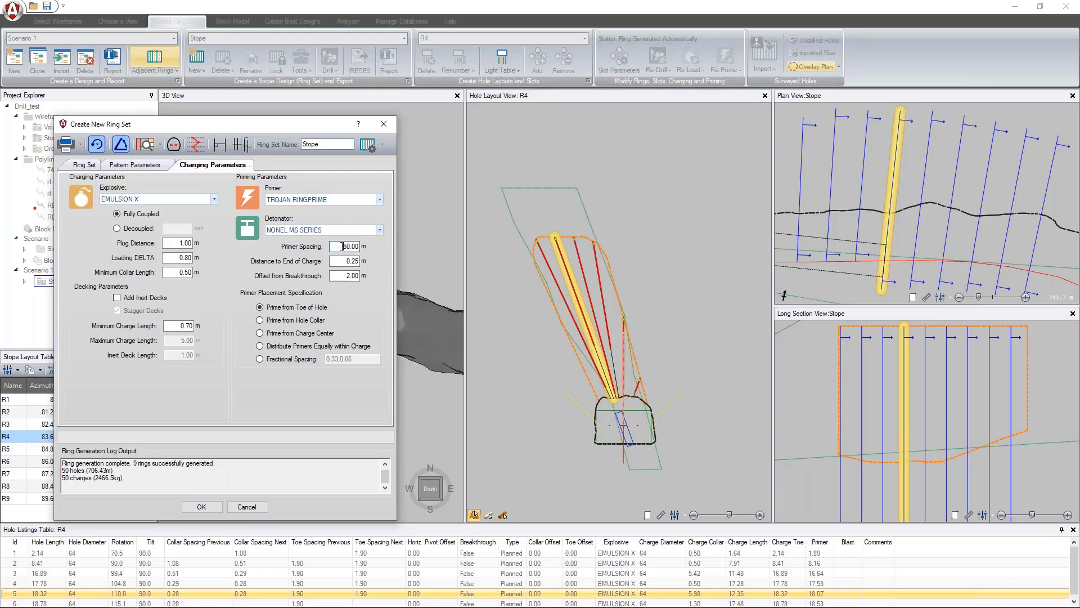
Step: Set the primer spacing to 20 m
double_click(342, 247)
text(20)
double_click(347, 261)
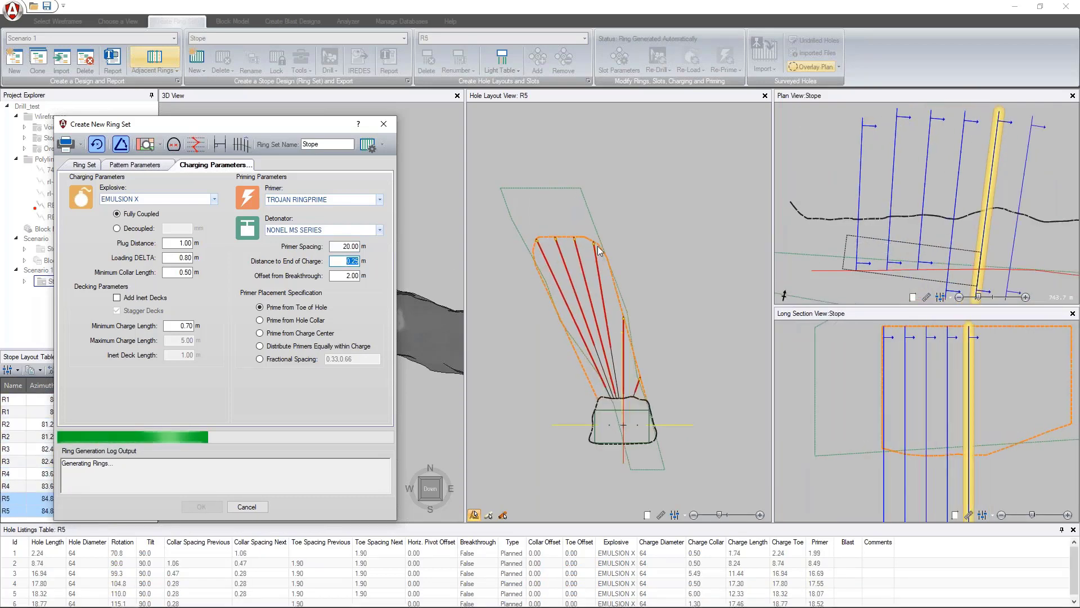
Step: Try a primer spacing of 10 m for the stope rings
double_click(347, 246)
text(1)
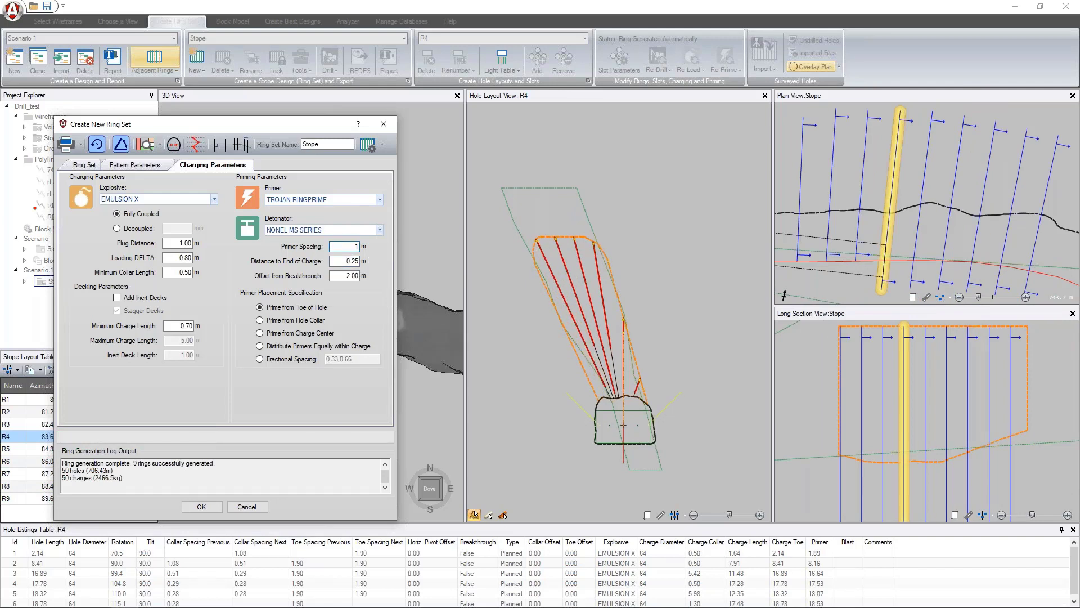
text(0)
key(Tab)
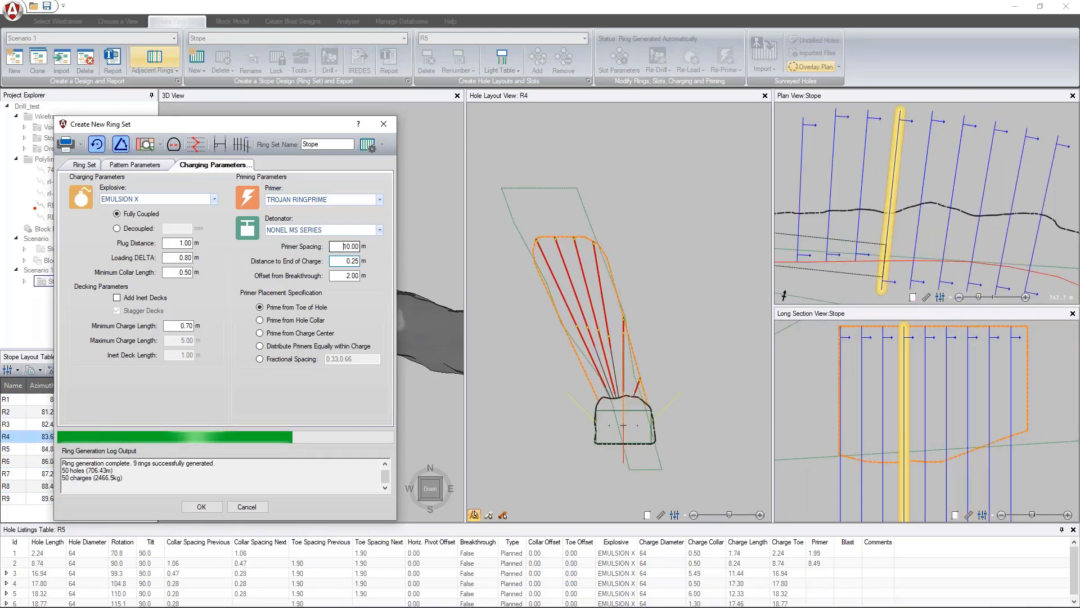
Step: Return the primer spacing to 20 m and regenerate the rings
double_click(343, 246)
text(20)
double_click(349, 262)
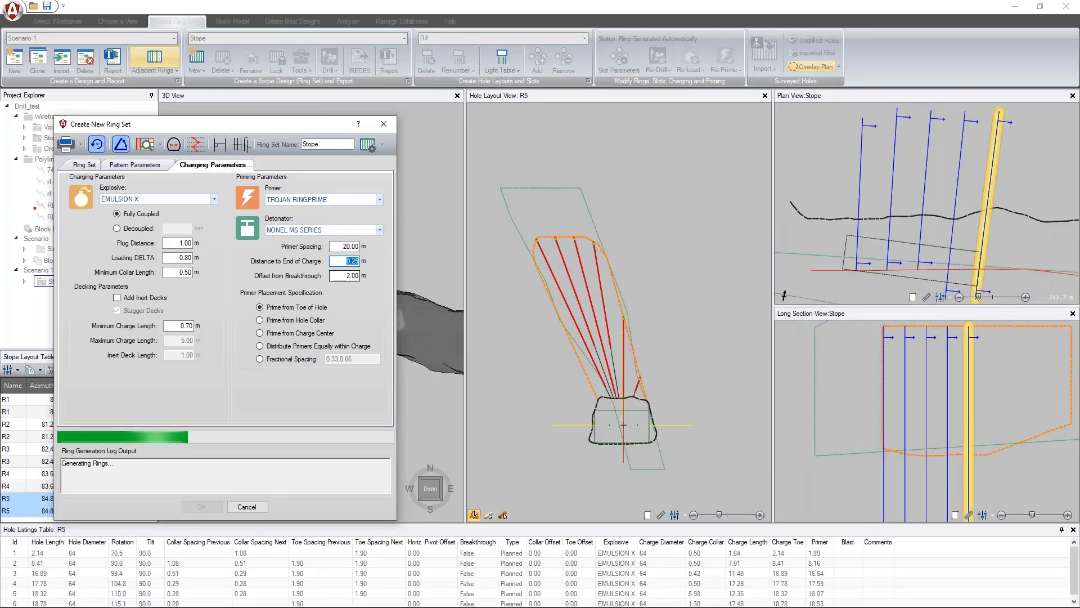
key(Tab)
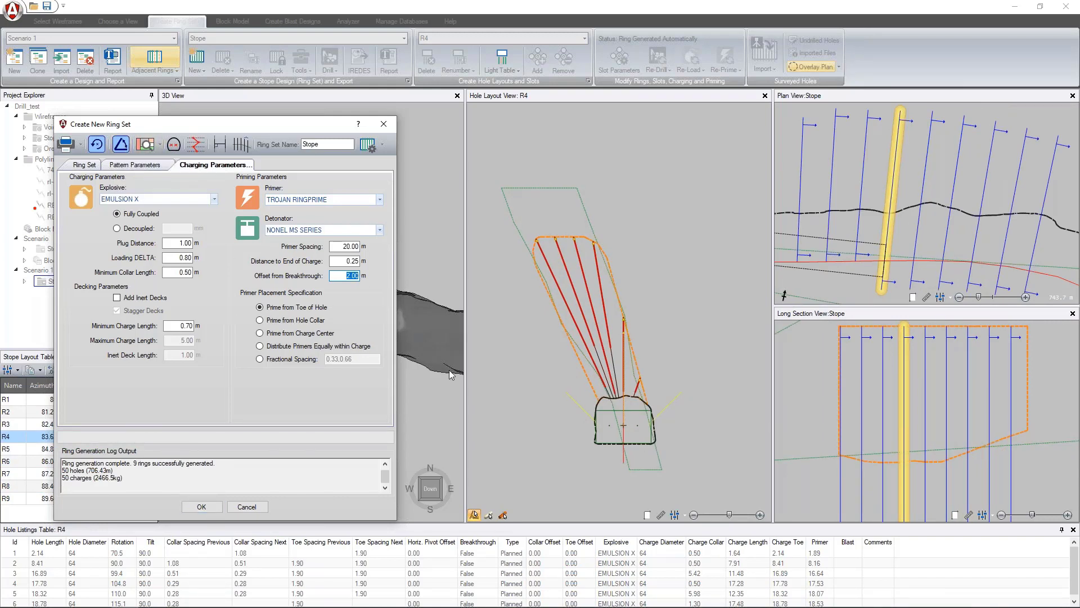
Step: Check the hole layouts of rings R1 to R7 one by one and accept the new Stope ring set
click(799, 182)
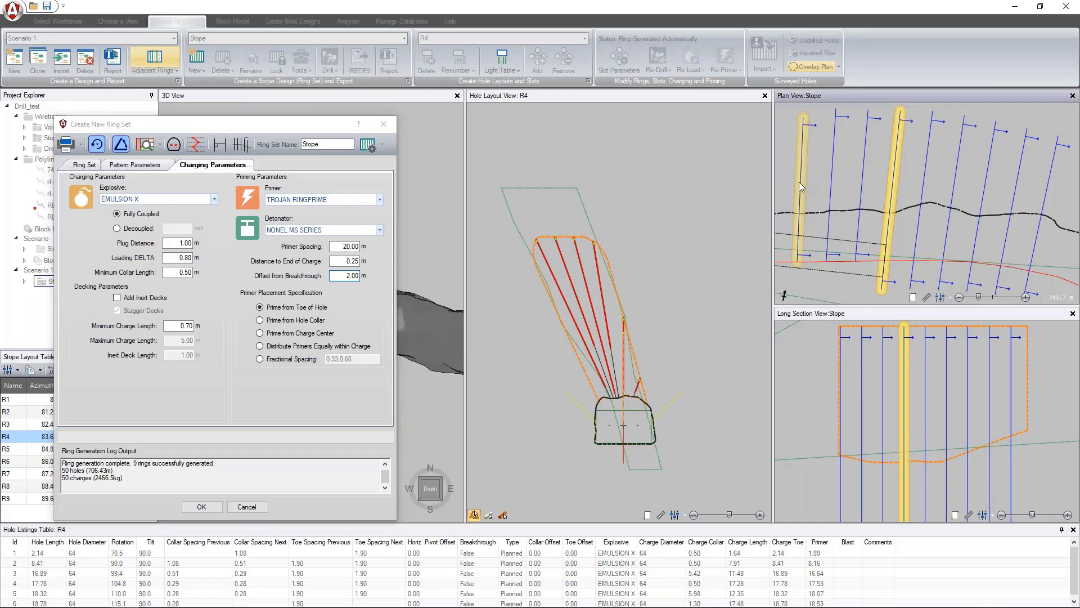
click(832, 190)
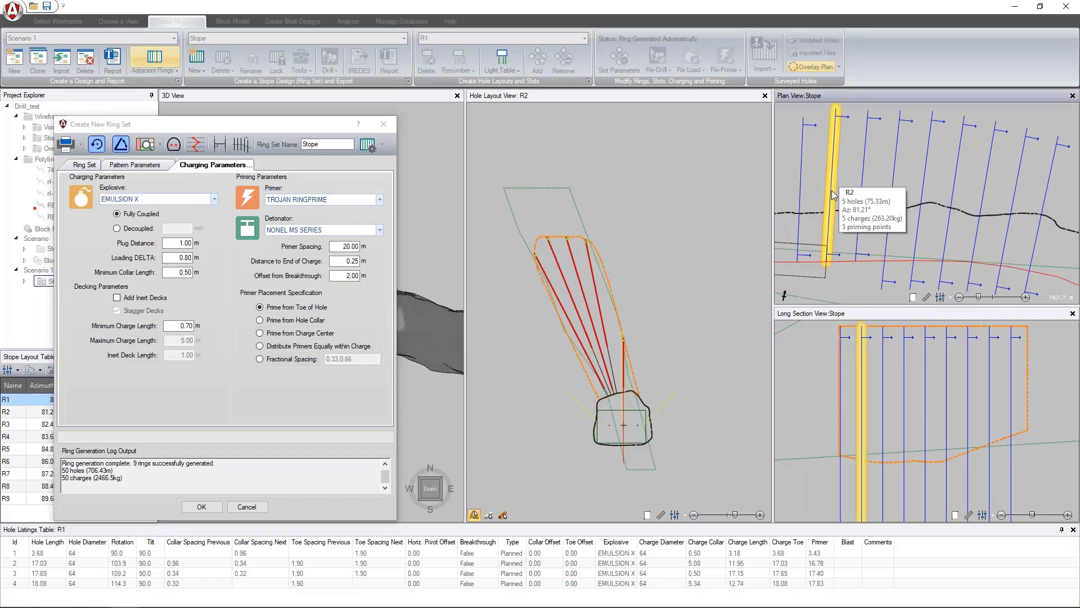
click(860, 195)
click(894, 198)
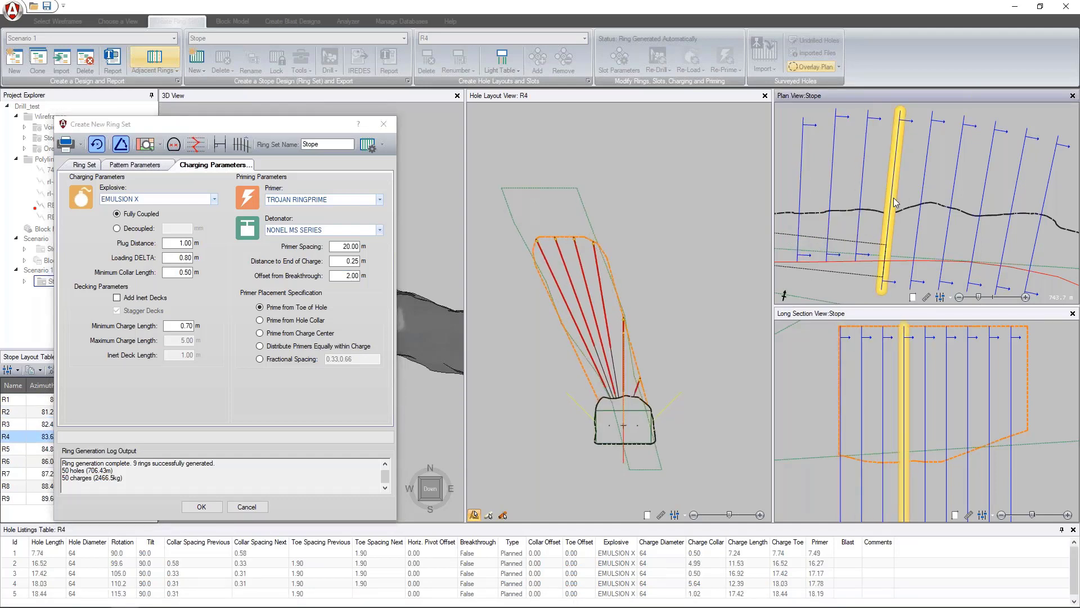
click(926, 197)
click(955, 193)
click(984, 190)
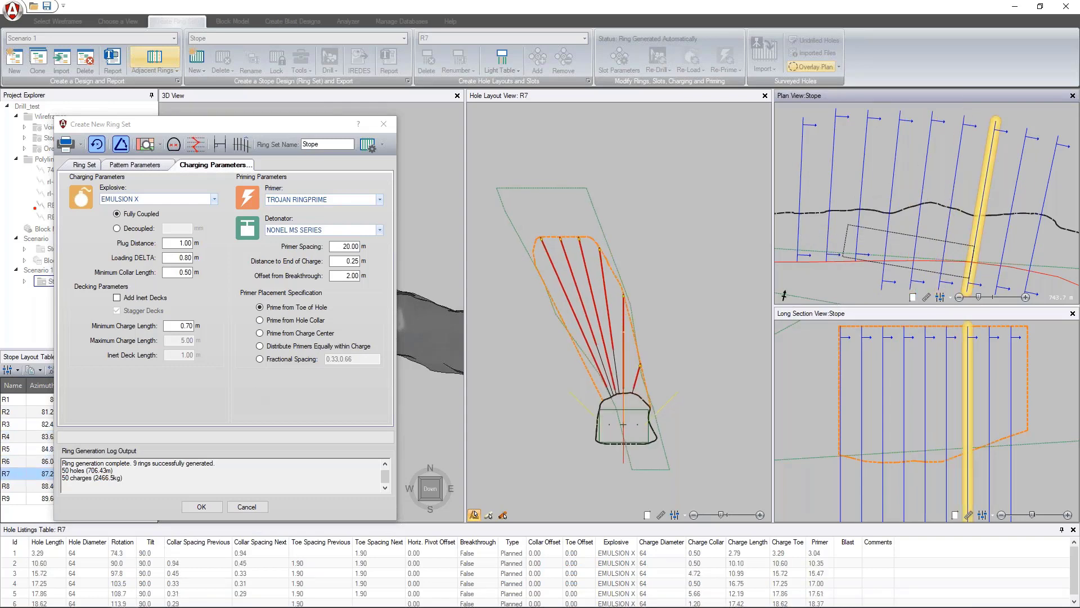
click(201, 507)
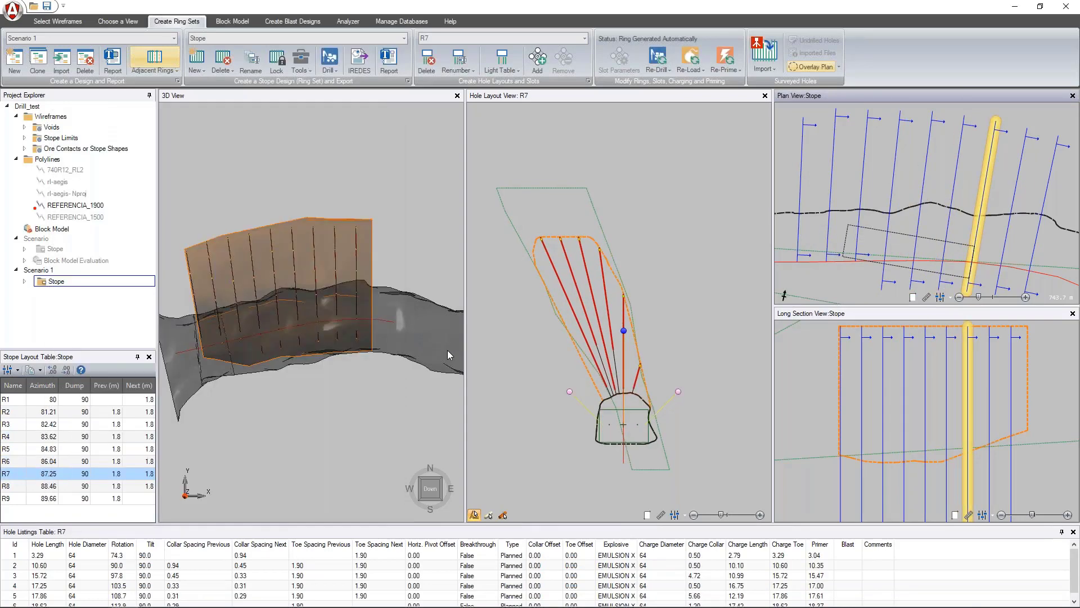
Step: Rotate the drilling pattern of ring R1 towards the stope so that hole 1 lies at about 98.4°
click(799, 209)
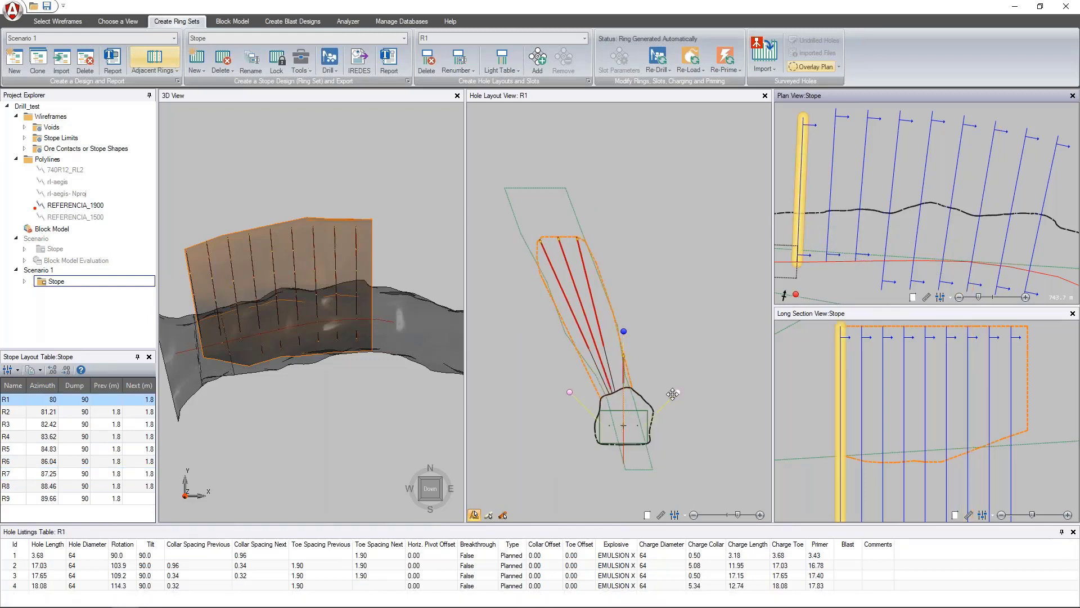
scroll(618, 362, up, 1)
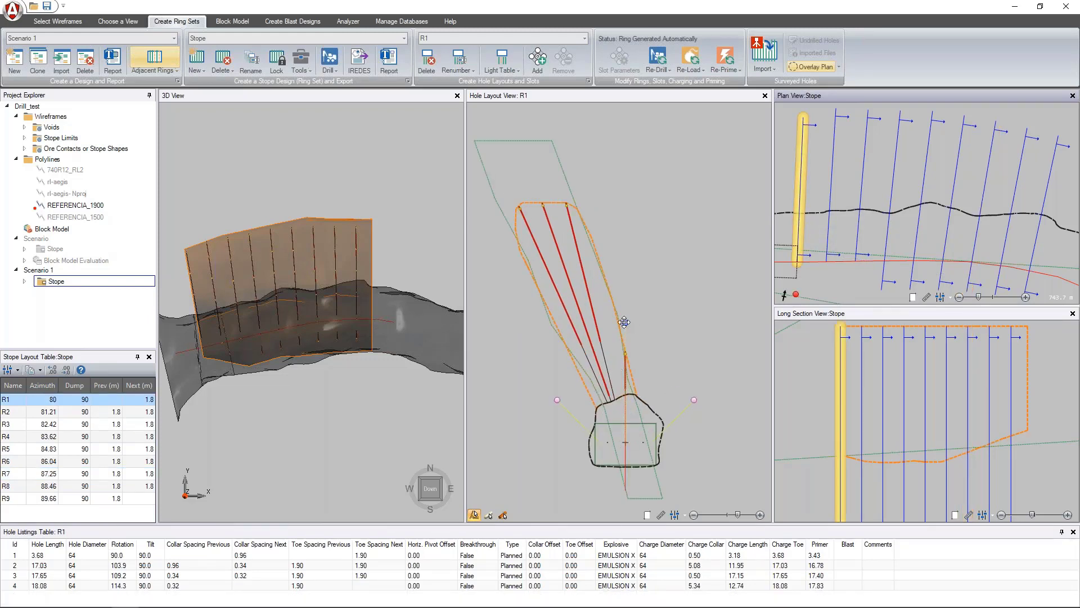
drag(625, 325, 606, 325)
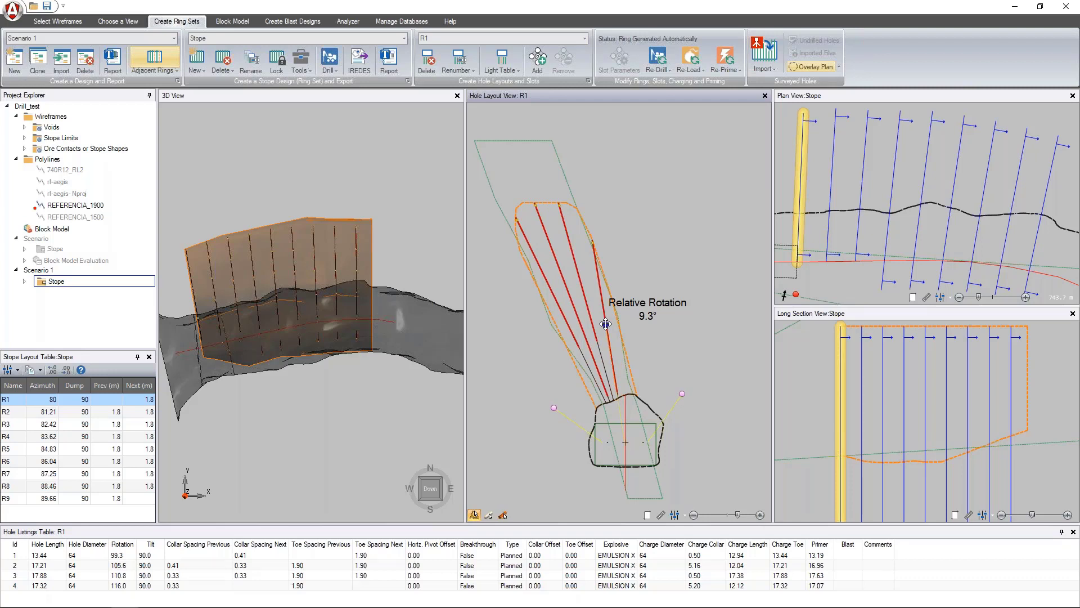
drag(606, 324, 607, 324)
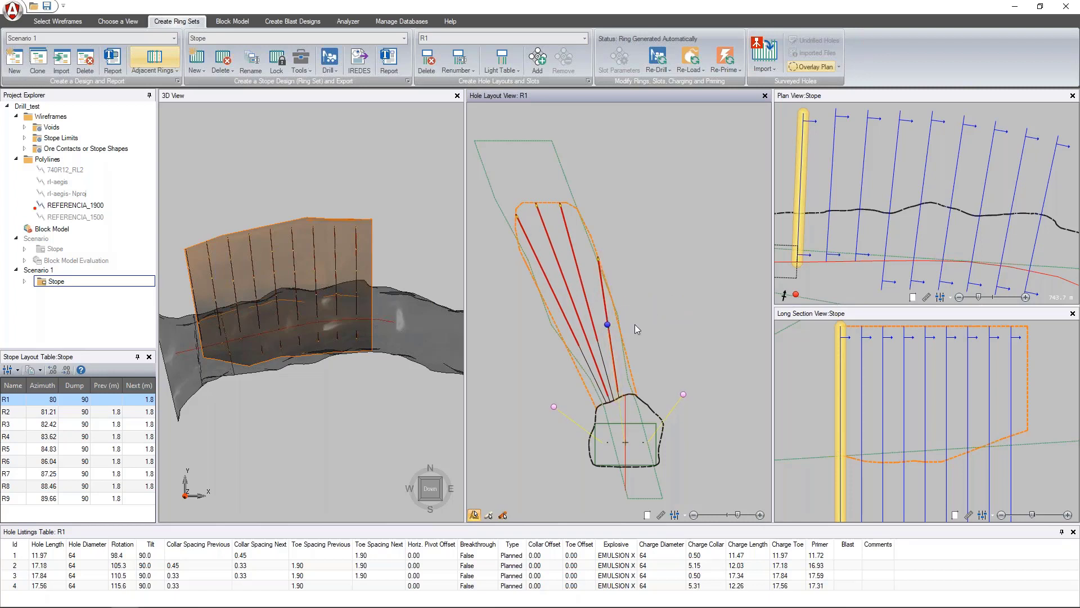
Step: Examine hole 1 in rings R1 and R2 against the stope outline and the neighbouring holes
scroll(655, 381, up, 1)
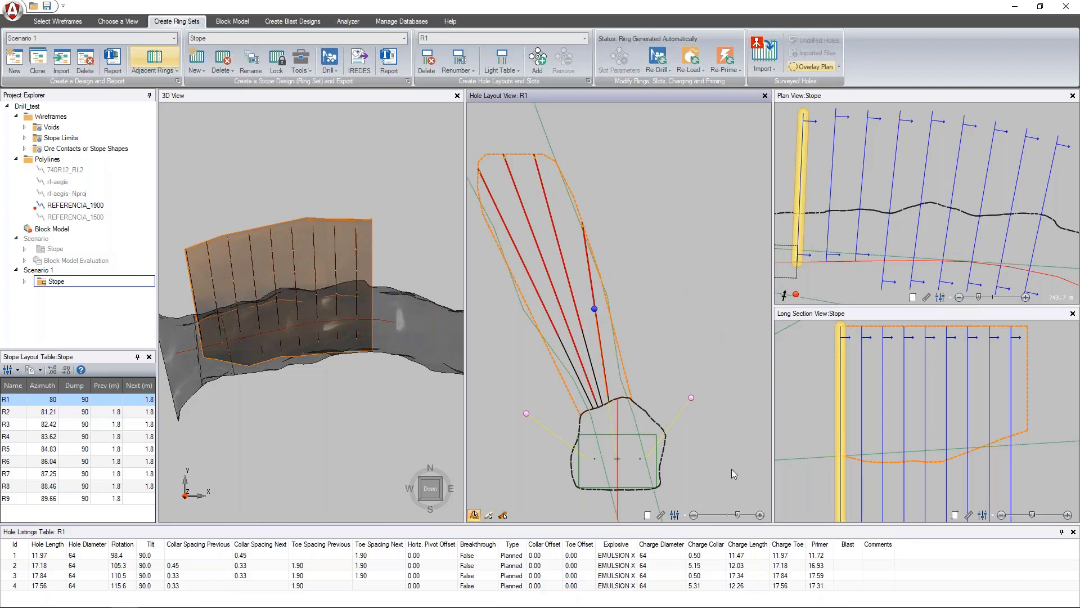
middle_drag(633, 256, 652, 256)
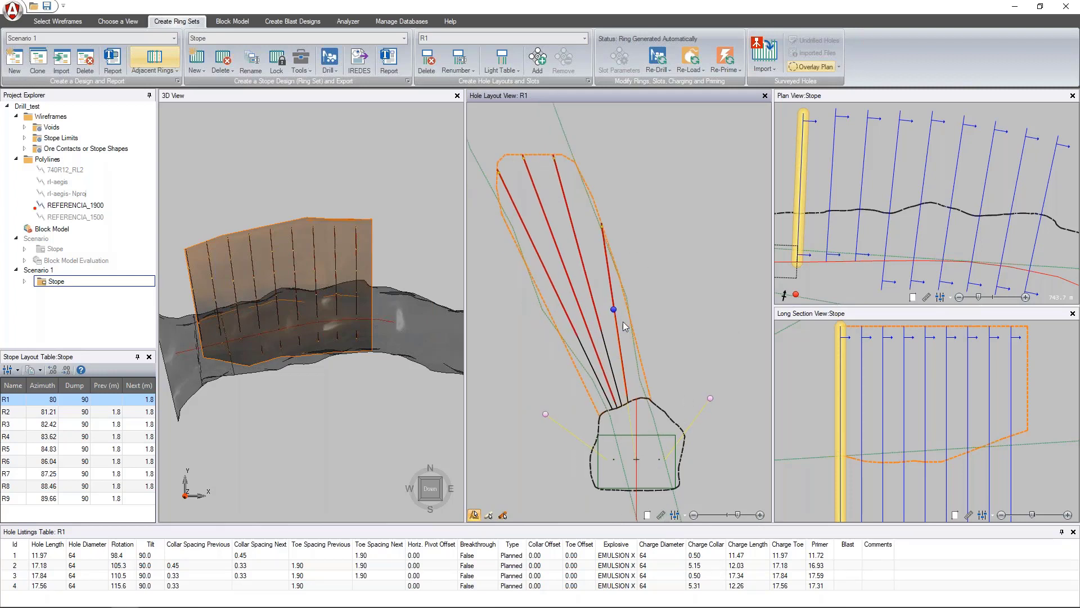
mouse_move(612, 310)
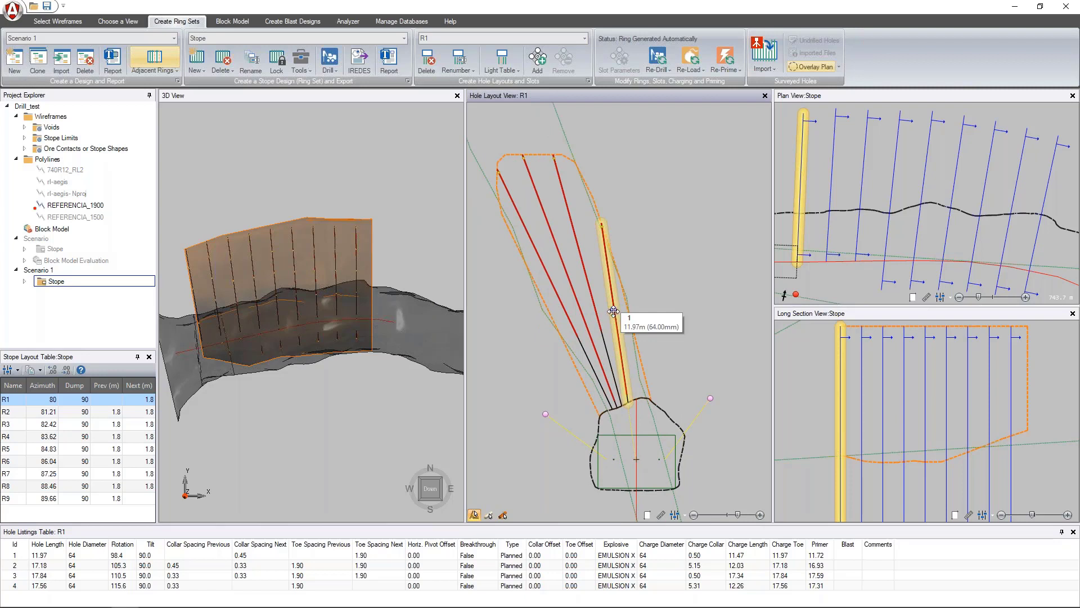
click(613, 310)
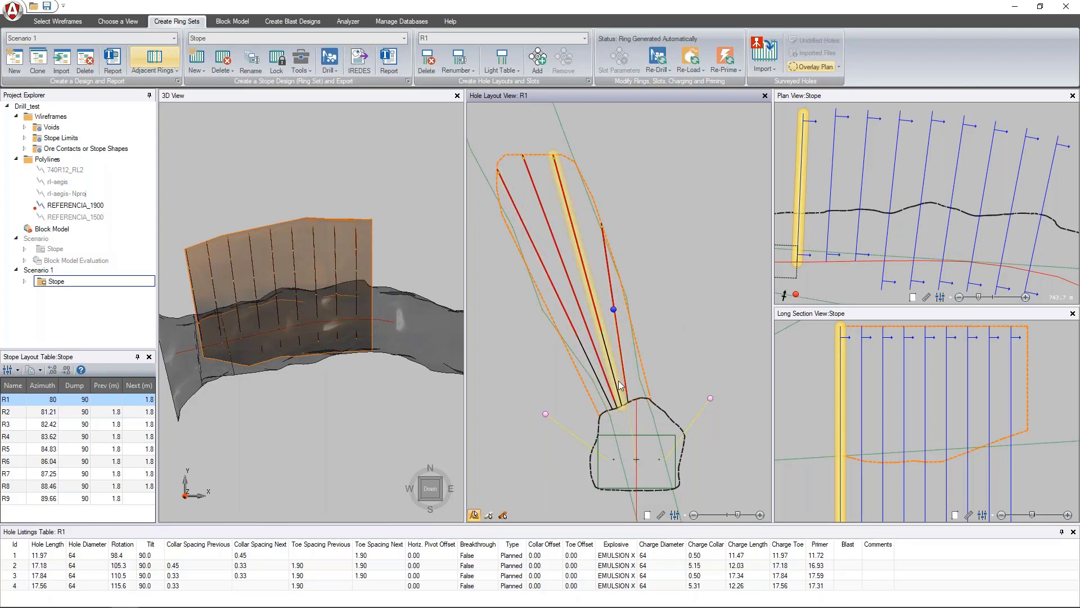
mouse_move(601, 389)
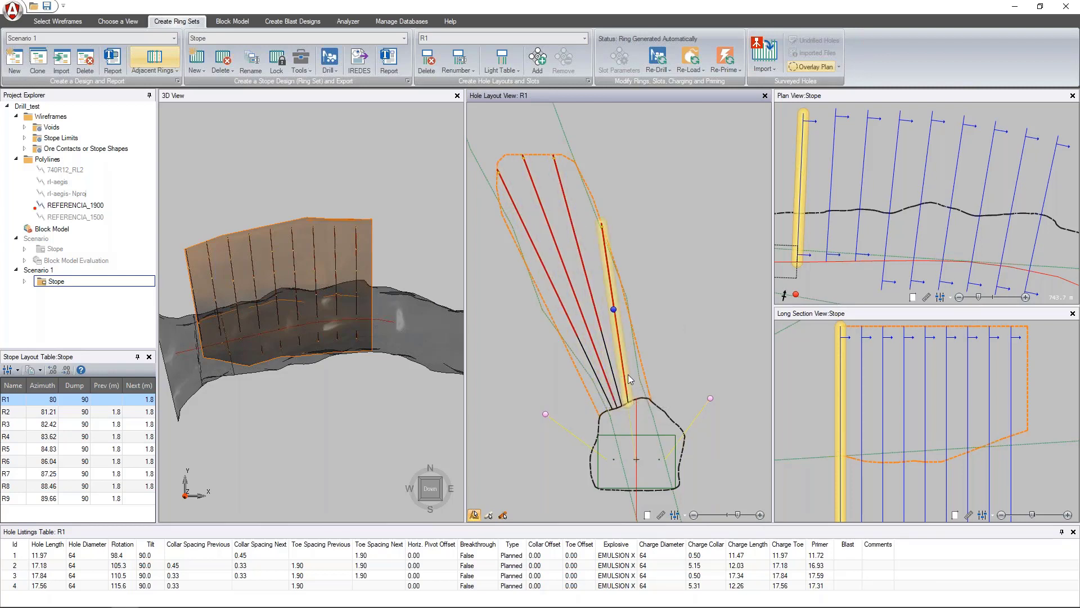
mouse_move(628, 374)
click(833, 212)
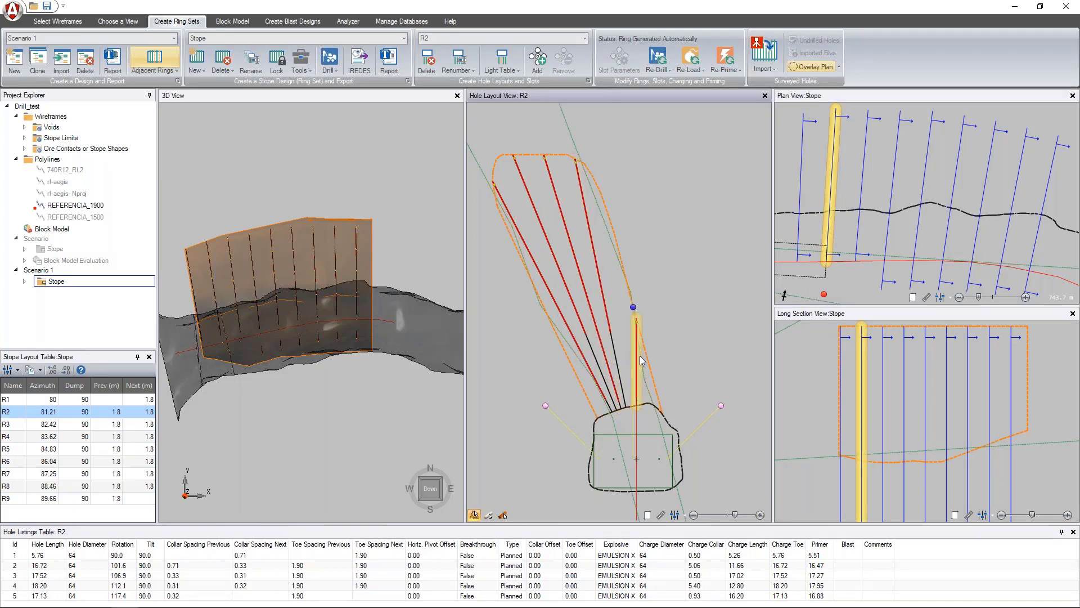
scroll(633, 308, up, 5)
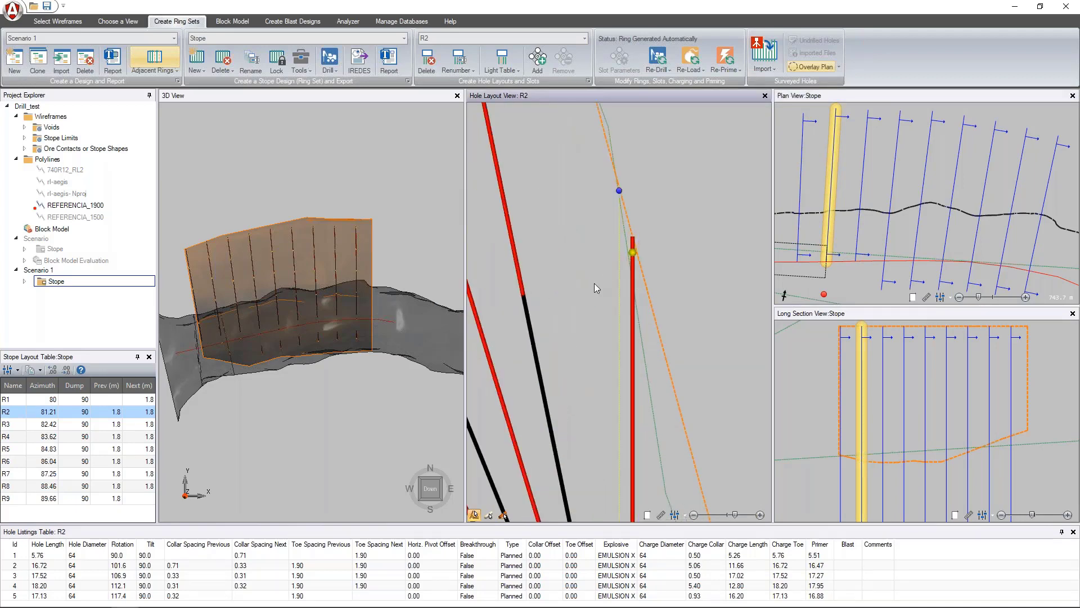
scroll(642, 252, down, 3)
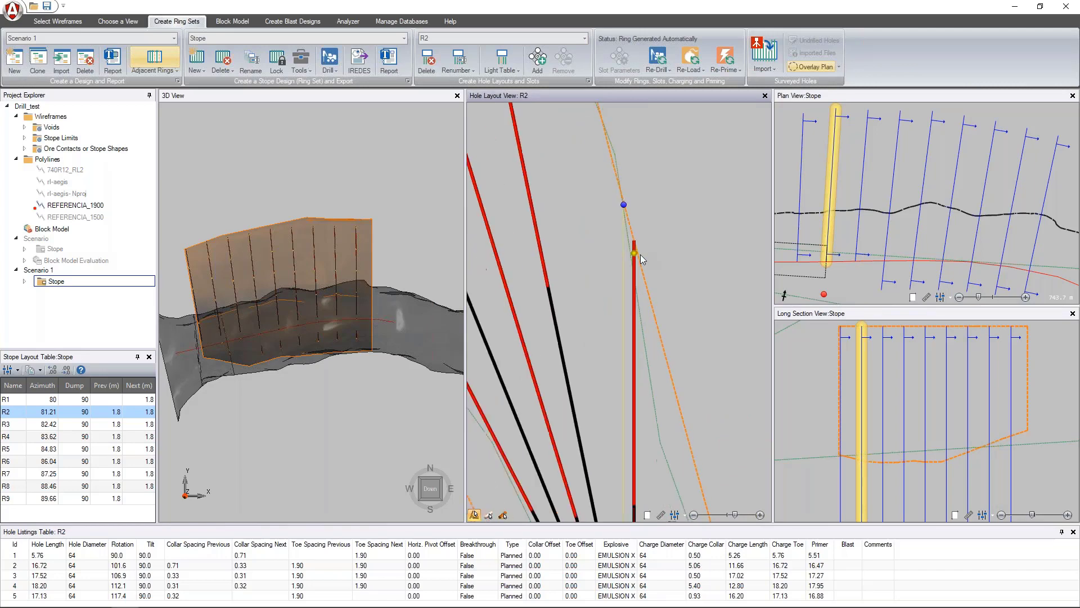
scroll(619, 258, down, 2)
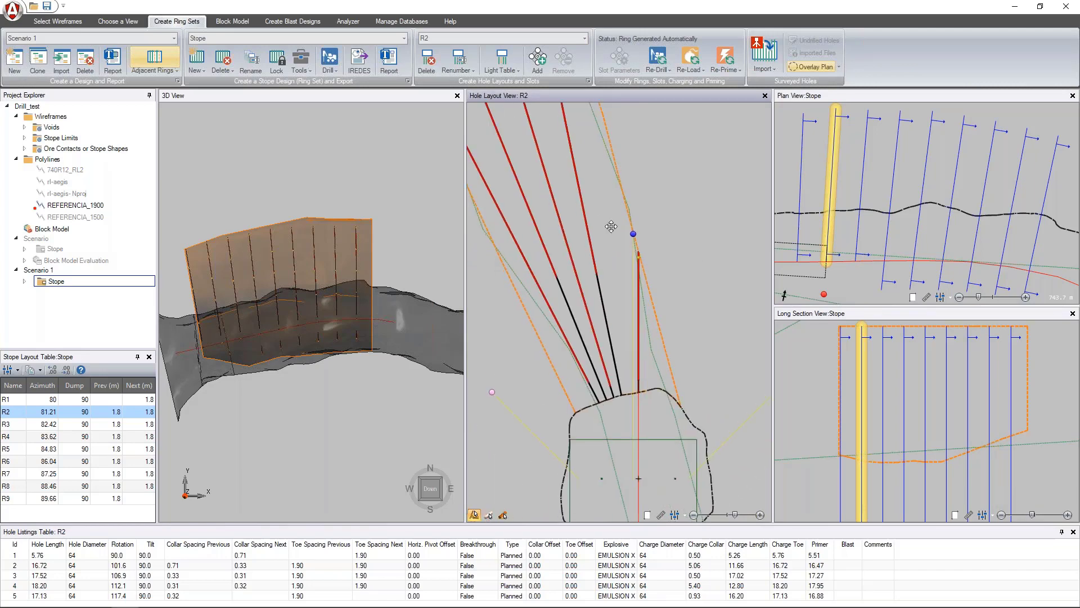
scroll(619, 258, down, 2)
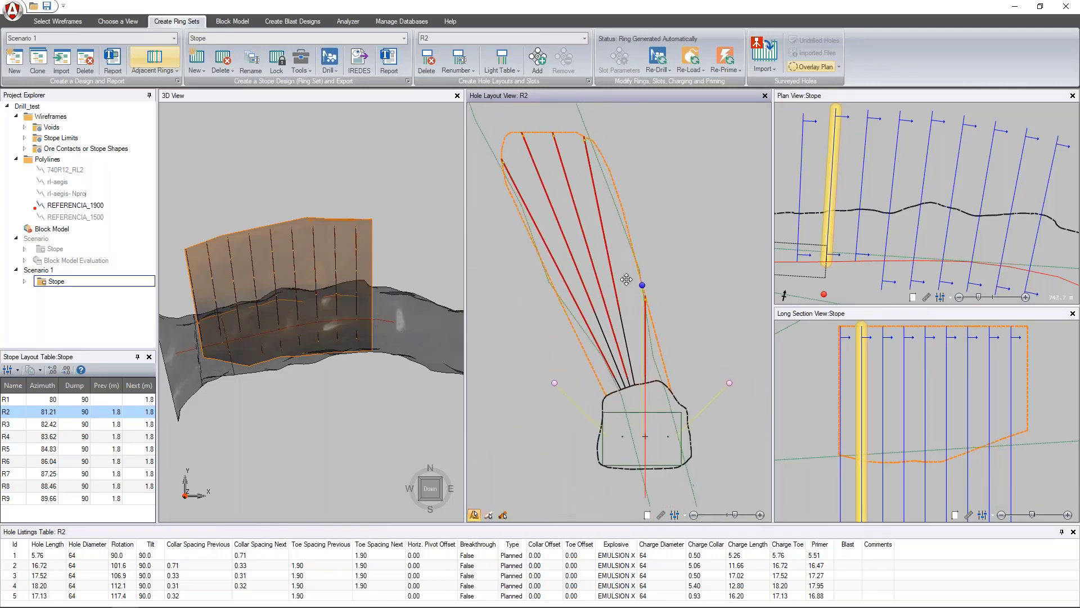
Step: Try re-drilling ring R2 with Ignore Contacts turned off and inspect the resulting hole layout
click(652, 71)
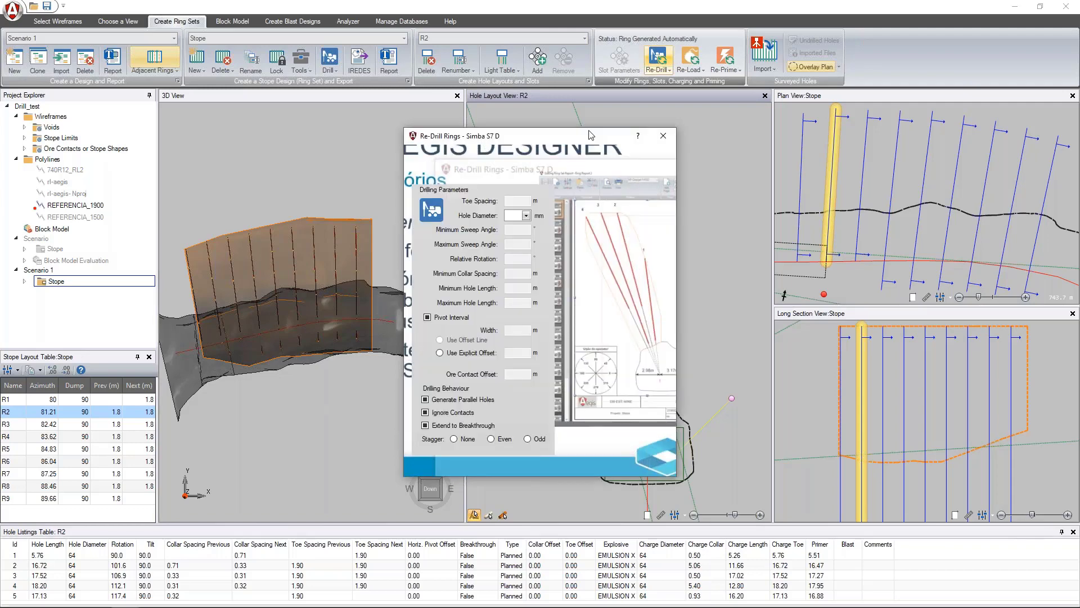
mouse_move(591, 135)
mouse_down()
mouse_move(477, 136)
mouse_move(390, 152)
mouse_up()
click(340, 416)
click(365, 475)
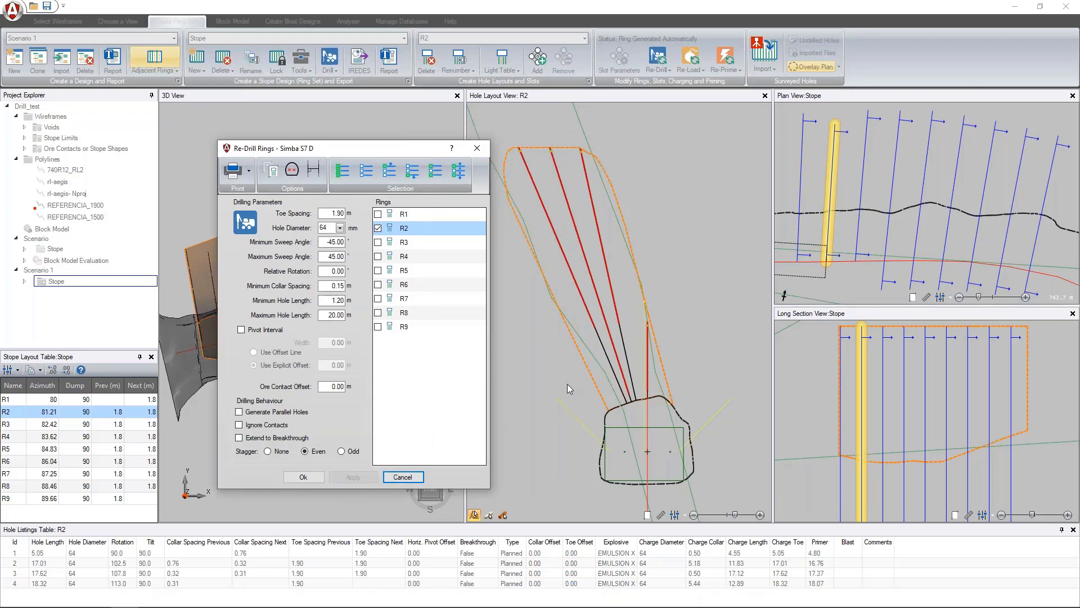
scroll(647, 326, up, 2)
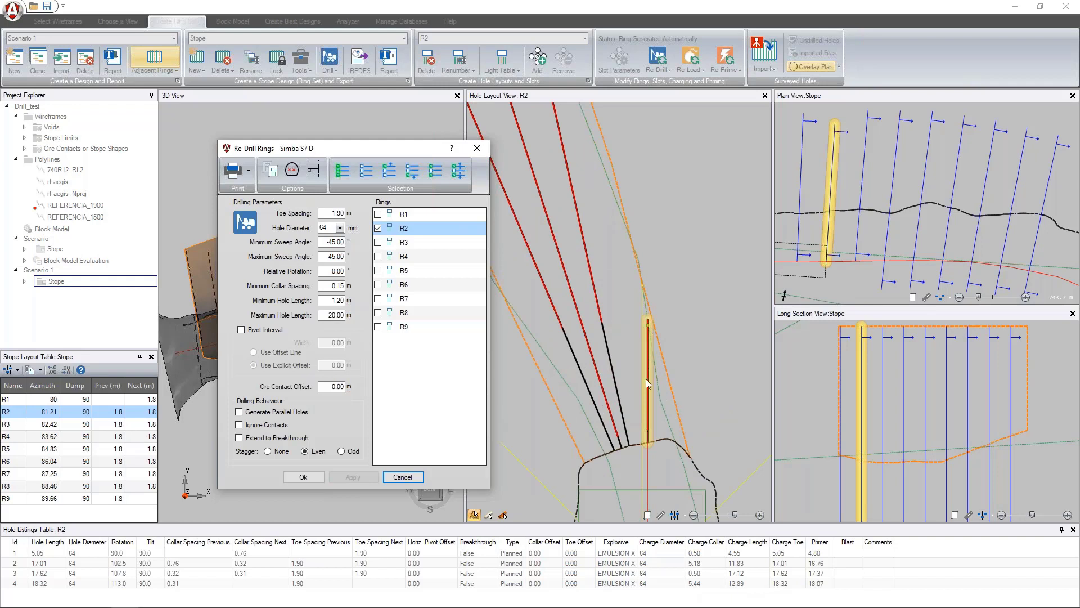
scroll(549, 337, down, 1)
middle_drag(550, 338, 632, 358)
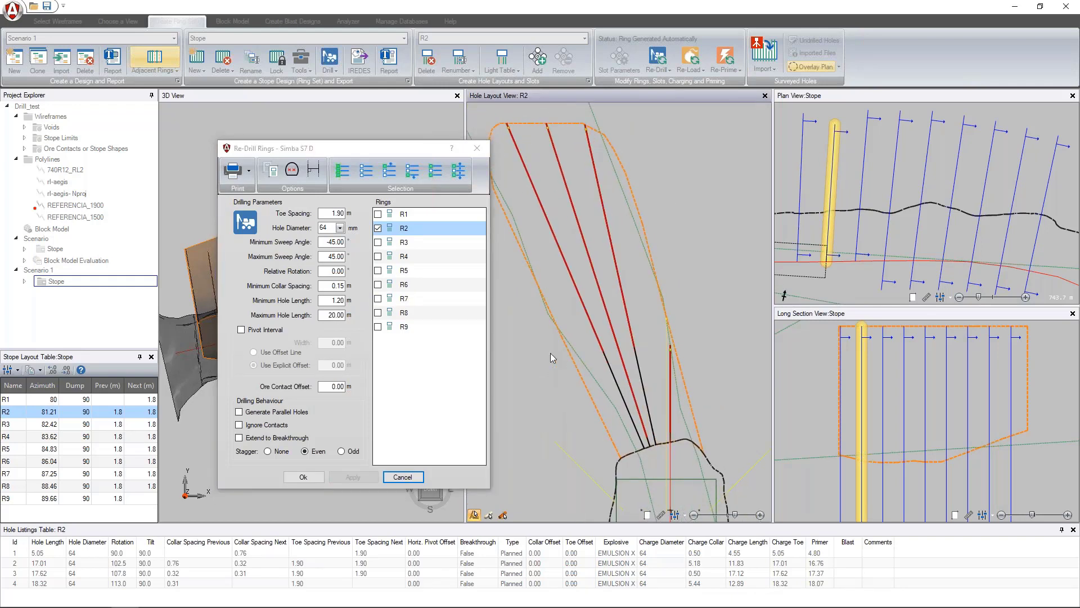
Step: Compare ring R2 re-drilled with Ignore Contacts on and off, and discard the re-drill changes
click(275, 425)
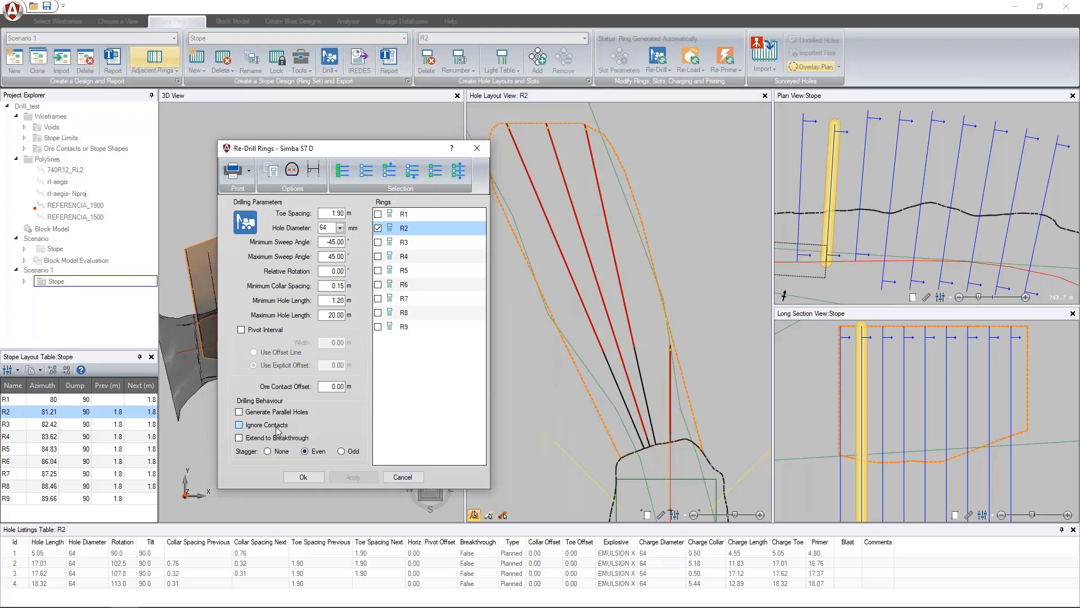
click(354, 476)
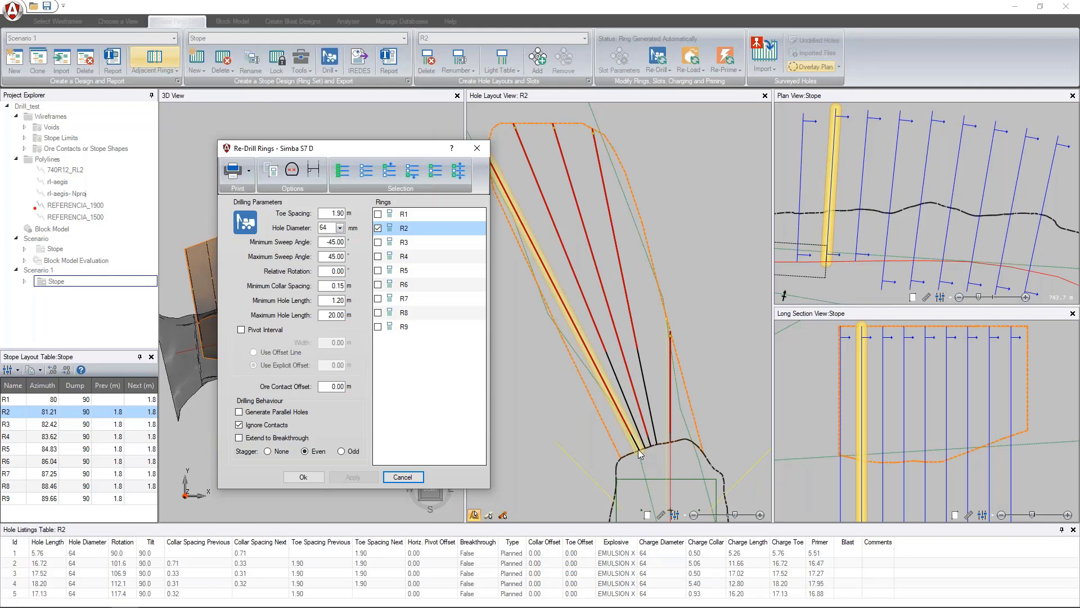
click(251, 426)
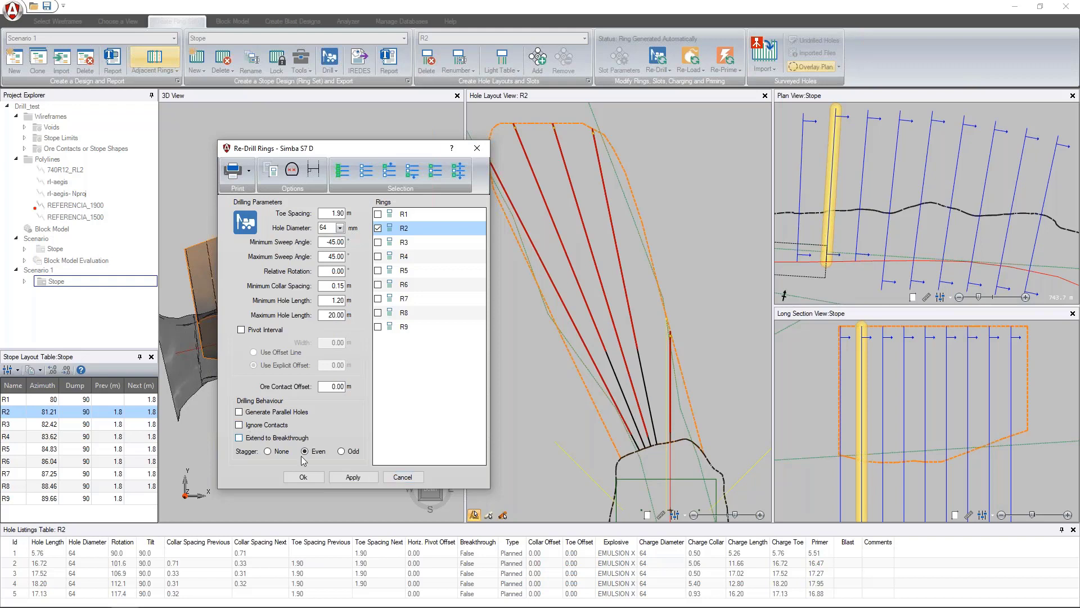
click(352, 478)
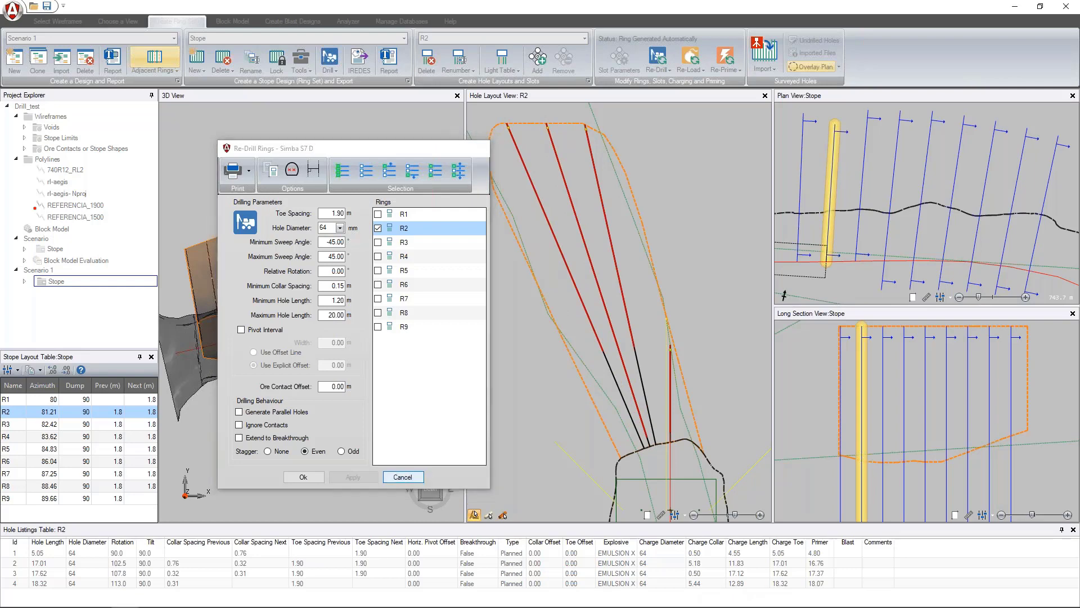
click(403, 477)
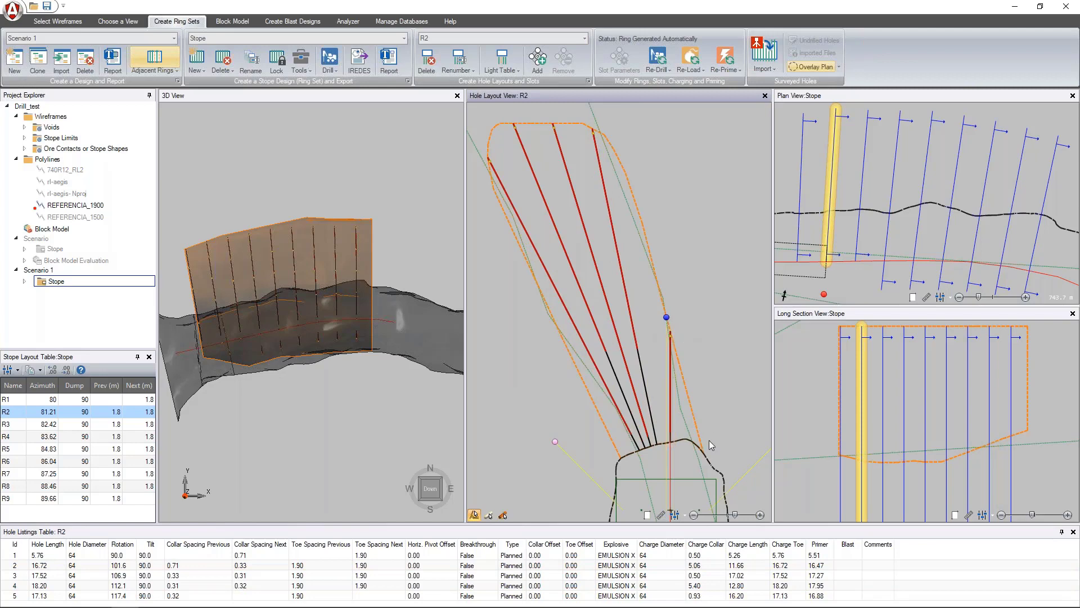
Step: Select hole 1 in ring R2 and inspect its position relative to the neighbouring holes
middle_drag(708, 420, 690, 404)
click(653, 323)
scroll(670, 356, down, 3)
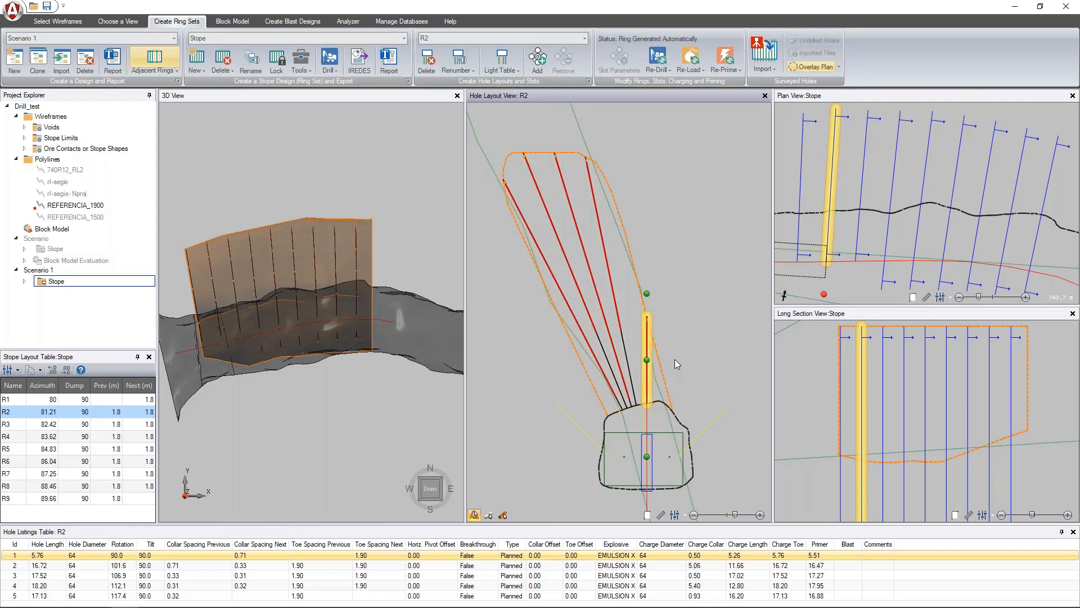
scroll(650, 333, up, 1)
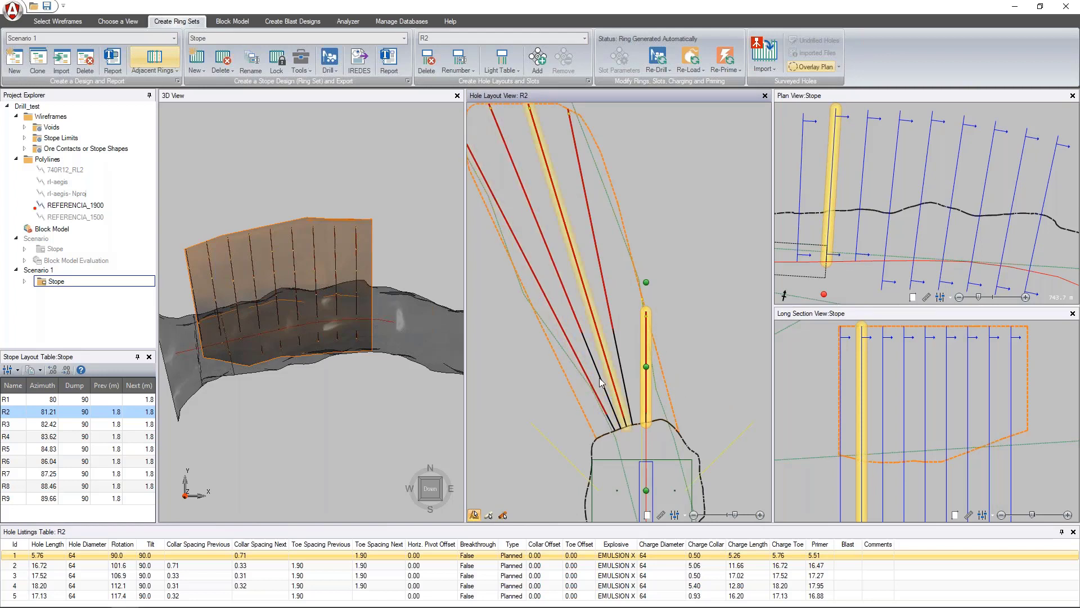
Step: Turn on the toe circles in ring R2's hole layout and inspect hole 1's circle against the neighbouring holes
mouse_move(645, 409)
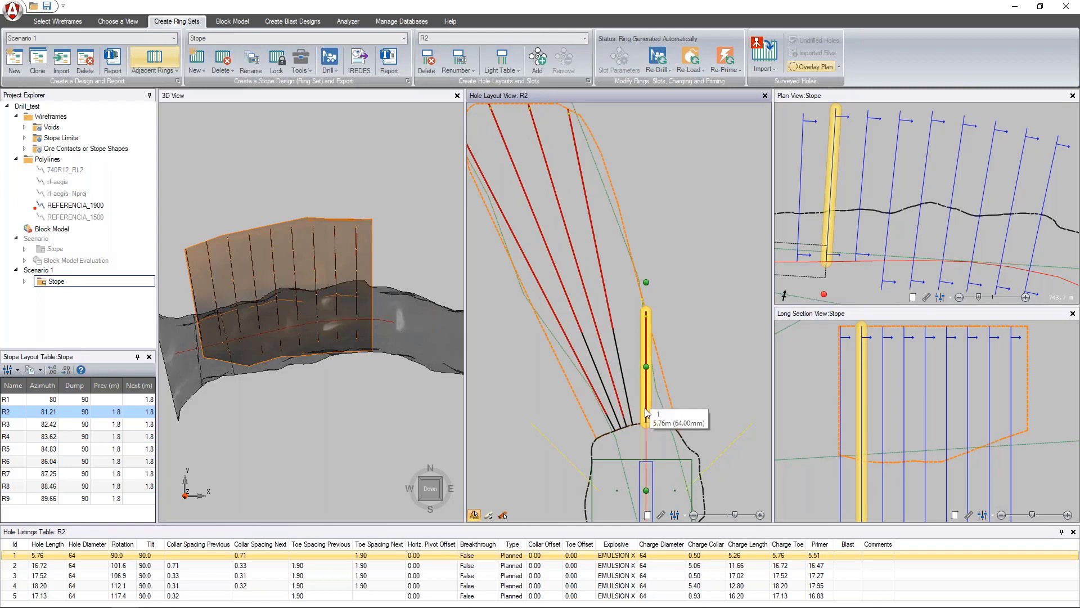
click(687, 517)
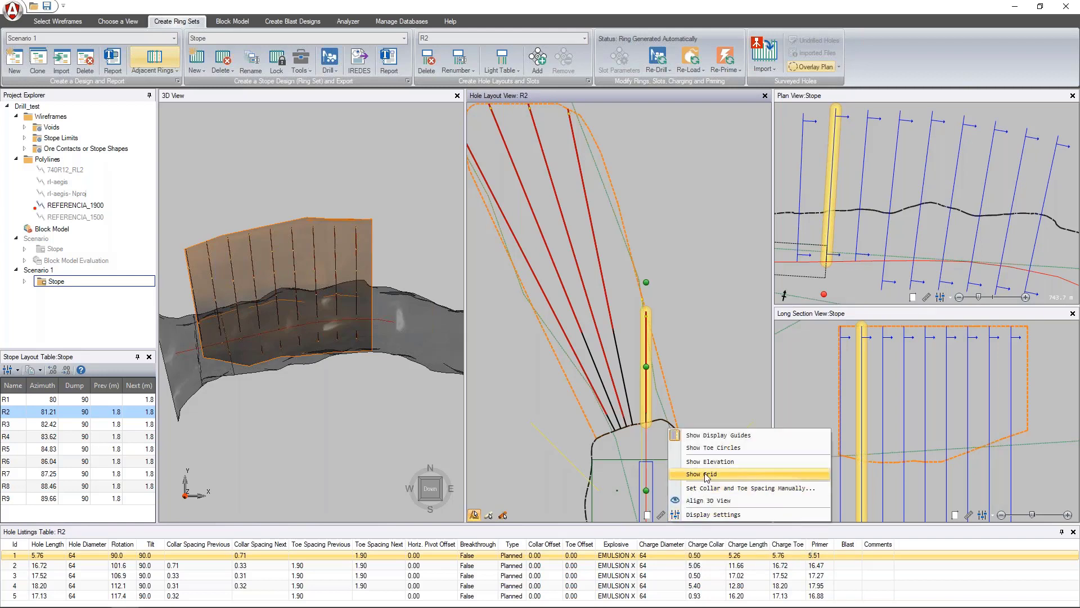
click(713, 449)
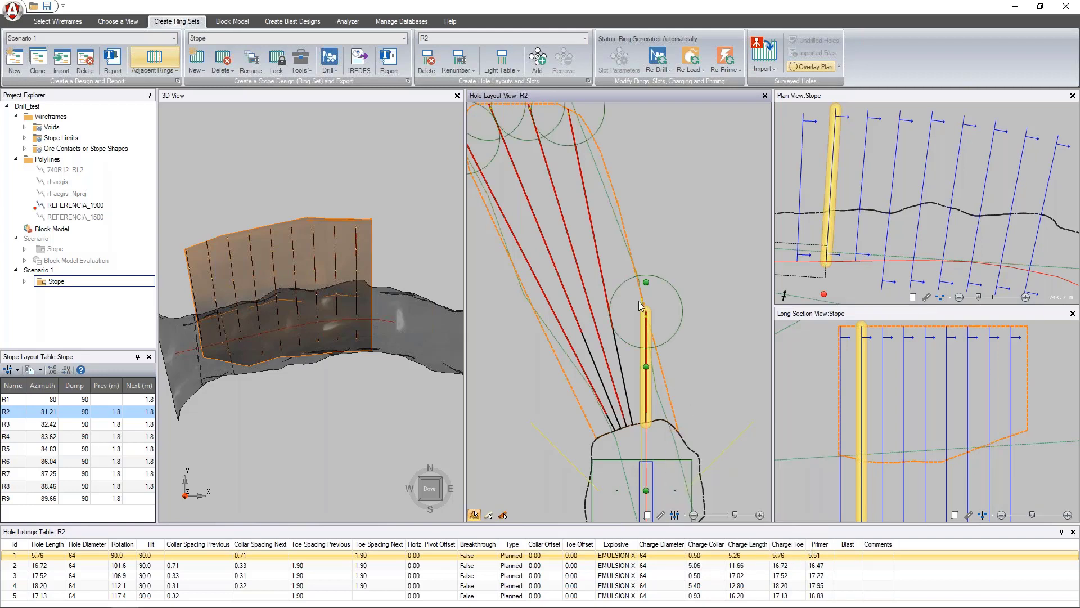
scroll(649, 316, up, 4)
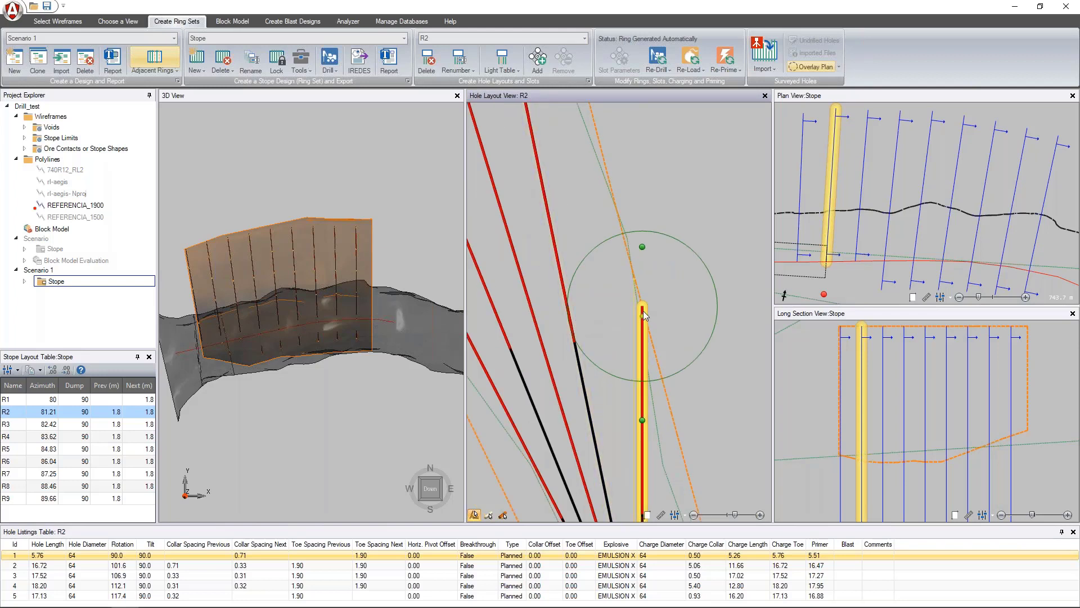
mouse_move(642, 309)
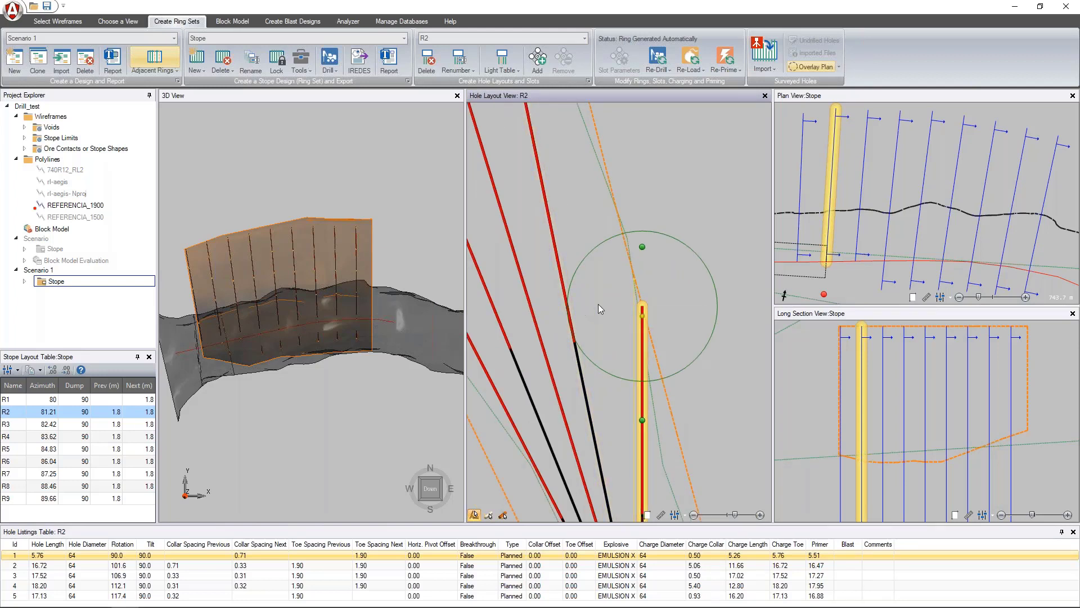
scroll(651, 308, down, 5)
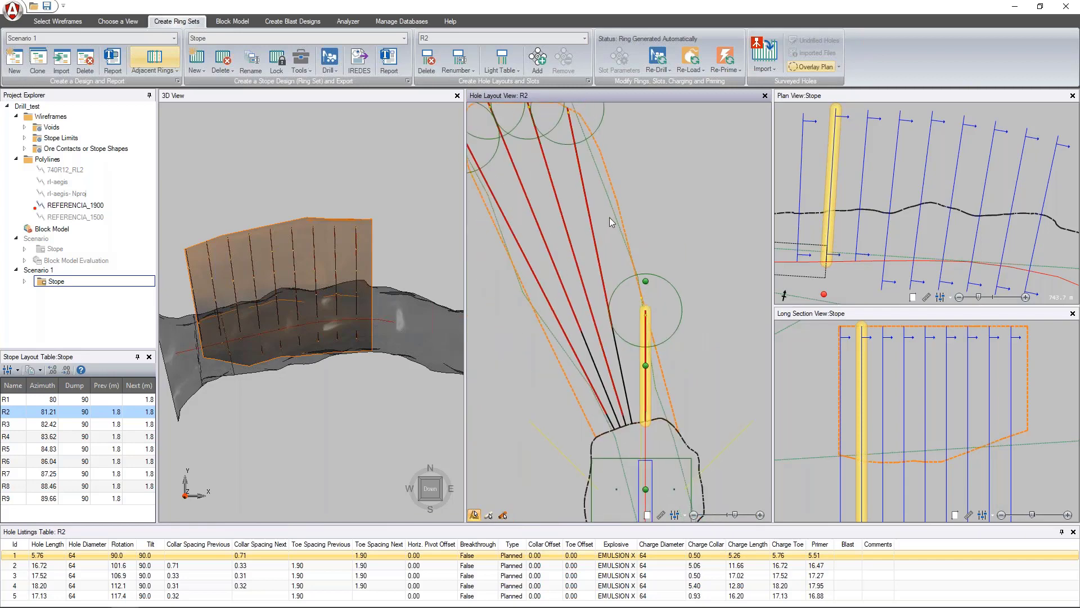
middle_drag(610, 217, 633, 266)
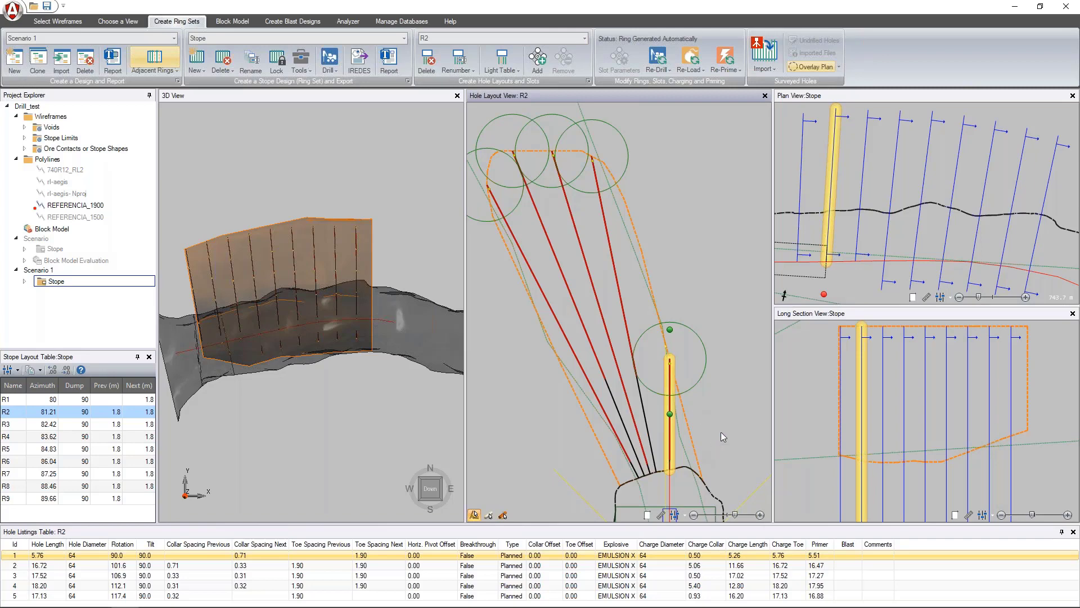
Step: Pull back the toe of hole 1 in ring R2 to a length of about 3.98 m and a rotation of about 89.3°
scroll(671, 356, up, 5)
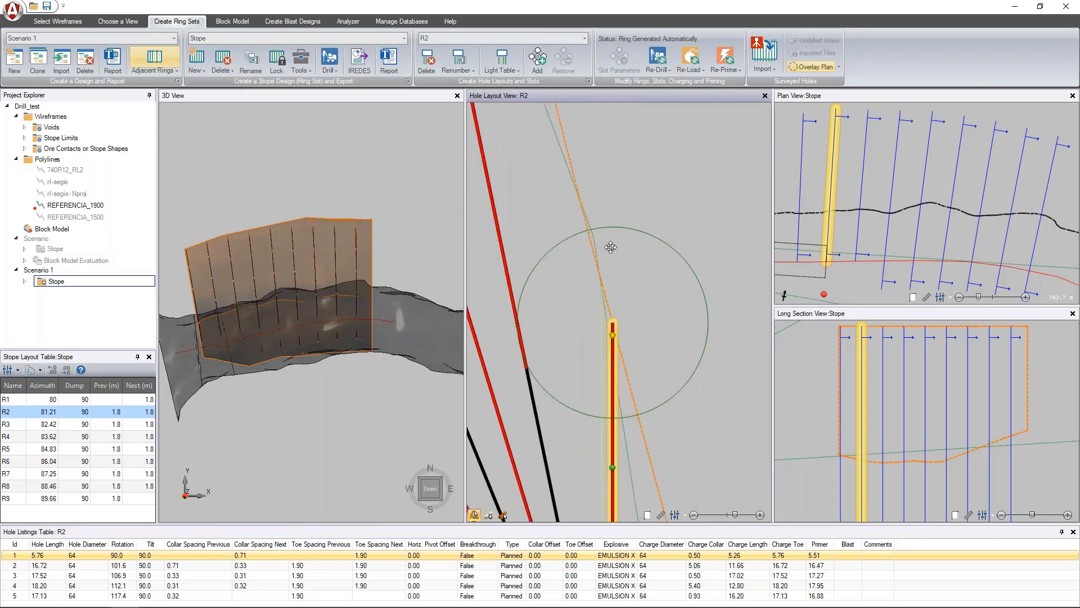
drag(611, 246, 617, 410)
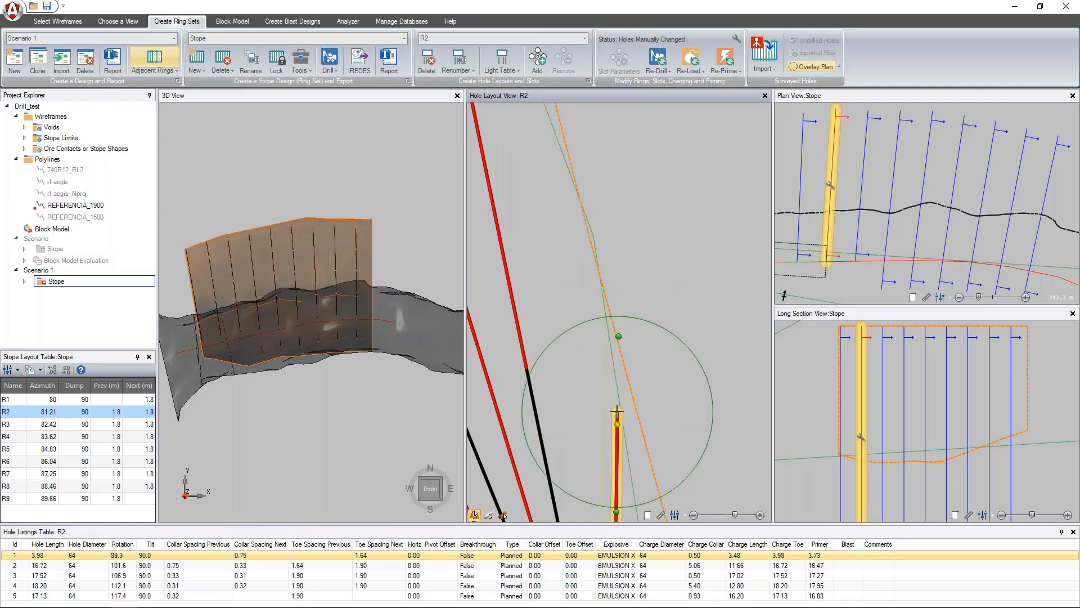
click(700, 241)
scroll(694, 316, down, 7)
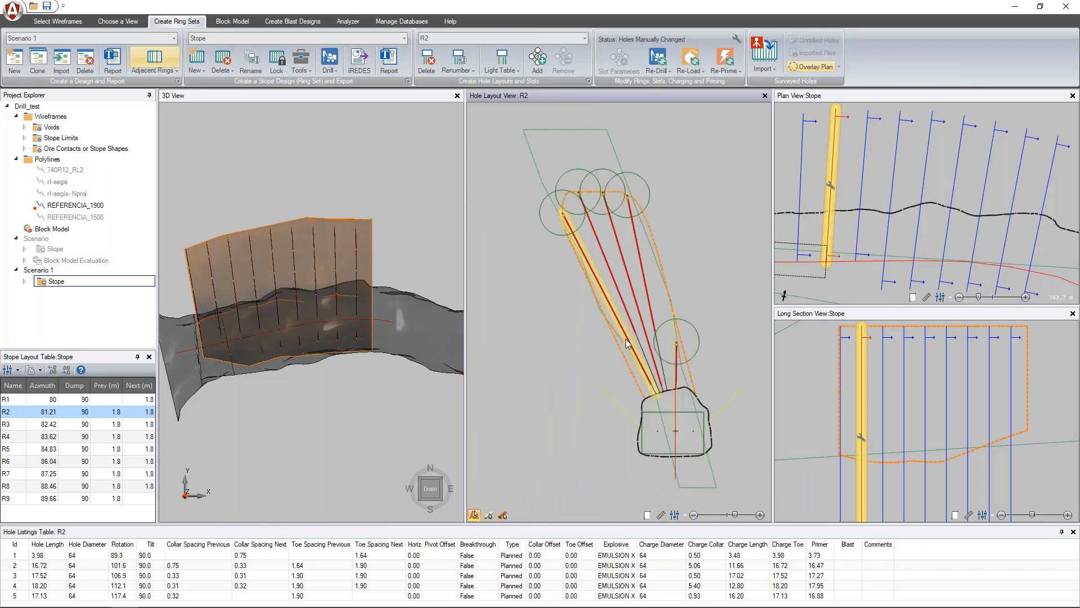
Step: Compare the hole layouts of rings R1 and R2, and inspect holes 5, 4 and 3 near the collars in ring R2
click(625, 338)
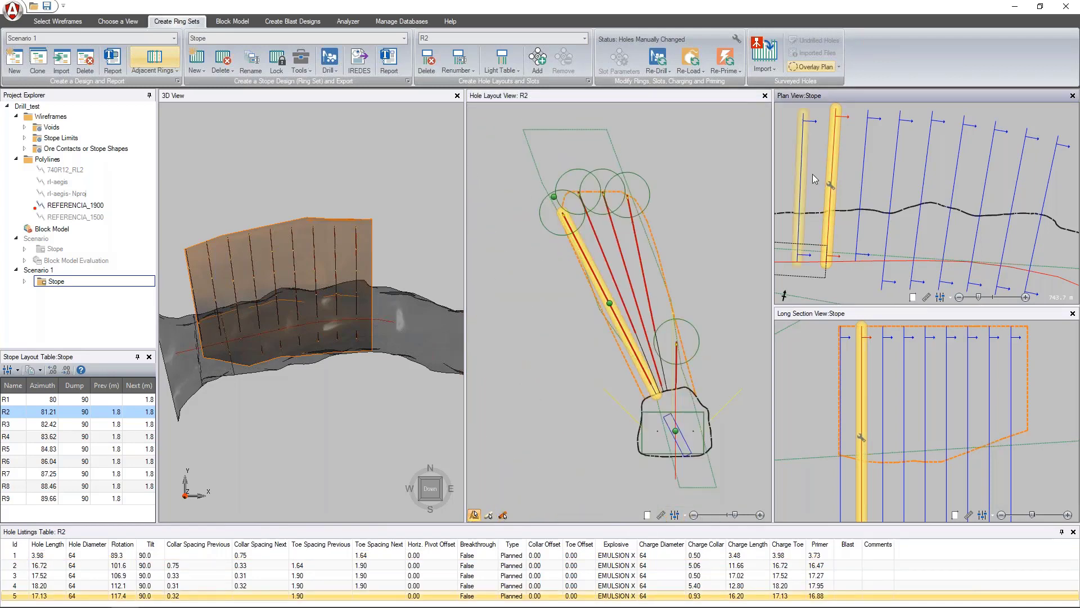
click(802, 175)
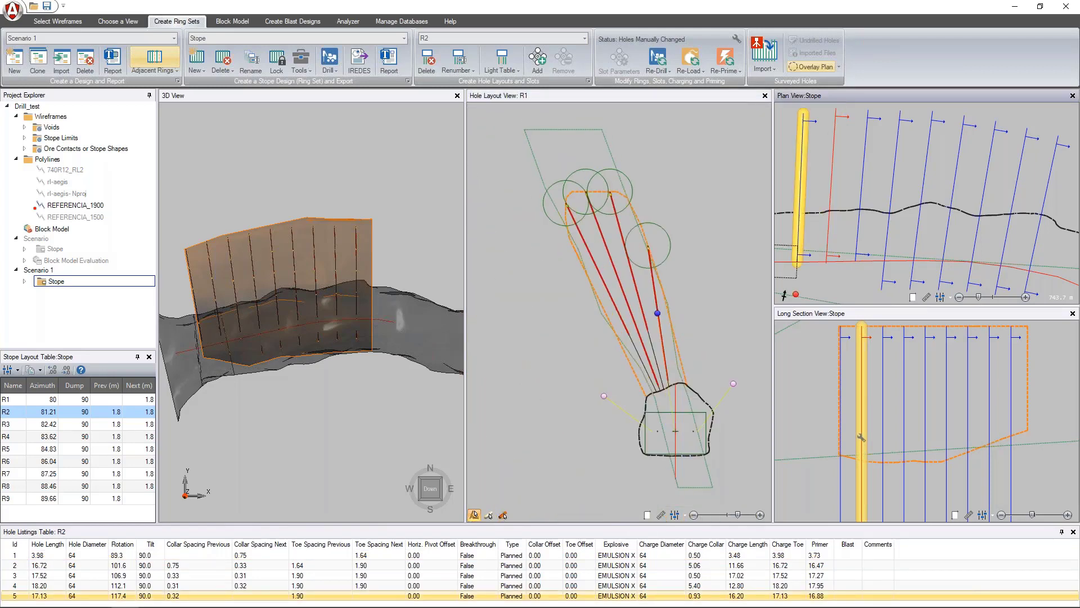
click(831, 208)
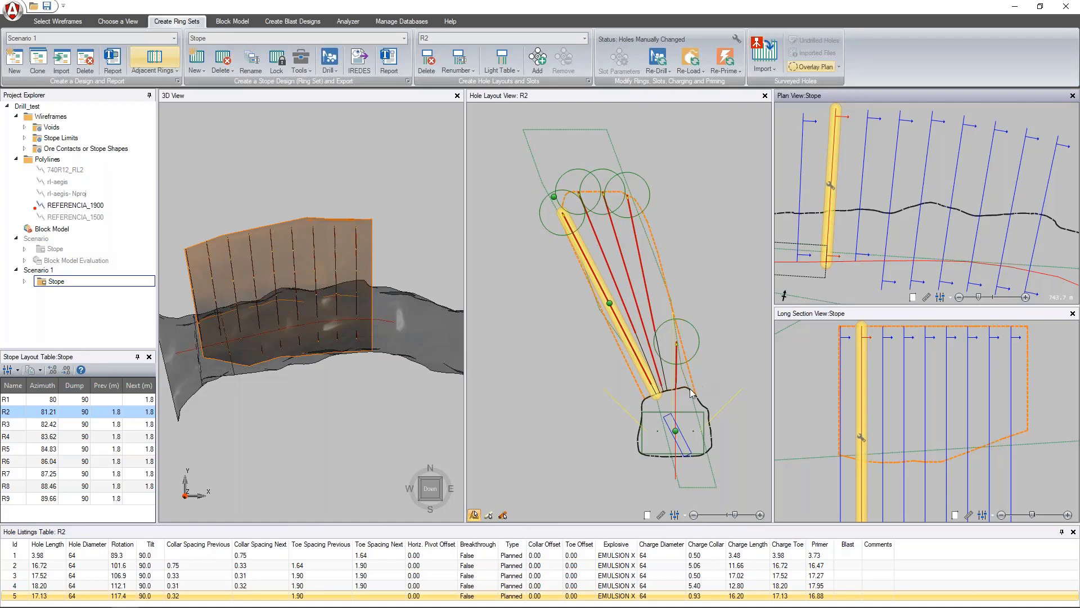
scroll(664, 393, up, 3)
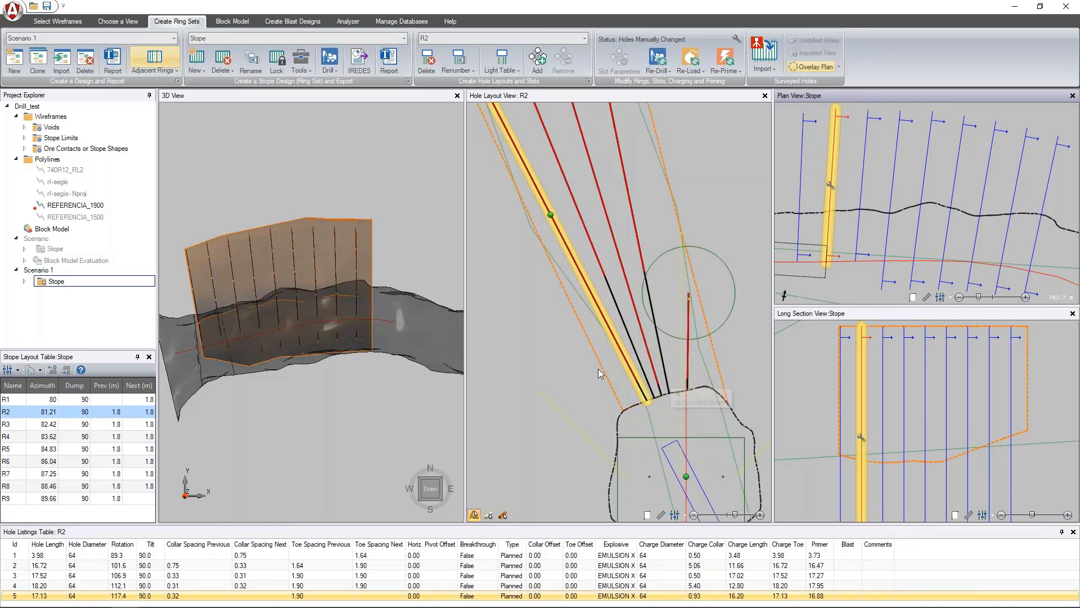
click(615, 296)
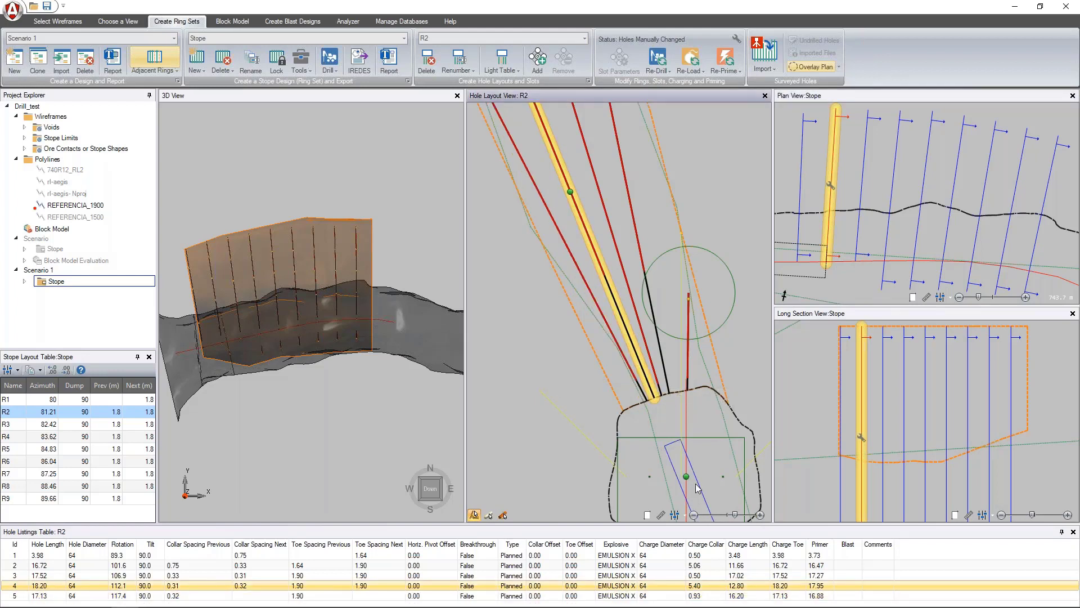
click(579, 275)
click(618, 253)
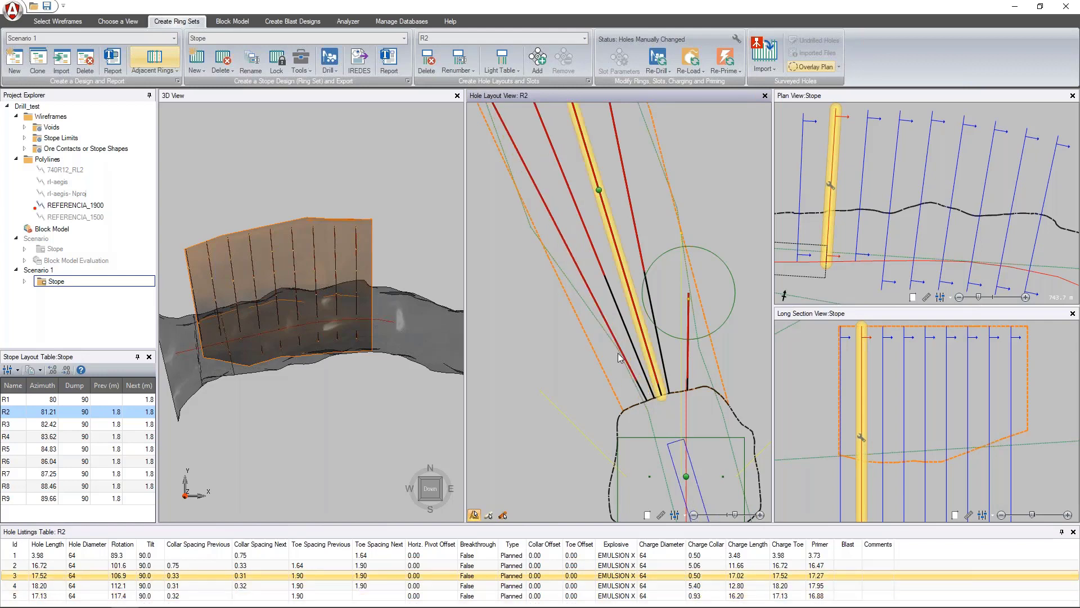
Step: Display the block model's AU field with the GOLD legend and inspect ring R2's holes against the grade blocks
click(232, 21)
click(56, 68)
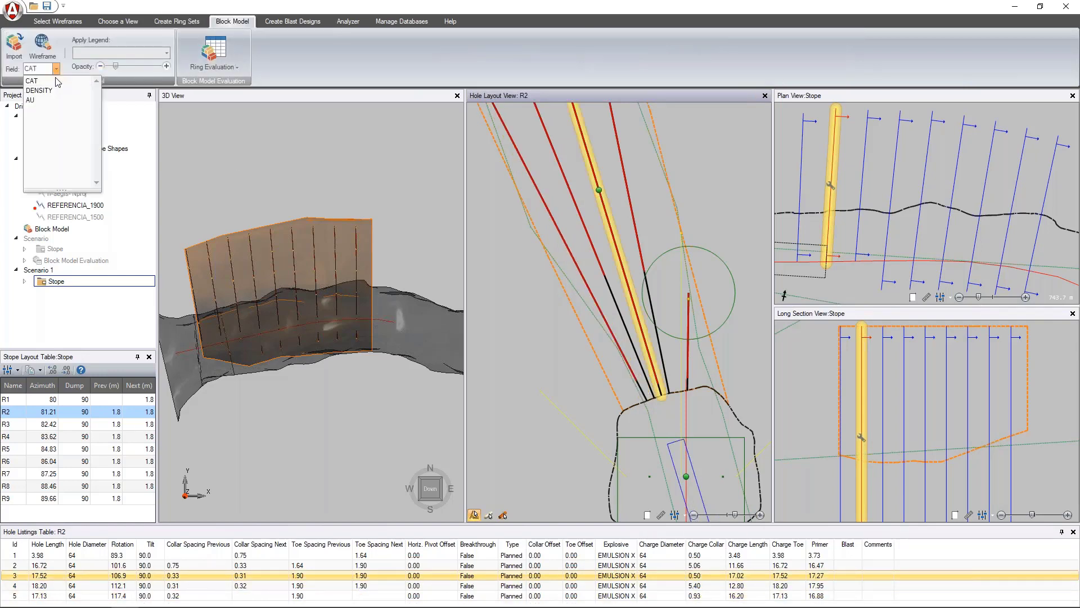
click(47, 92)
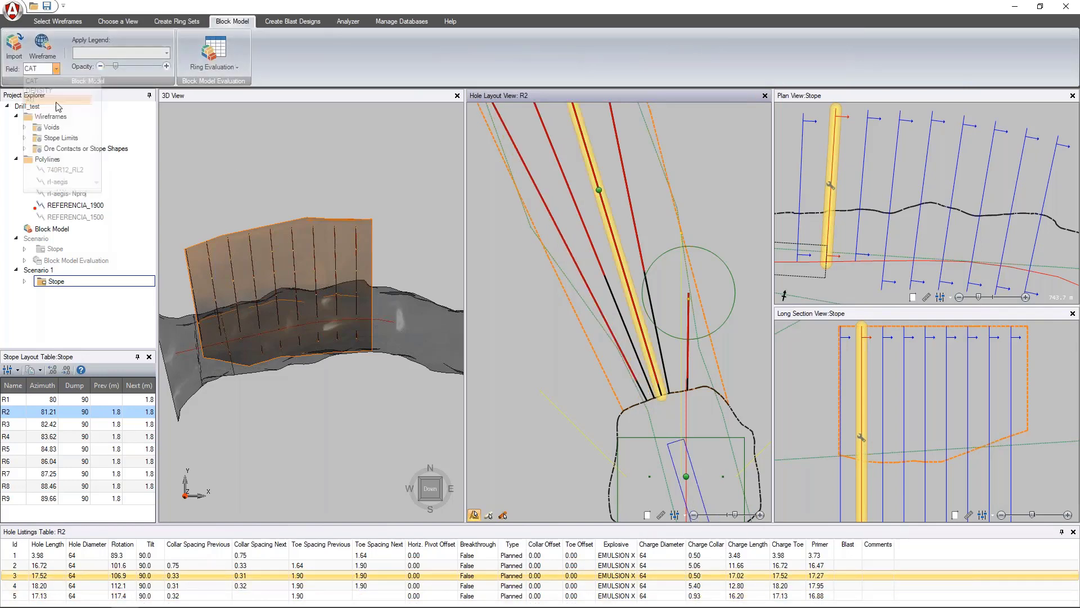
click(166, 53)
click(150, 105)
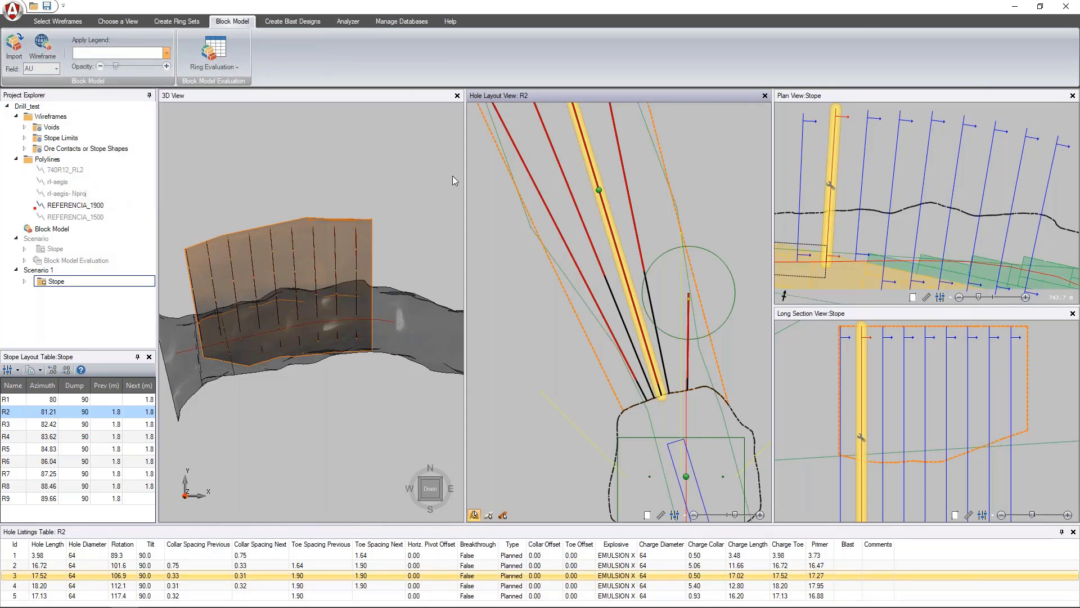
scroll(575, 372, down, 3)
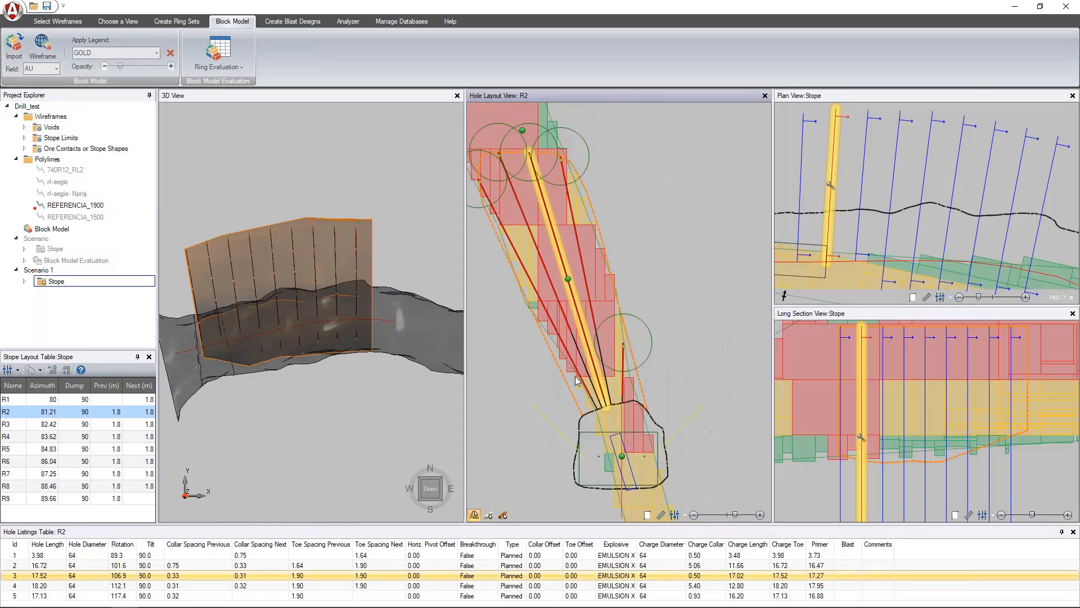
scroll(558, 332, up, 2)
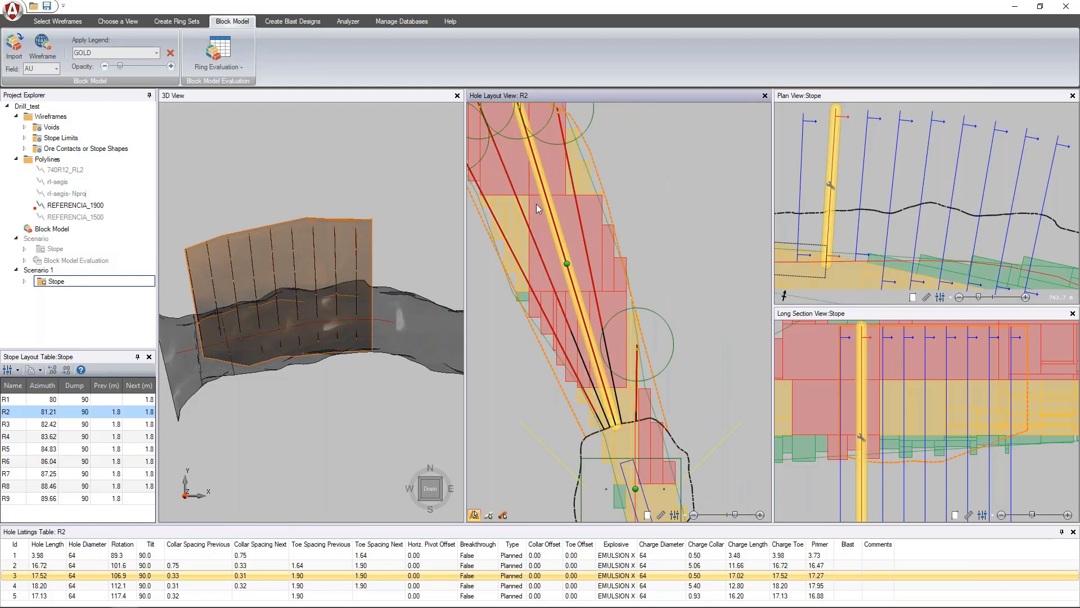
middle_drag(537, 209, 554, 227)
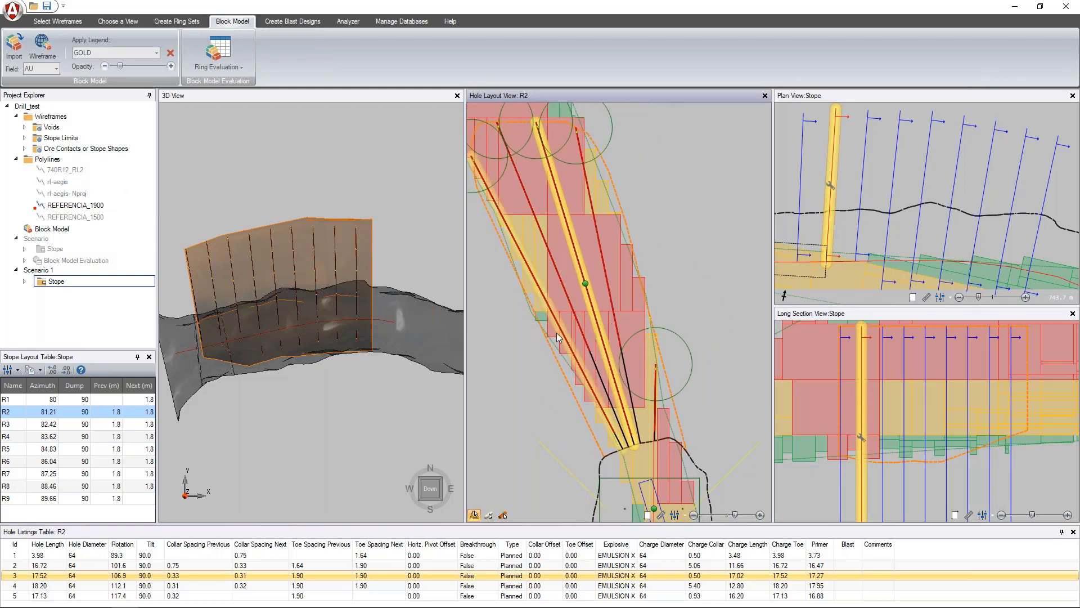
scroll(545, 318, down, 1)
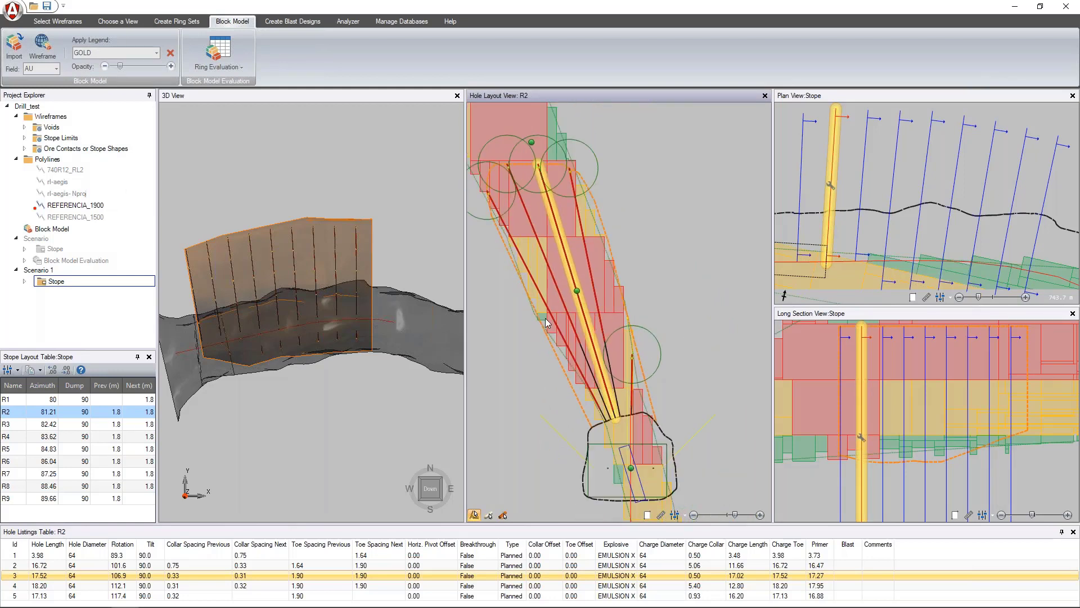
scroll(582, 397, up, 2)
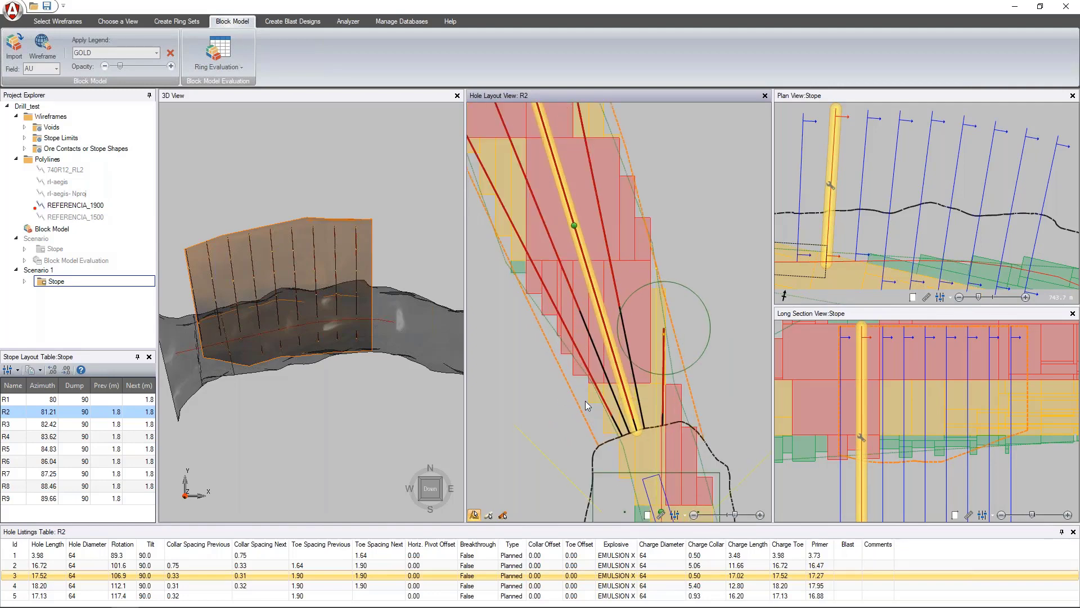
scroll(585, 401, up, 3)
Step: Shorten the charge of hole 5 in ring R2 by moving its collar end to a charge collar of about 3.90 m
click(632, 430)
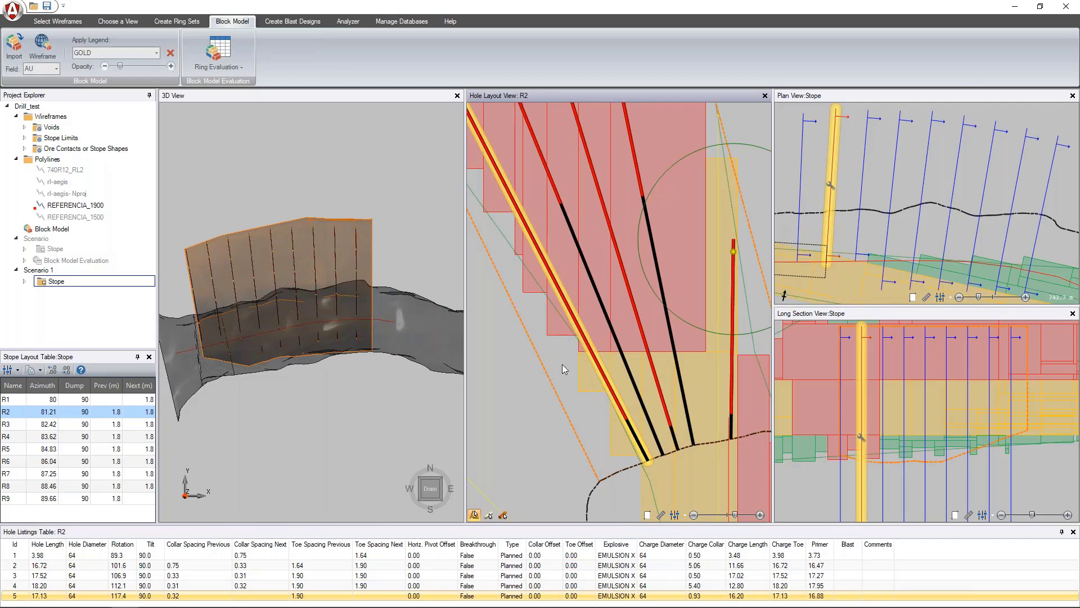
scroll(562, 364, down, 5)
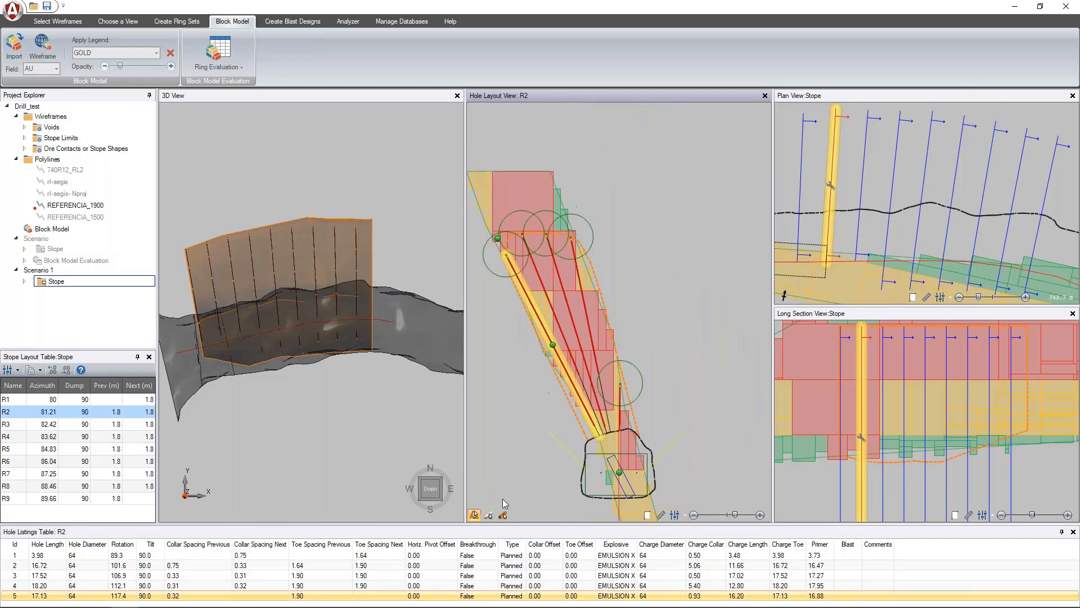
click(475, 516)
click(490, 516)
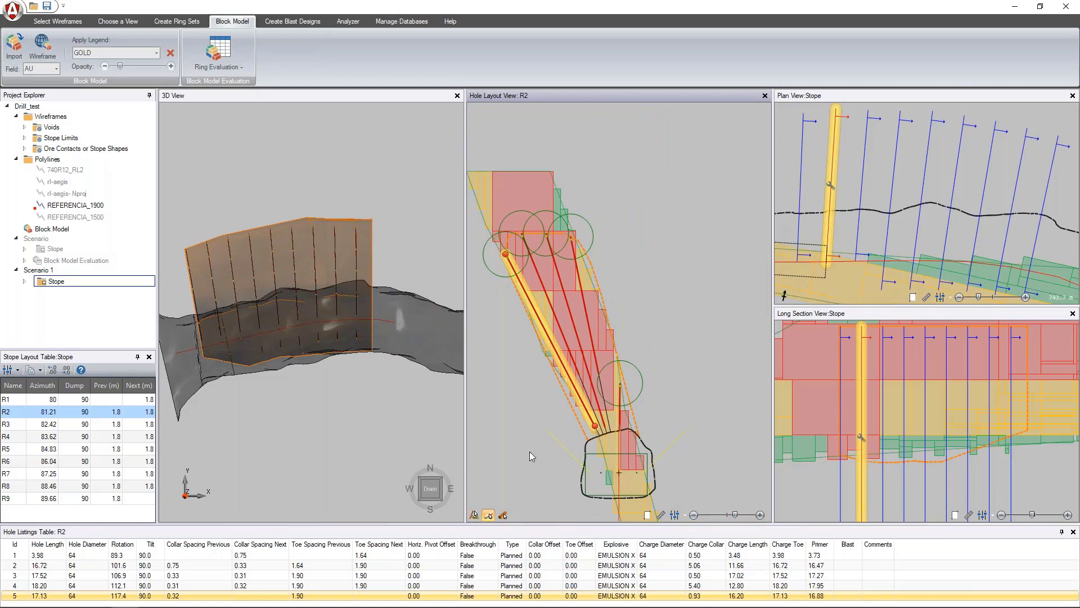
scroll(594, 427, up, 3)
drag(594, 427, 524, 310)
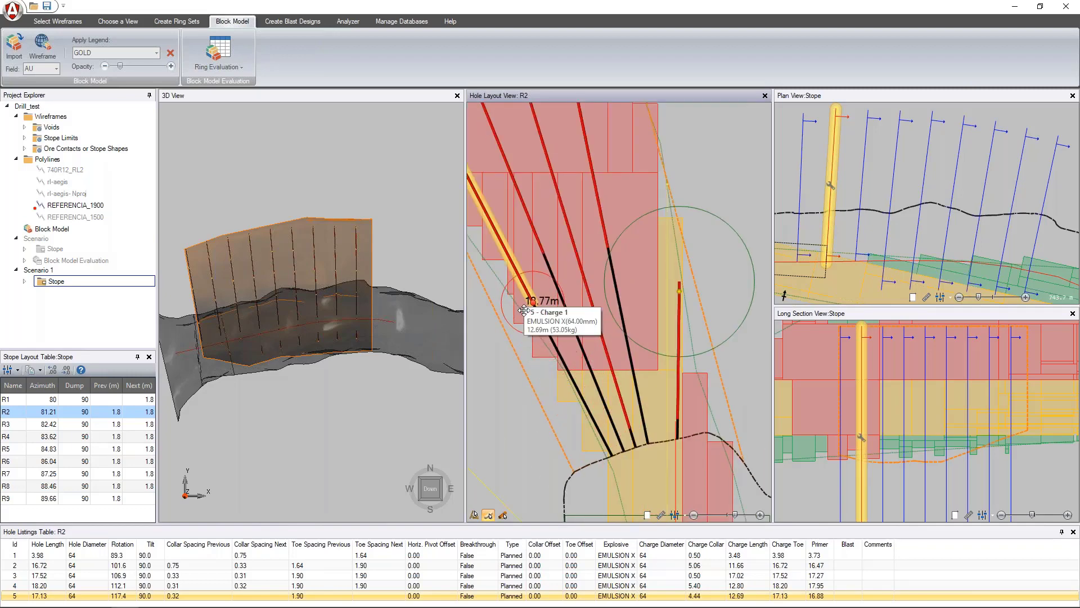
drag(524, 310, 541, 318)
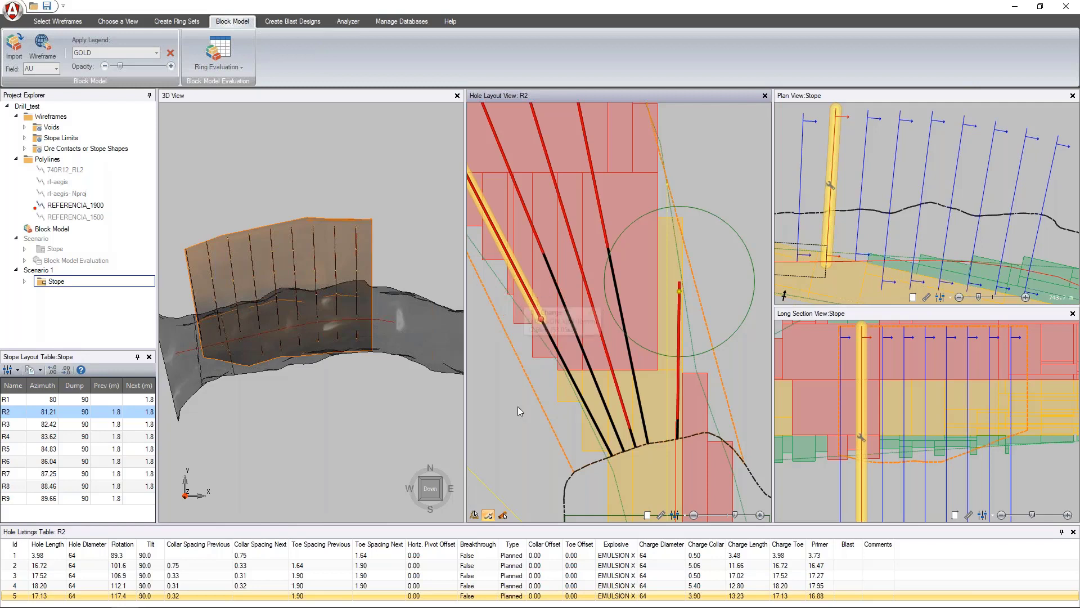
Step: Hide the toe circles in ring R2's hole layout
scroll(517, 411, down, 3)
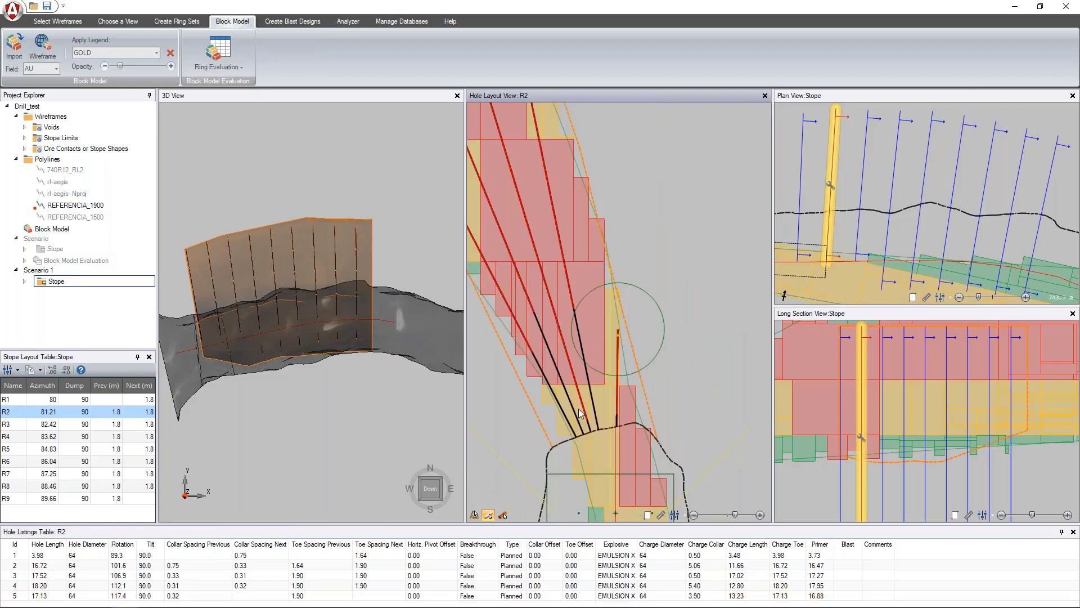
click(677, 514)
click(710, 448)
Step: Show the burden circles in the stope's plan view to inspect the ring spacing, and hide them again
click(950, 299)
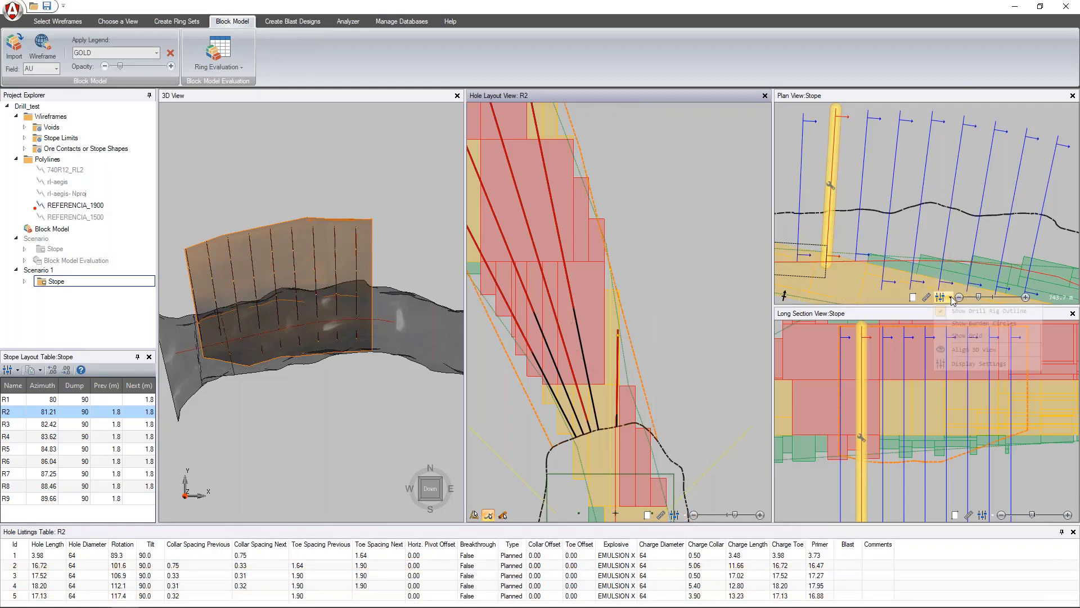
click(983, 324)
middle_drag(1004, 234, 991, 228)
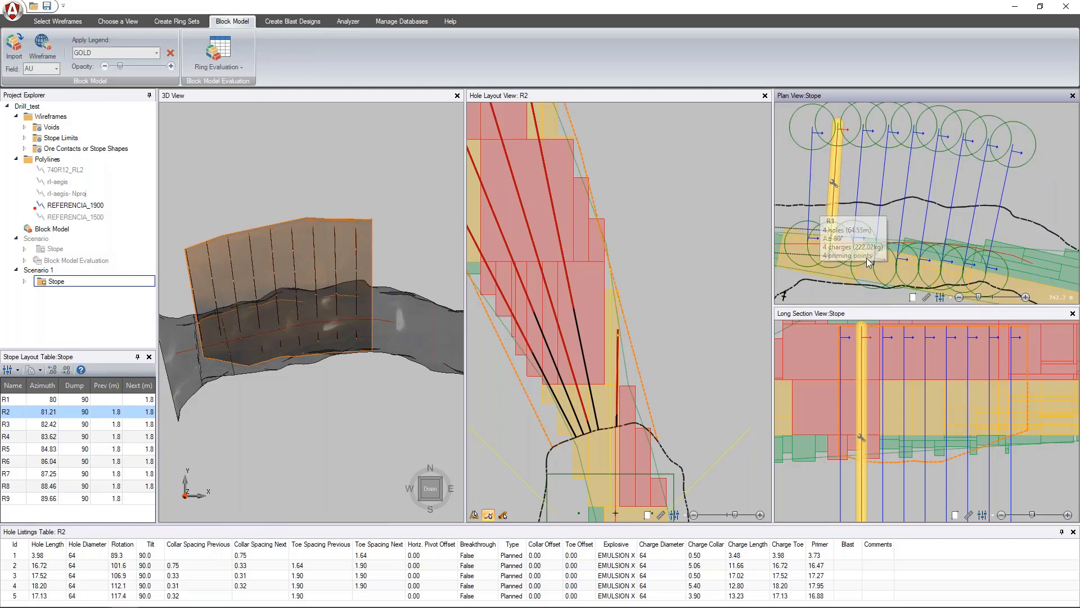
click(951, 297)
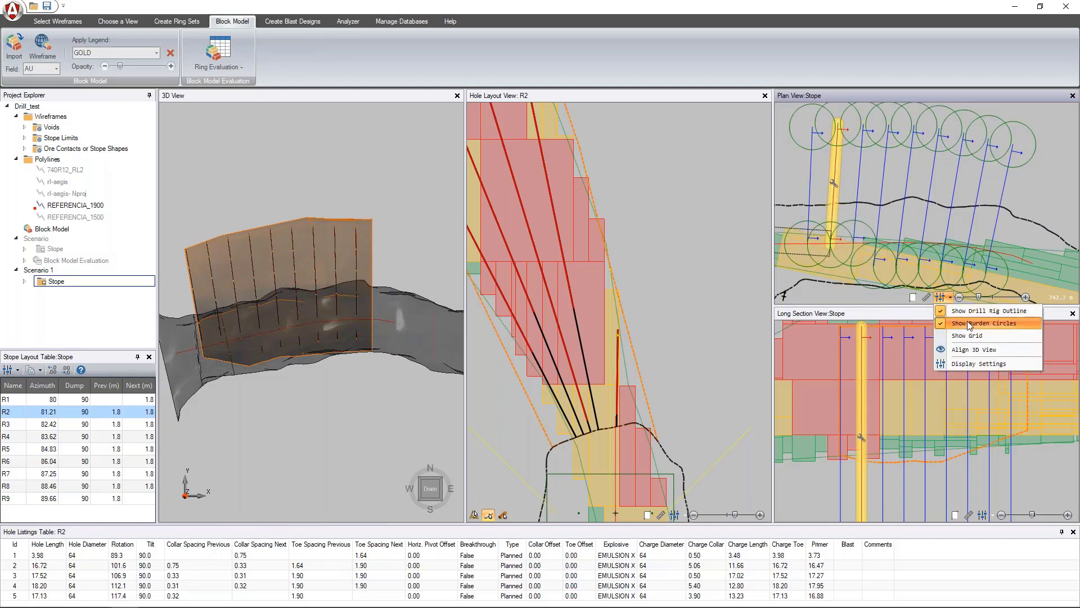
click(982, 323)
Step: Display the grid in ring R2's hole layout
click(676, 516)
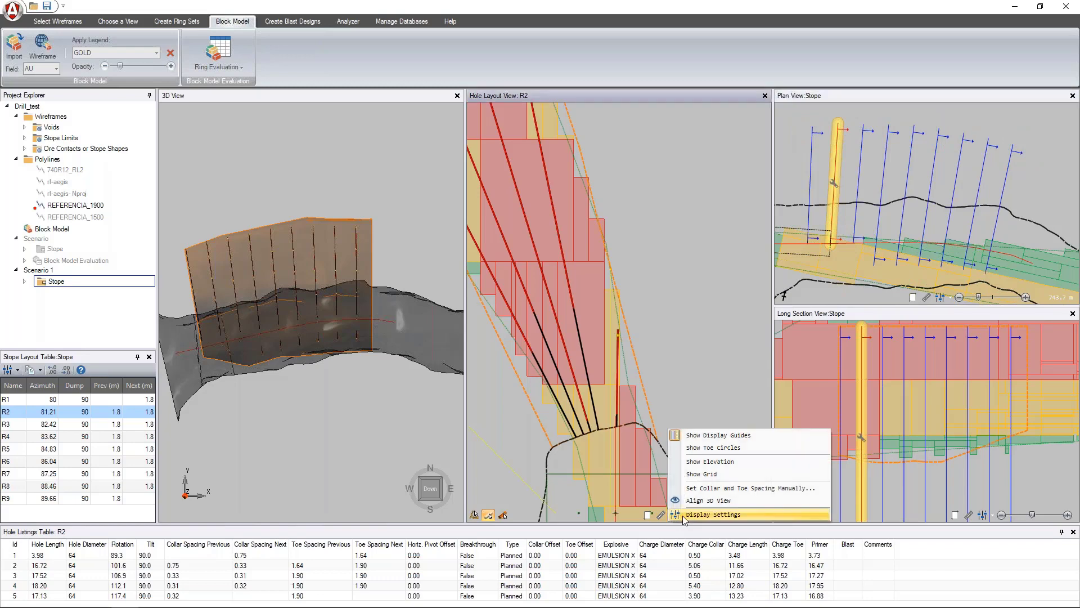
click(695, 474)
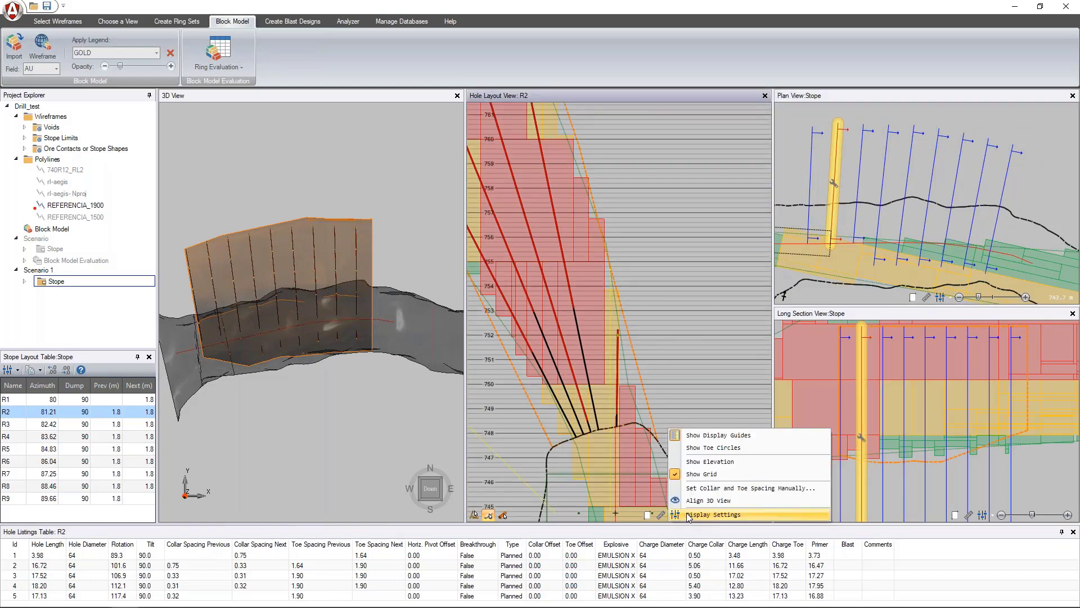
Step: Hide the grid in ring R2's hole layout
click(715, 465)
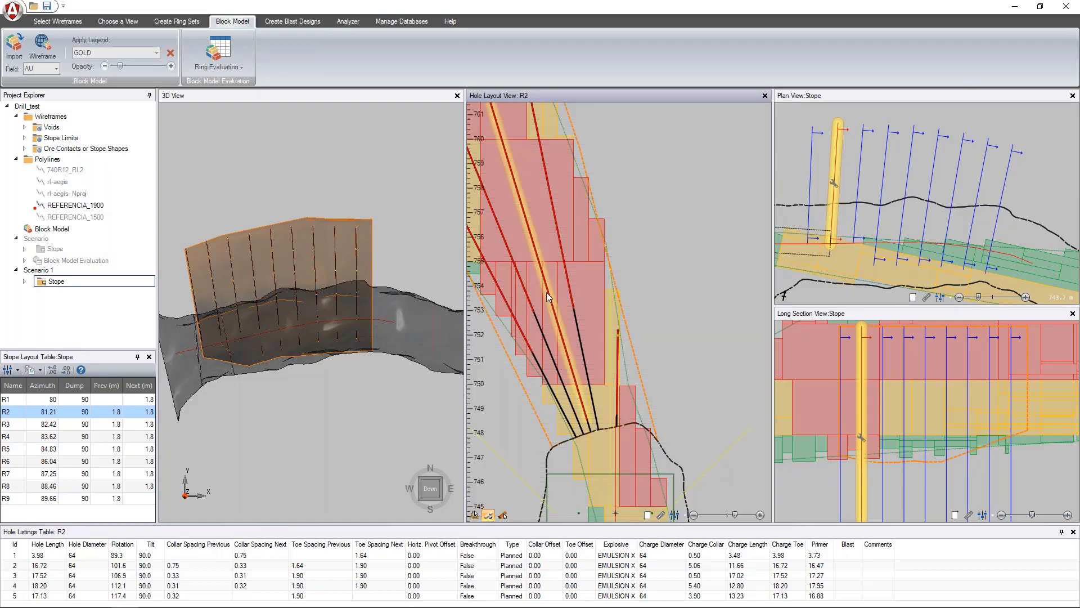
scroll(546, 292, up, 3)
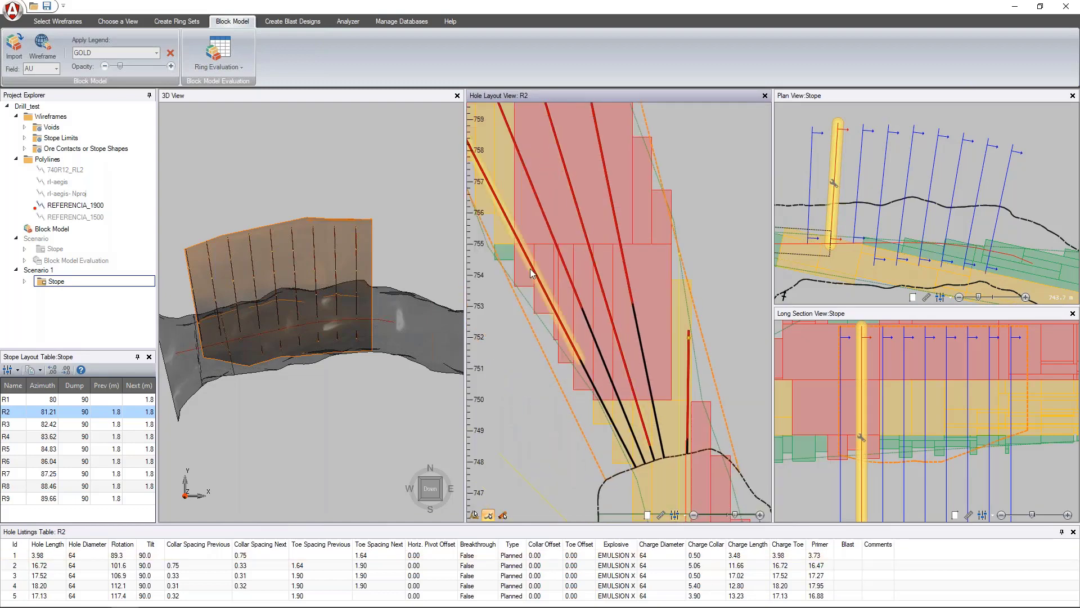
scroll(601, 427, down, 2)
scroll(601, 427, down, 2)
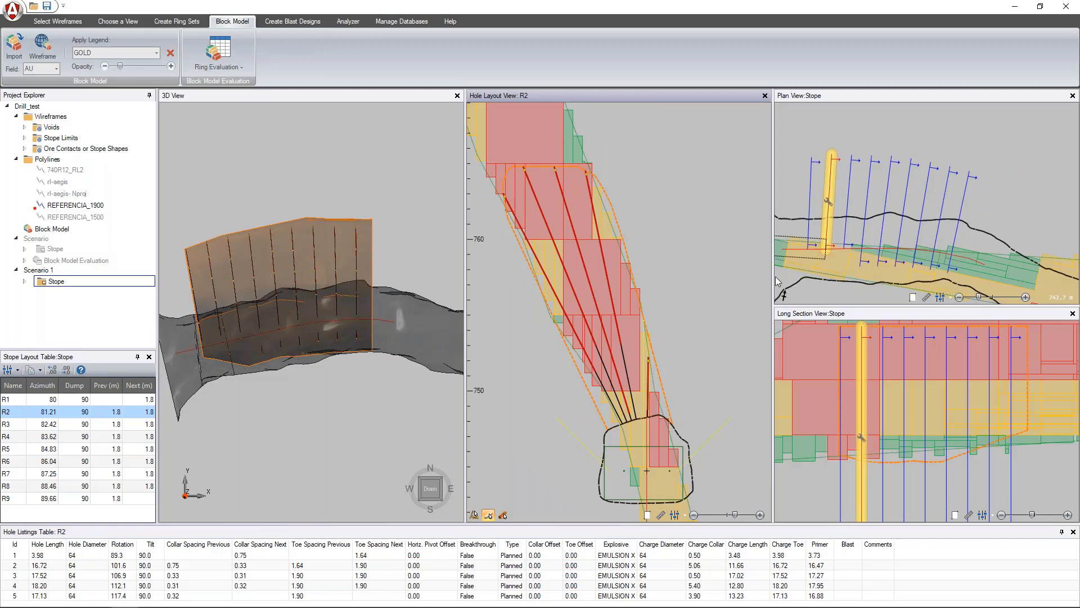
Step: Enlarge the stope's plan view by narrowing the hole layout view and closing the long section view
middle_drag(880, 251, 922, 220)
scroll(882, 226, down, 1)
scroll(886, 211, up, 1)
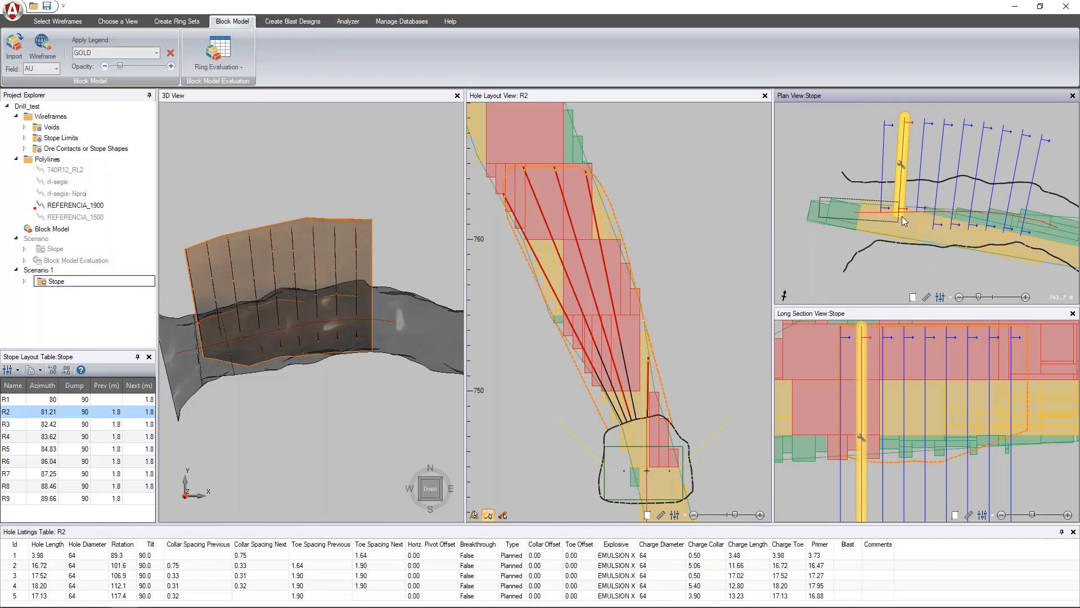
mouse_move(897, 217)
scroll(882, 181, up, 1)
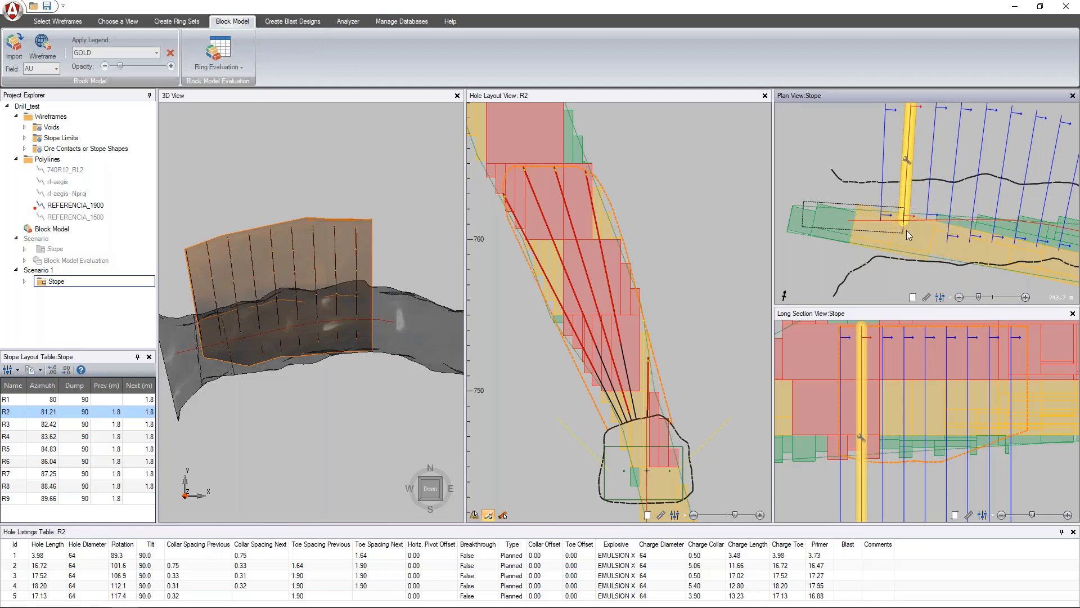
middle_drag(975, 209, 912, 219)
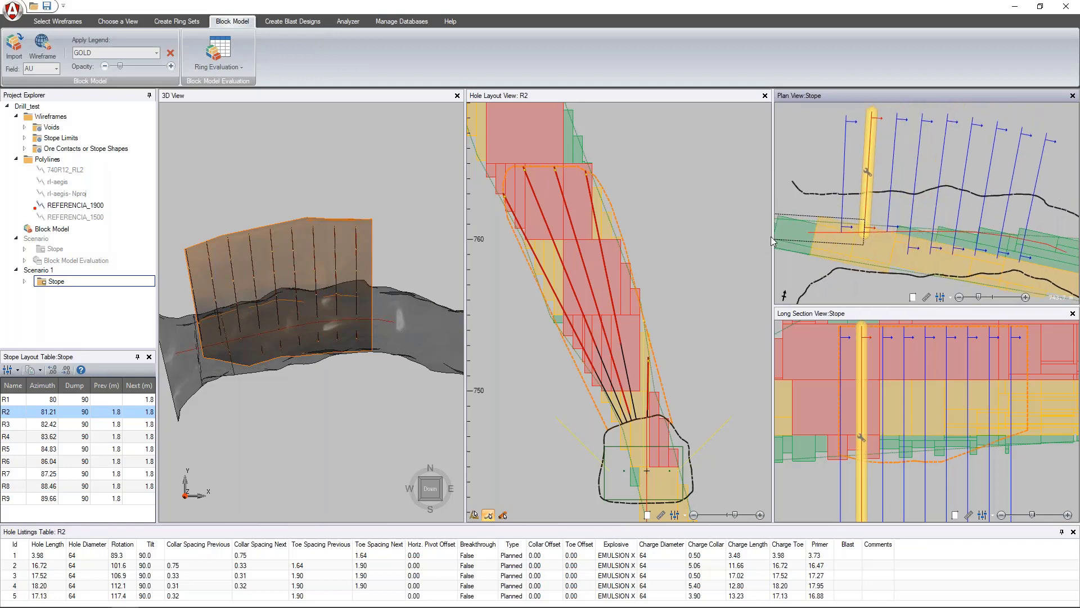
drag(770, 235, 573, 237)
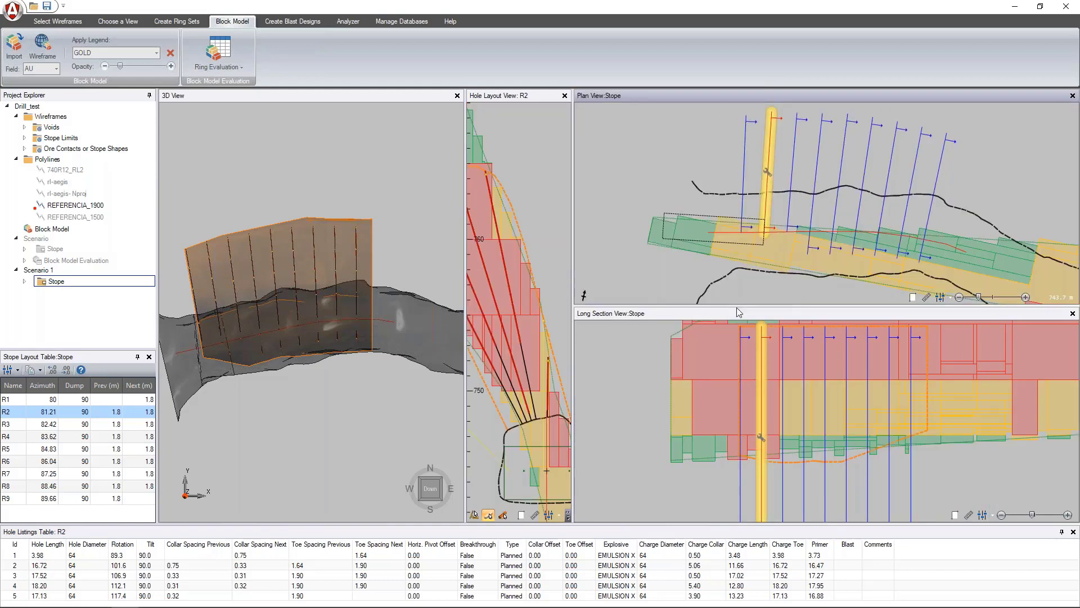
click(1072, 314)
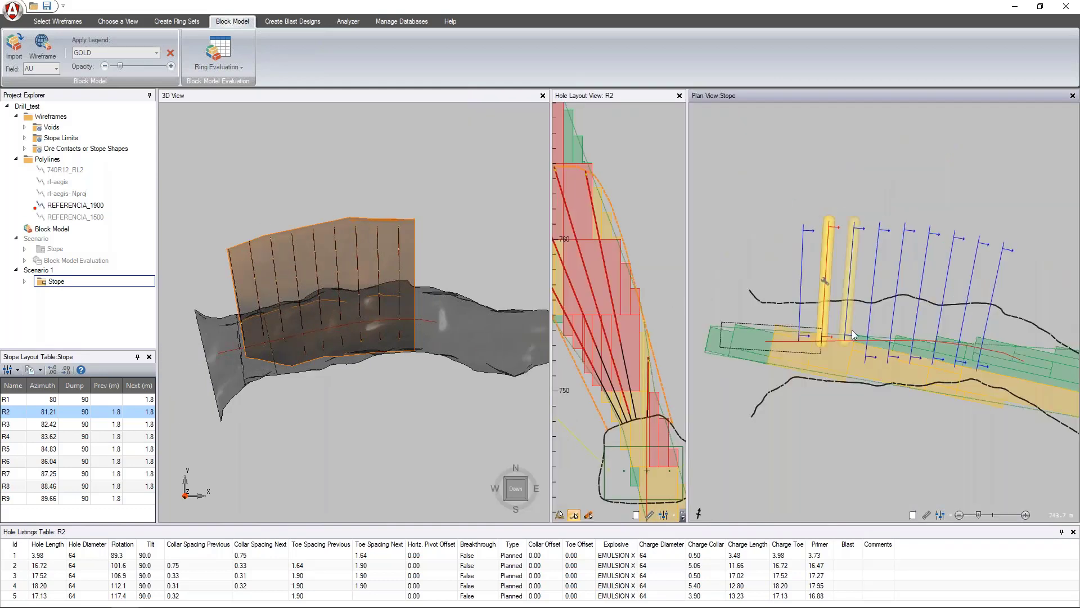
scroll(851, 331, up, 1)
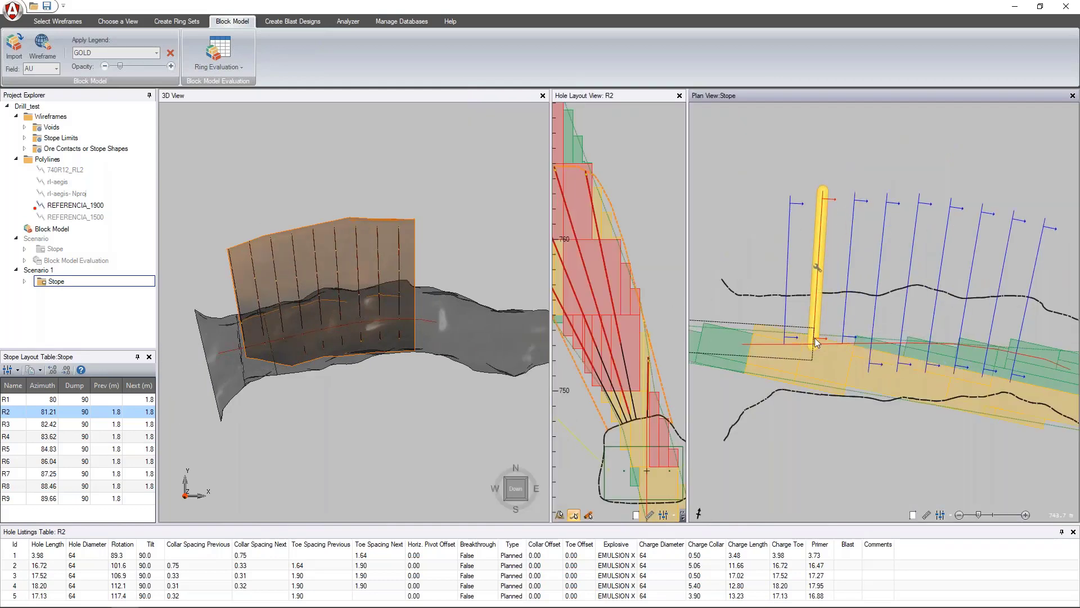
scroll(814, 338, down, 1)
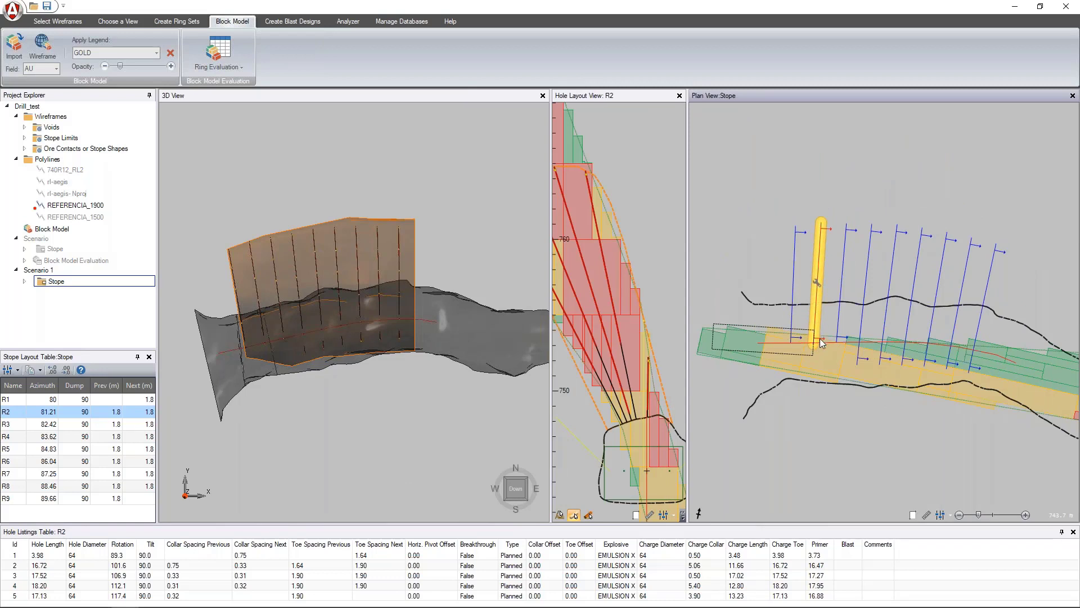
Step: Open ring R3 from the stope's plan view and check its hole and charge summary
click(845, 316)
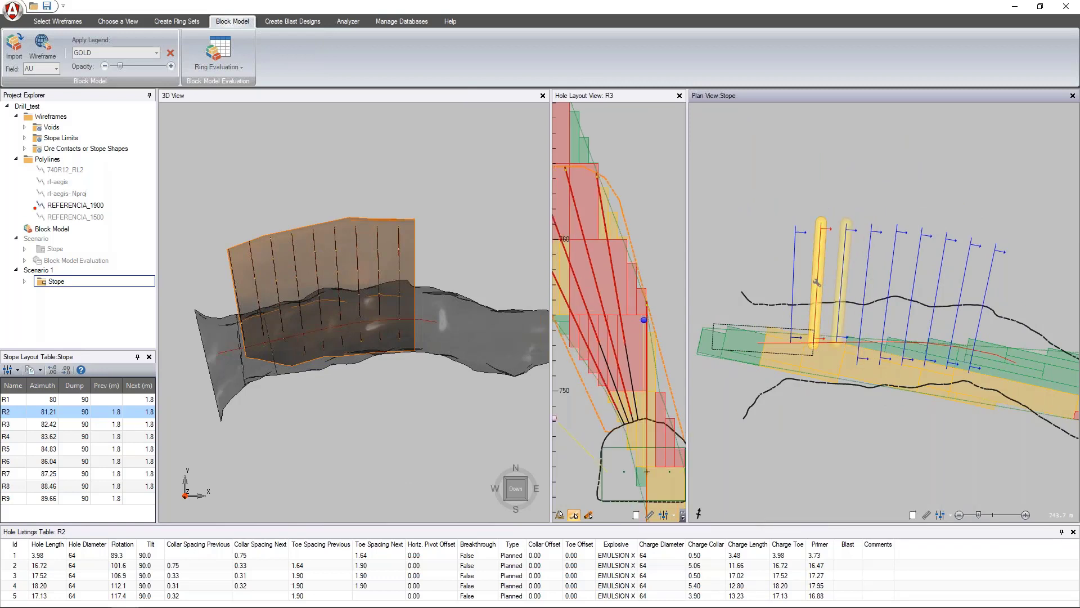
click(856, 361)
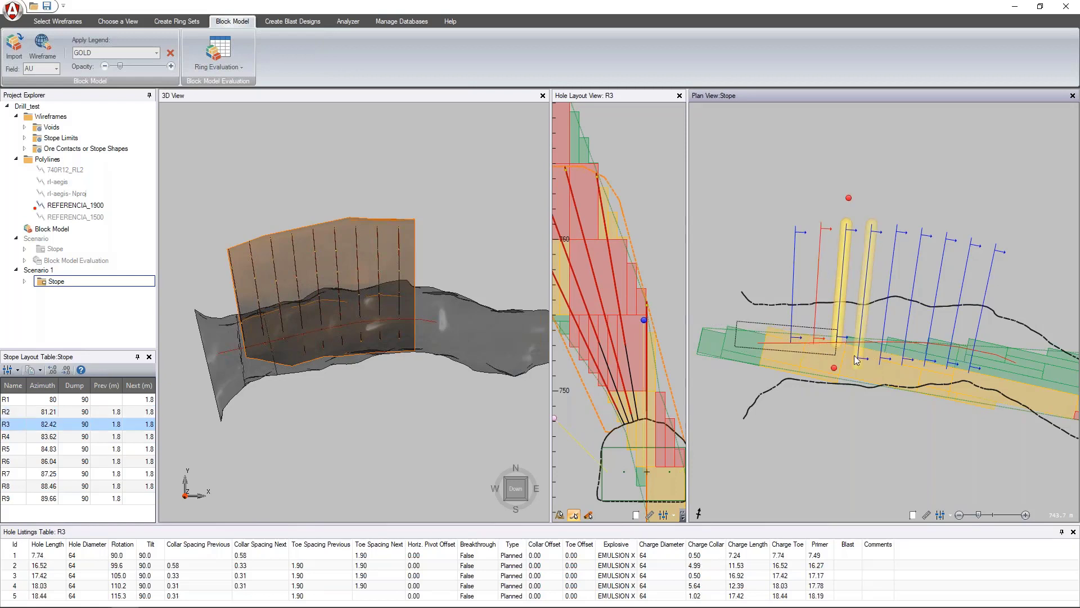
mouse_move(838, 337)
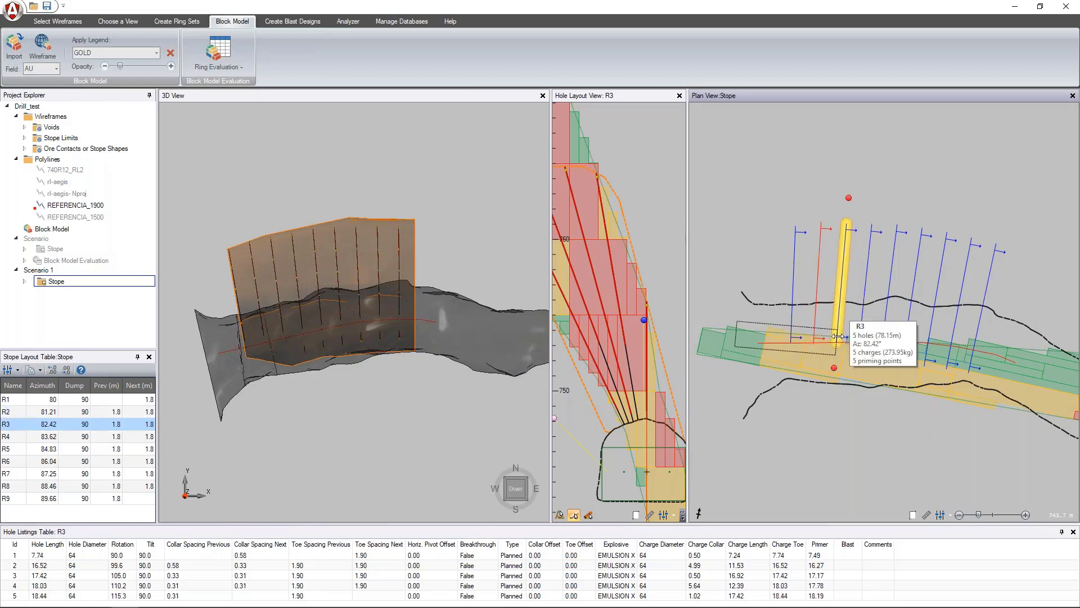
Step: Flip ring R3 to face the opposite direction and widen its hole layout view to inspect the mirrored holes
right_click(838, 326)
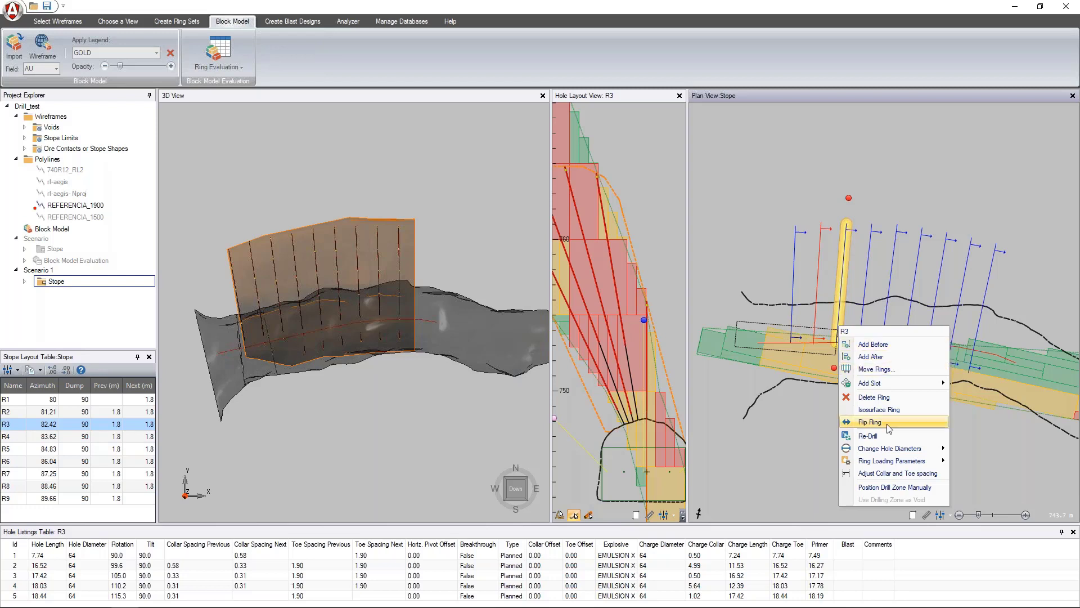
click(870, 422)
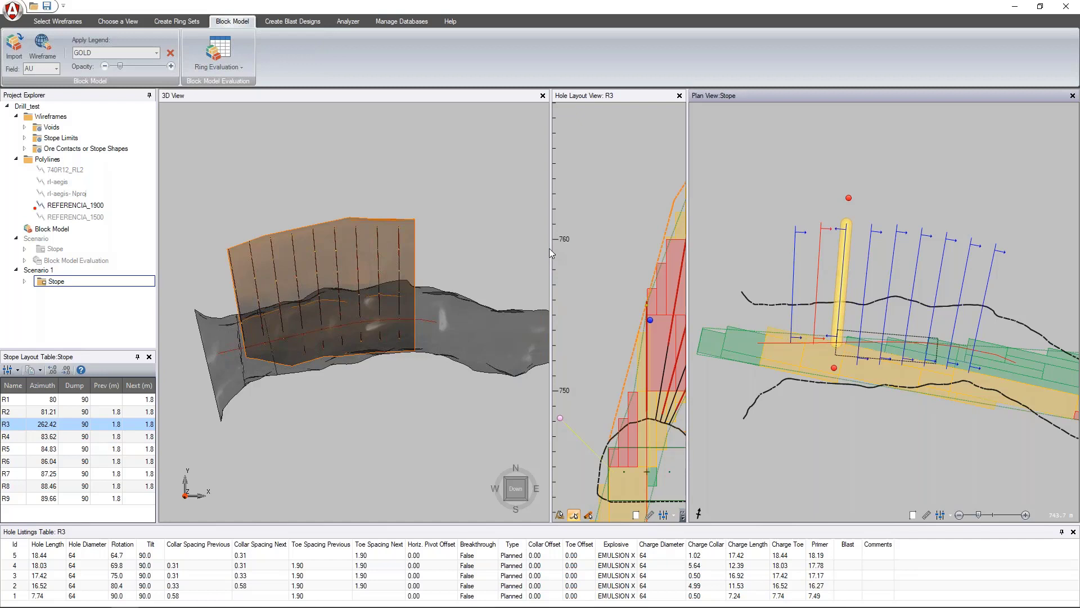
drag(550, 253, 473, 253)
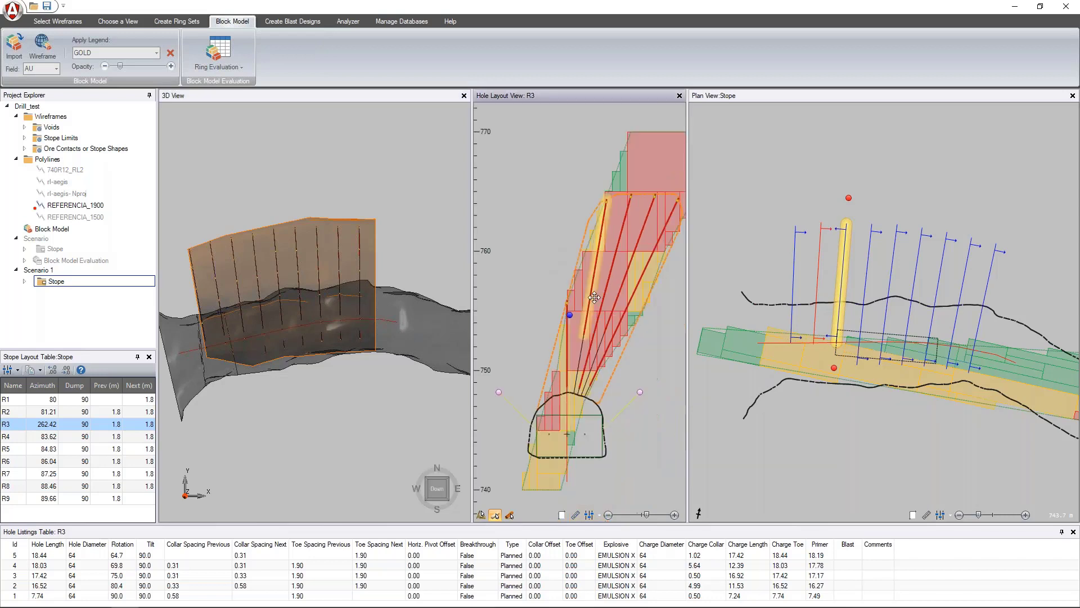
drag(688, 264, 735, 268)
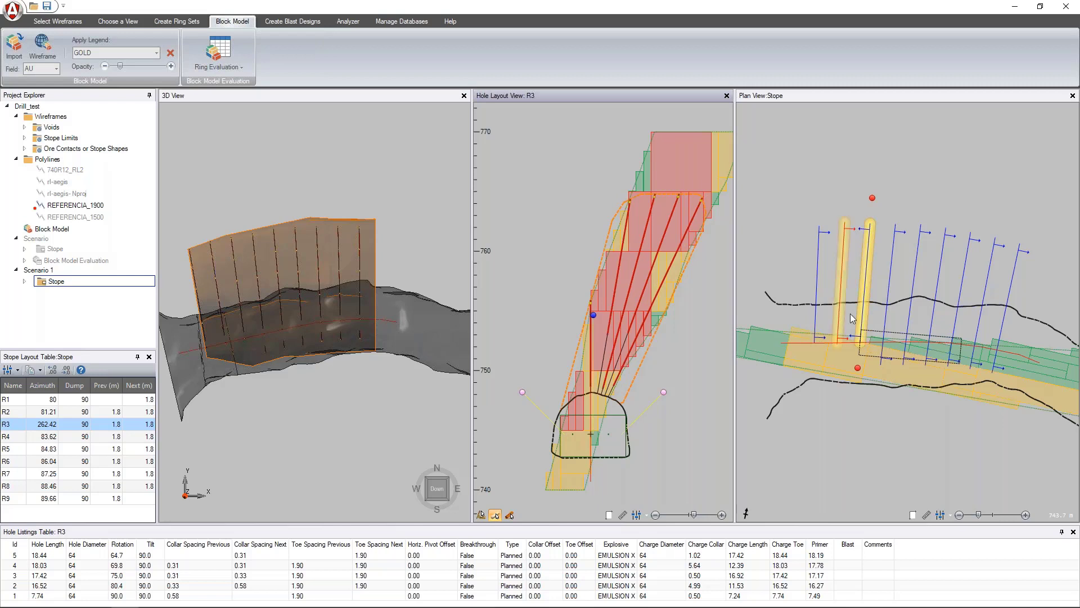
Step: Flip ring R3 back to its original direction
right_click(865, 289)
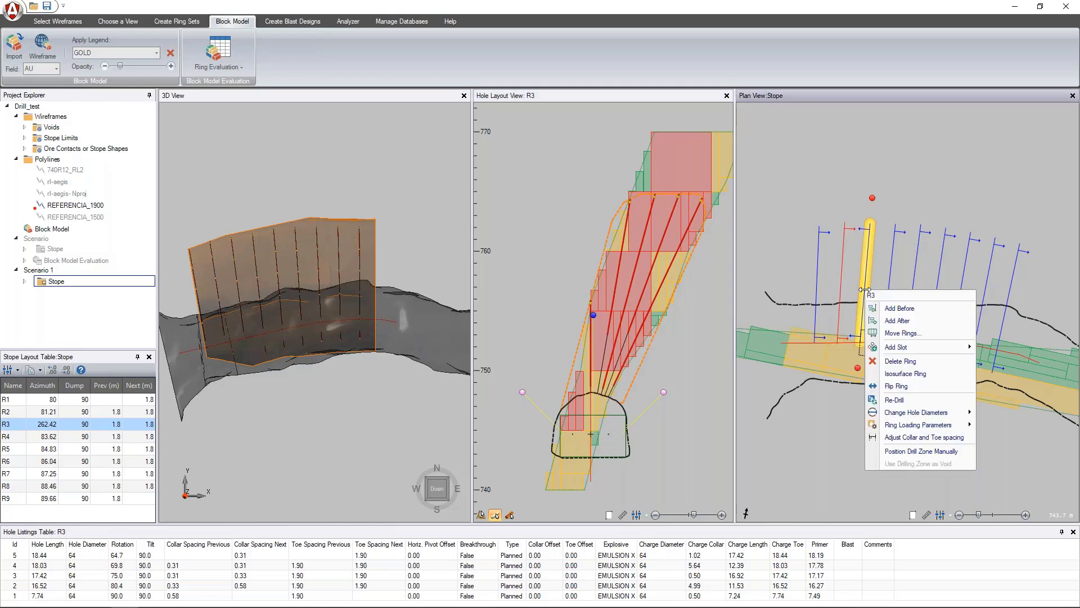
click(910, 386)
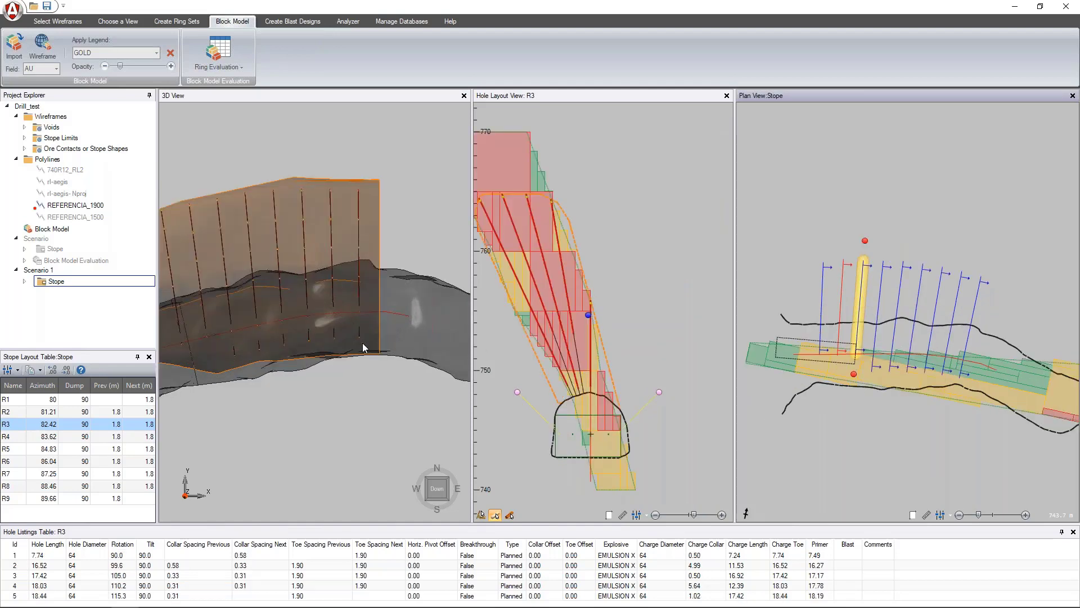
middle_drag(351, 336, 376, 345)
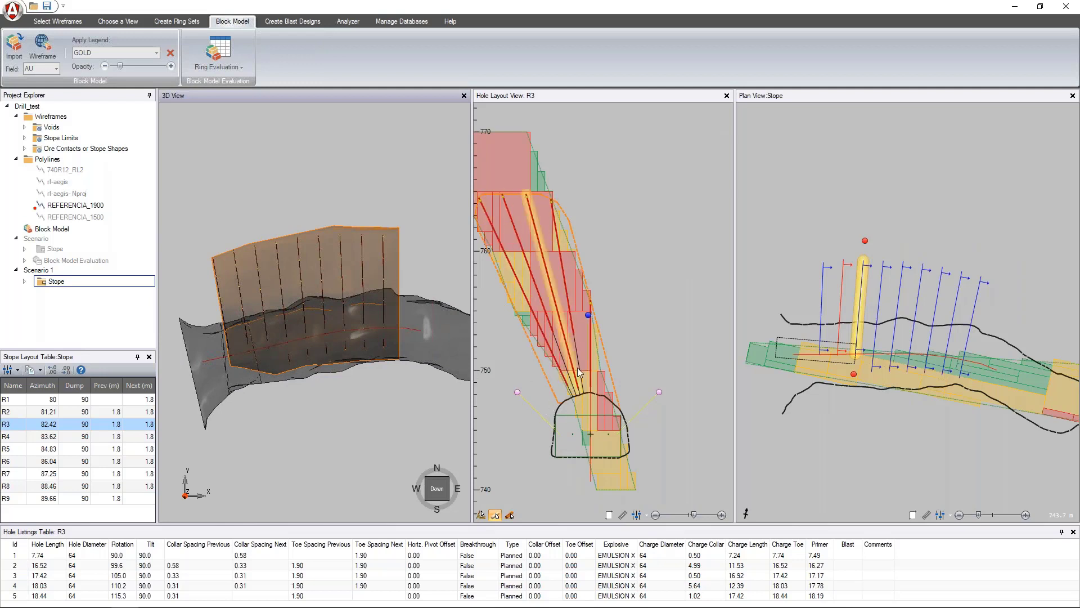
middle_drag(577, 367, 599, 362)
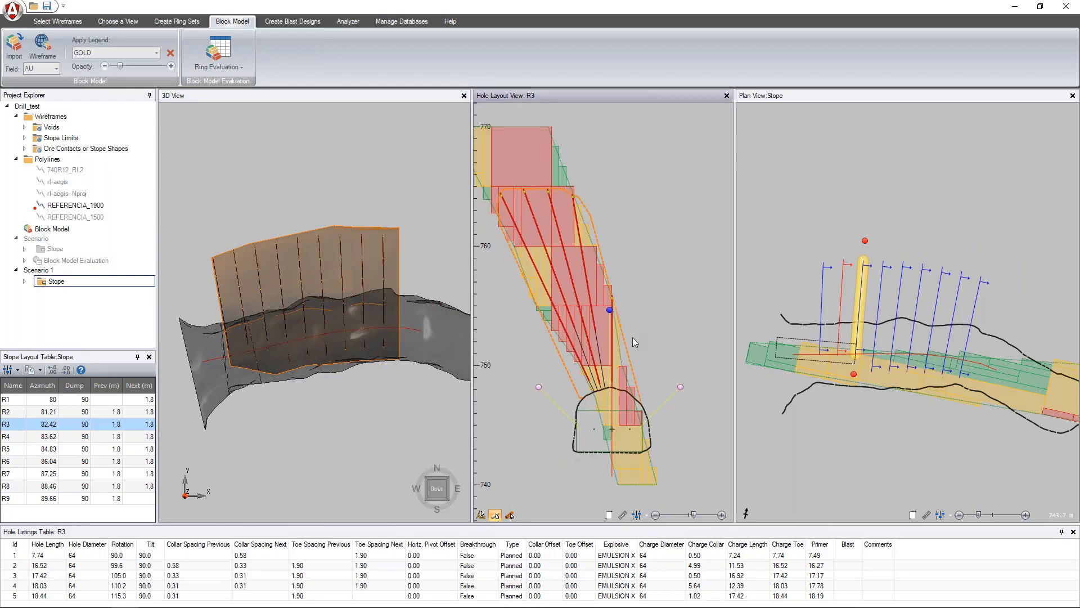
Step: Adjust ring R3's drilling fan to a relative rotation of about 2.89° and sweep limits of about -43.34° and 39.17°
mouse_move(611, 312)
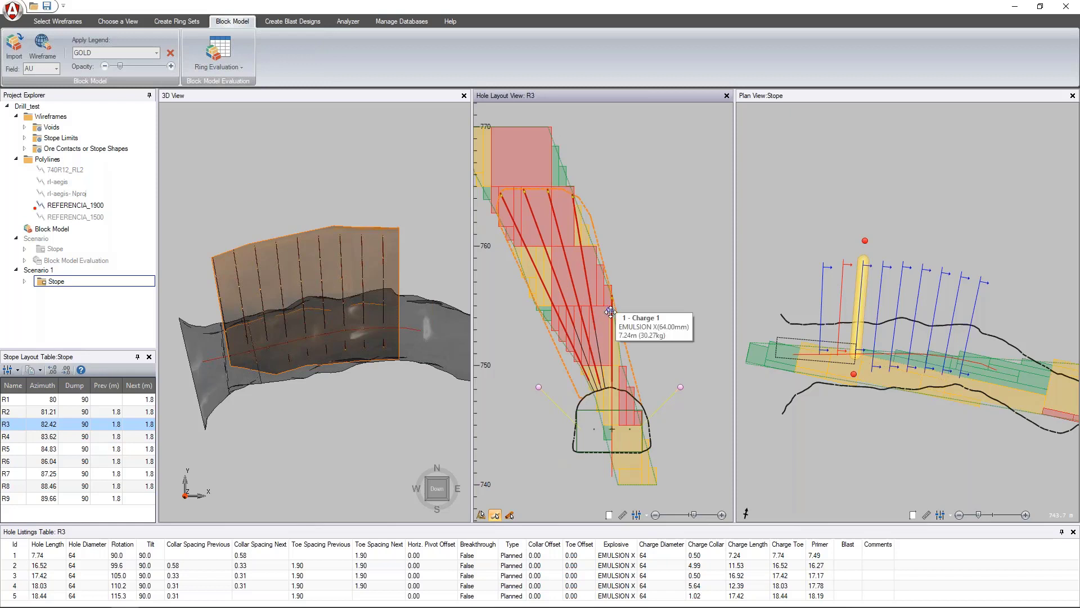
drag(612, 312, 603, 311)
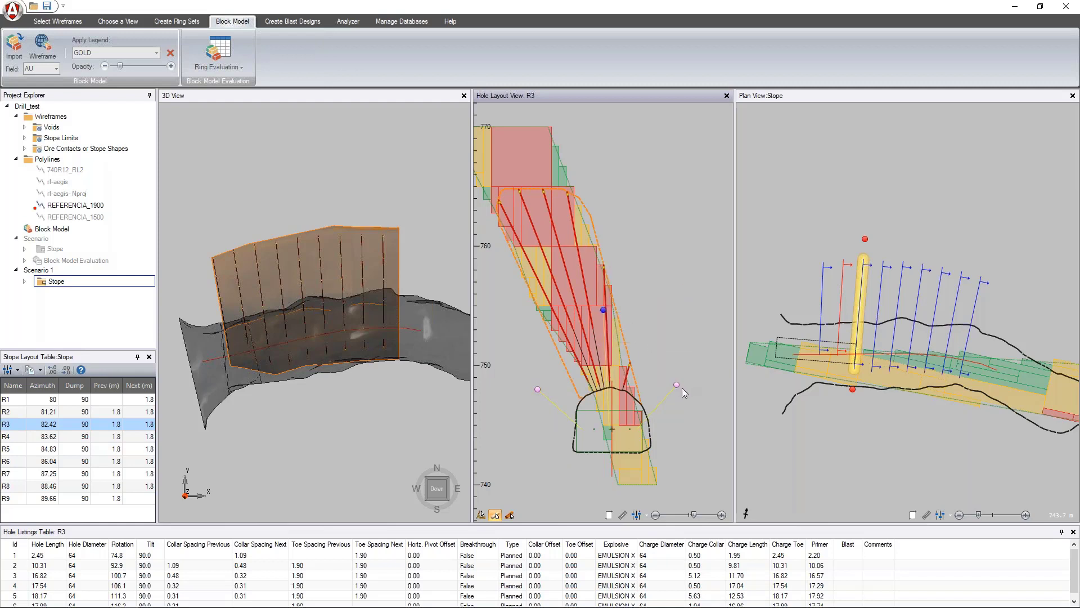
mouse_move(678, 388)
mouse_down()
mouse_move(627, 355)
mouse_move(673, 386)
mouse_up()
mouse_move(537, 388)
mouse_down()
mouse_move(592, 366)
mouse_move(535, 377)
mouse_up()
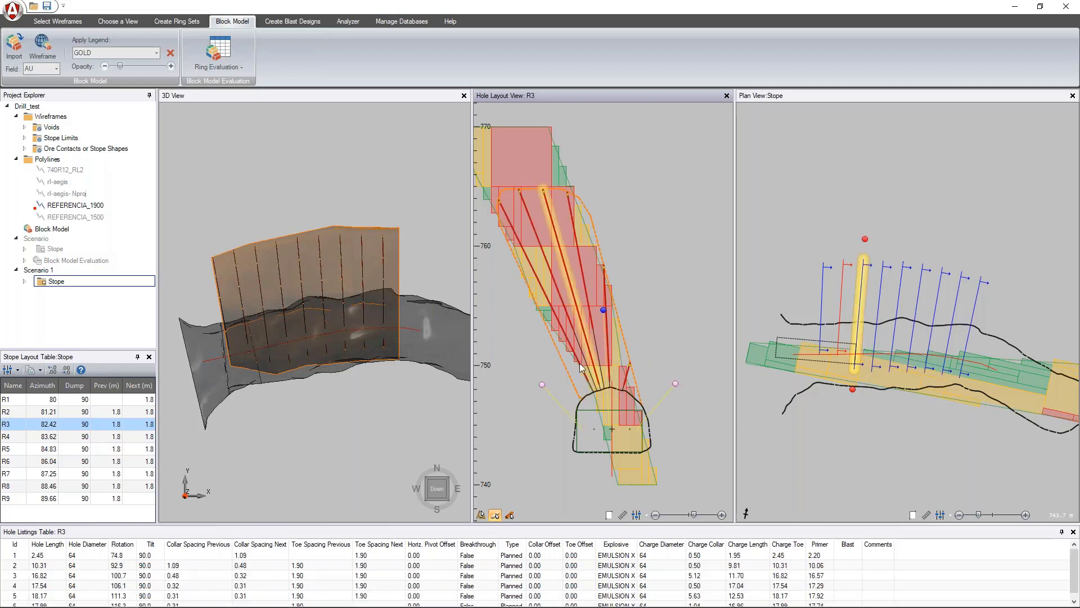
Step: Shorten the charge of hole 6 in ring R3 by moving its collar end to a charge collar of about 3.70 m
click(559, 329)
scroll(558, 330, up, 3)
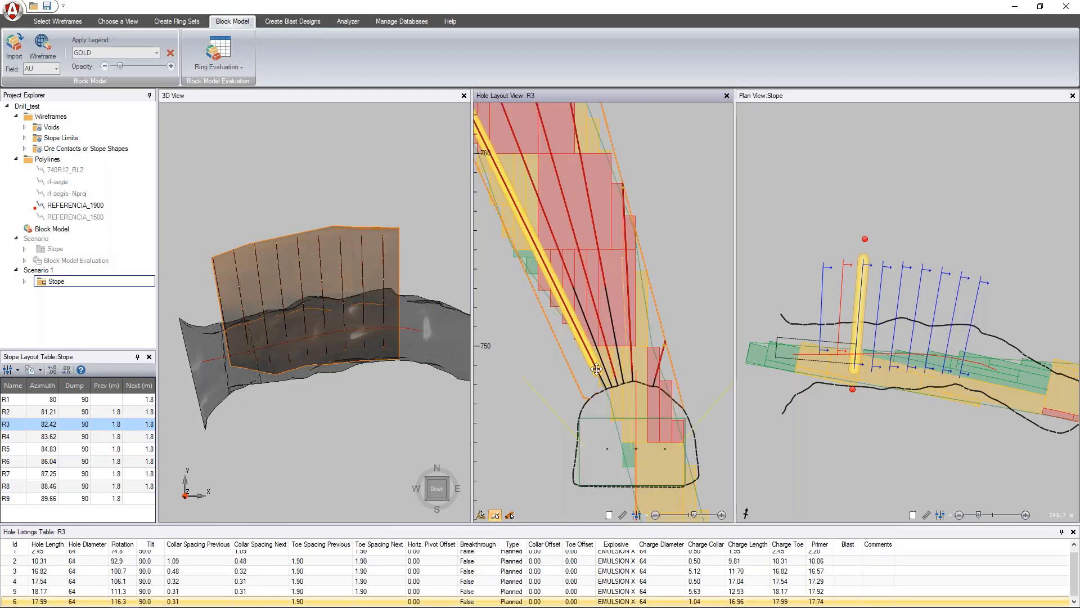
drag(579, 358, 555, 340)
scroll(538, 353, down, 1)
middle_drag(678, 181, 698, 221)
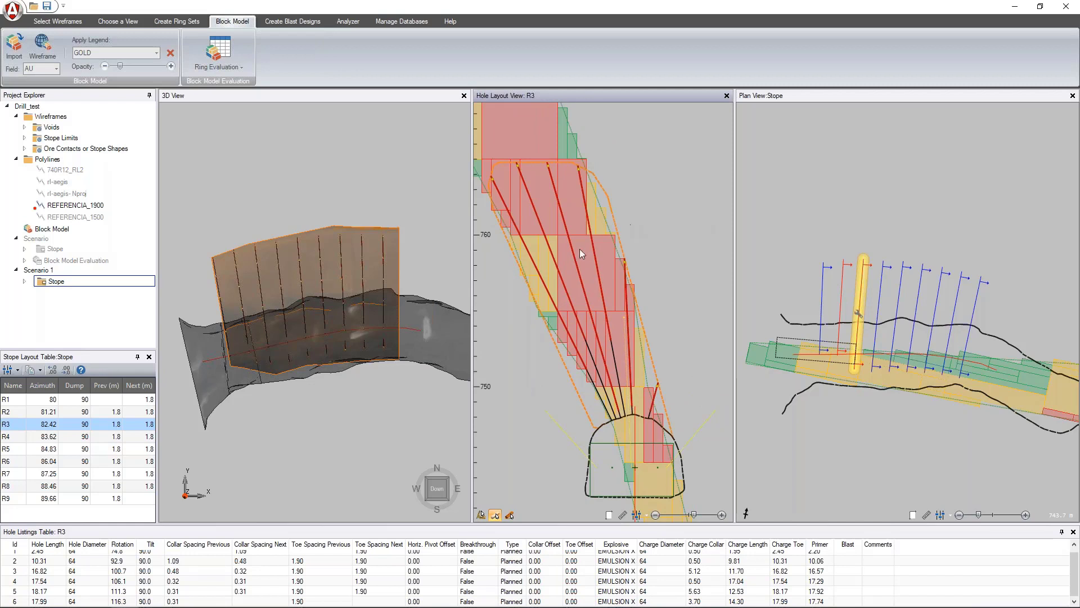
Step: Switch to primer editing and move hole 3's primer in ring R3 down the hole to about 14.53 m
click(592, 228)
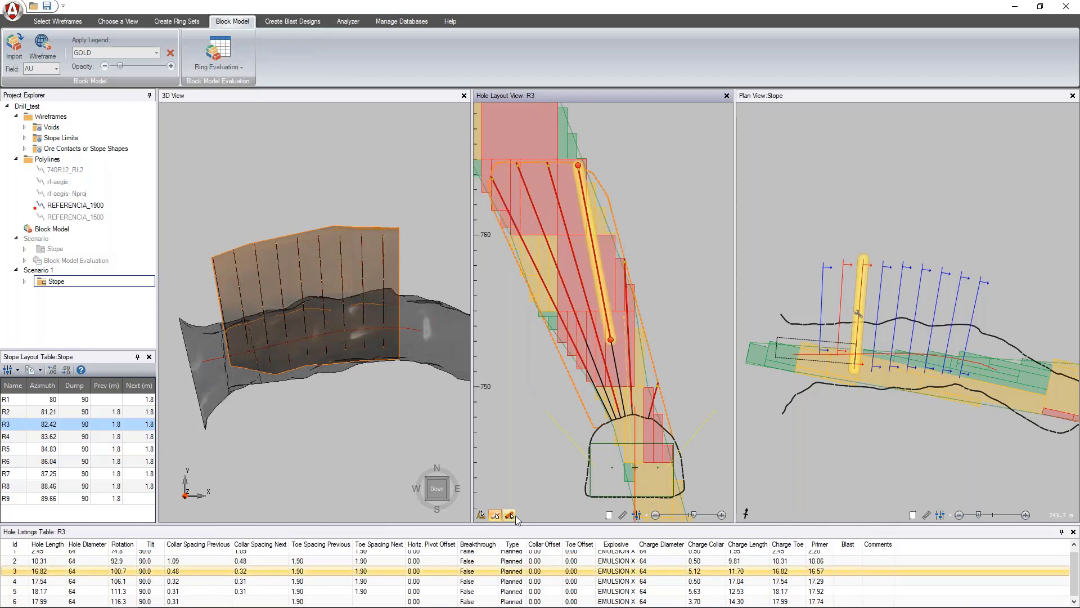
click(510, 516)
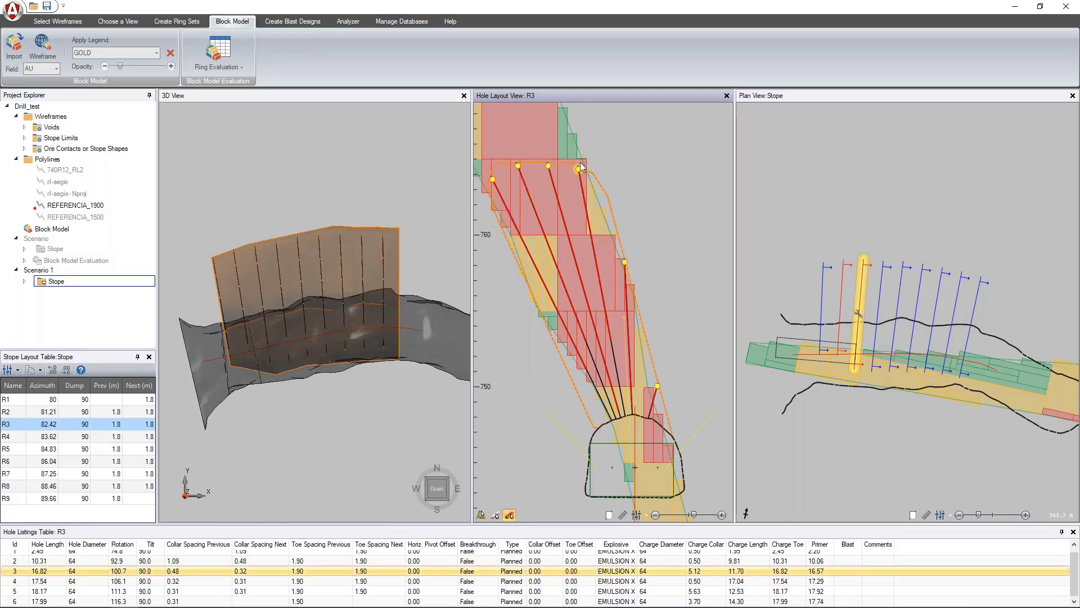
drag(581, 167, 584, 200)
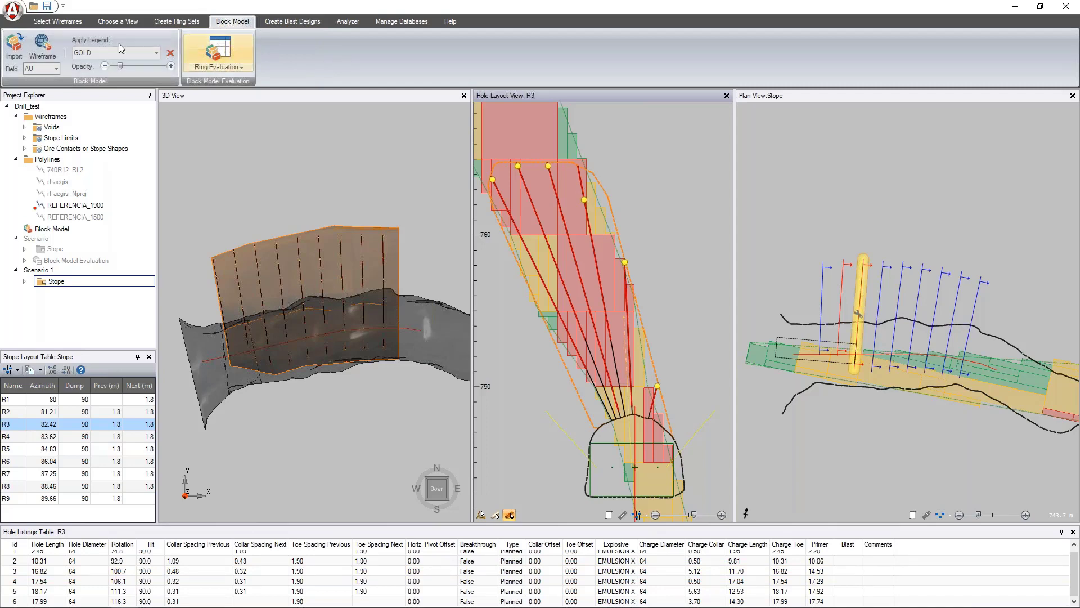
Step: Re-drill ring R3 with its current drilling parameters, accepting the loss of its manual edits
click(157, 25)
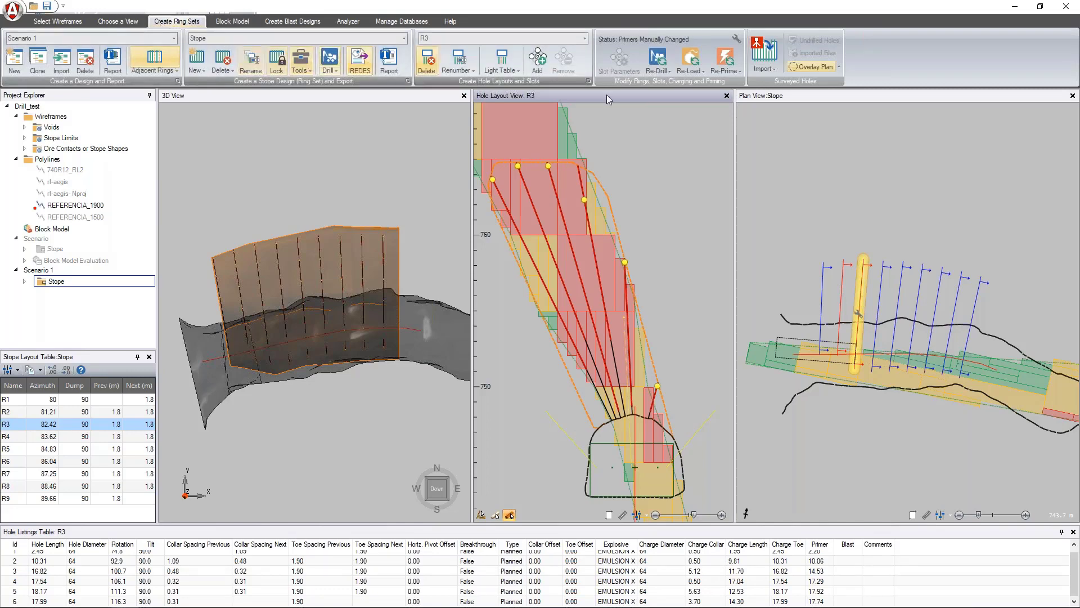
click(655, 59)
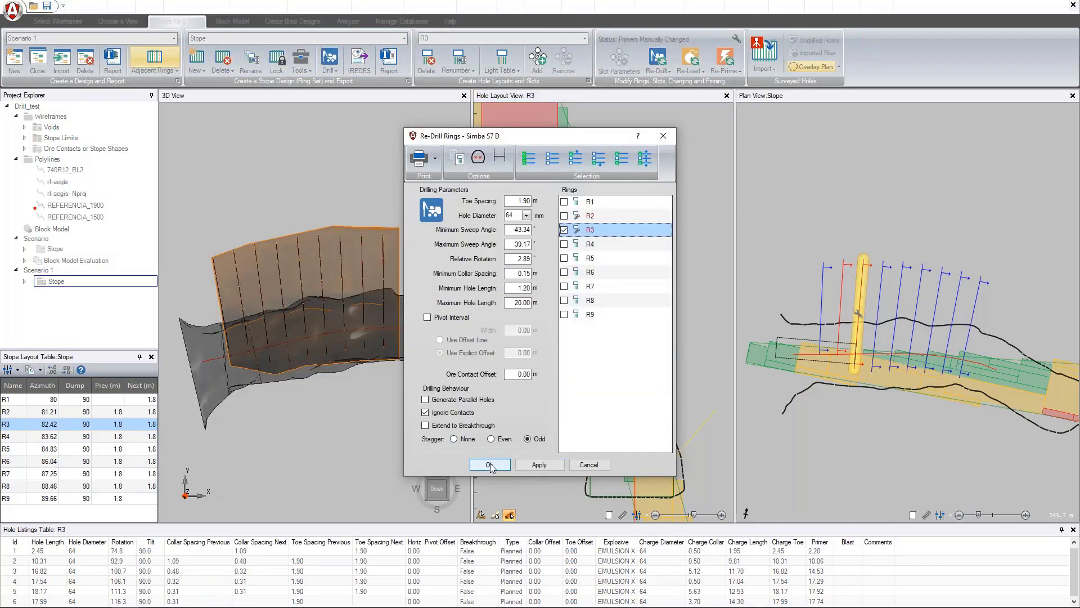
click(489, 464)
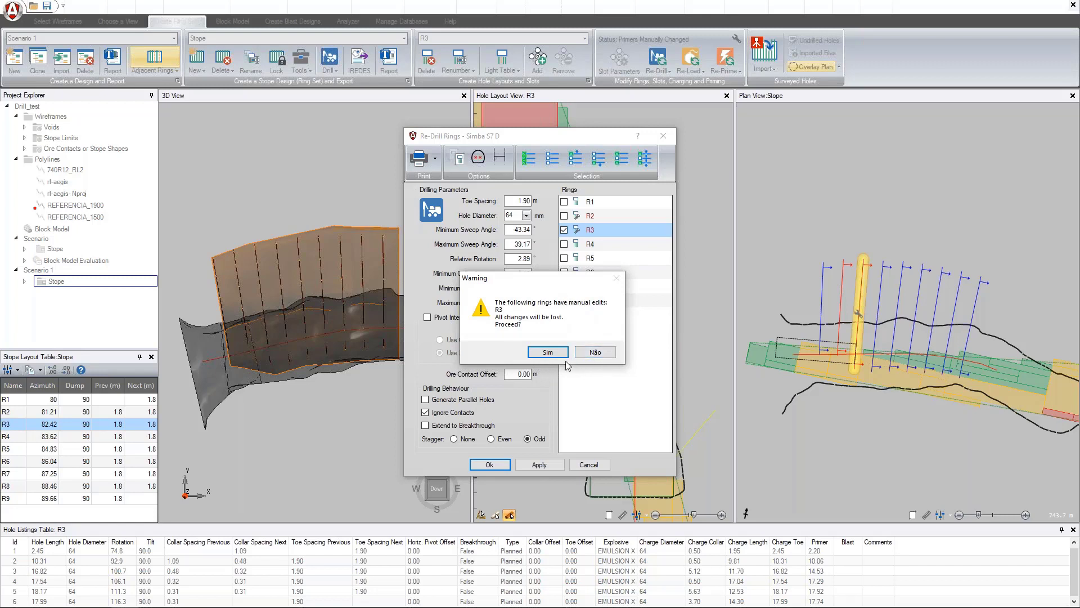
click(548, 352)
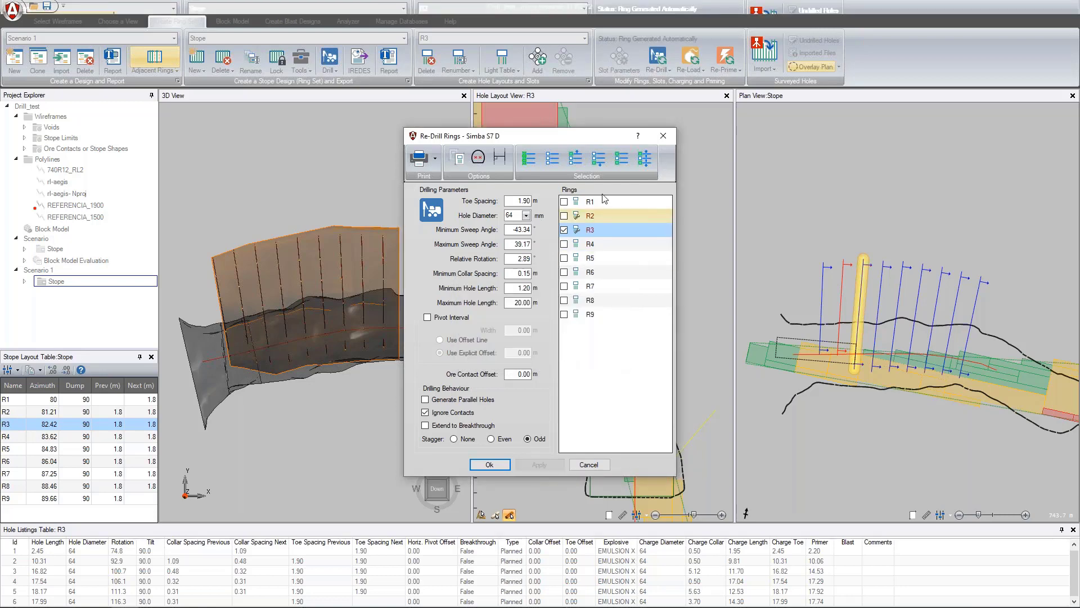
Step: Switch the hole layout to hole editing mode and open ring R1 from the plan view
click(481, 515)
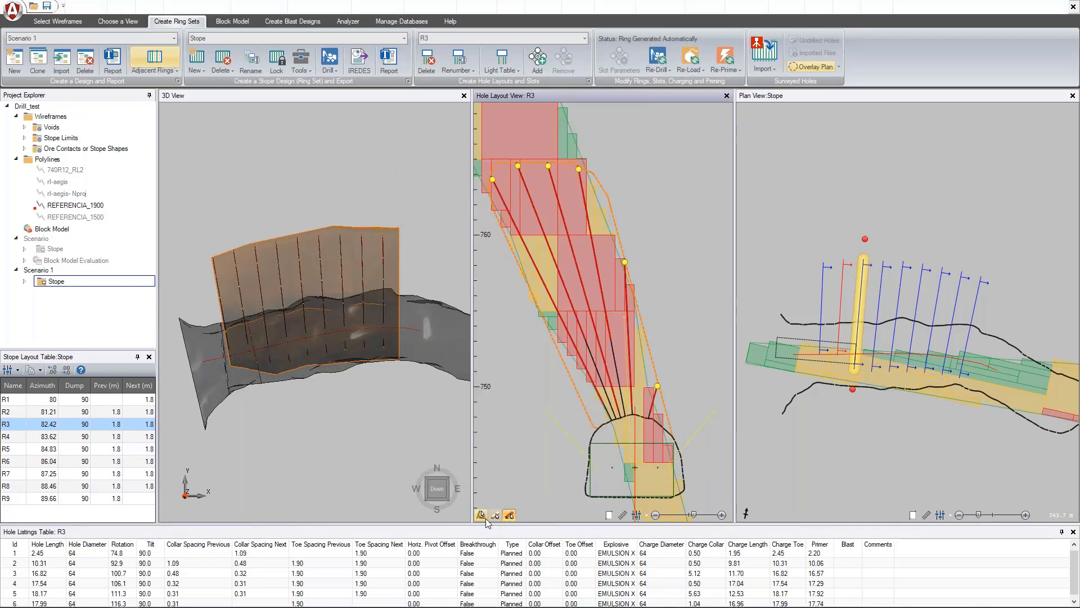
click(813, 332)
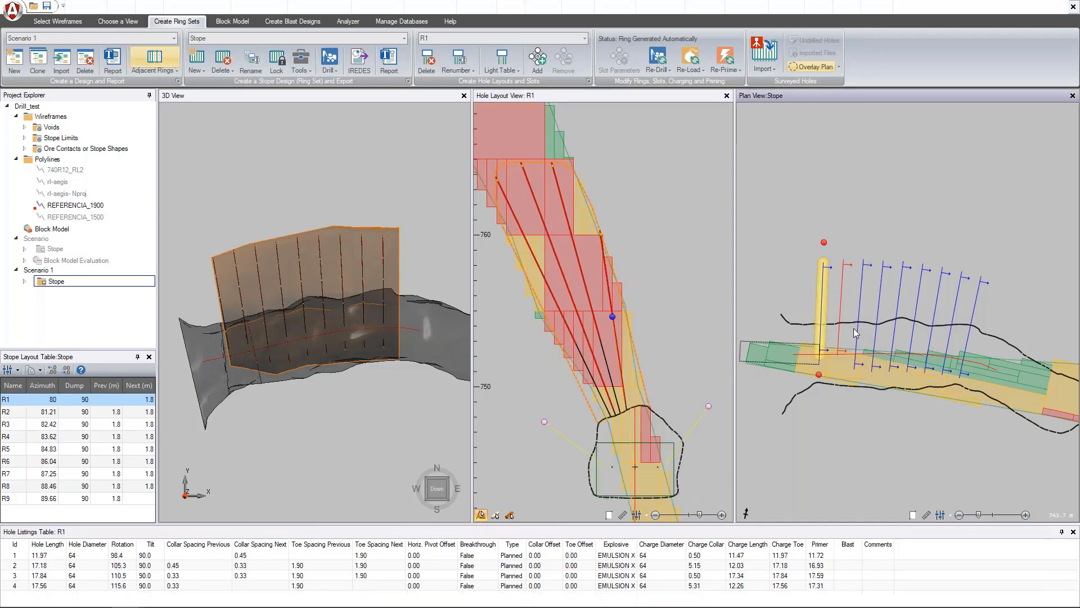
Step: Open ring R9 from the plan view and look through the available slot patterns
click(855, 348)
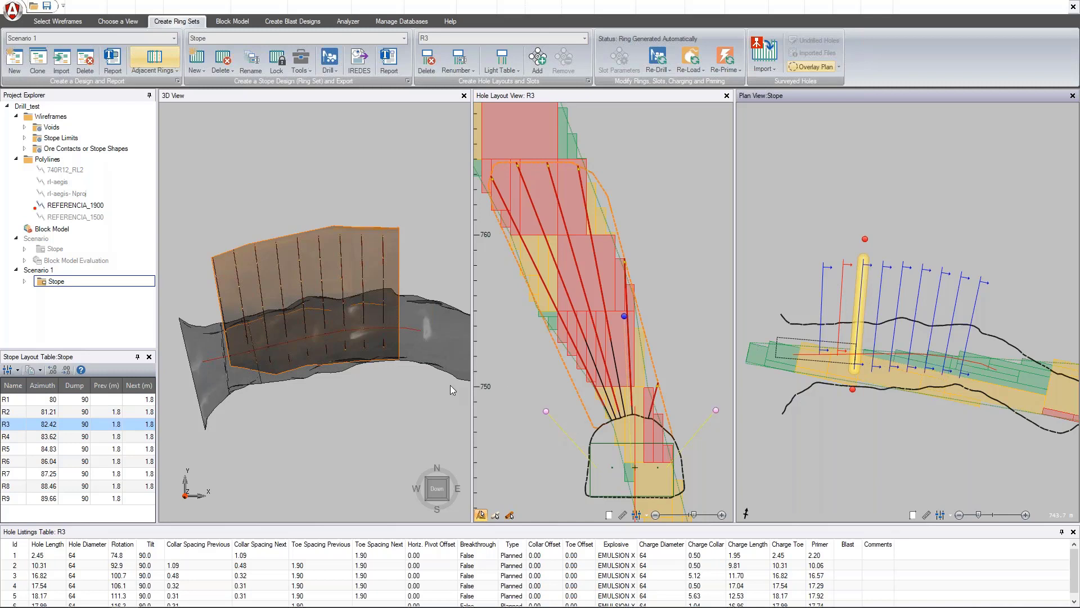
click(971, 337)
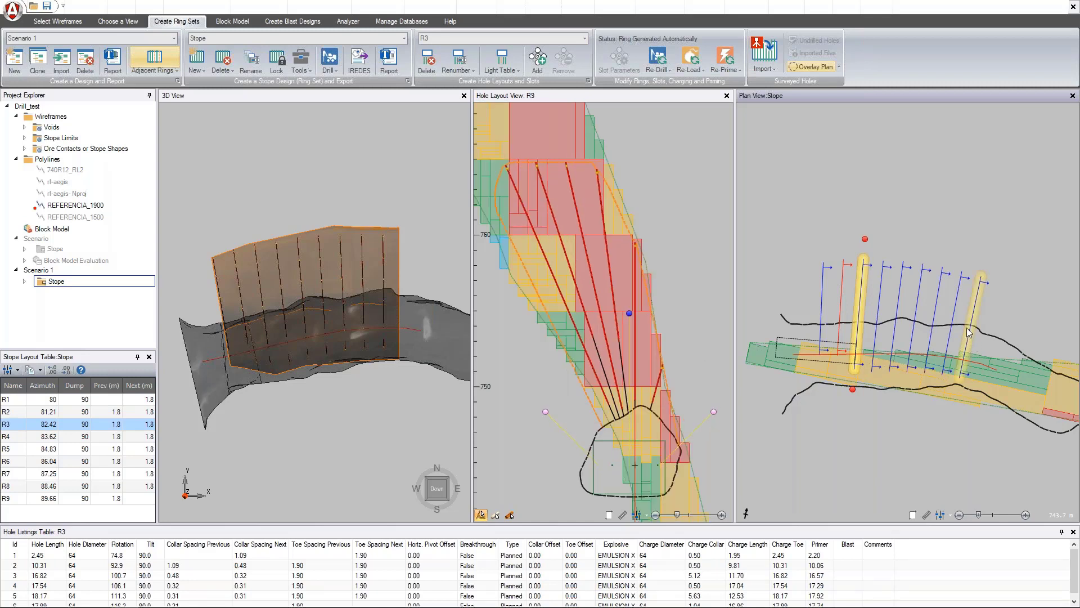
click(538, 65)
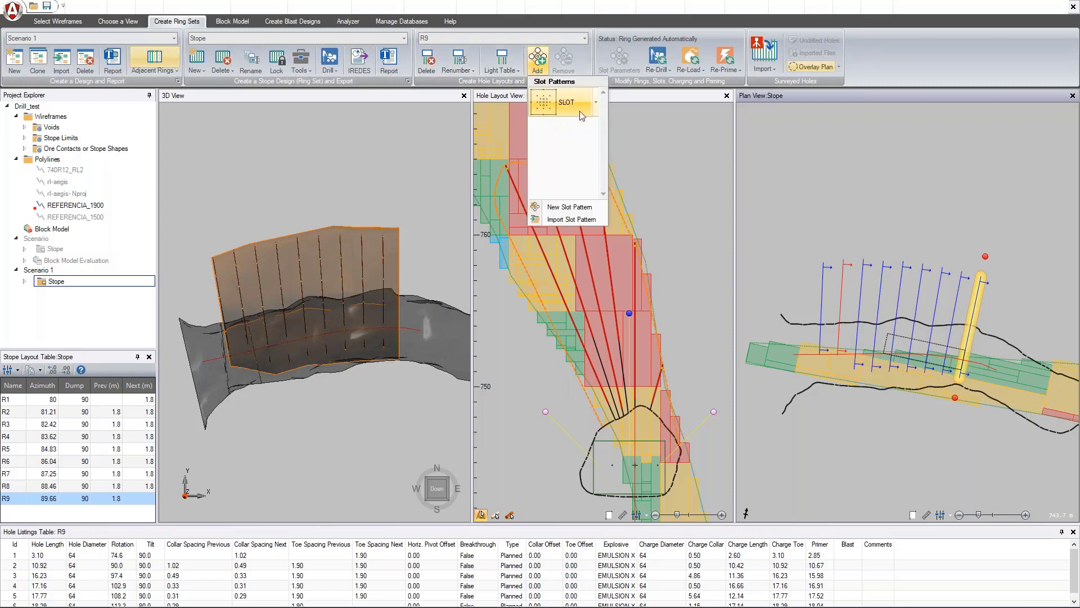
mouse_move(565, 116)
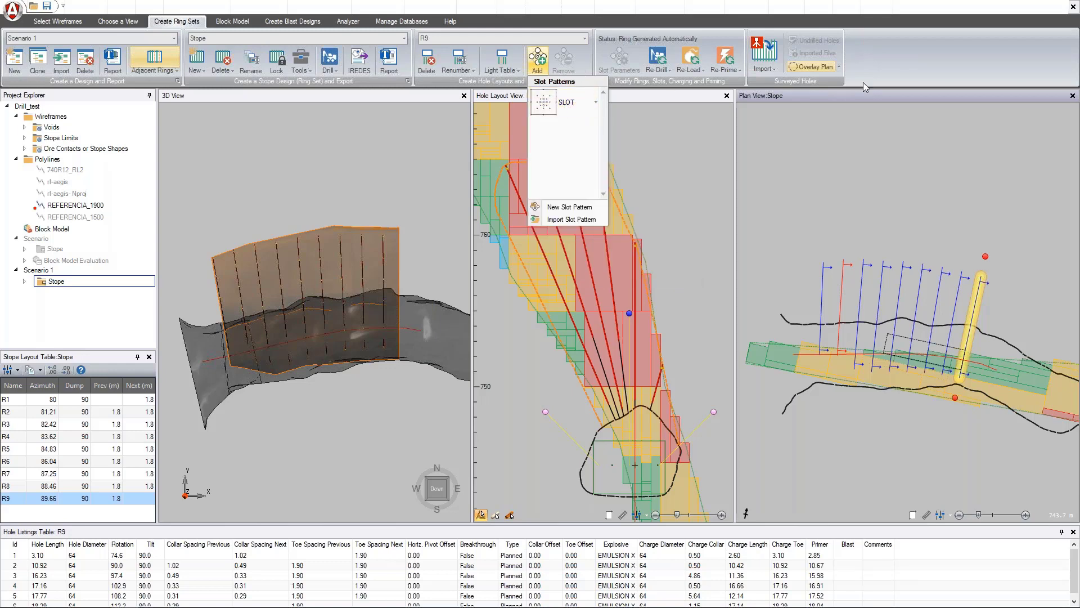
click(890, 76)
Step: Add the SLOT pattern to ring R9 and tilt it along the orebody to a rotation of about 103.3
scroll(998, 362, up, 2)
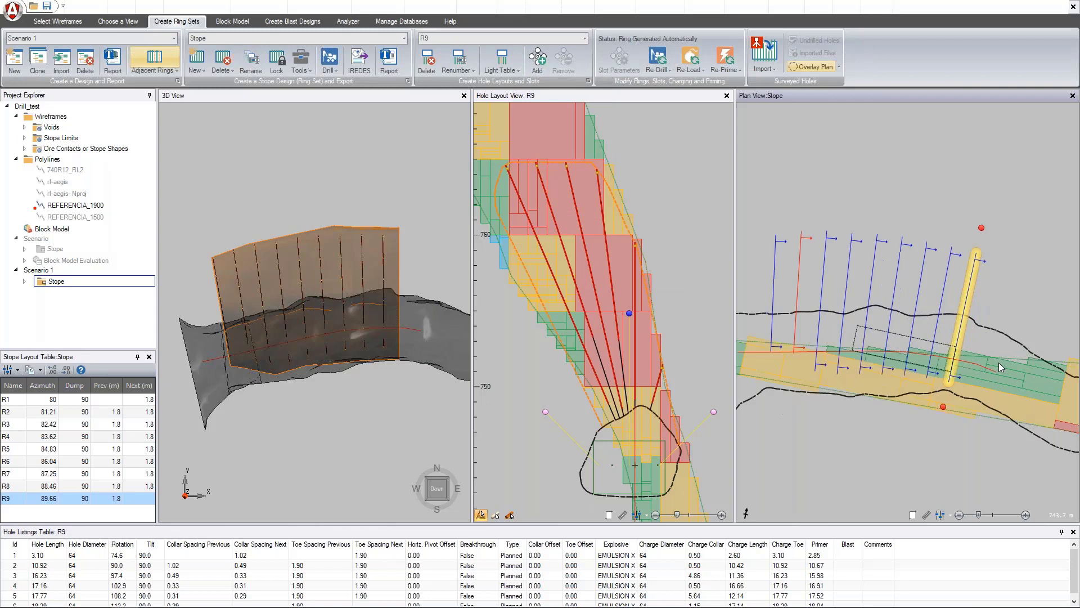
right_click(961, 329)
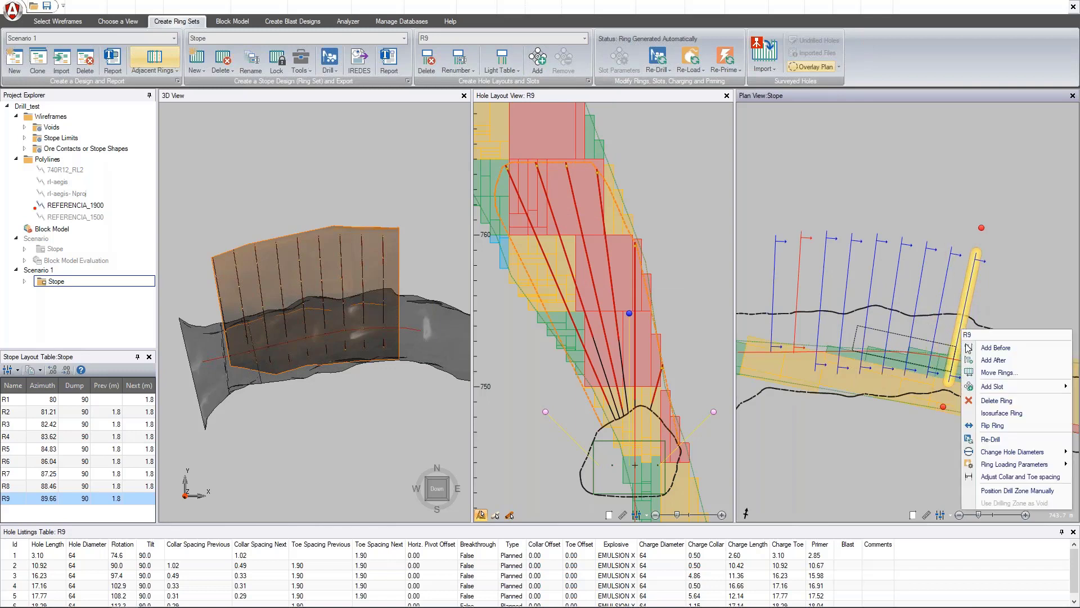
mouse_move(980, 386)
click(911, 397)
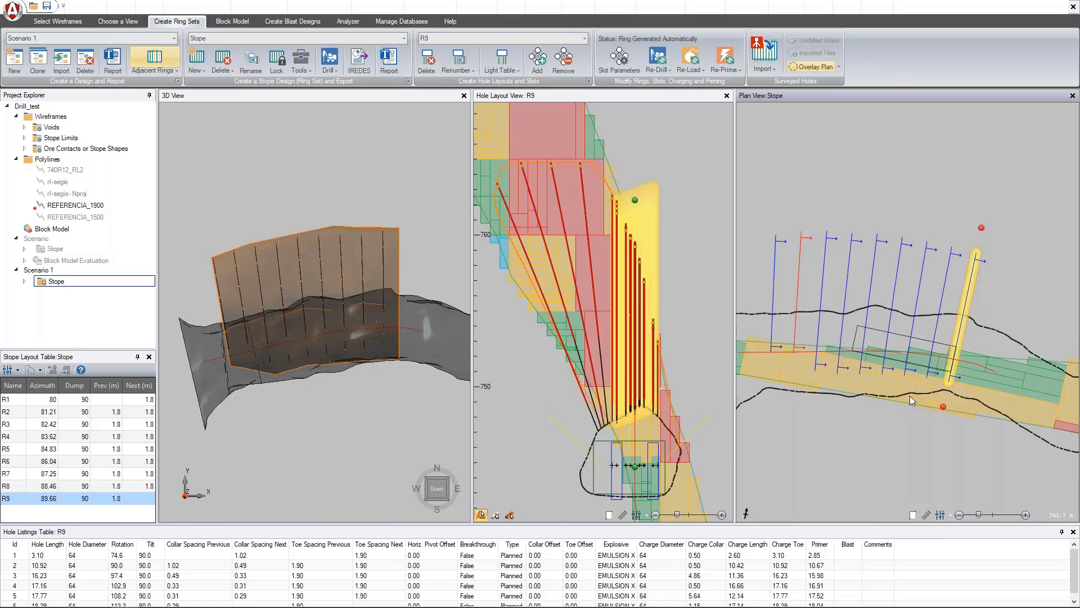
click(622, 197)
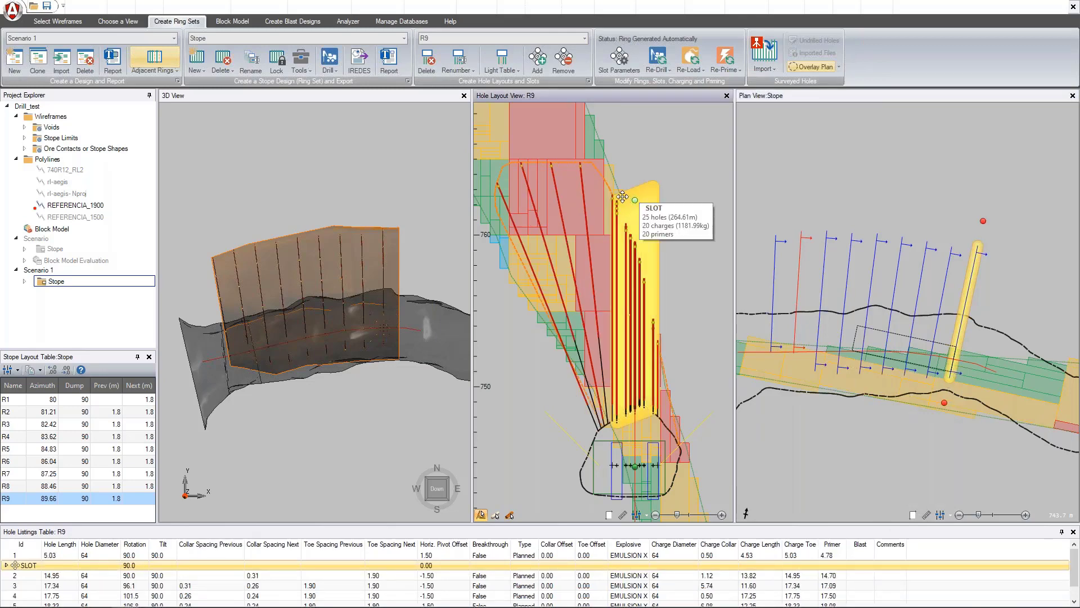
drag(622, 197, 565, 171)
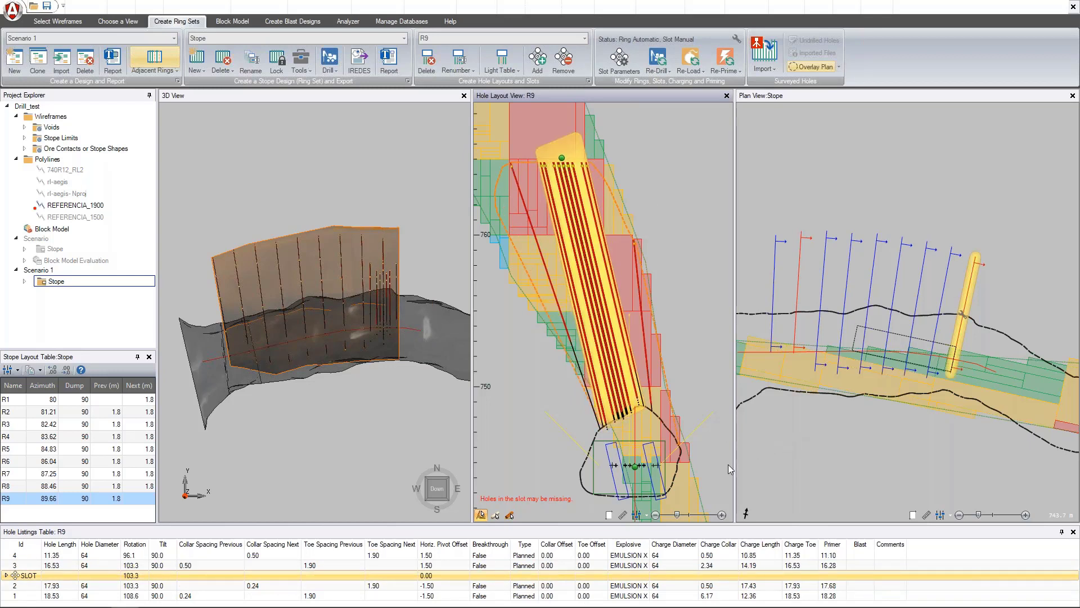
Step: Position ring R9's drill zone manually and raise its upper edge slightly, accepting the loss of the ring's manual changes
click(697, 448)
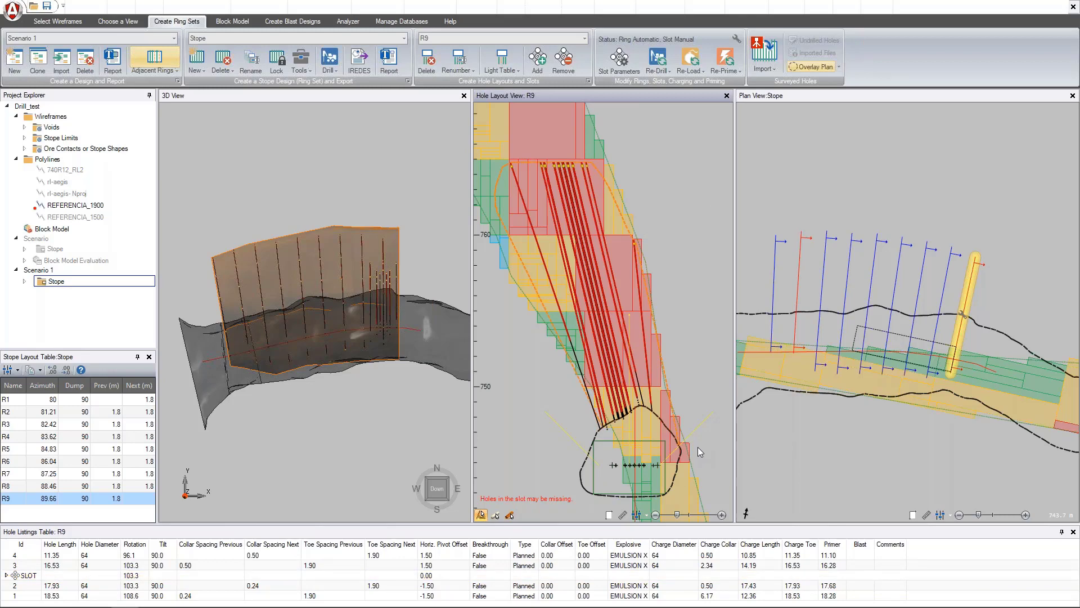
middle_drag(669, 507, 639, 454)
scroll(639, 454, up, 2)
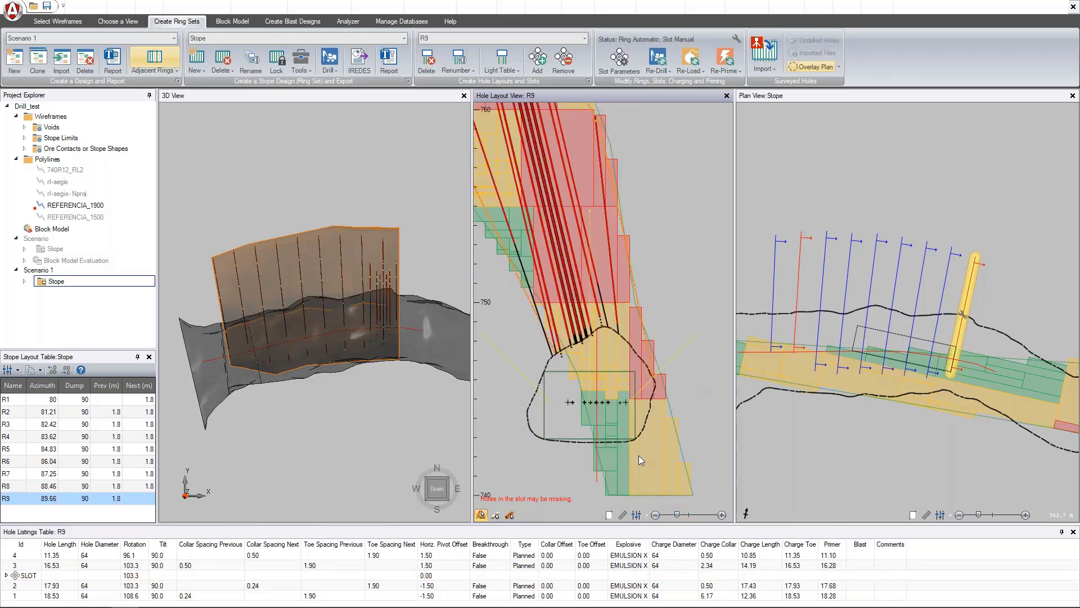
right_click(672, 412)
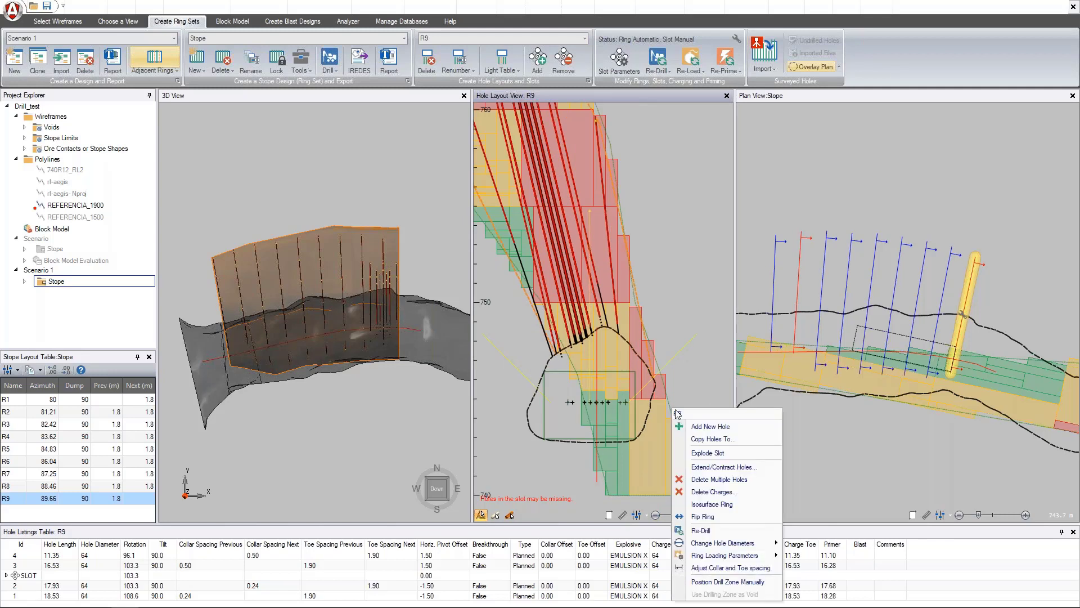
click(731, 583)
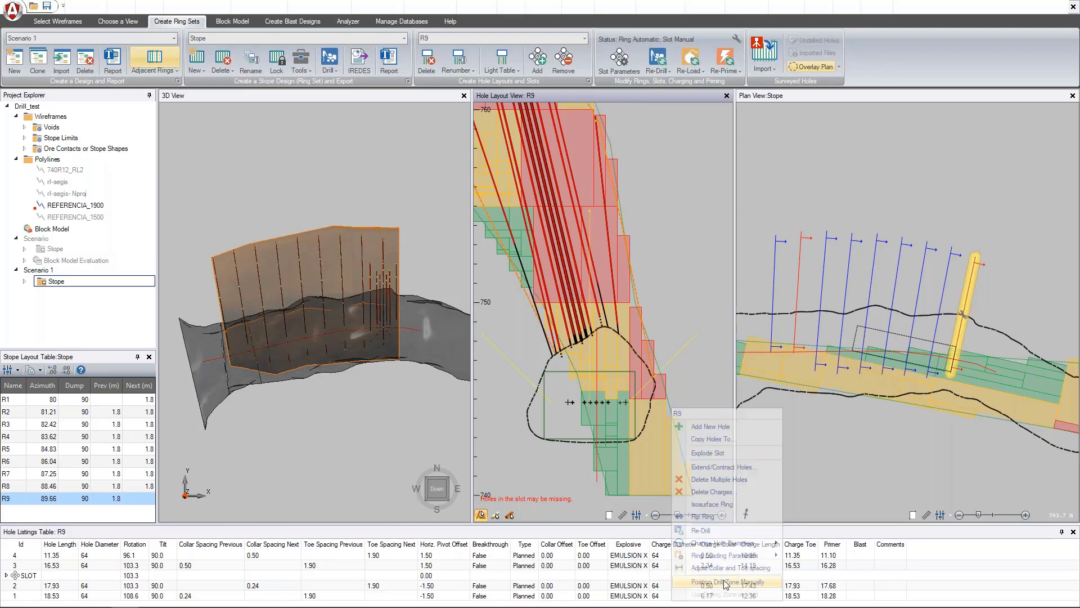
click(591, 374)
click(547, 347)
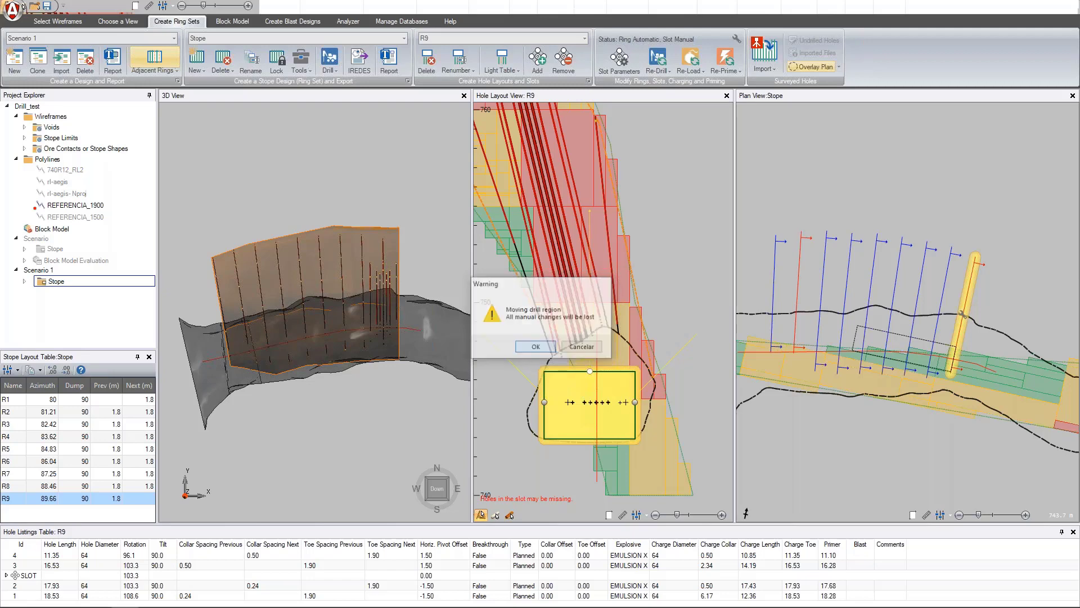
click(578, 348)
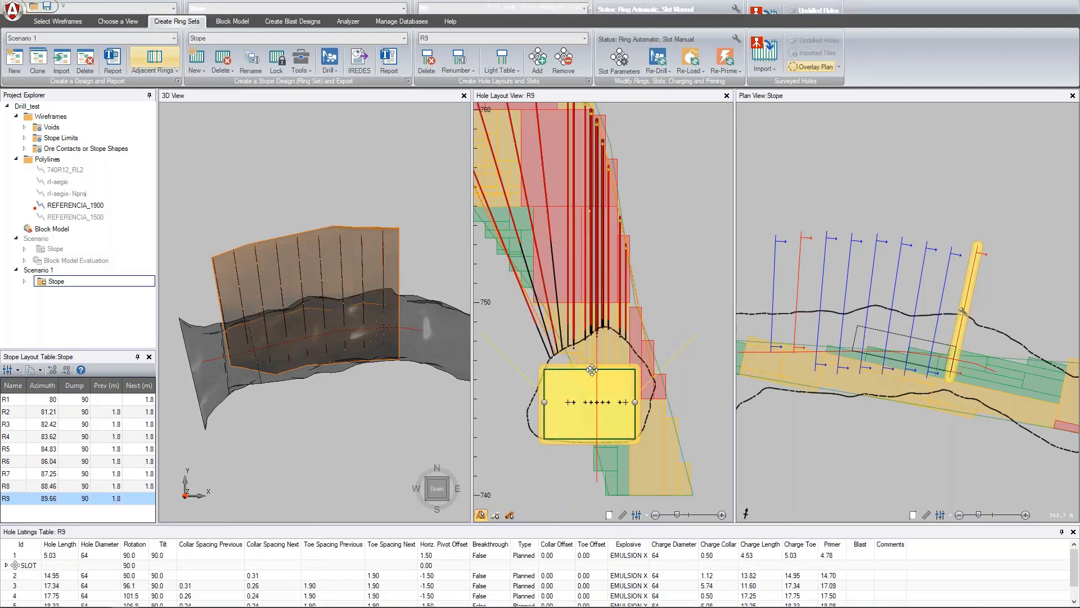
click(589, 367)
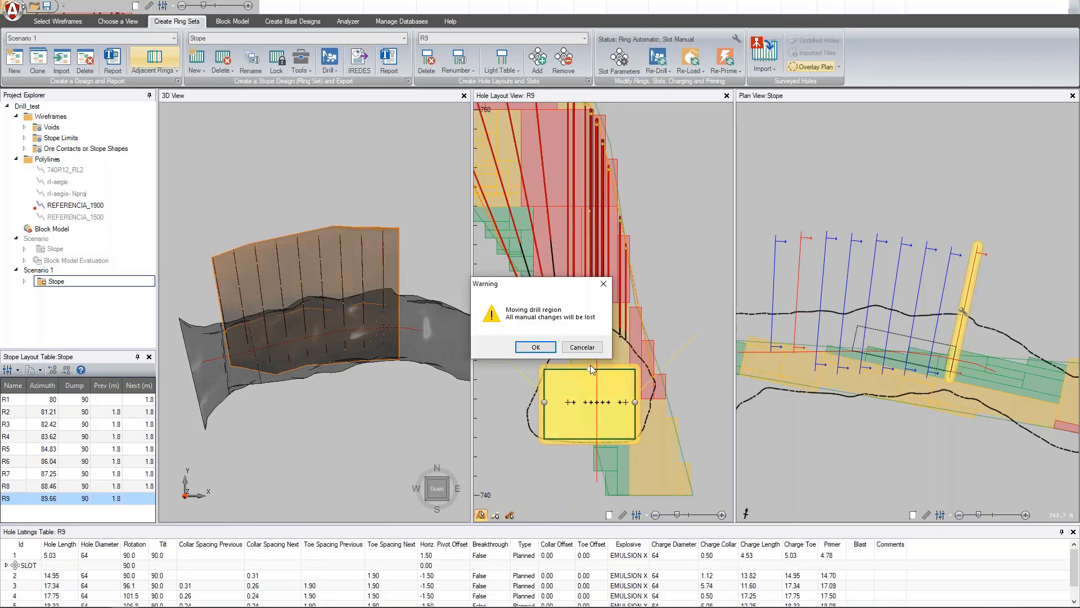
click(599, 285)
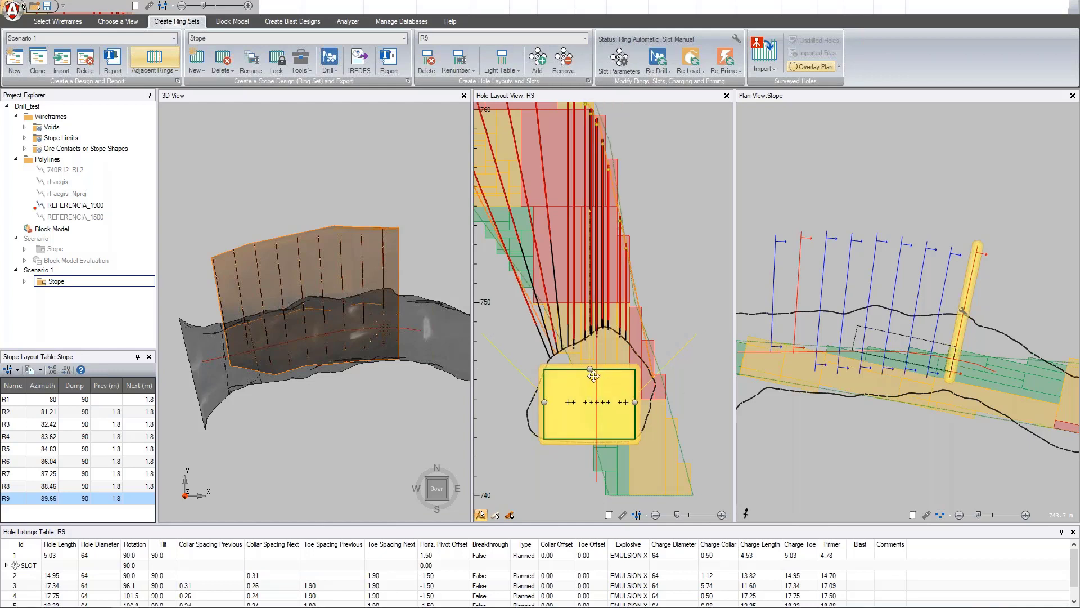
Step: Remove the slot from ring R9
scroll(607, 407, down, 3)
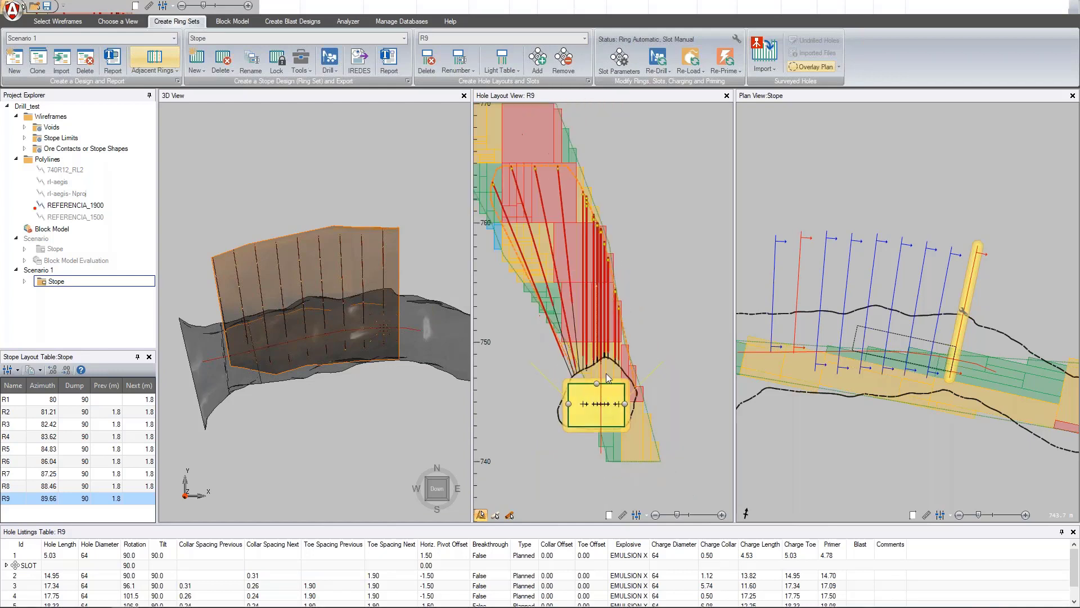
click(602, 283)
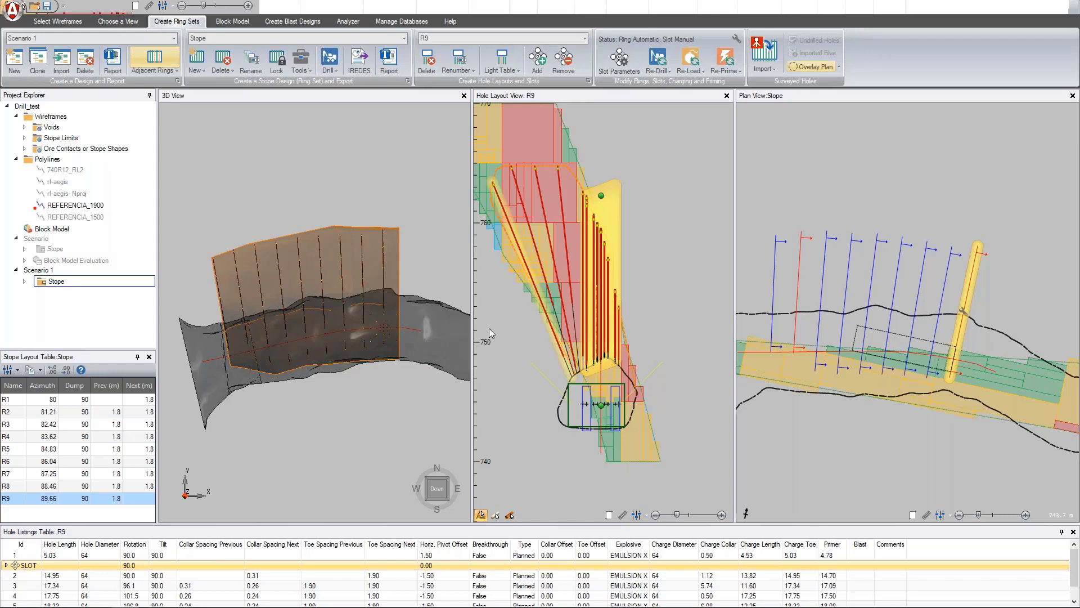
right_click(596, 228)
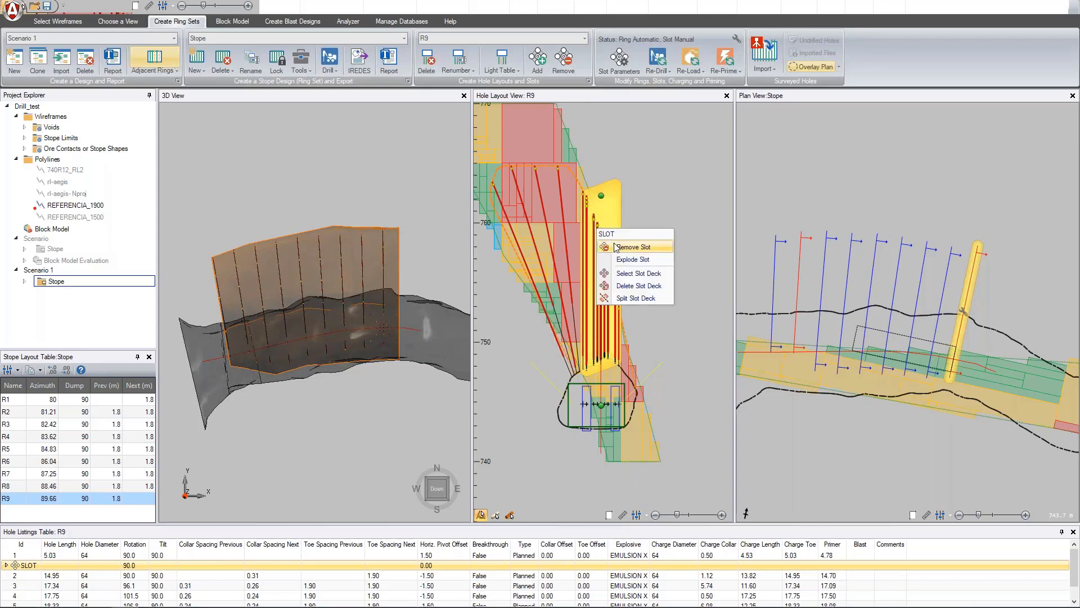
click(616, 243)
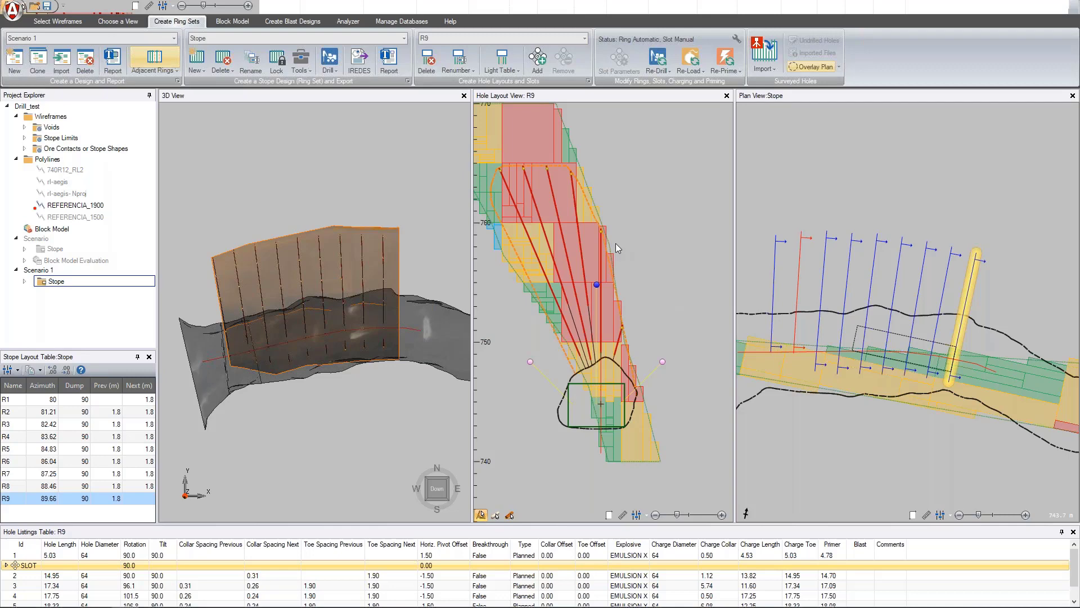
Step: Add the SLOT pattern to ring R9 again and tilt it along the orebody to a rotation of about 100.3
right_click(964, 321)
mouse_move(996, 377)
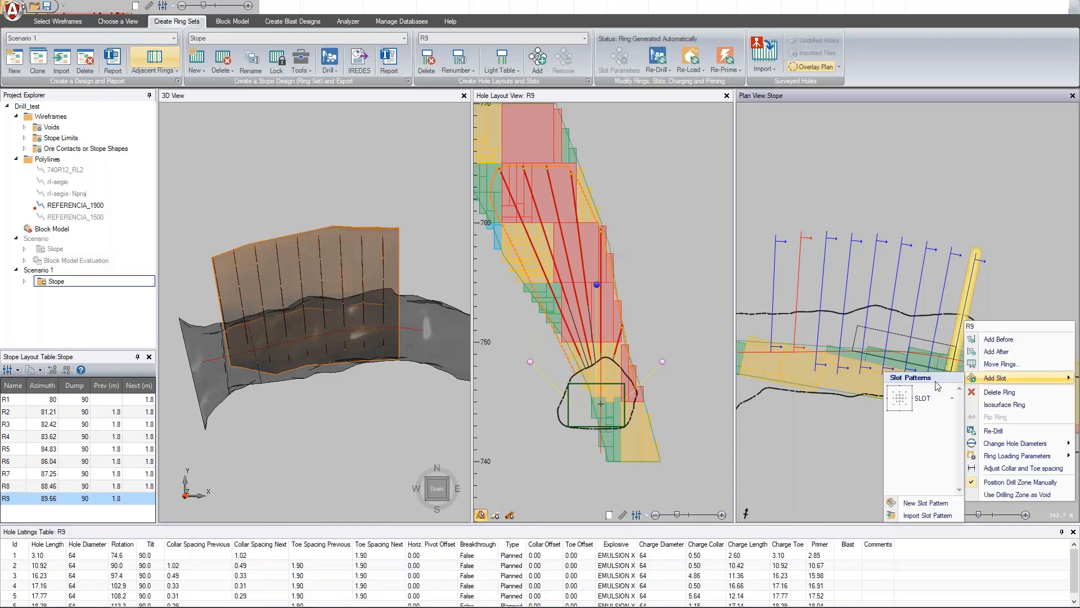
click(908, 396)
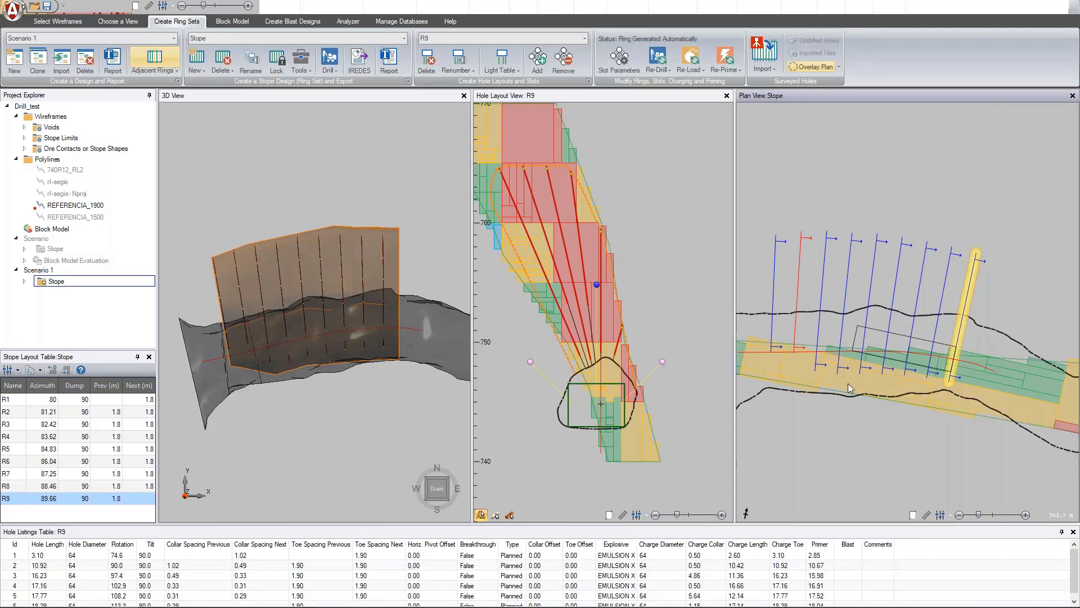
drag(598, 191, 560, 168)
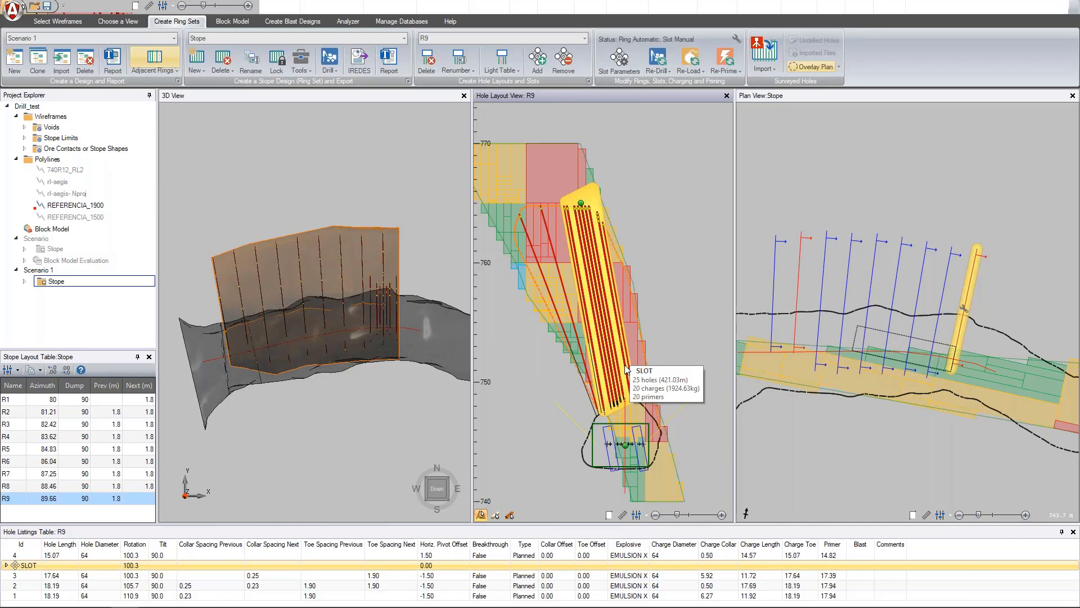
click(515, 354)
Step: Delete production holes 1 to 4 from ring R9, keeping only the slot
click(938, 320)
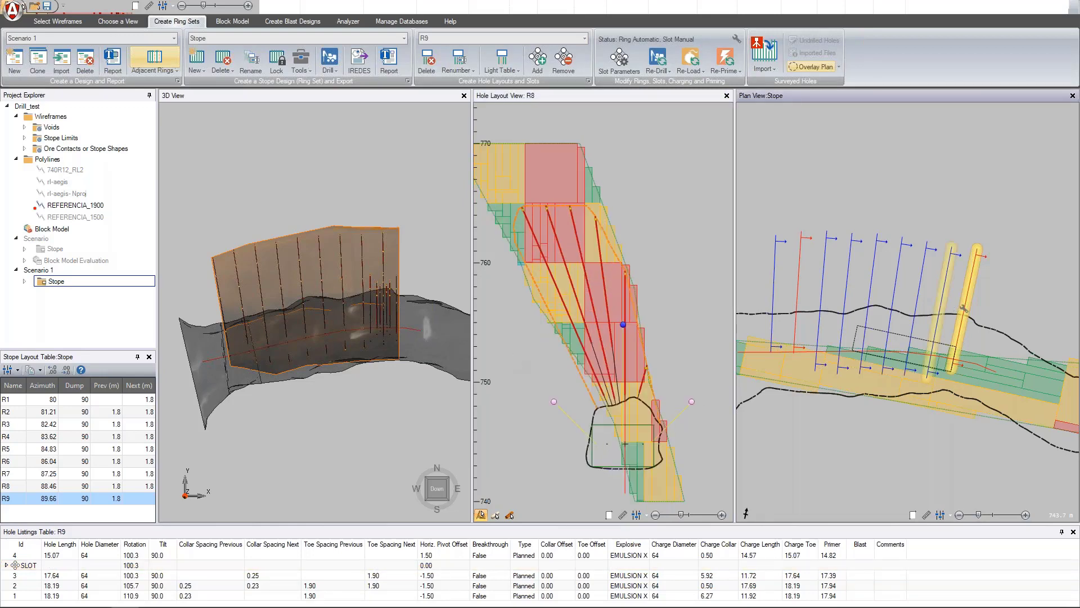
click(963, 318)
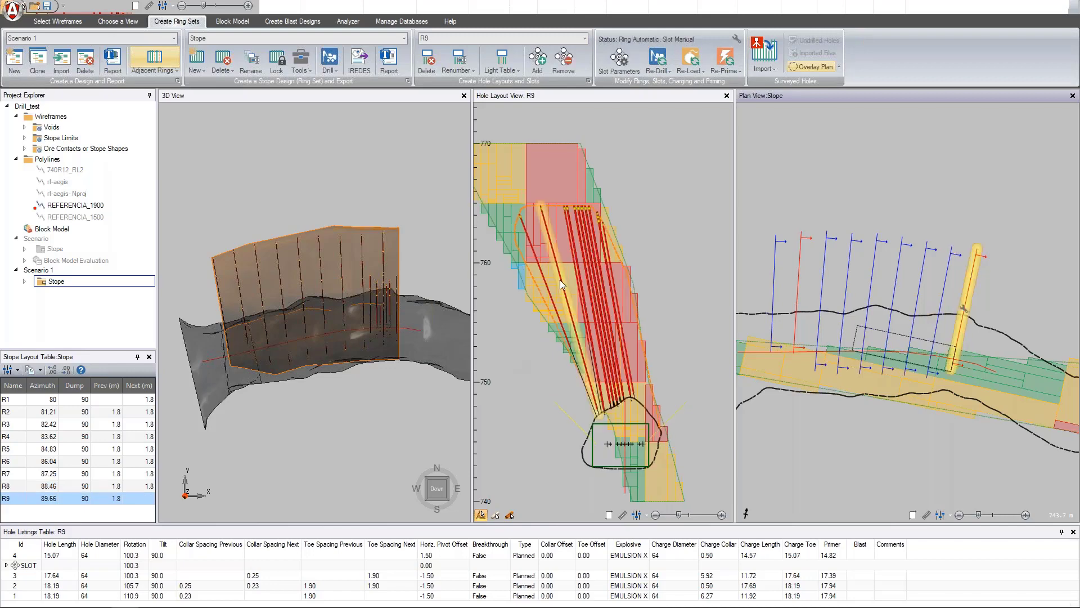
right_click(456, 355)
click(519, 343)
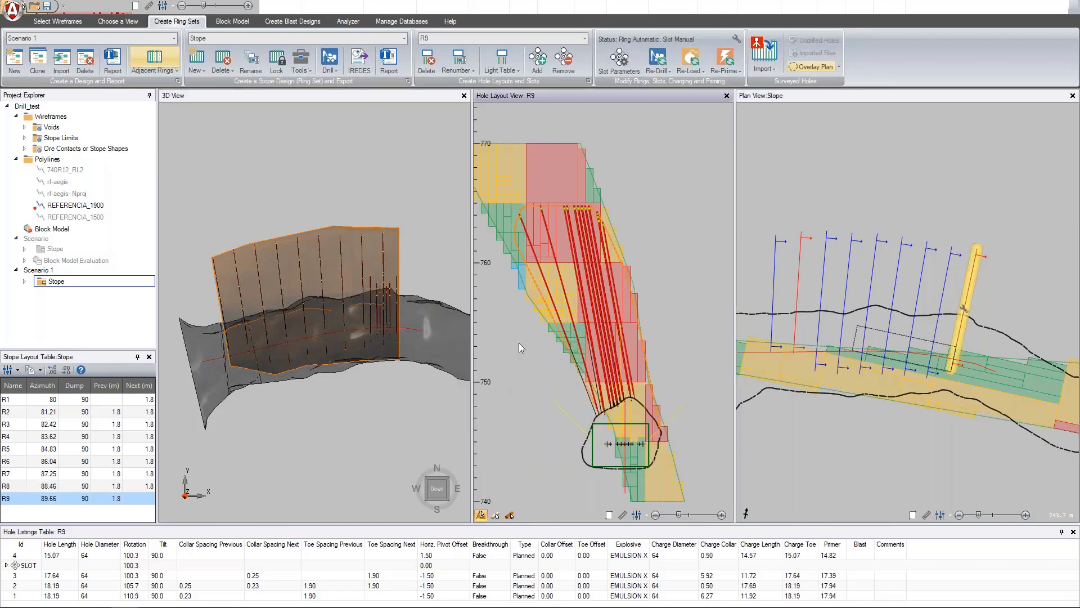
right_click(515, 378)
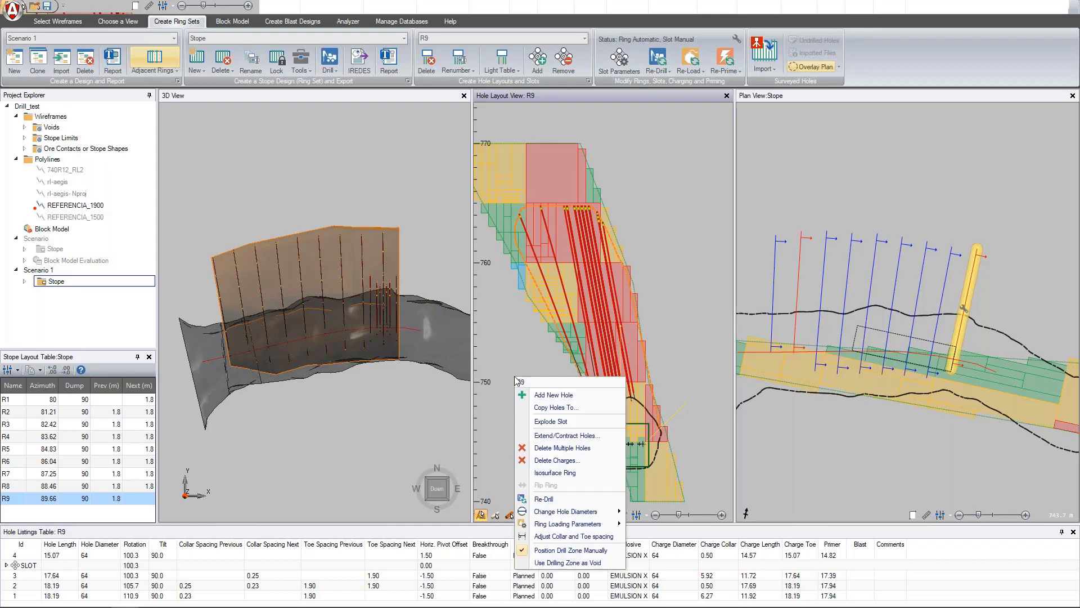
click(563, 448)
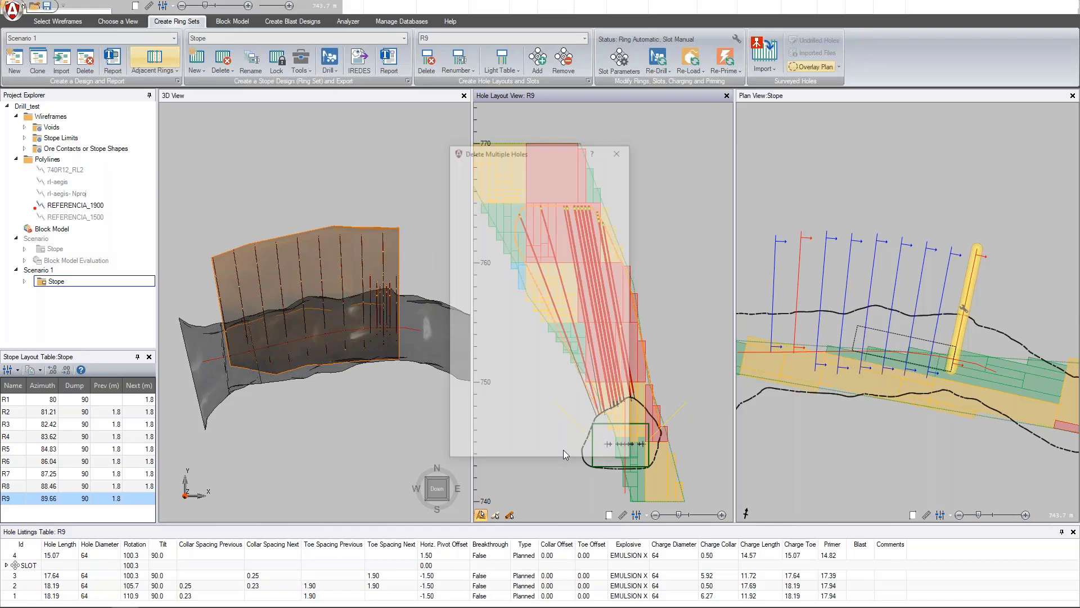
drag(599, 152, 809, 188)
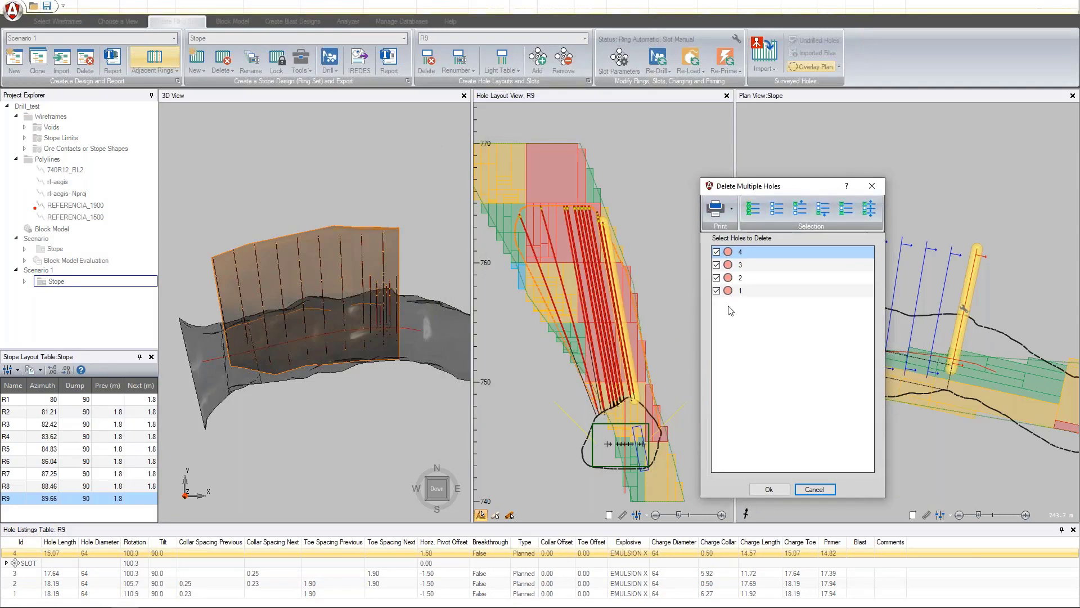
click(768, 489)
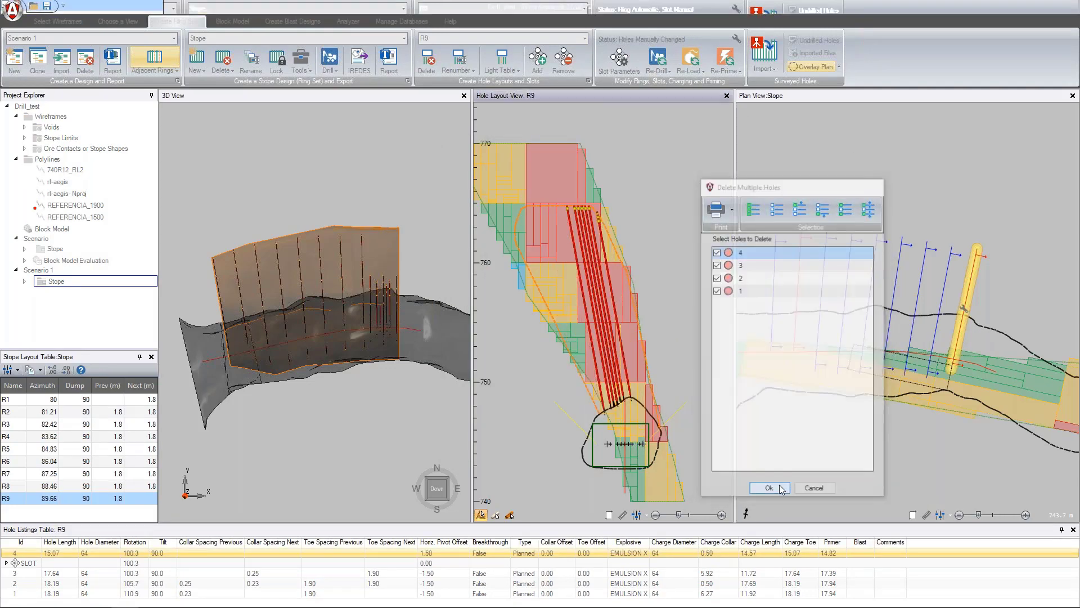
mouse_move(591, 235)
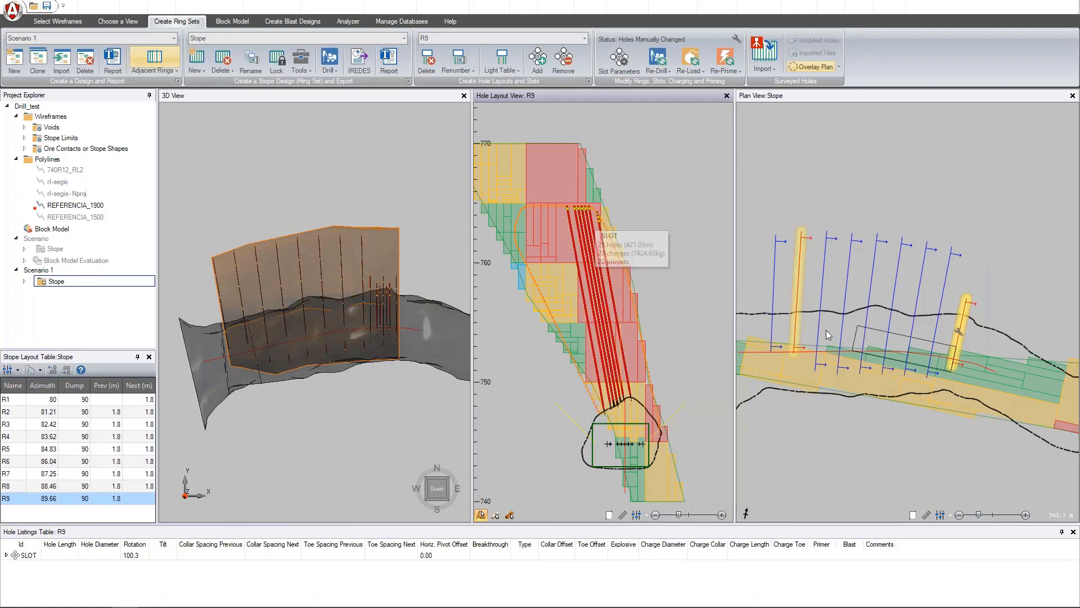
Step: Switch the workspace to standard View 4, with the long section beneath the plan view
right_click(959, 332)
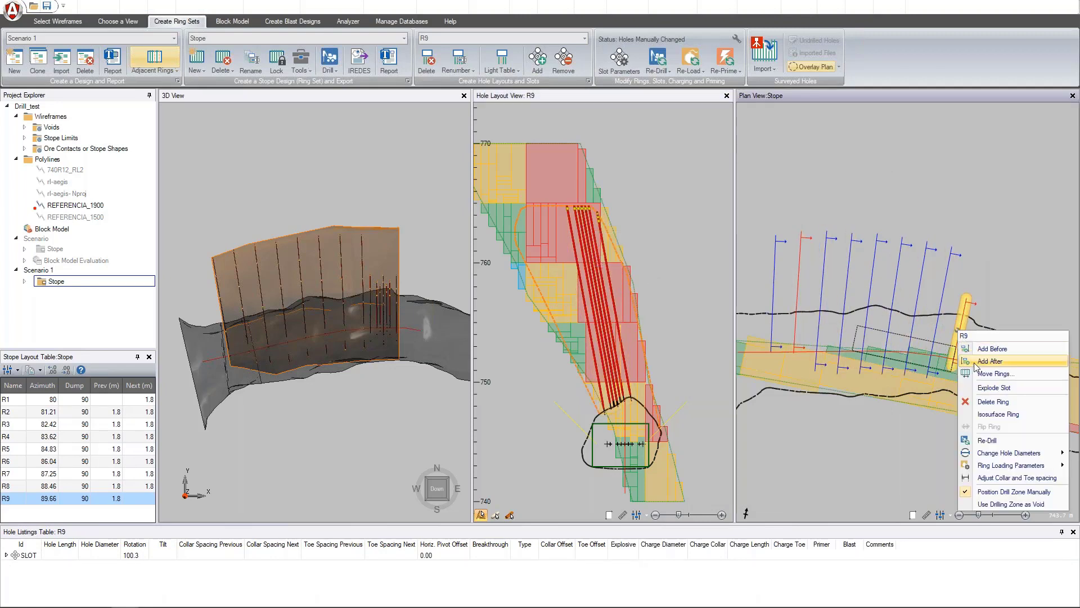
click(920, 431)
click(122, 23)
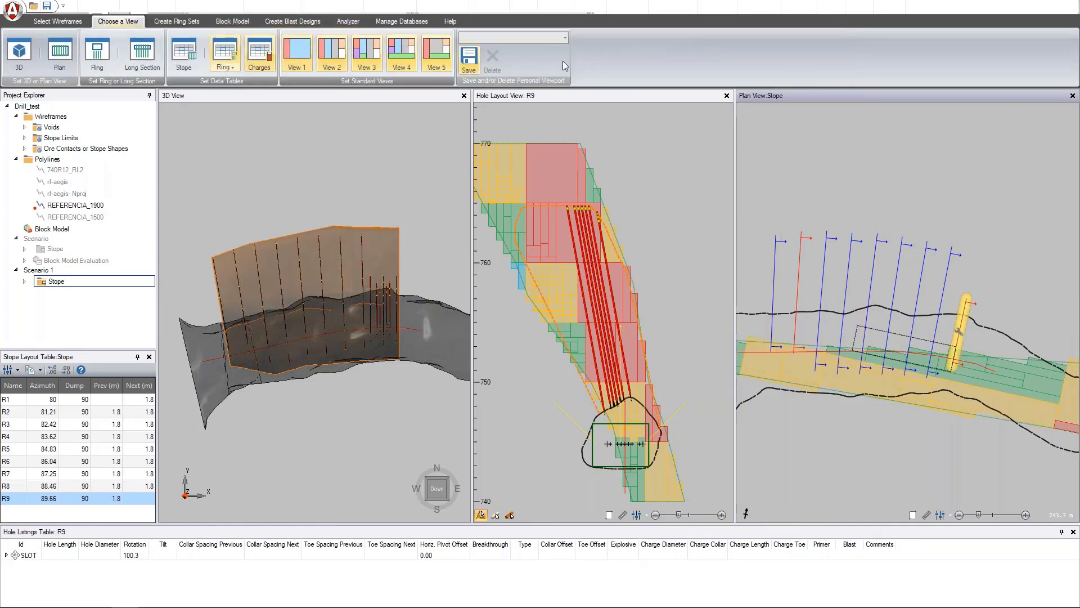
click(413, 57)
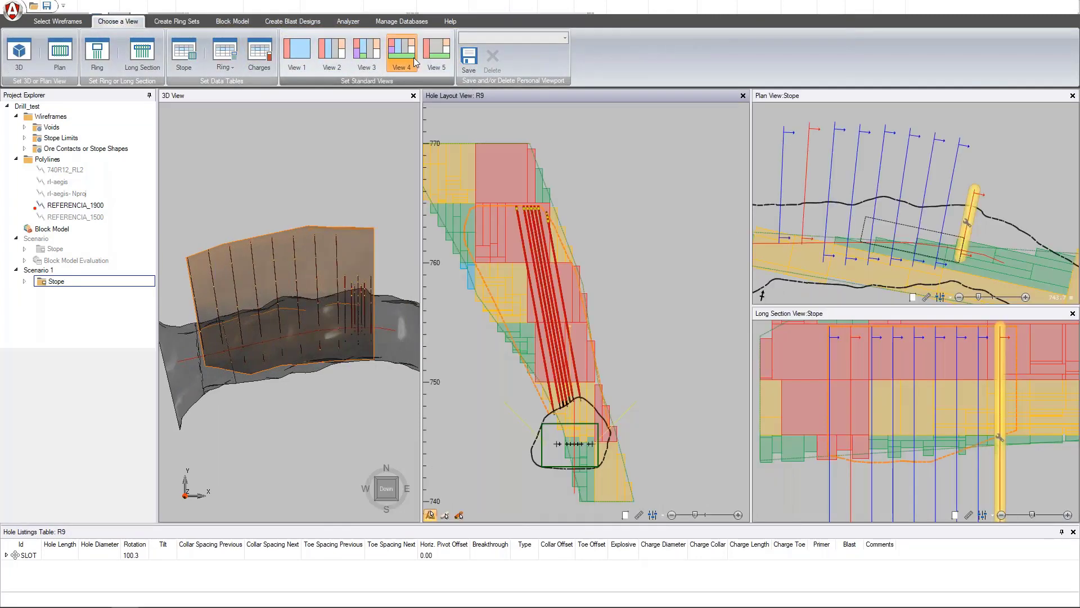
Step: Explode the slot on ring R9 into separate slot rings from the plan view
right_click(961, 236)
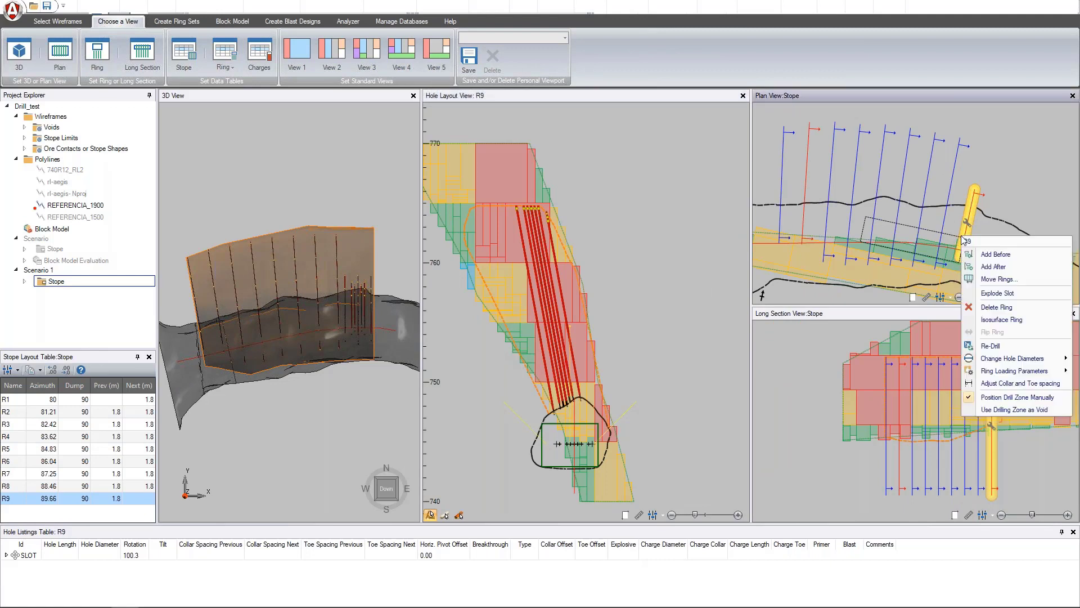
click(674, 336)
click(541, 338)
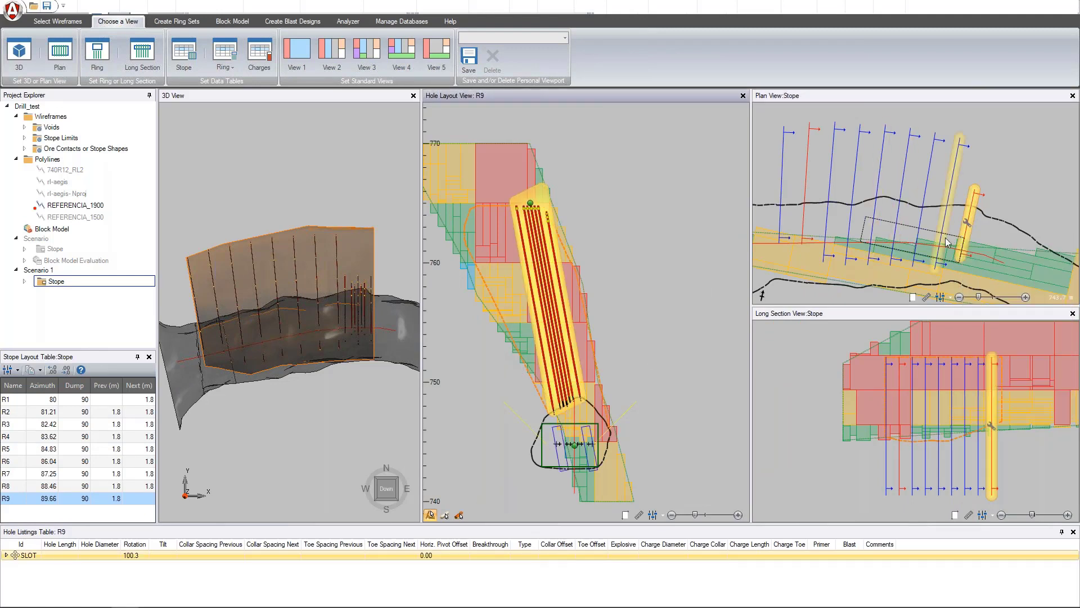
right_click(964, 243)
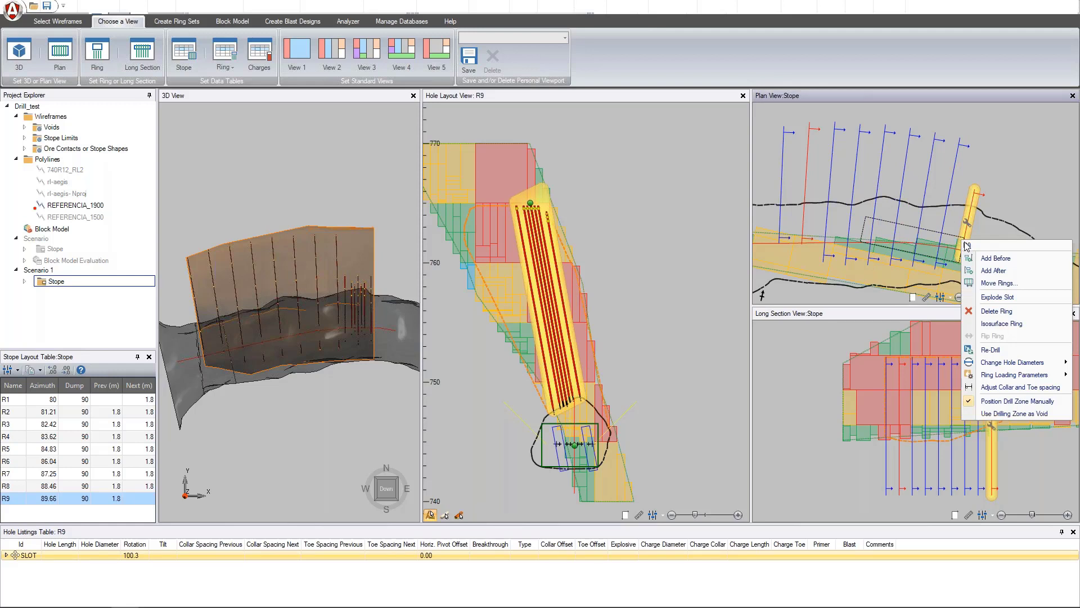
click(984, 298)
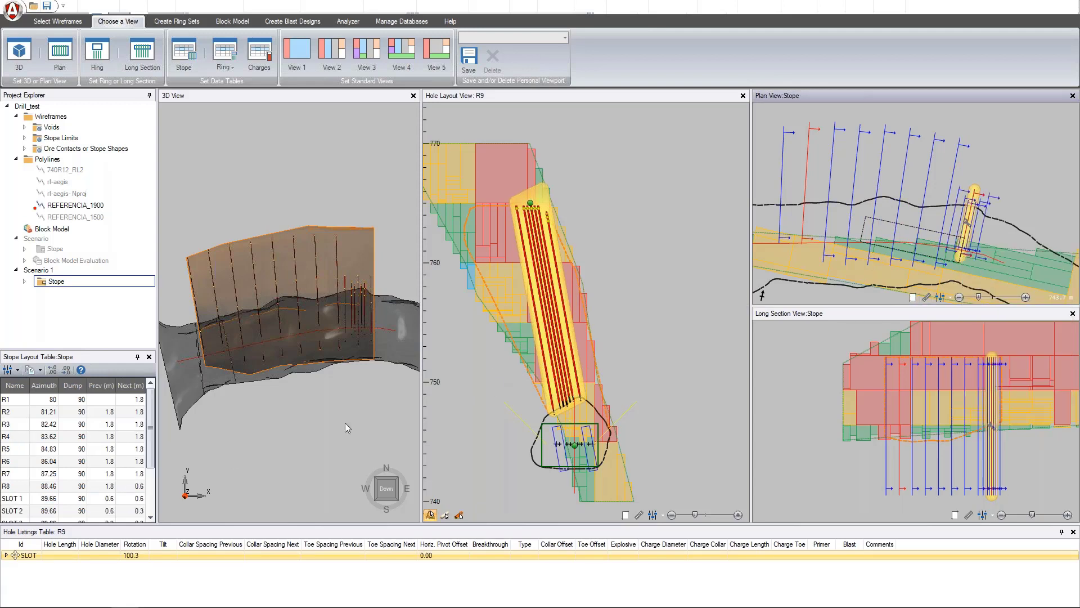
Step: Delete ring R9 from the stope layout and keep the changes
scroll(76, 477, down, 2)
scroll(76, 477, down, 1)
right_click(12, 488)
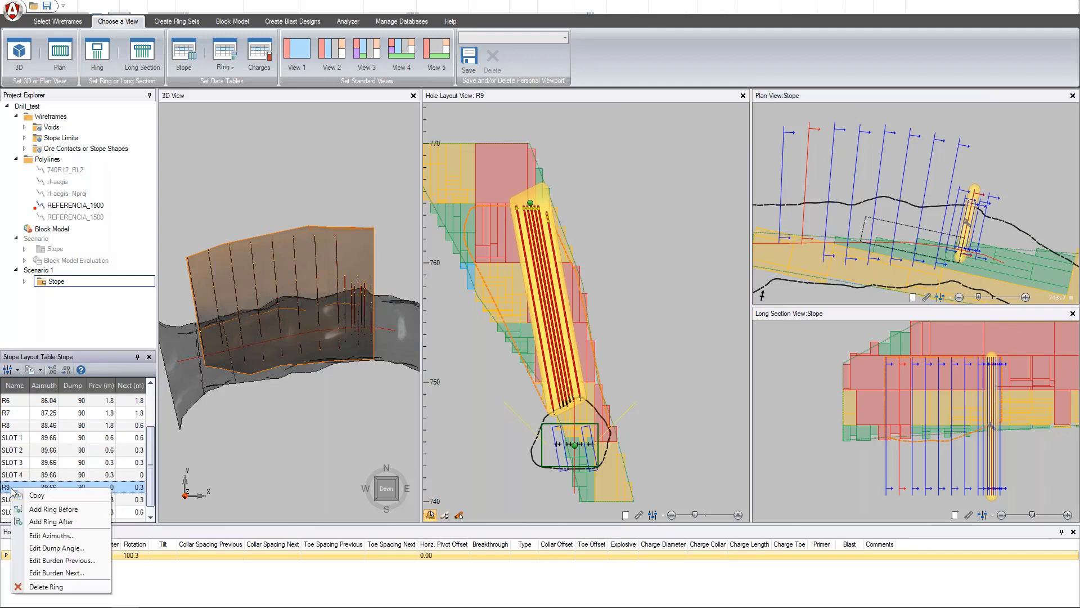
click(56, 589)
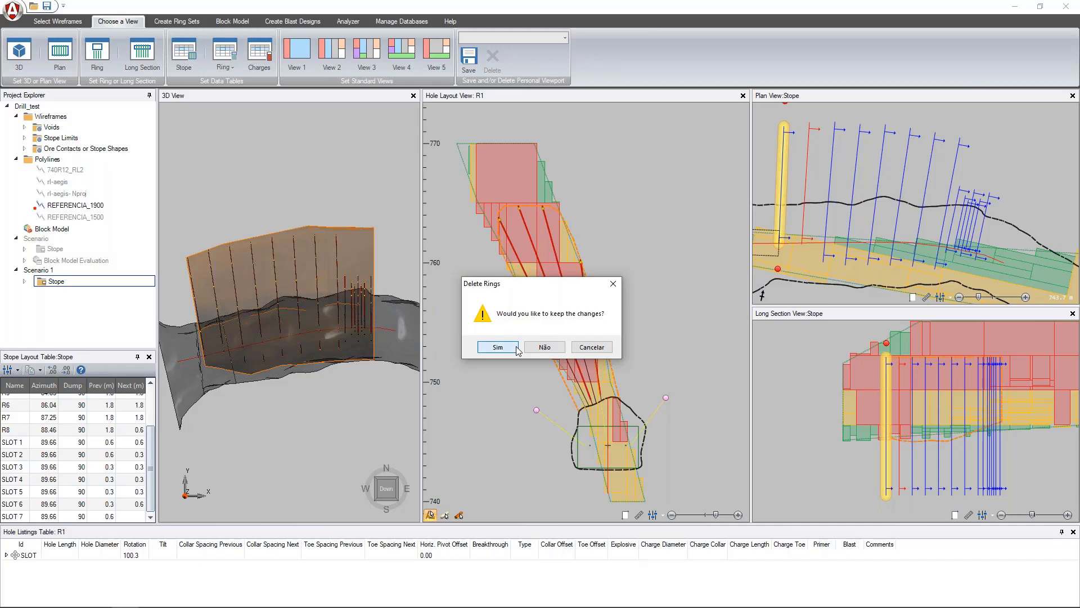
click(498, 347)
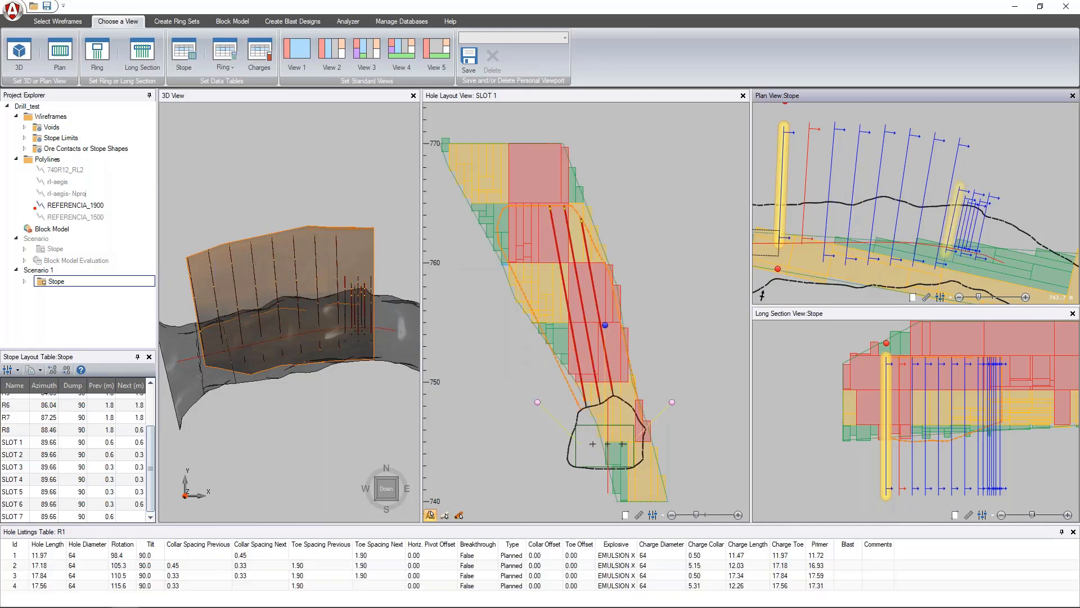
Step: Examine the hole layouts of the slot rings from SLOT 1 to SLOT 7 and inspect them in the 3D view
click(964, 233)
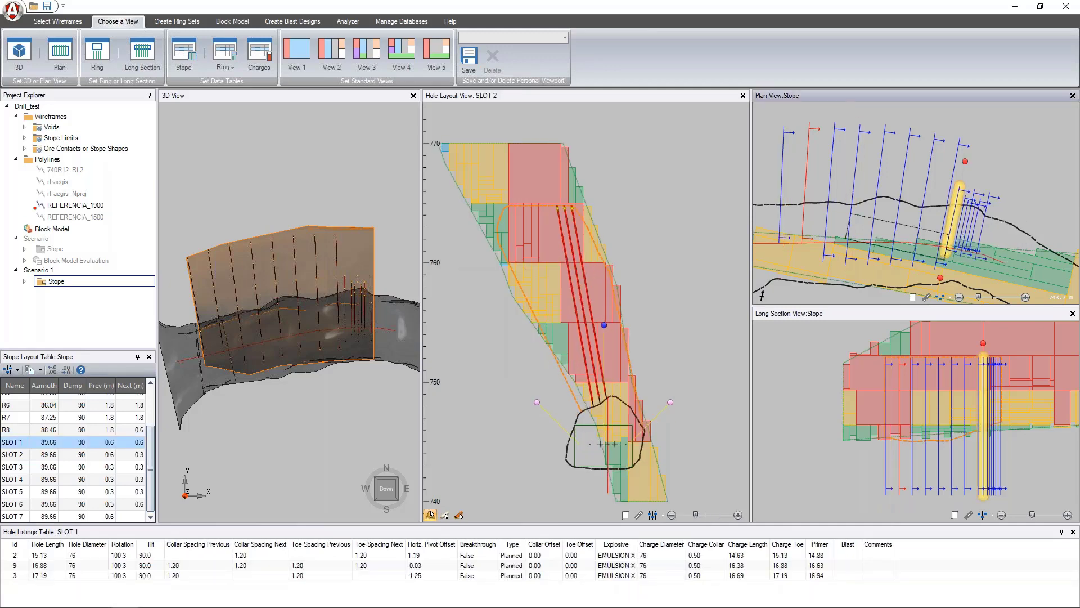
click(967, 232)
click(976, 233)
click(984, 232)
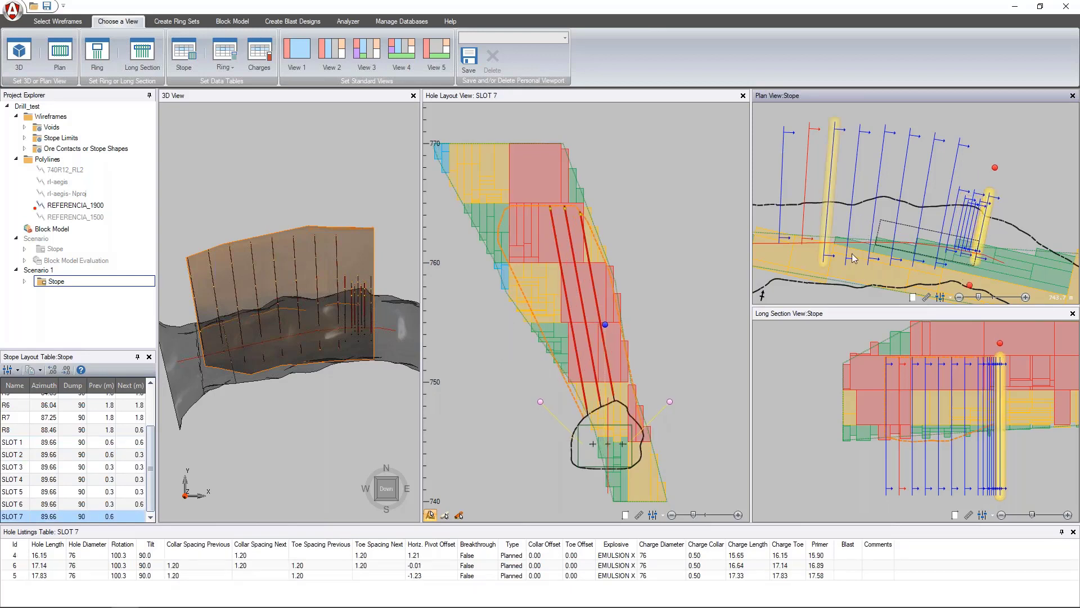
scroll(376, 299, up, 2)
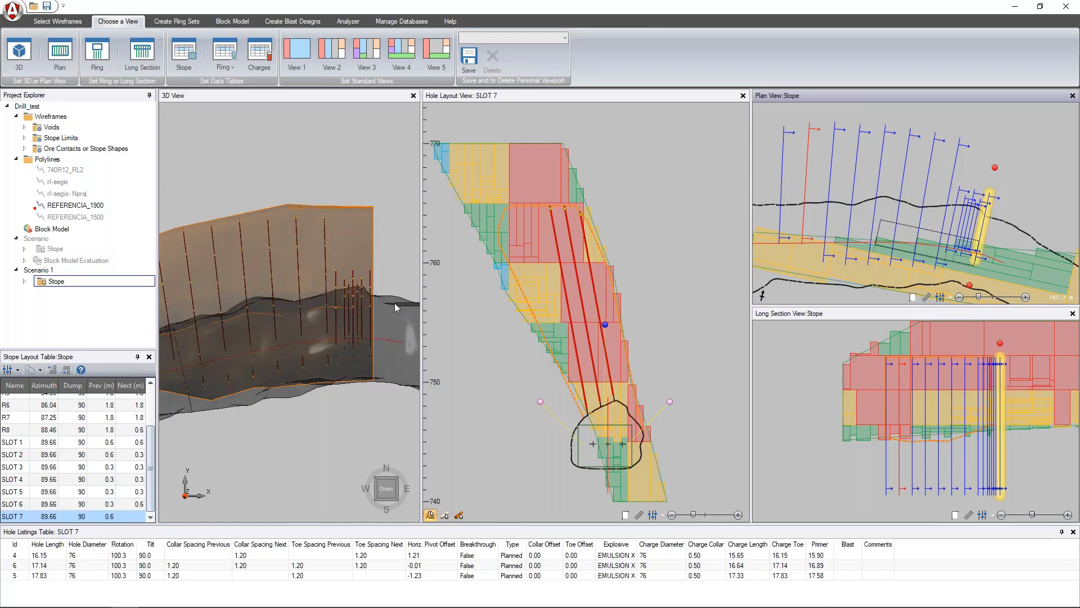
scroll(388, 309, up, 2)
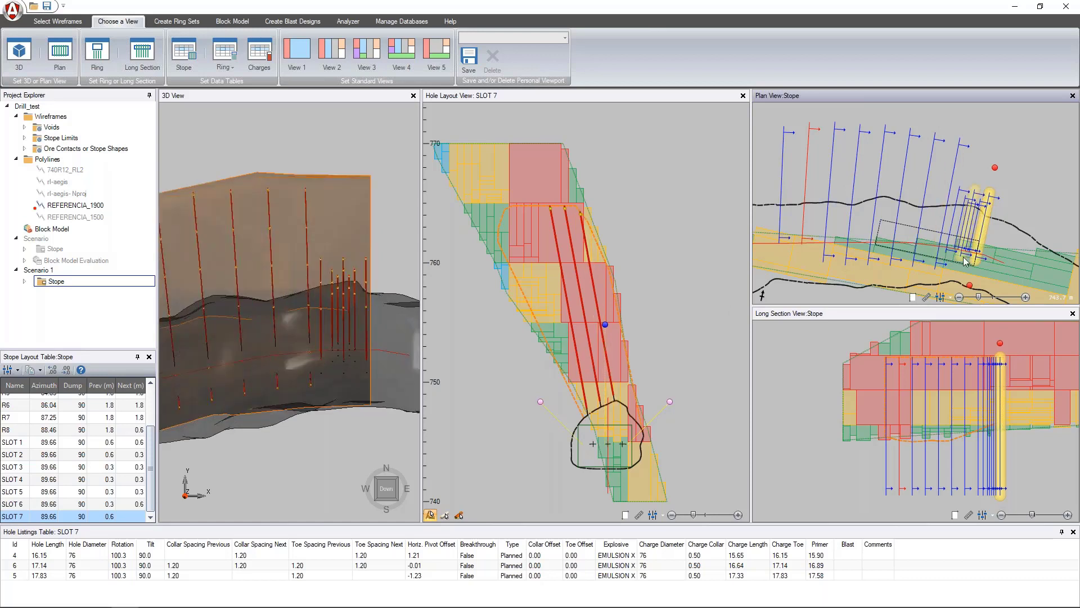
Step: Add a hole to ring SLOT 6 beyond hole 22, with a pivot offset of -1.50 and a rotation of about 106.7
click(976, 222)
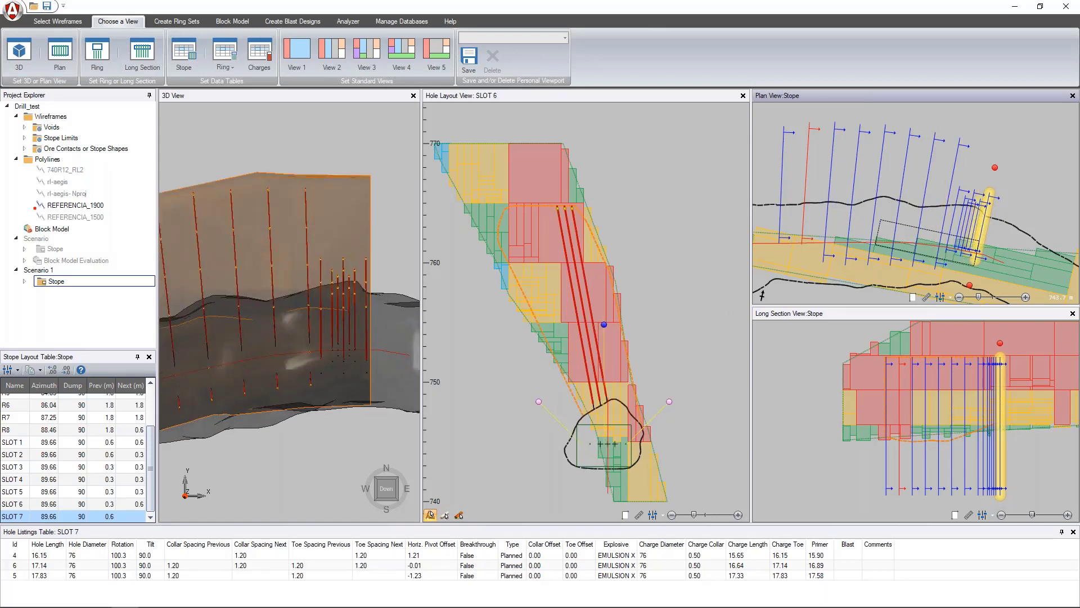
right_click(509, 210)
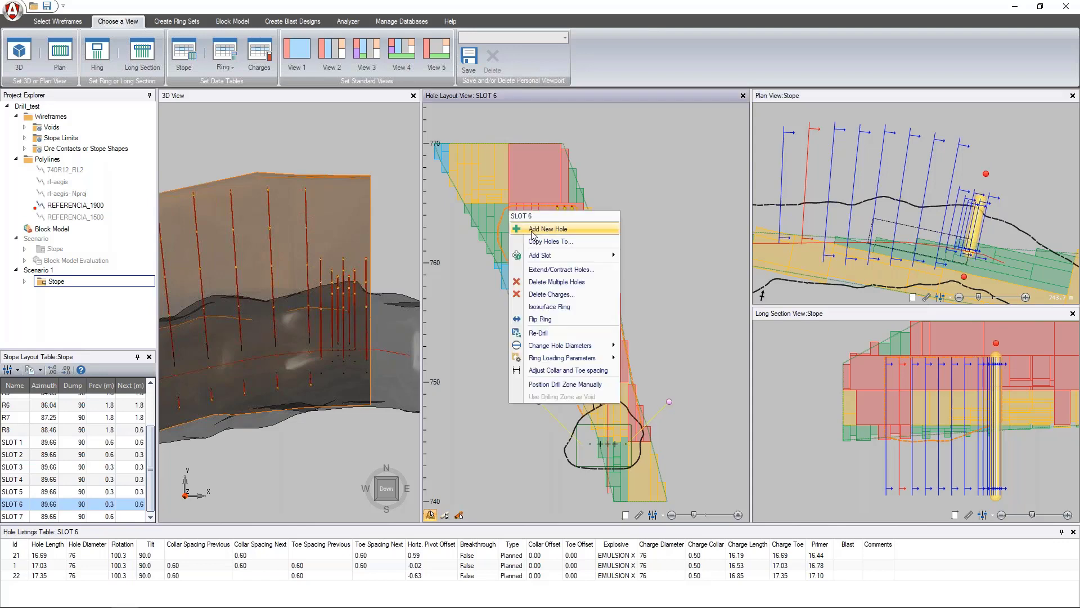
click(531, 231)
scroll(613, 475, up, 2)
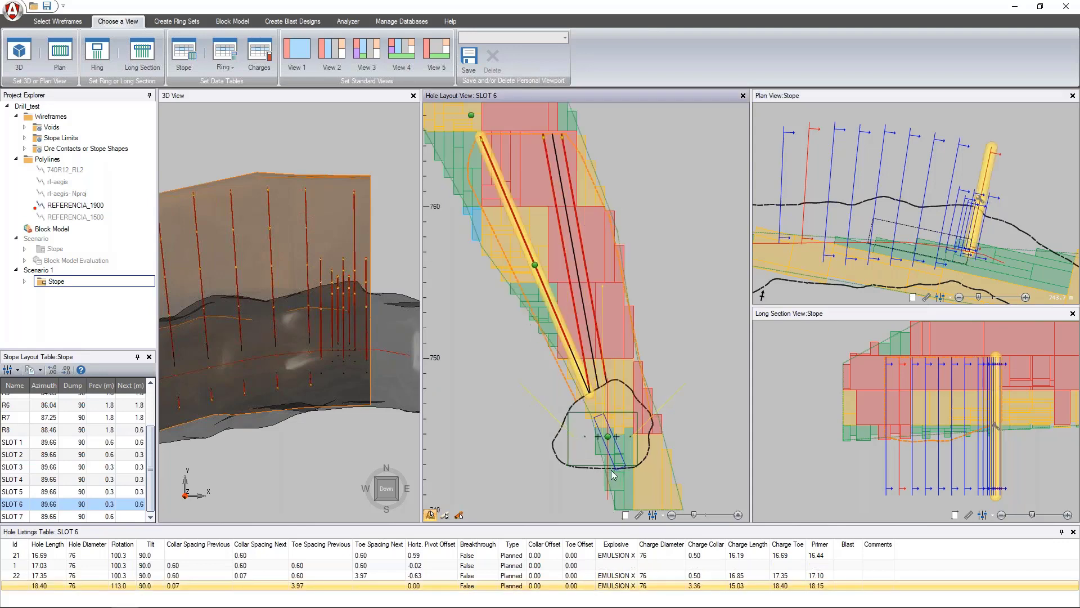
scroll(608, 434, up, 2)
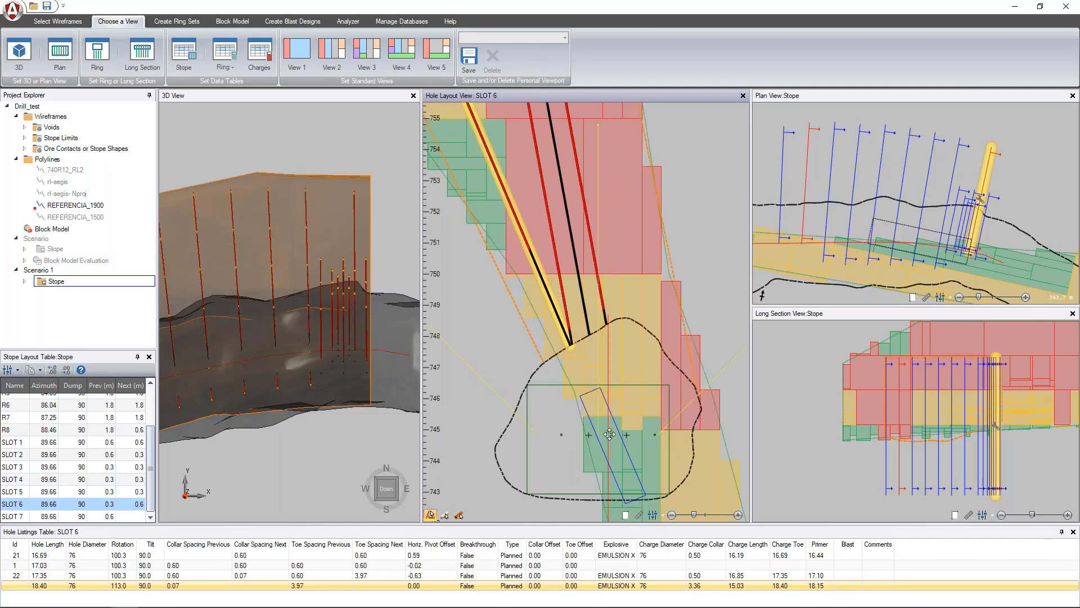
scroll(586, 372, up, 2)
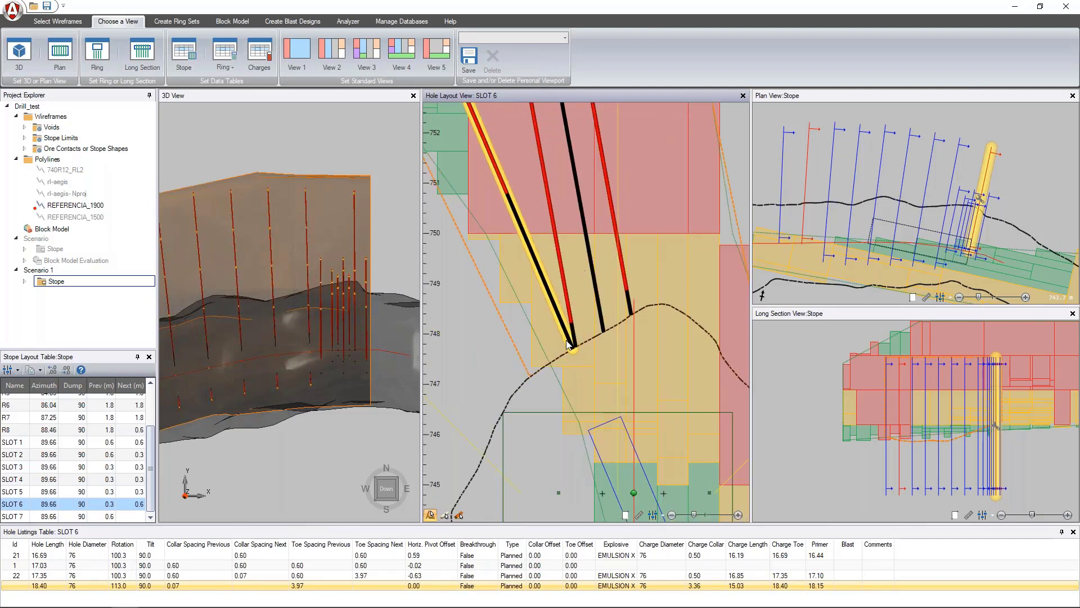
scroll(583, 360, down, 3)
drag(613, 430, 580, 430)
scroll(580, 430, down, 2)
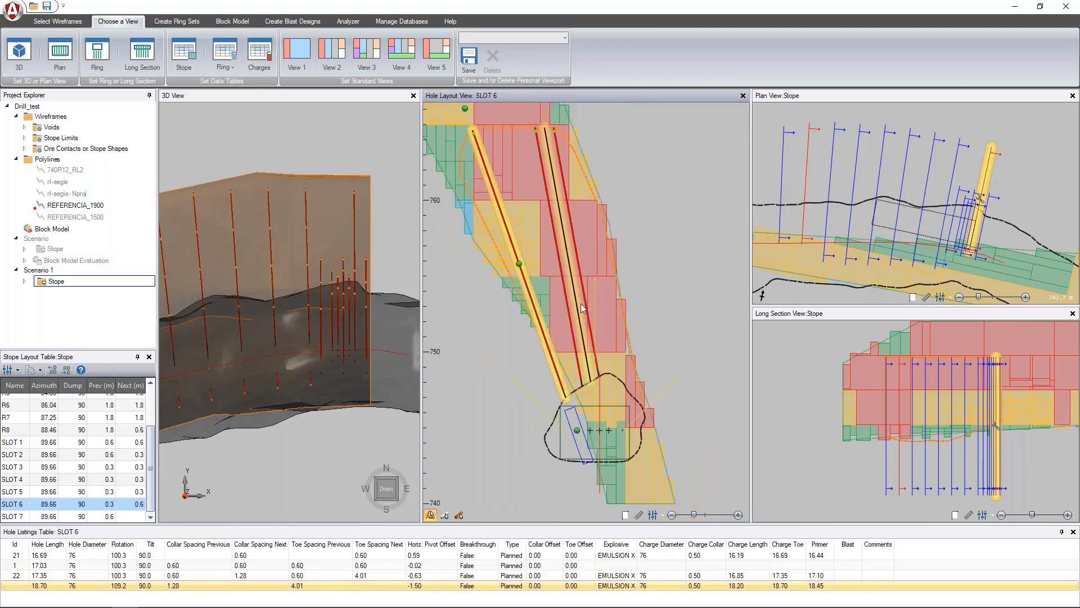
drag(464, 109, 485, 113)
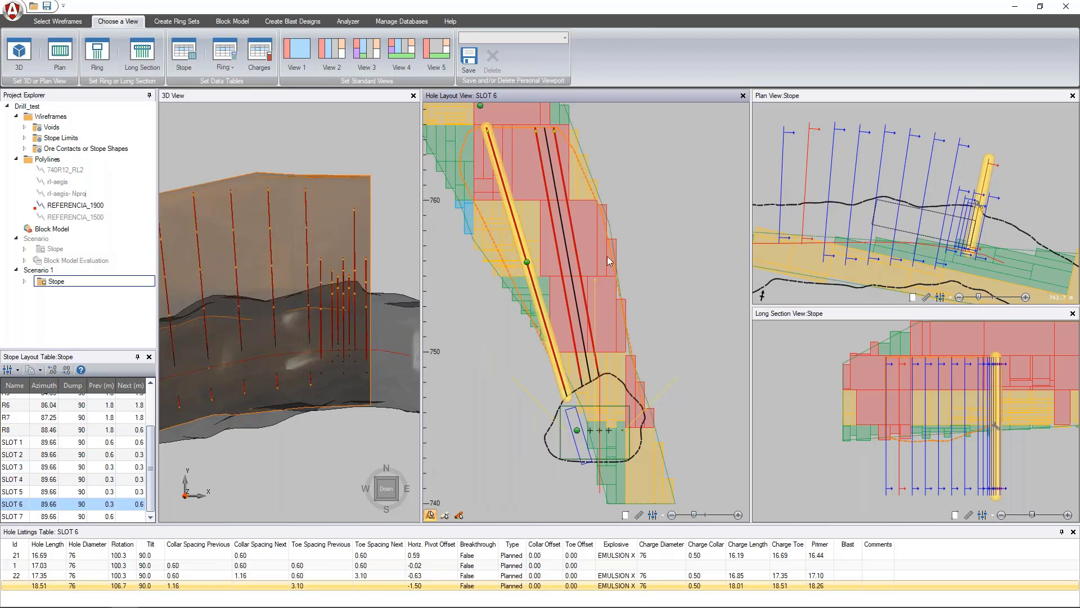
Step: Add a hole to SLOT 6 beyond hole 21, with pivot offset 1.50, rotation about 95.2 and length about 10.64 m
right_click(610, 261)
click(637, 278)
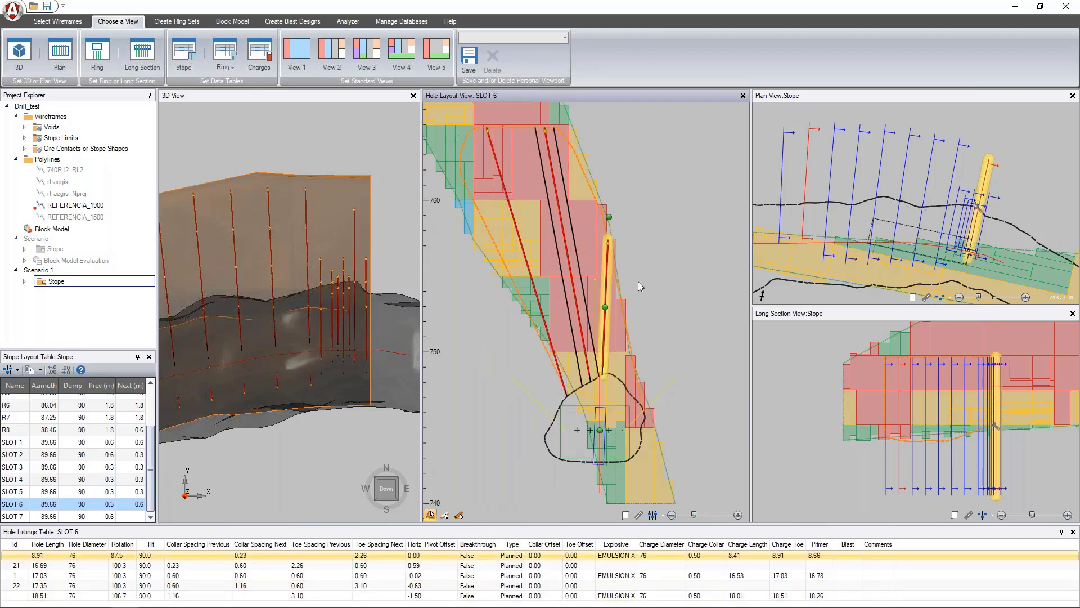
drag(601, 427, 613, 431)
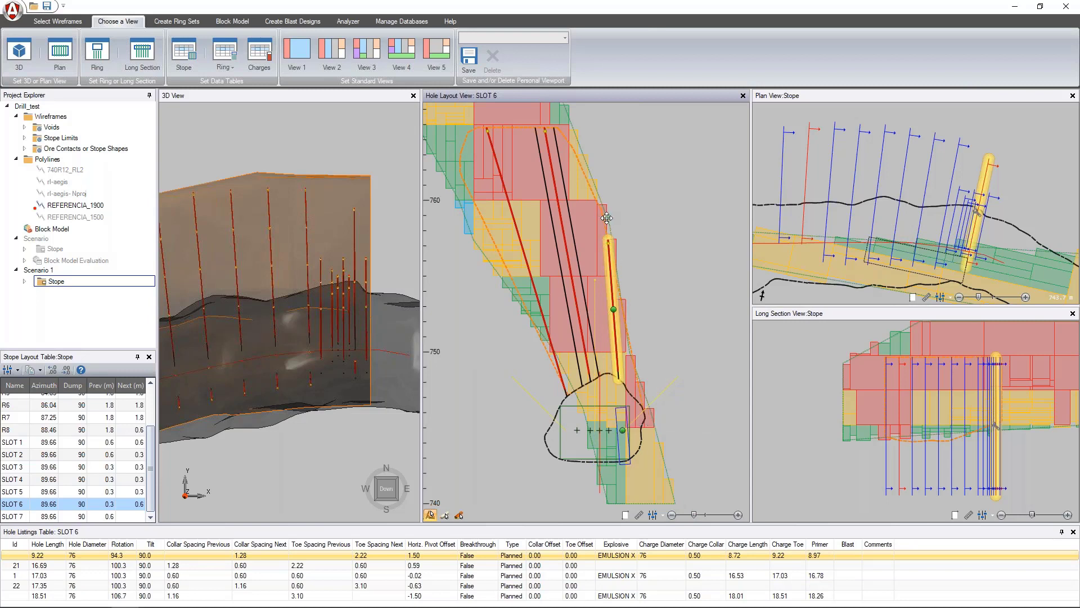
drag(606, 218, 605, 217)
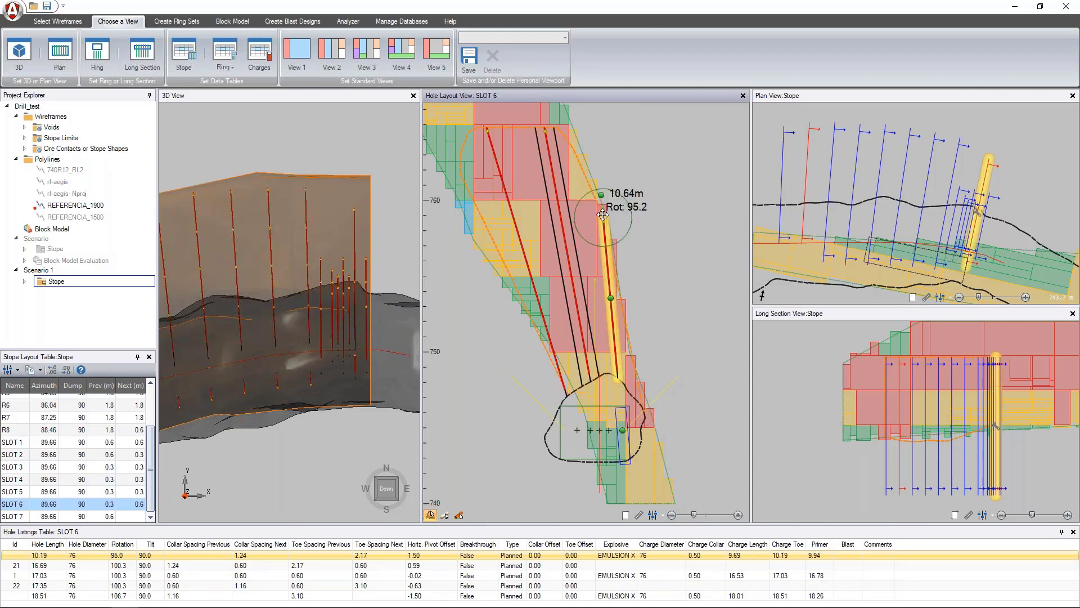
click(568, 193)
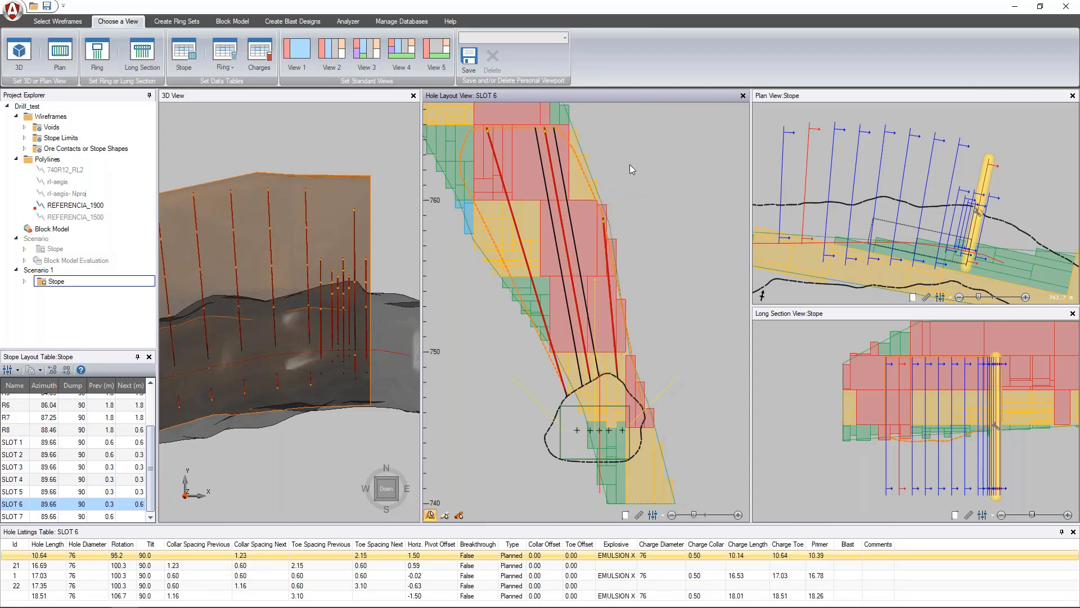
Step: Add charges to uncharged holes 21 and 22 of ring SLOT 6
click(568, 203)
right_click(568, 202)
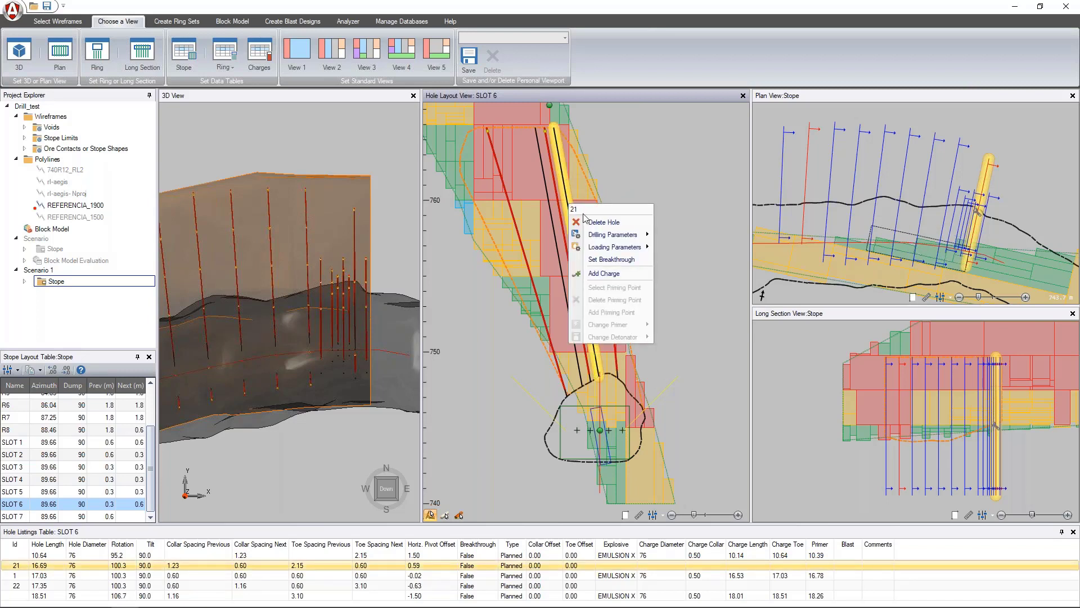
click(602, 273)
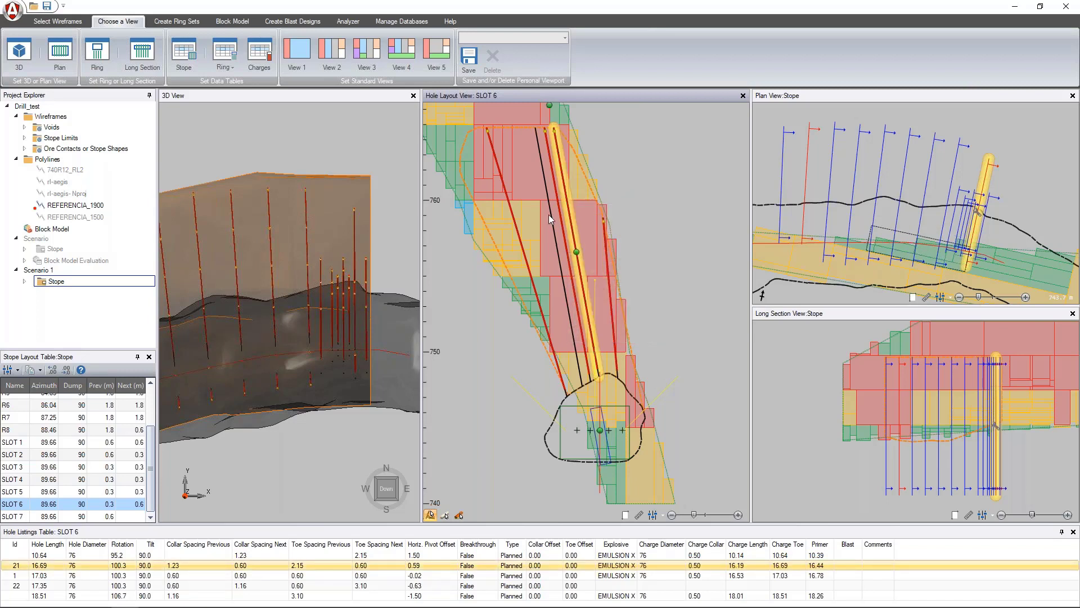
click(553, 222)
right_click(554, 228)
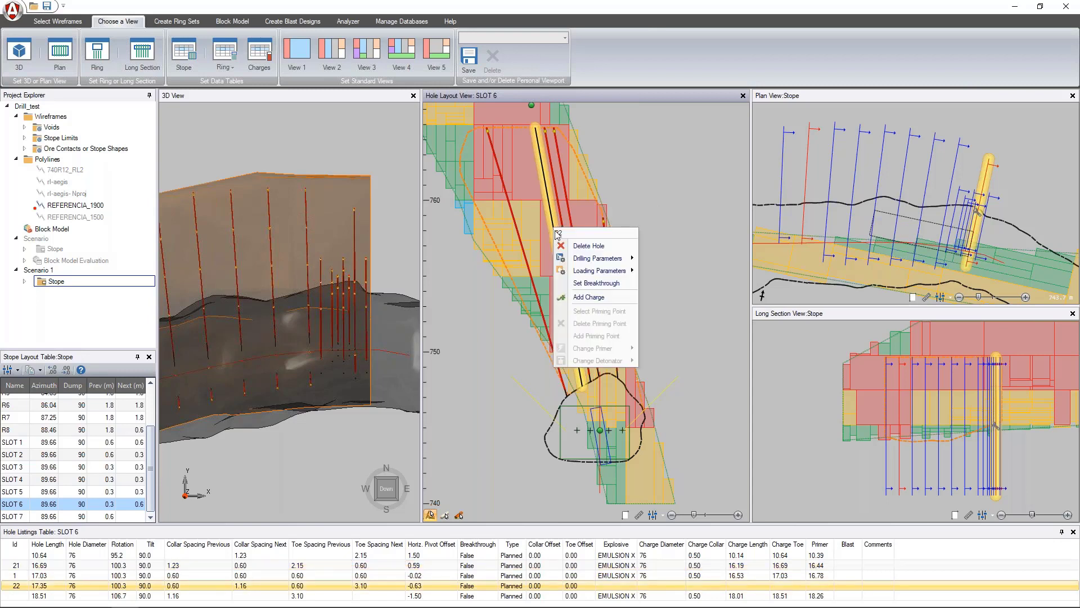
click(584, 295)
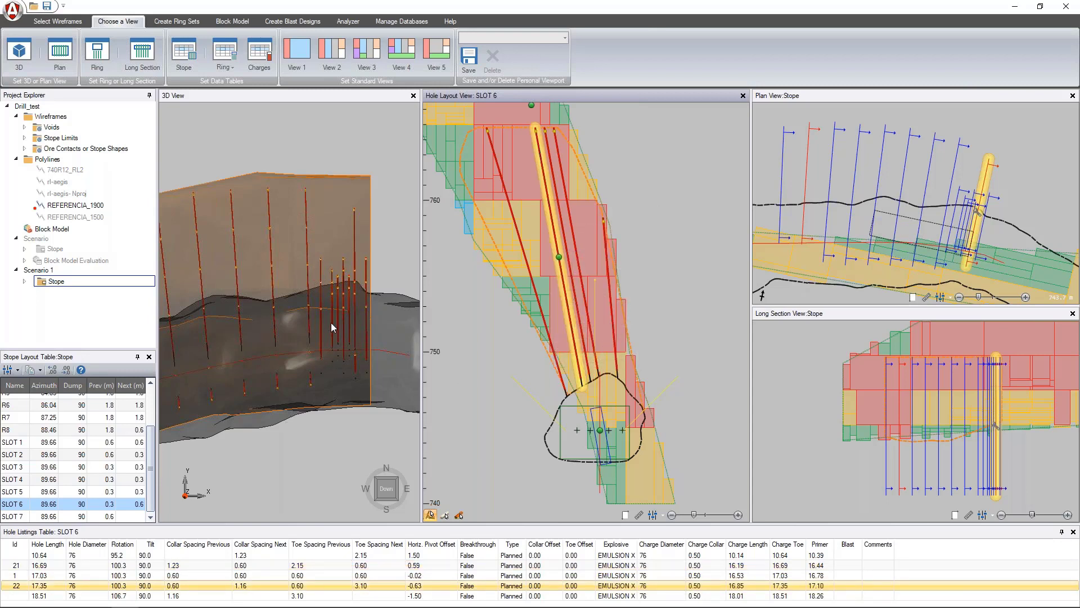
Step: Move ring R8 away from the slot to about 1.37 m from R7 and 1.03 m from SLOT 1
mouse_move(332, 323)
middle_down()
mouse_move(313, 349)
mouse_move(323, 305)
middle_up()
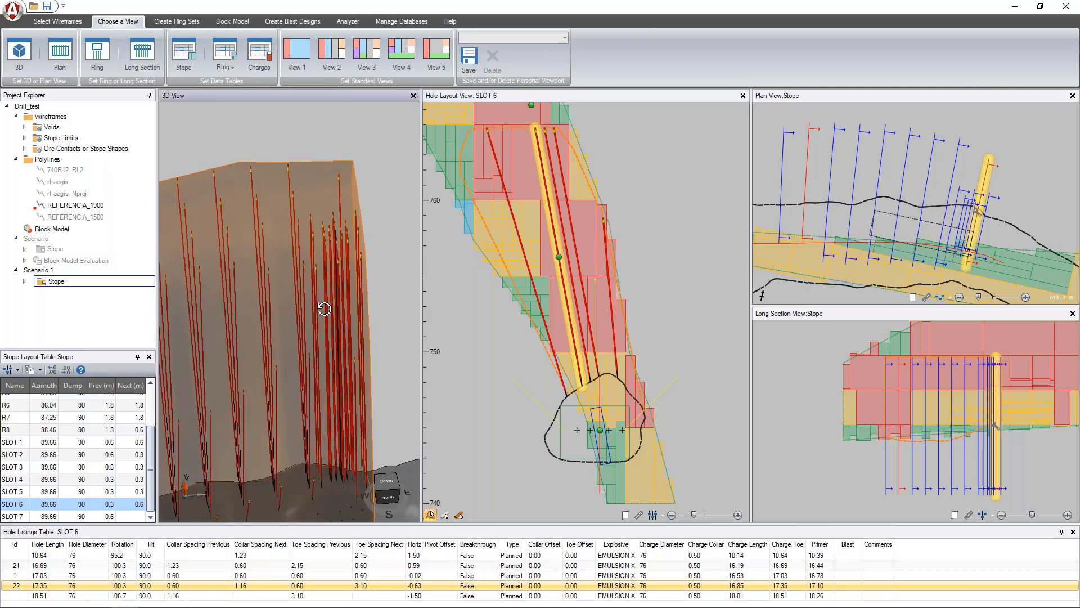
click(955, 190)
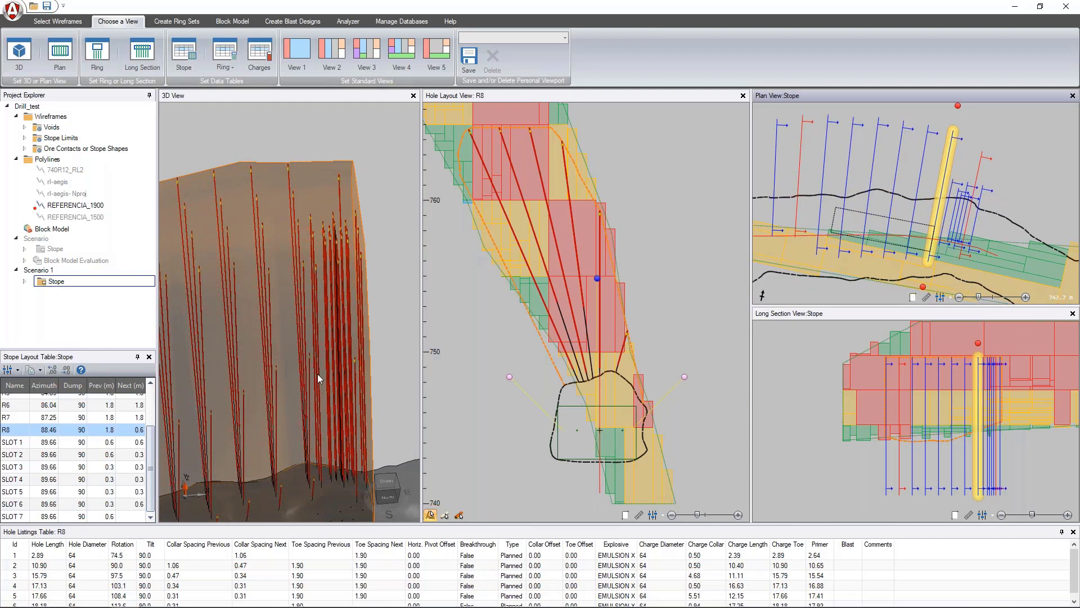
middle_drag(318, 378, 330, 381)
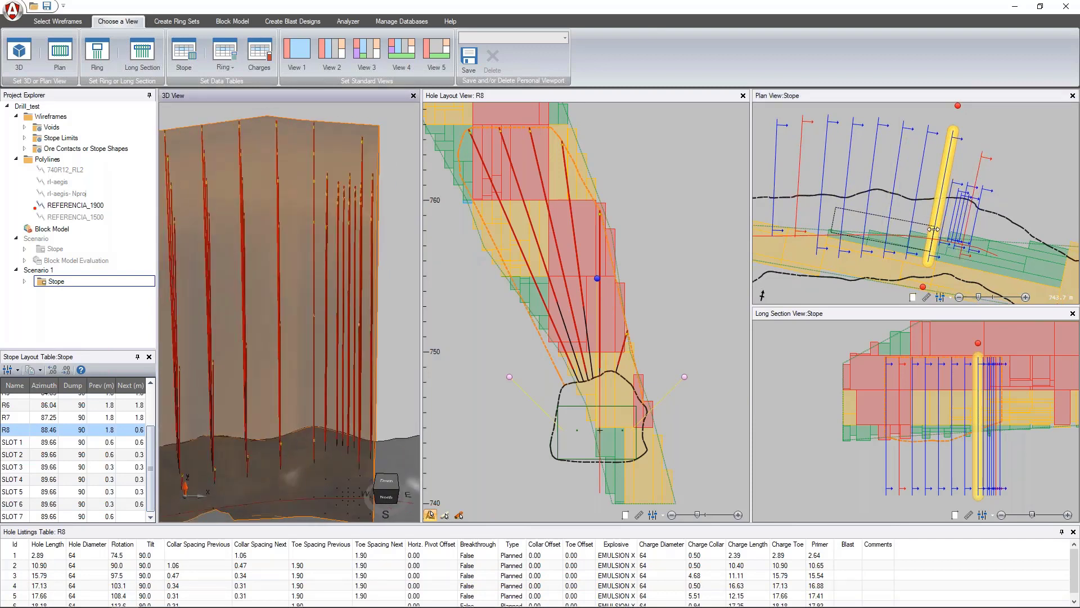
drag(933, 229, 928, 229)
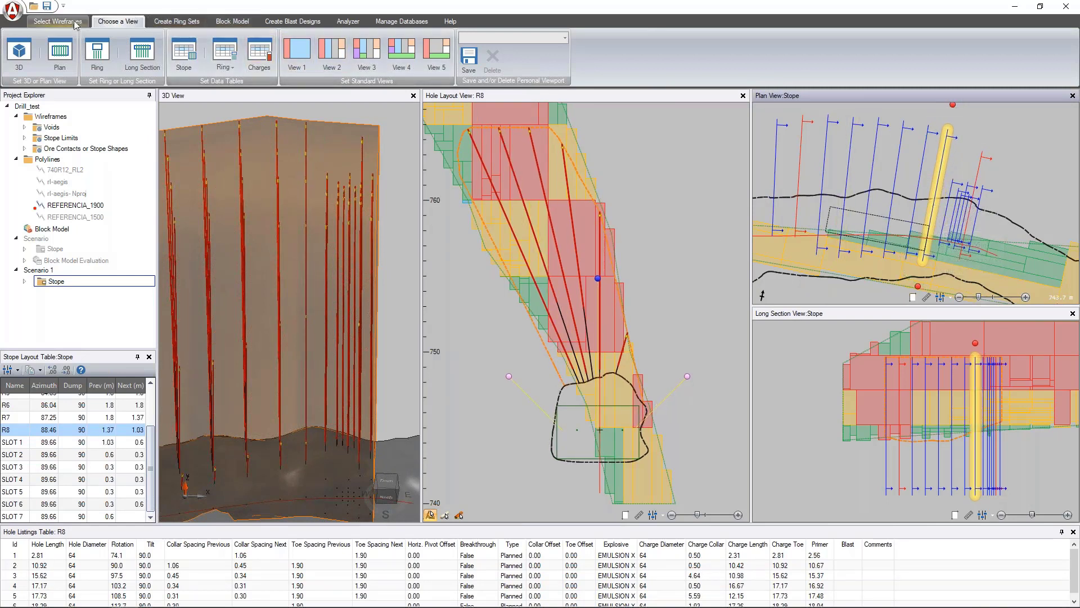
Step: Re-drill ring R8 with a toe spacing of 2.6 m
click(188, 26)
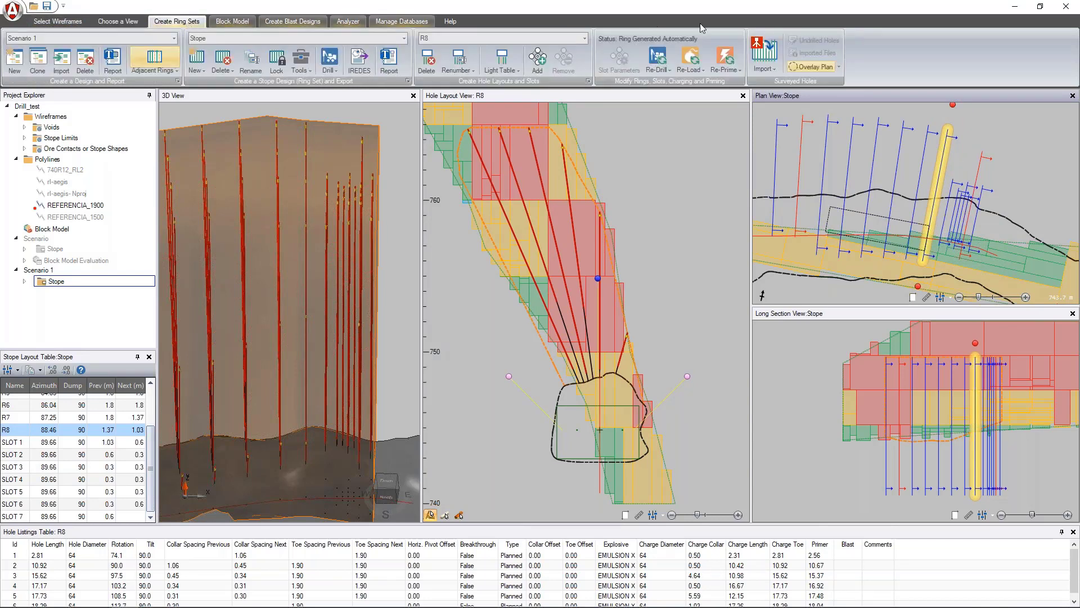
click(658, 58)
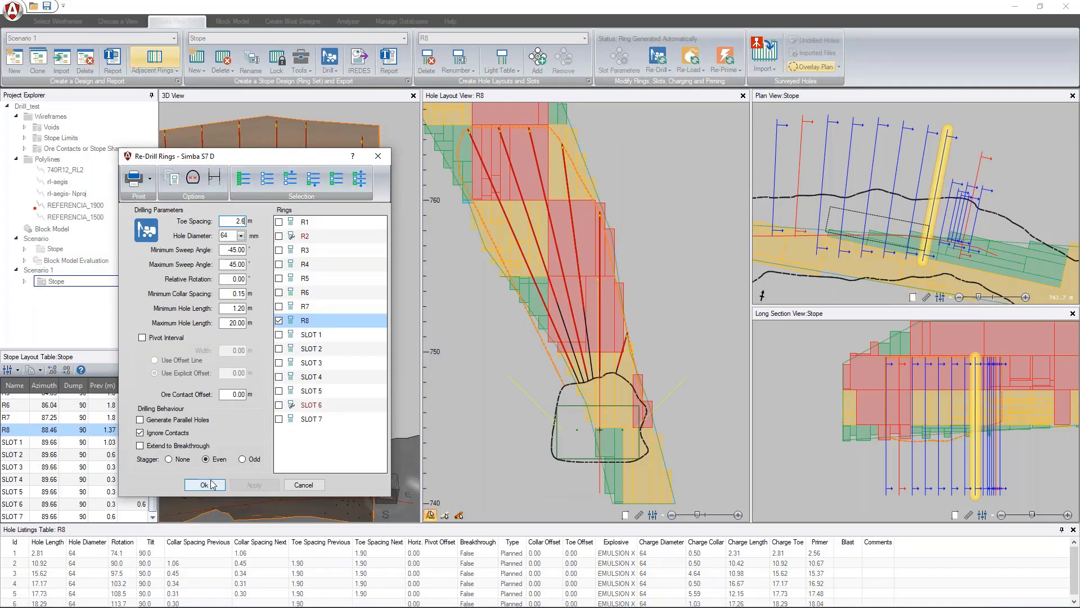
click(213, 485)
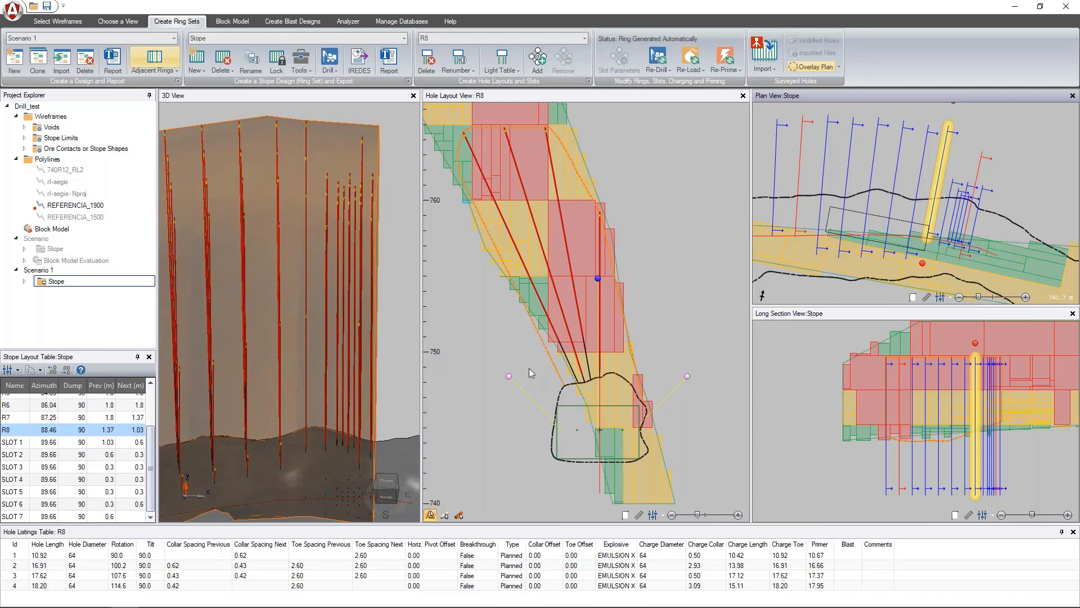
scroll(529, 368, down, 2)
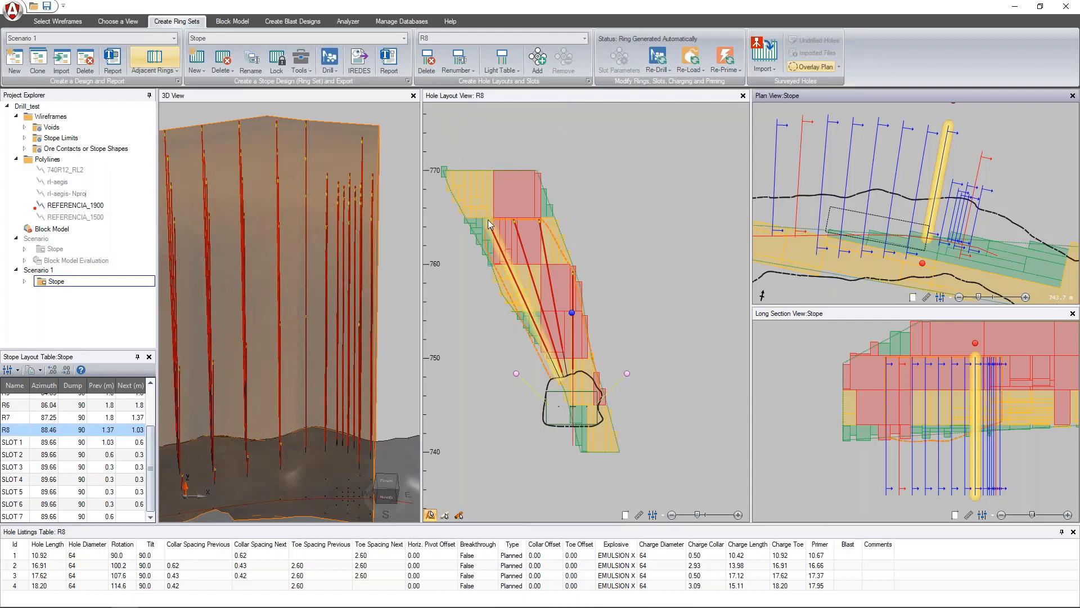
click(391, 70)
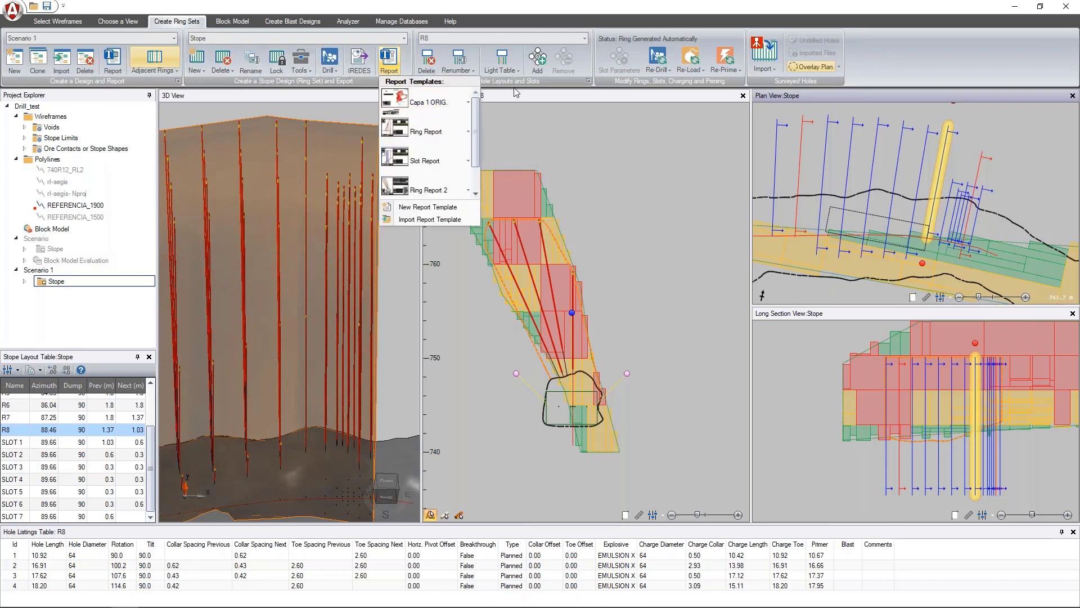
scroll(480, 137, down, 1)
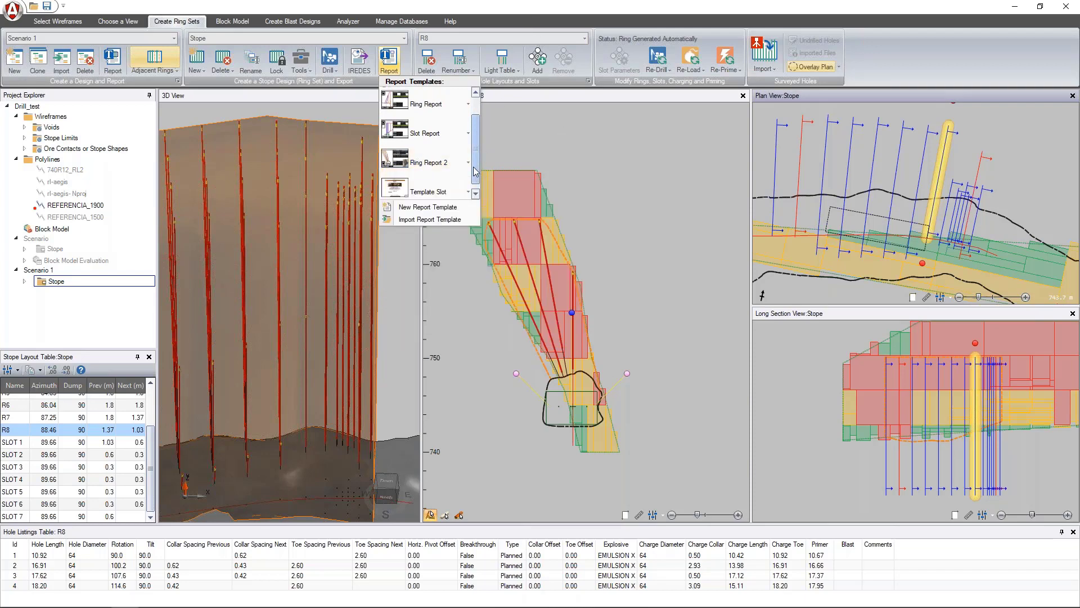
mouse_move(471, 168)
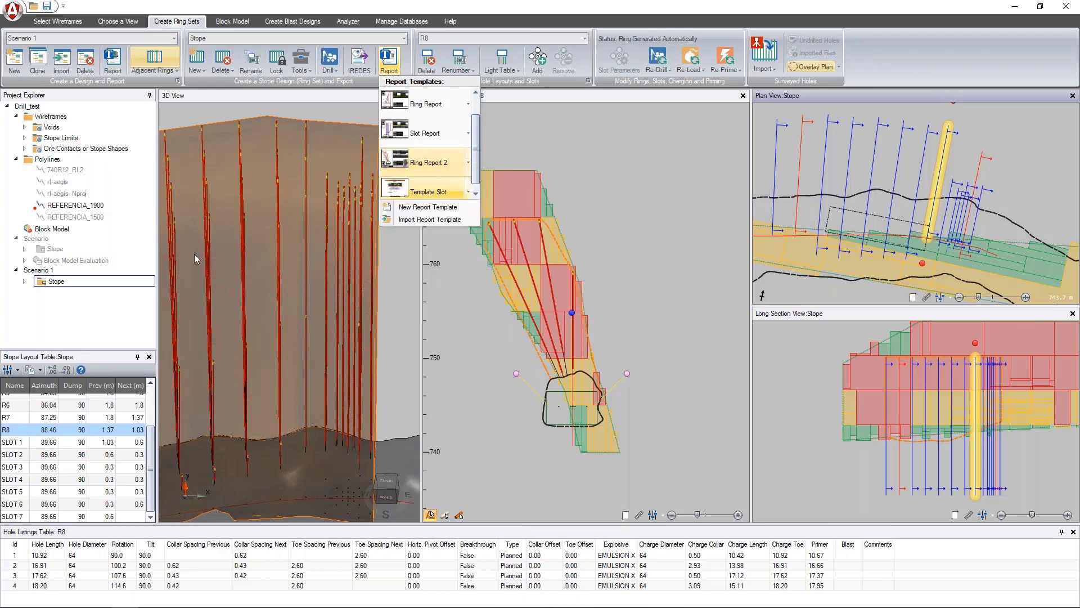
click(60, 334)
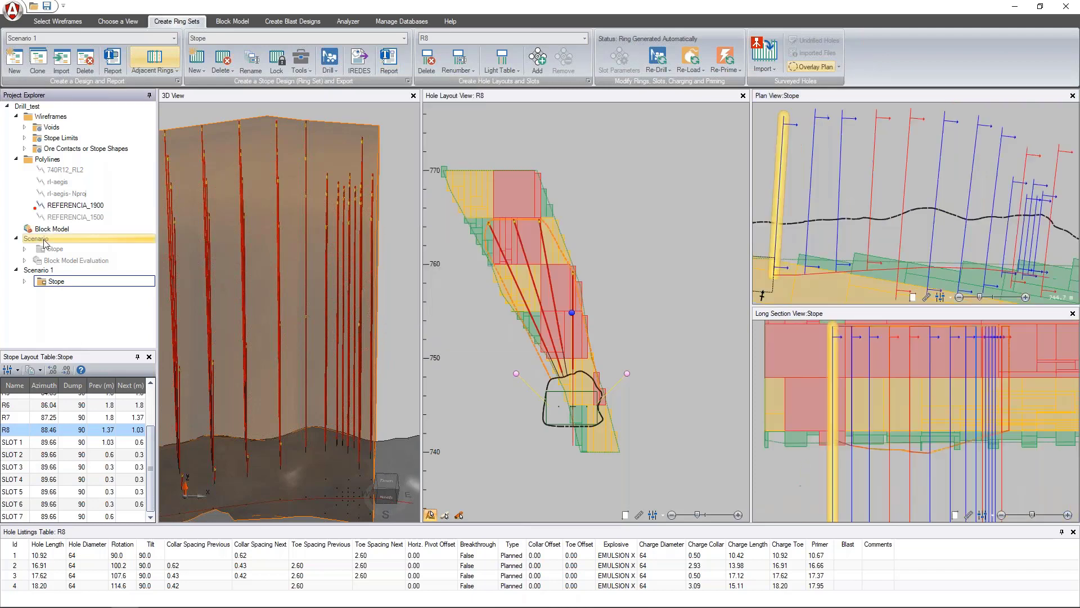
Step: Make Scenario the active scenario and show its Block Model Evaluation in the 3D view
double_click(45, 240)
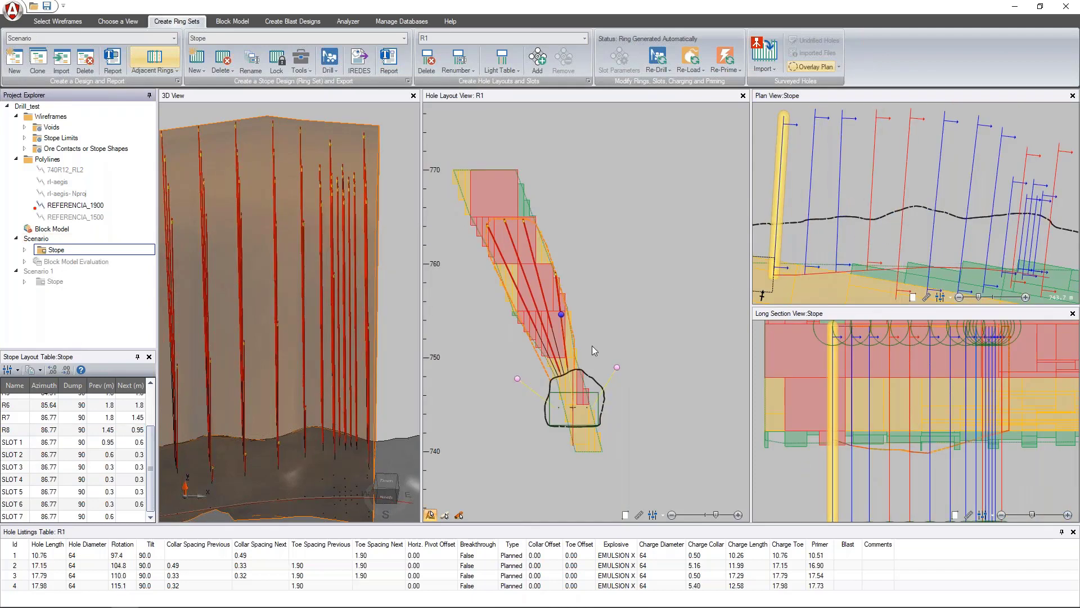
right_click(63, 263)
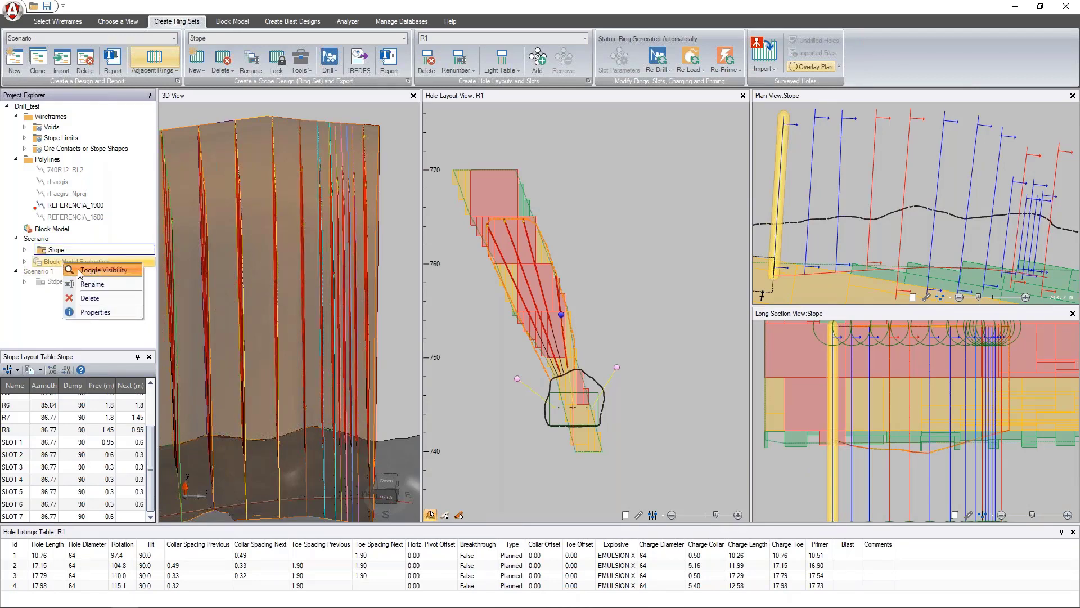
click(80, 272)
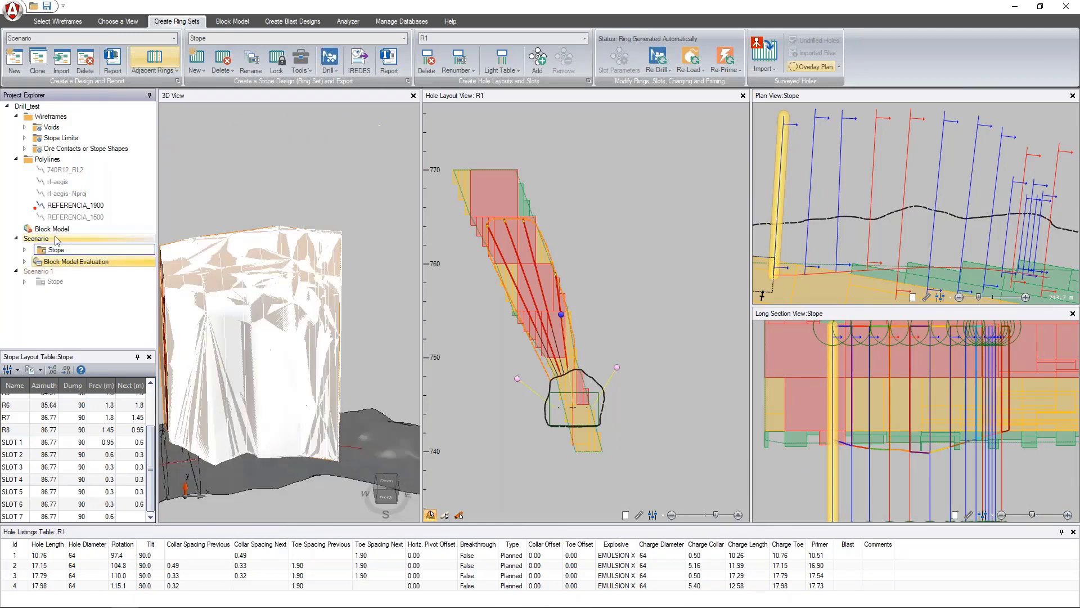
click(52, 228)
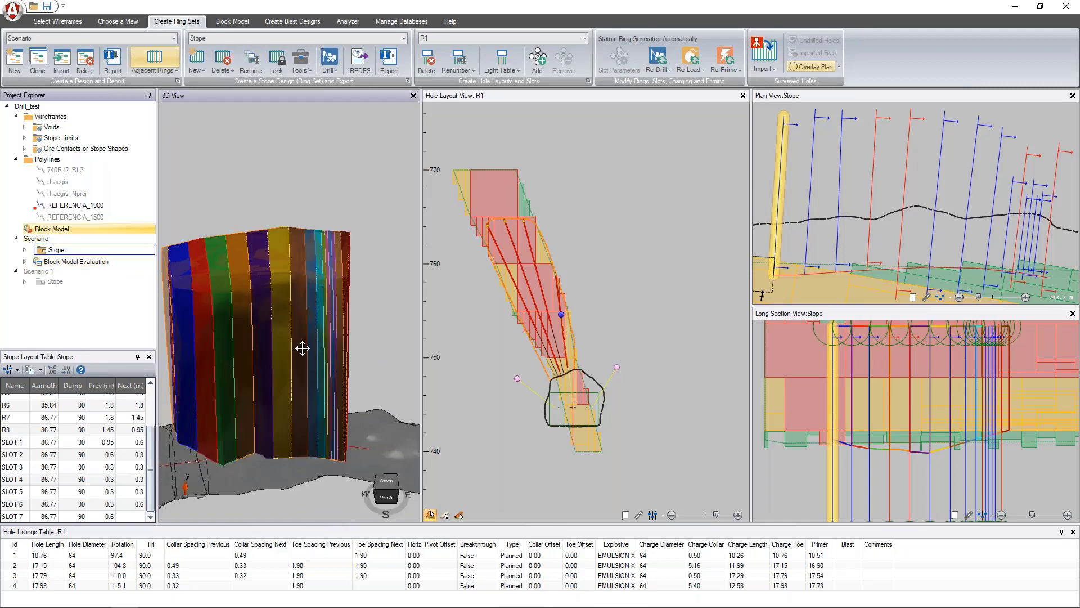
drag(302, 348, 325, 386)
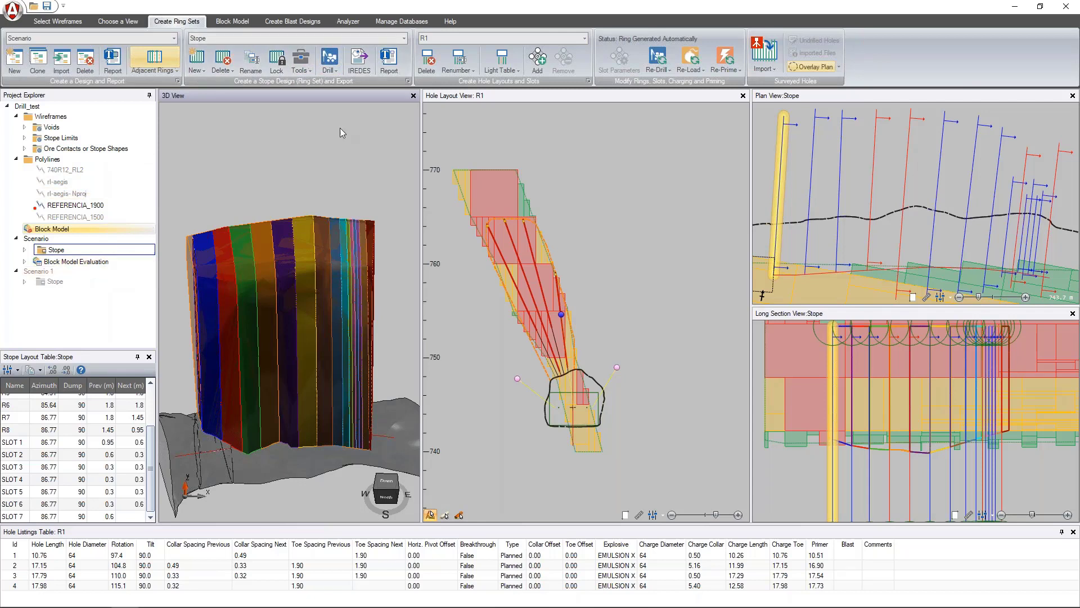
Step: Create the ring set report for the stope from the Ring Report 2 template and maximize the report editor
click(390, 62)
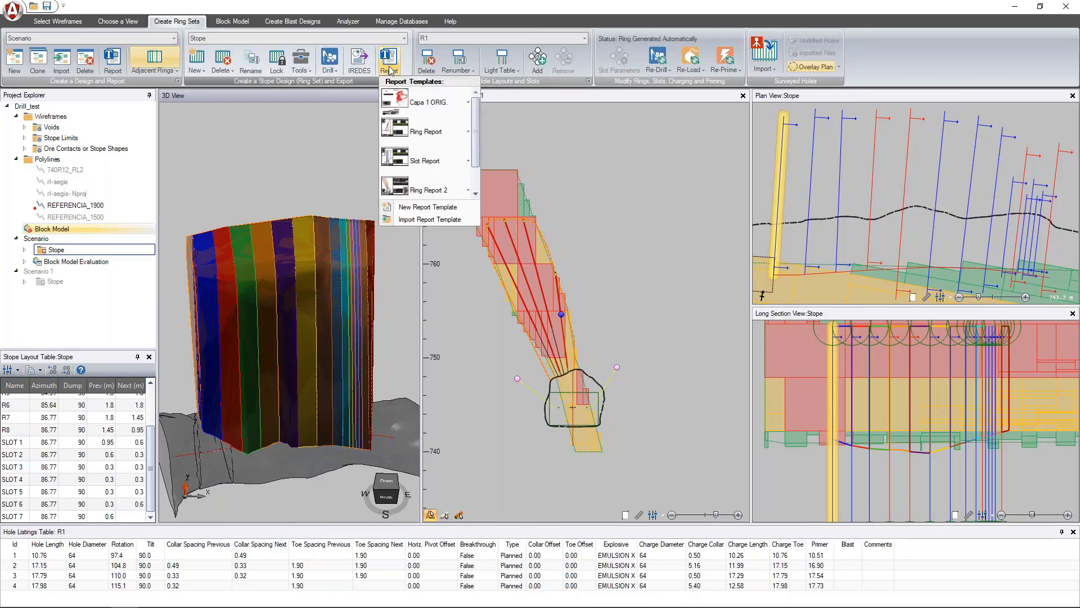
click(428, 192)
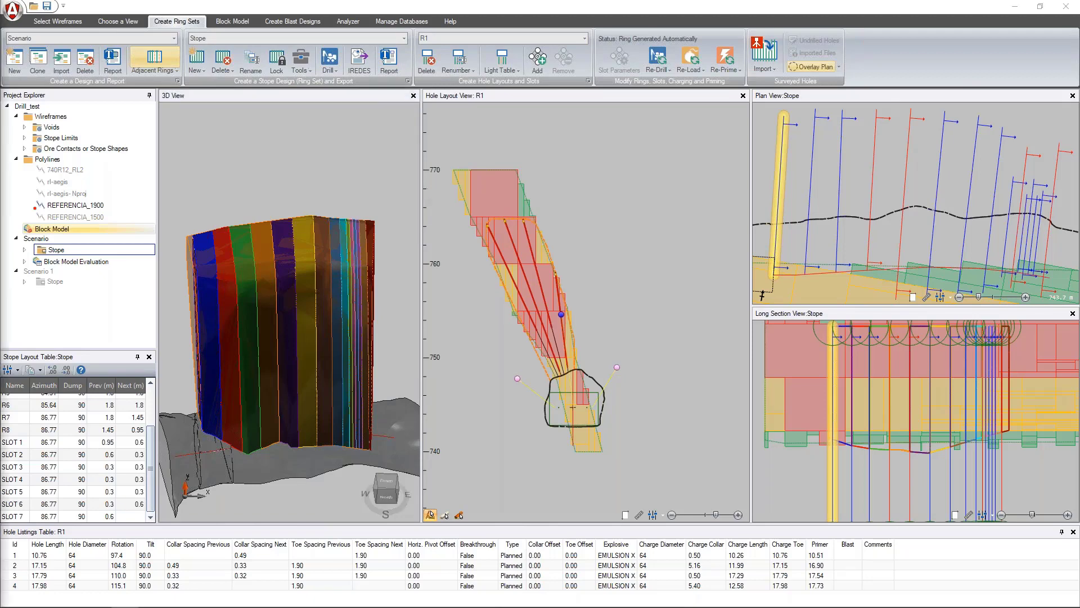
drag(0, 44, 794, 26)
double_click(792, 23)
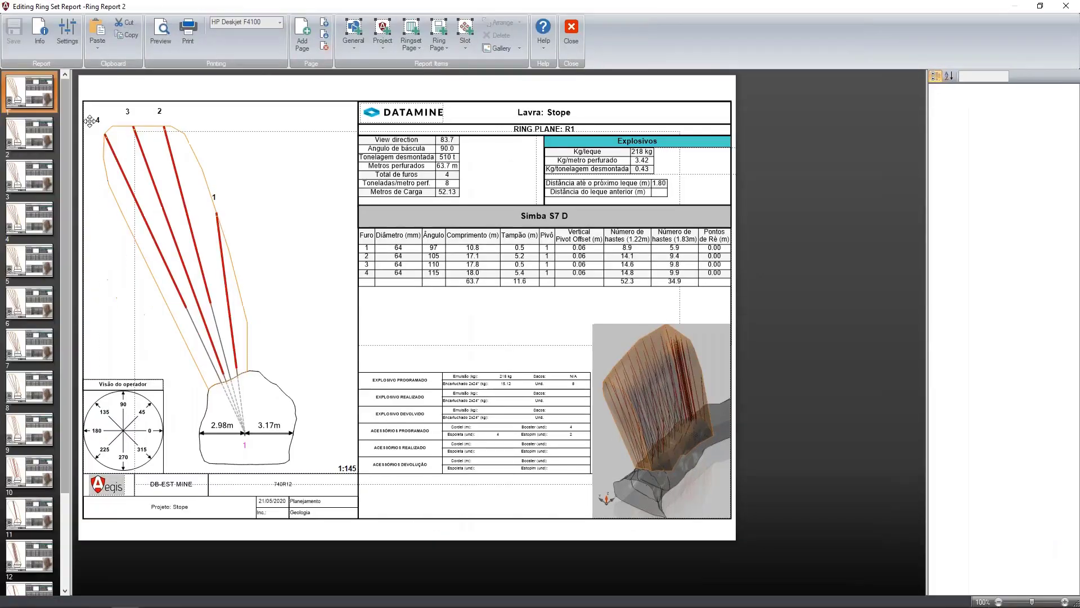
Step: Look through the report's page thumbnails and examine the ring view and 3D image on the R1 page
drag(66, 113, 60, 490)
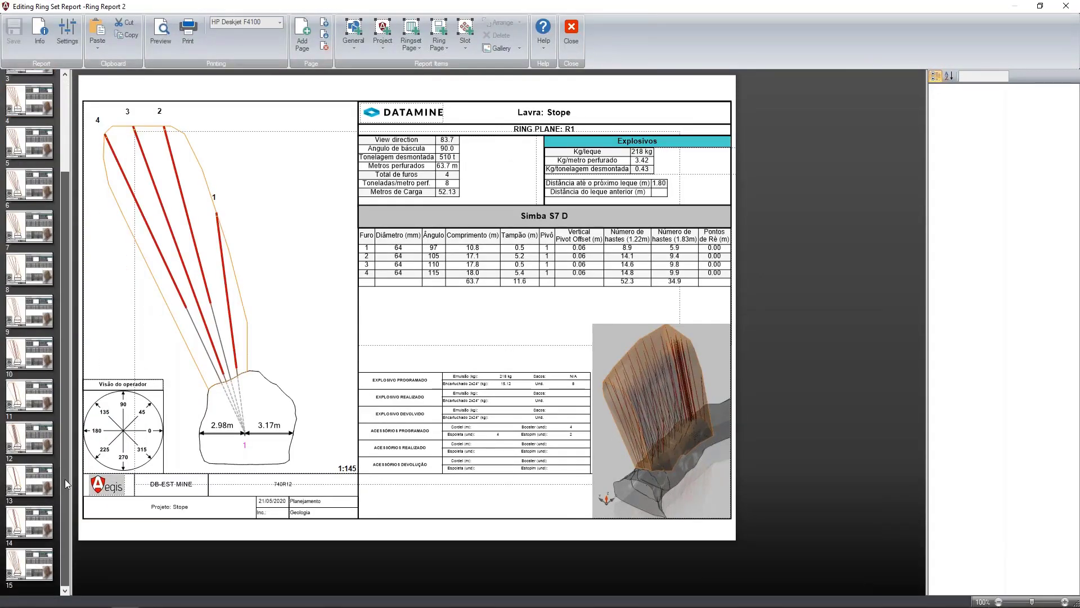
drag(62, 177, 56, 92)
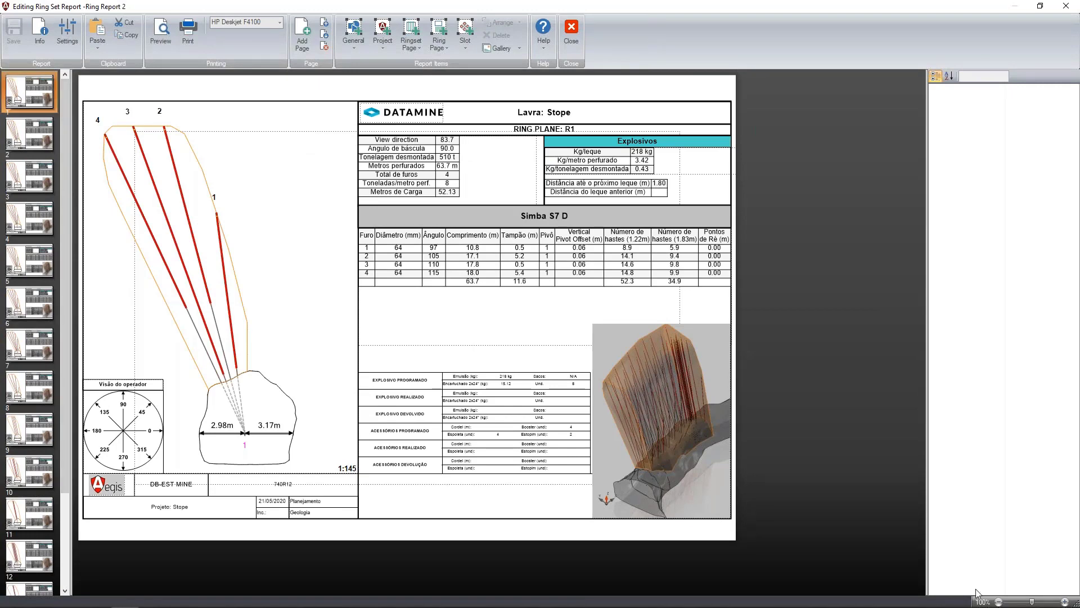
drag(1033, 603, 1037, 603)
click(284, 365)
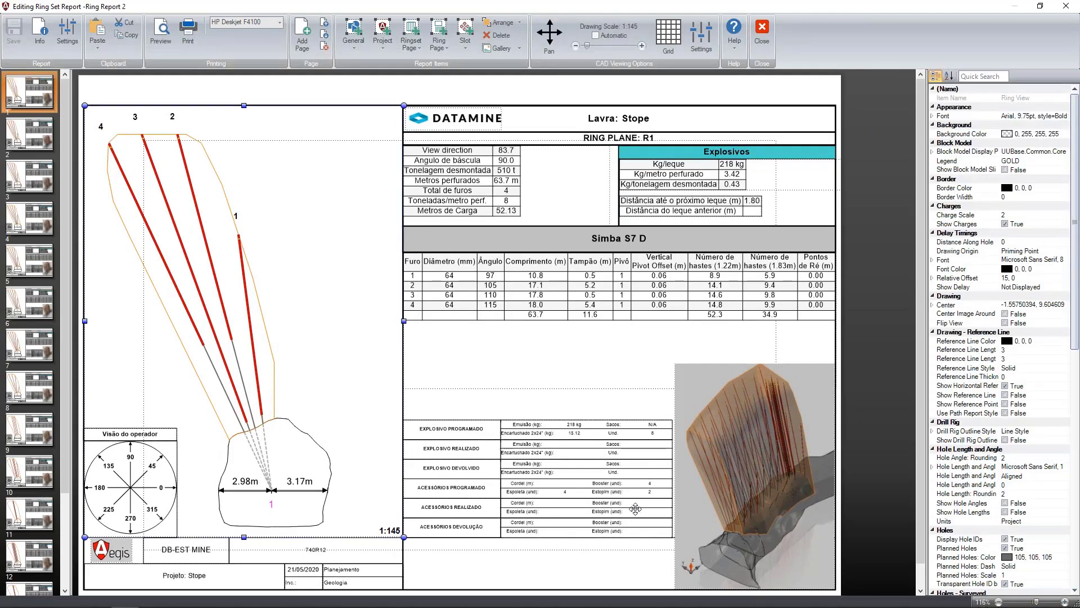
click(736, 479)
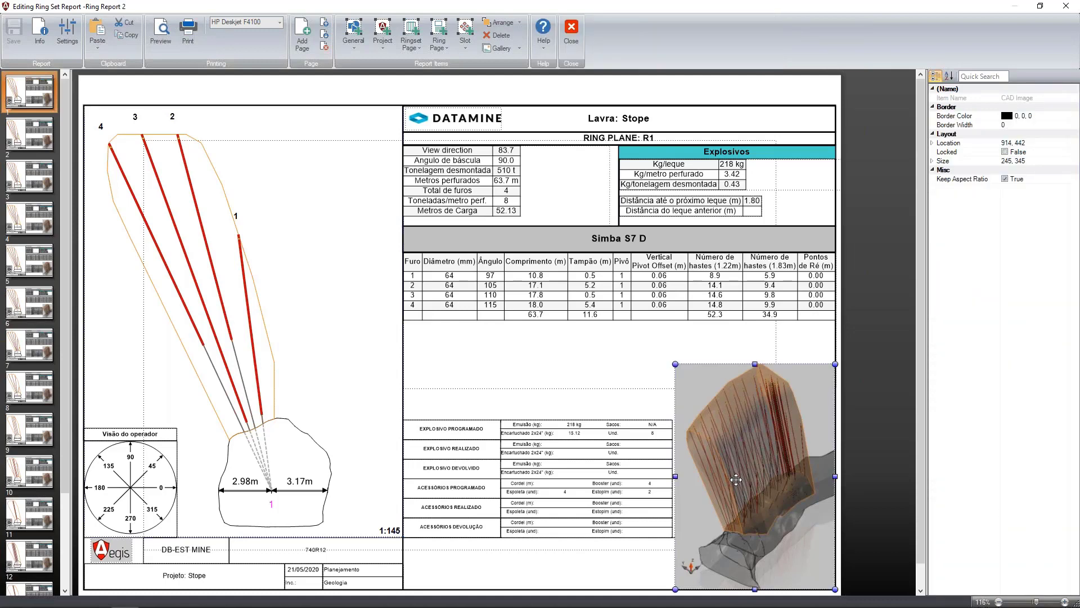
Step: Examine the R1 page's angle display, title-block texts, project name, logo, Lavra header and date field
click(133, 491)
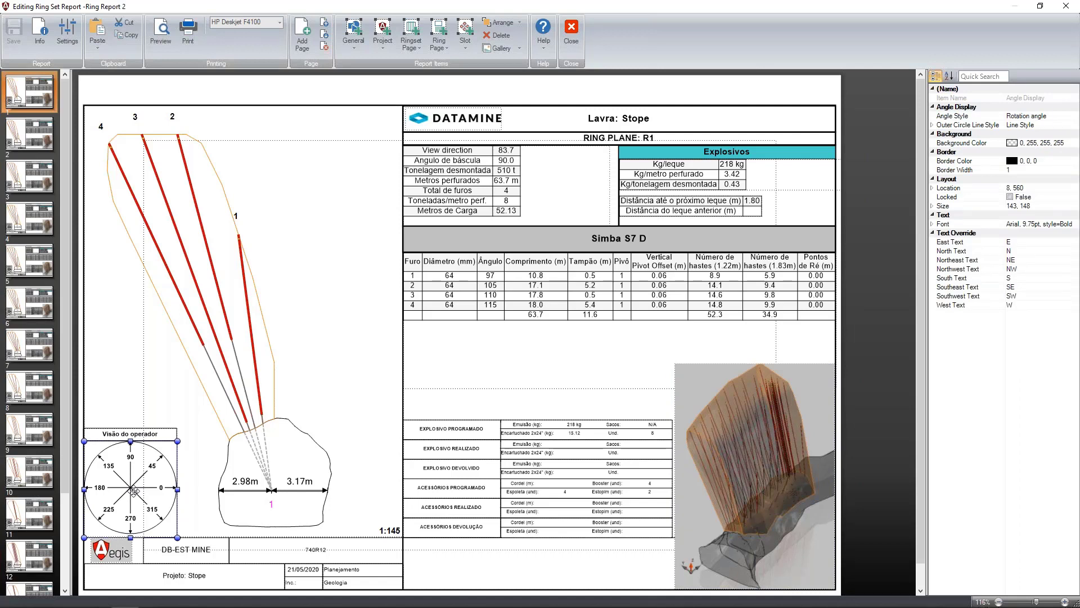
click(203, 554)
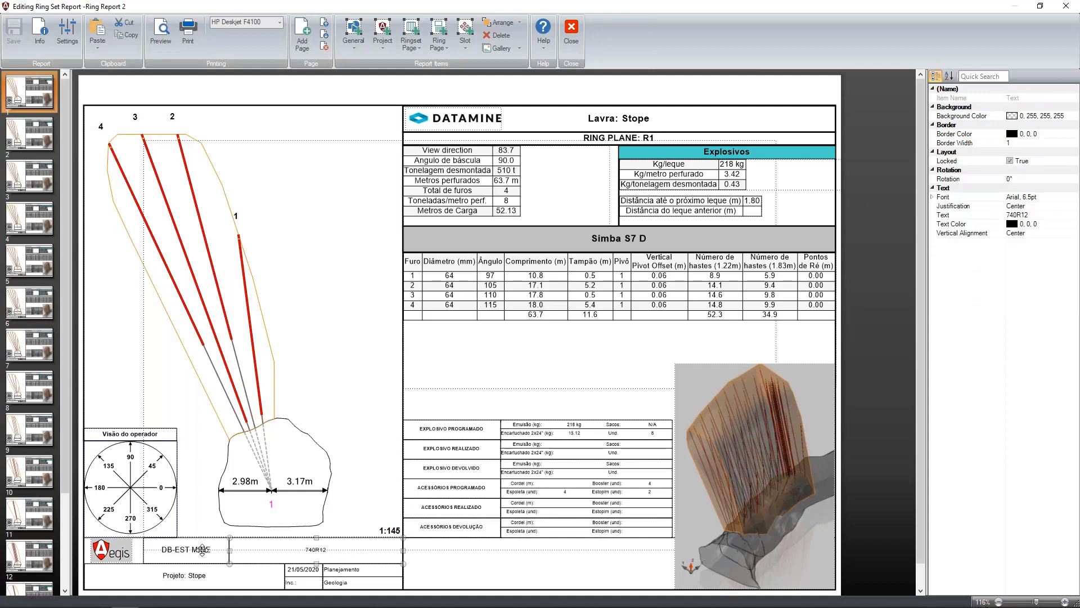
click(218, 578)
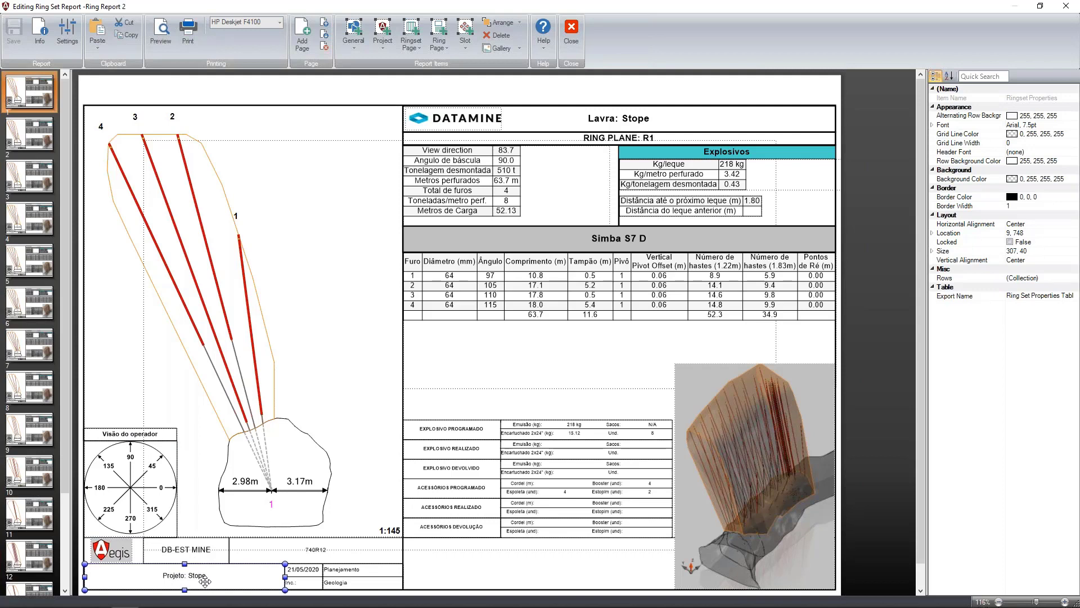
click(121, 551)
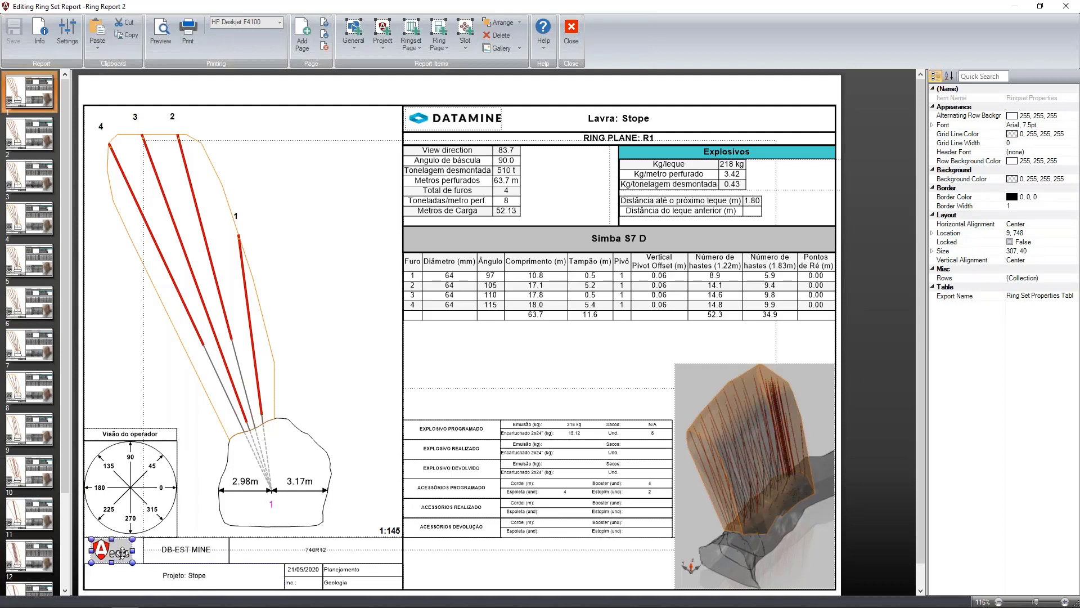
click(623, 124)
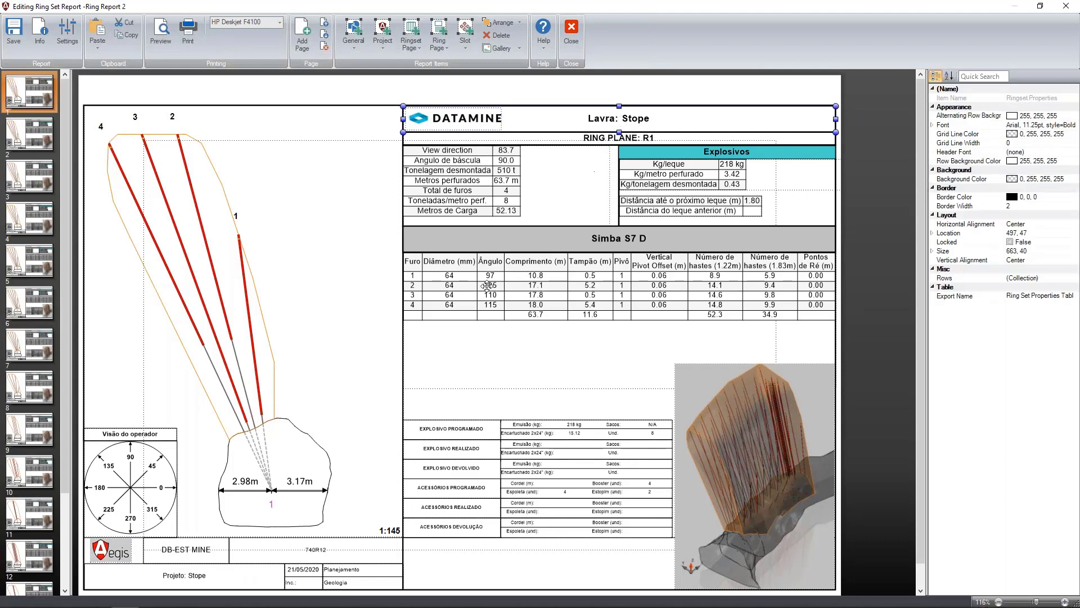
click(328, 549)
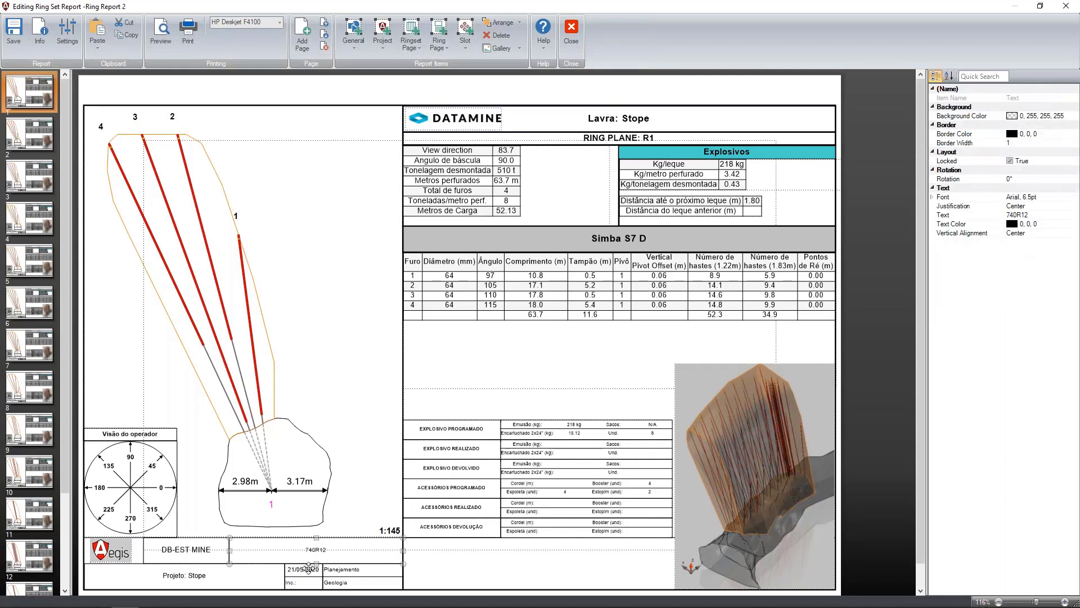
click(310, 568)
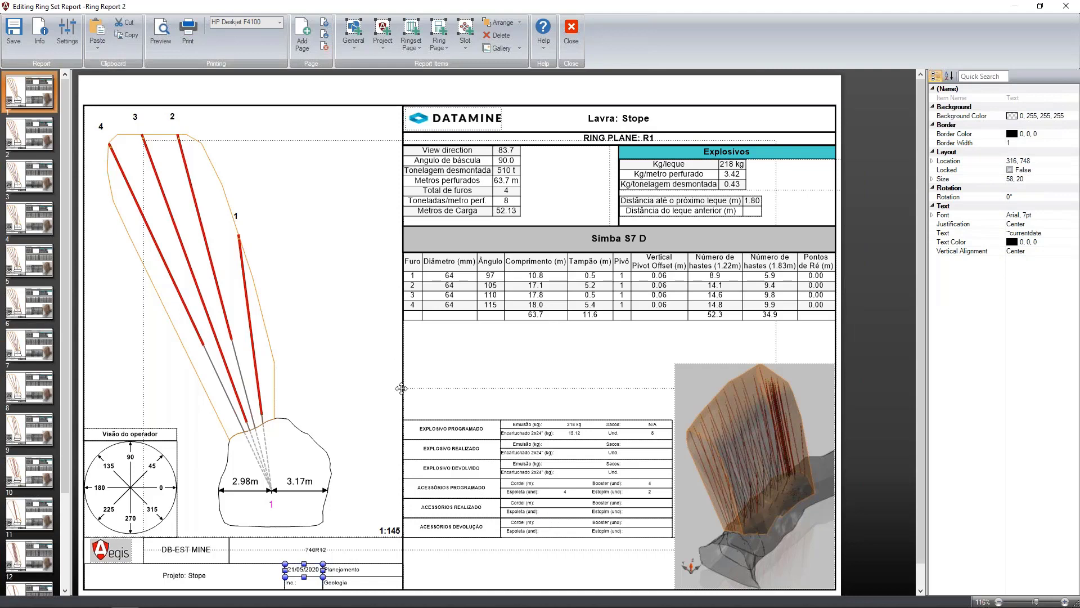
Step: Examine the ring summary and hole tables, and inspect which ring data fills the drill rig heading
click(463, 191)
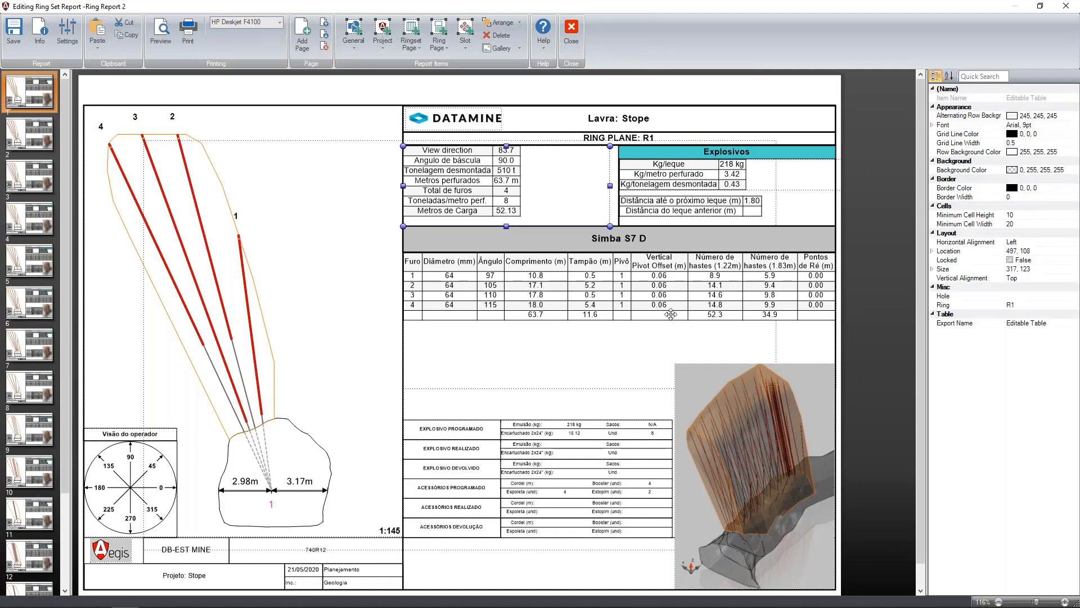
click(584, 302)
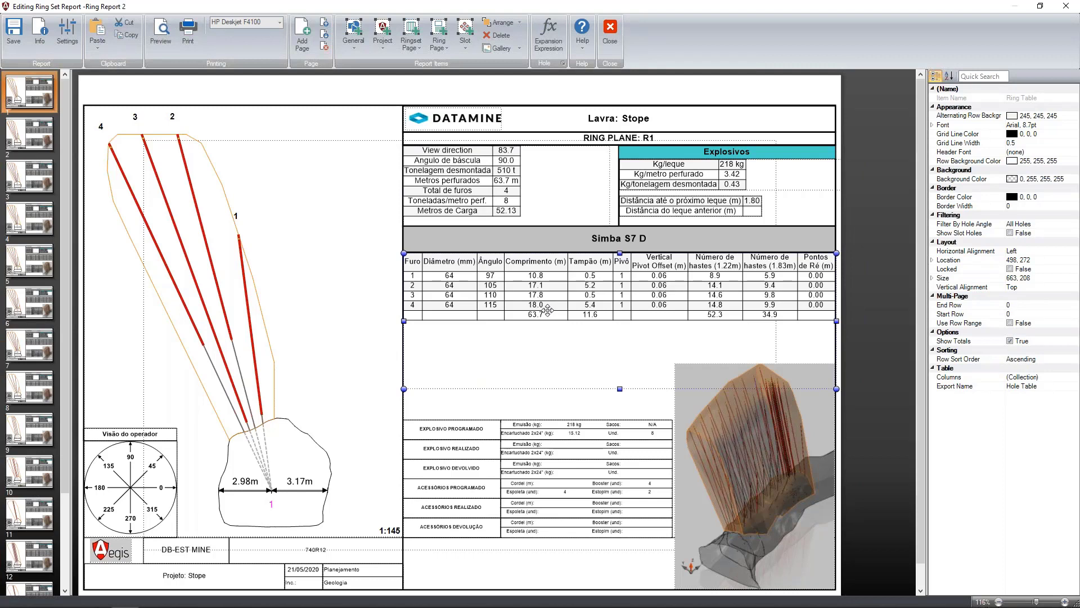
click(552, 240)
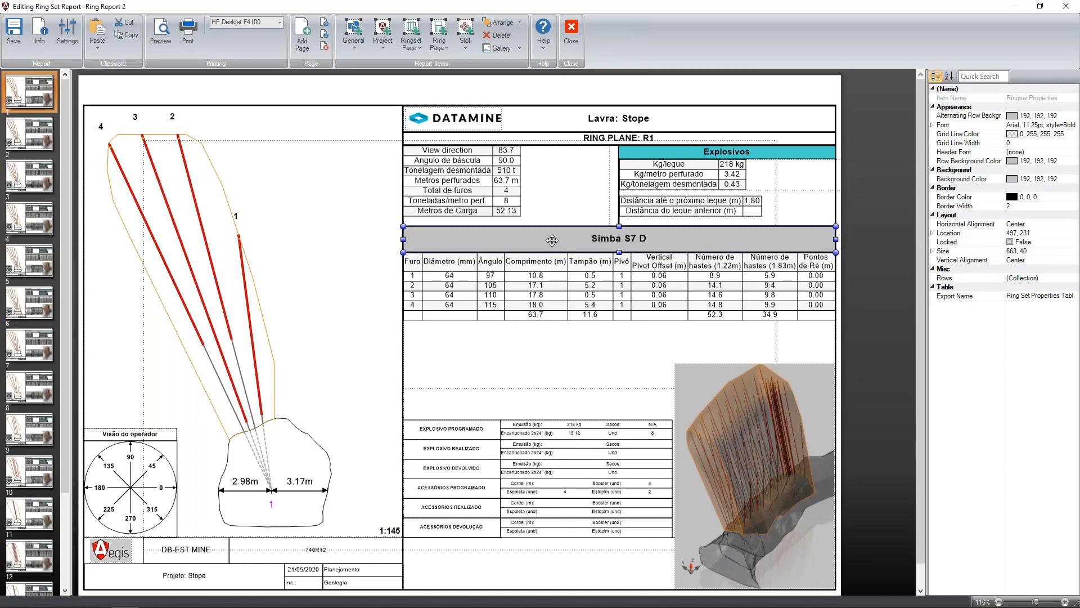
double_click(552, 240)
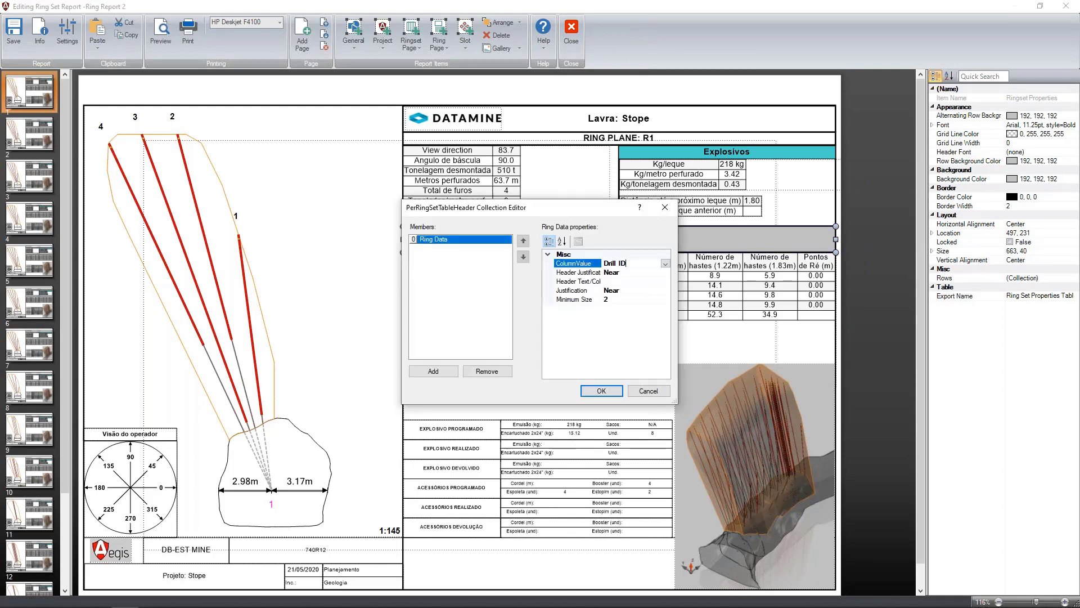
click(663, 214)
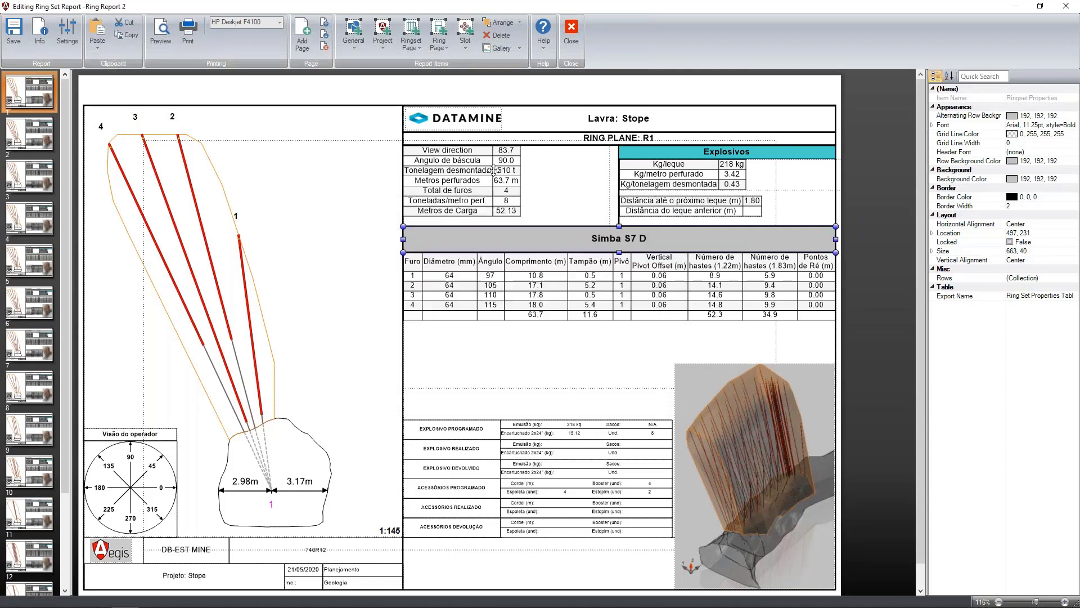
Step: Inspect the expressions behind the ring summary table that starts with View direction
double_click(484, 186)
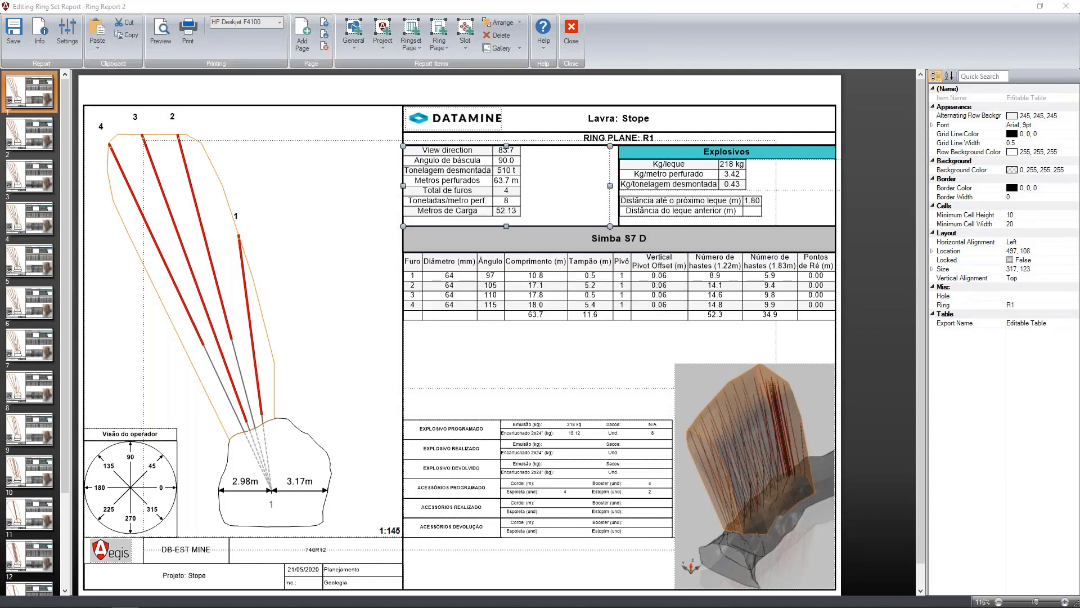
drag(181, 95, 226, 165)
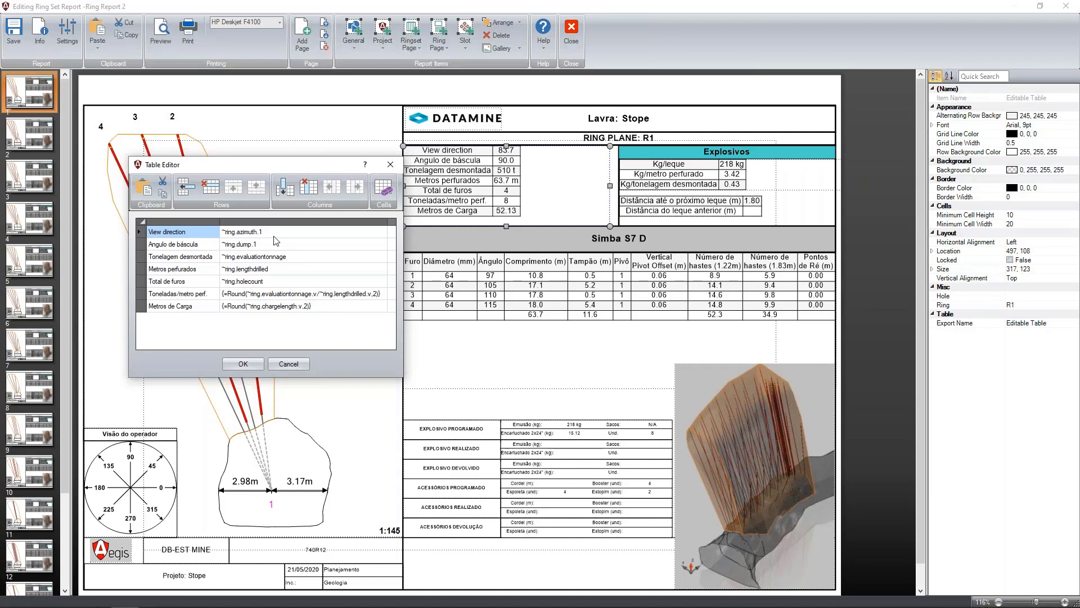
click(390, 165)
Step: Examine the Explosivos heading, the explosives table and the table of distances to neighbouring rings
click(697, 152)
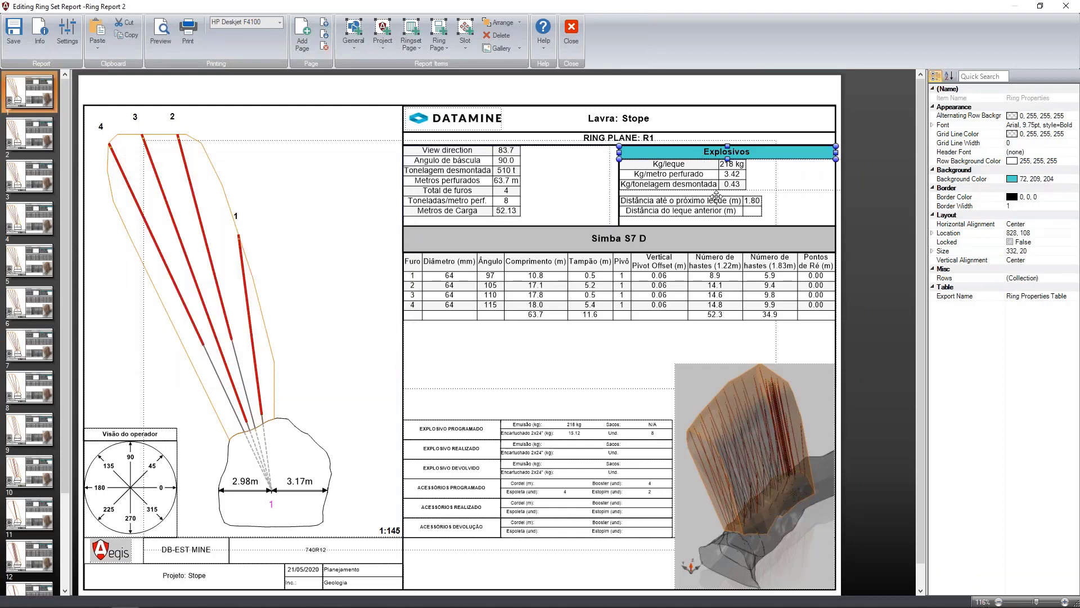
click(745, 175)
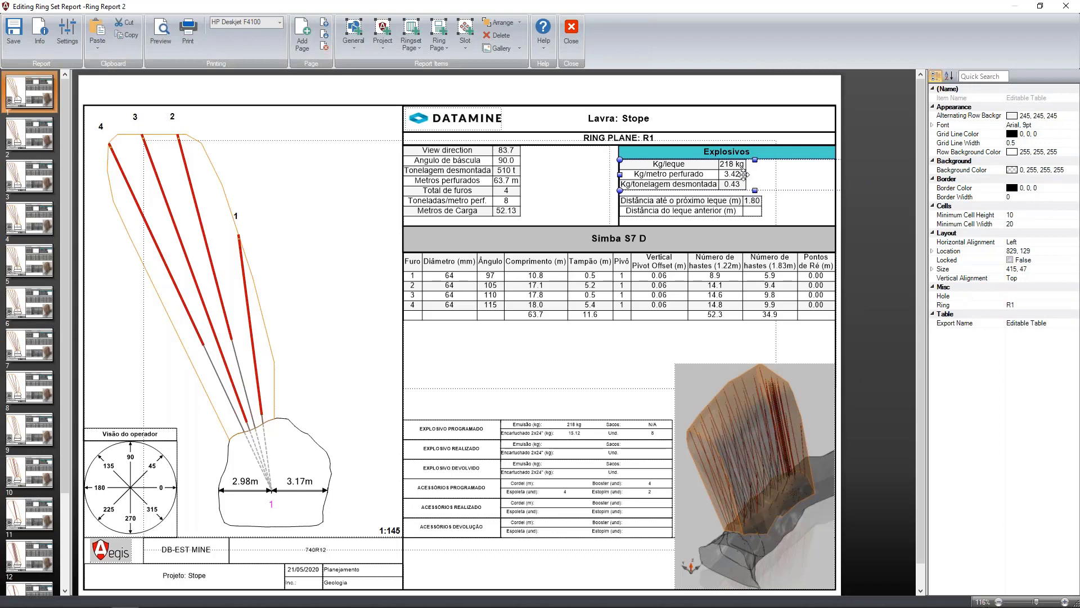
click(676, 211)
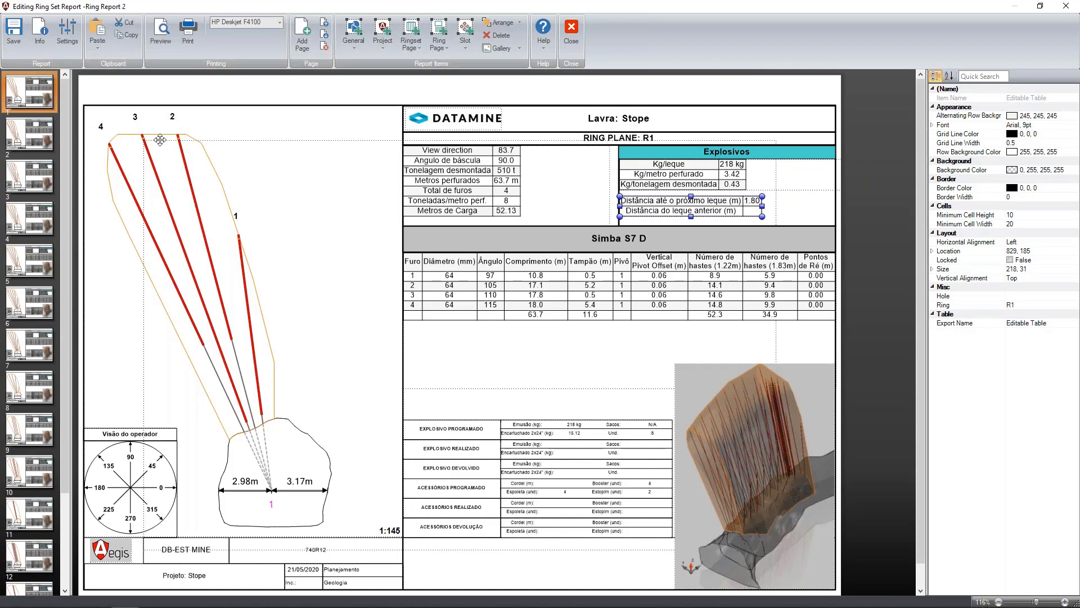
Step: View the report pages of rings R2, R3 and R4
click(39, 133)
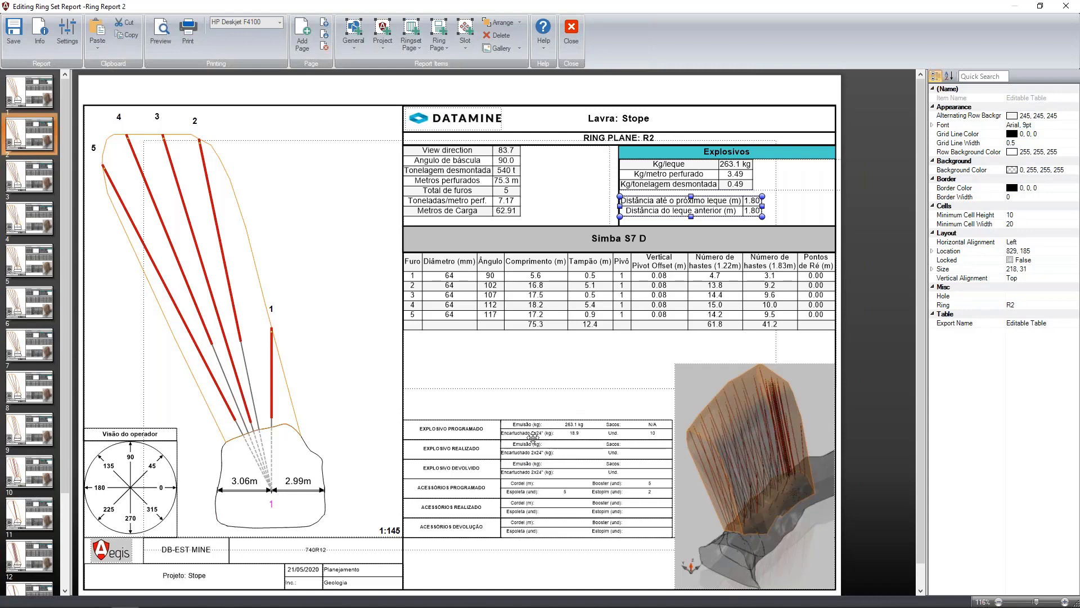
click(26, 186)
click(28, 222)
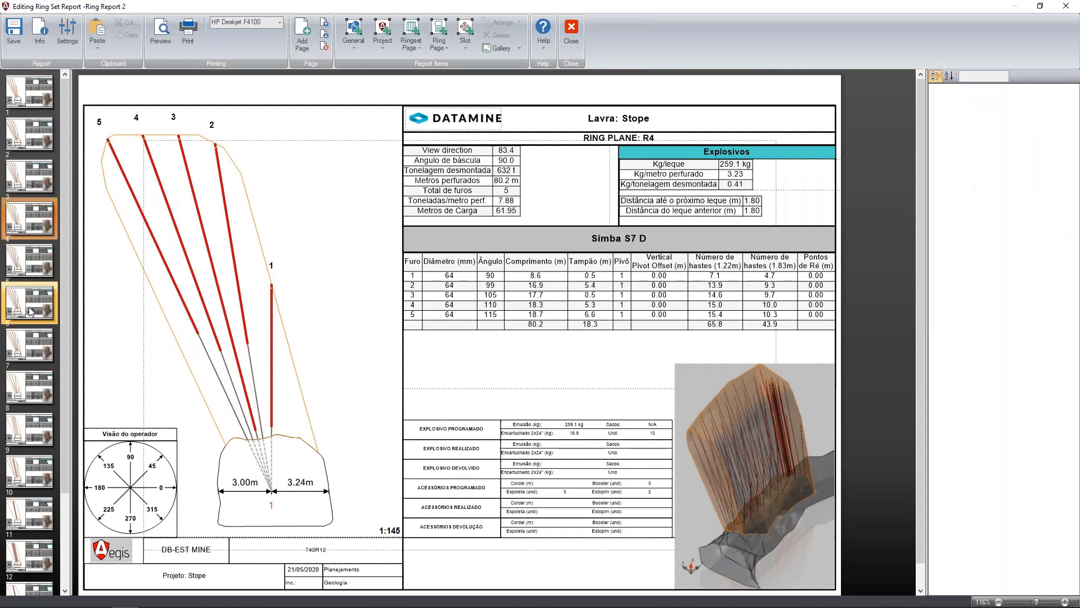
Step: Examine the display properties of the ring view on ring R6's report page, and view the pages of rings R7 and R8
click(31, 305)
click(254, 459)
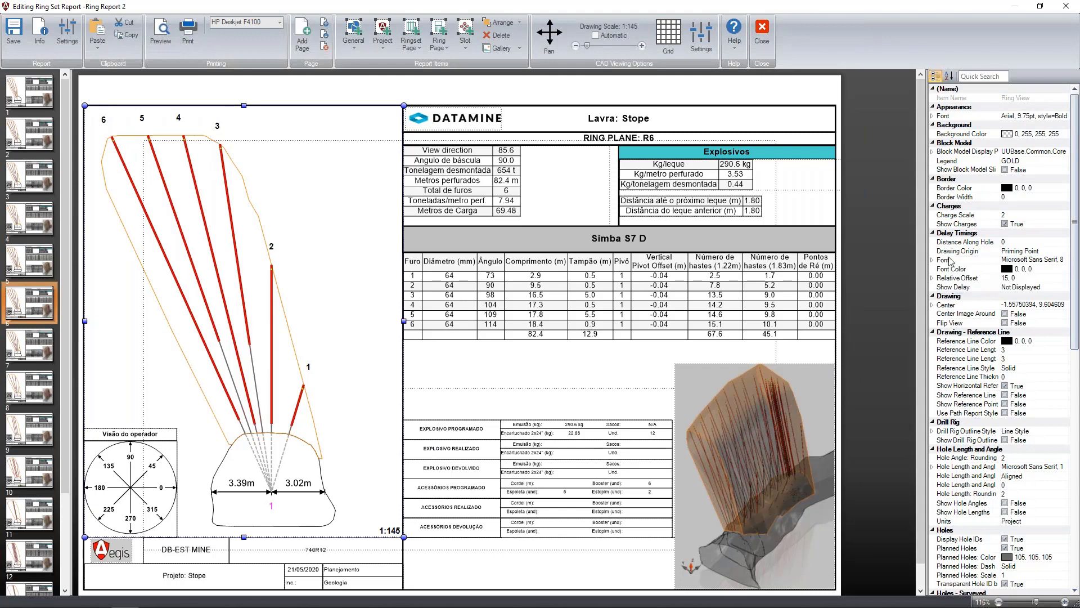
scroll(949, 260, down, 17)
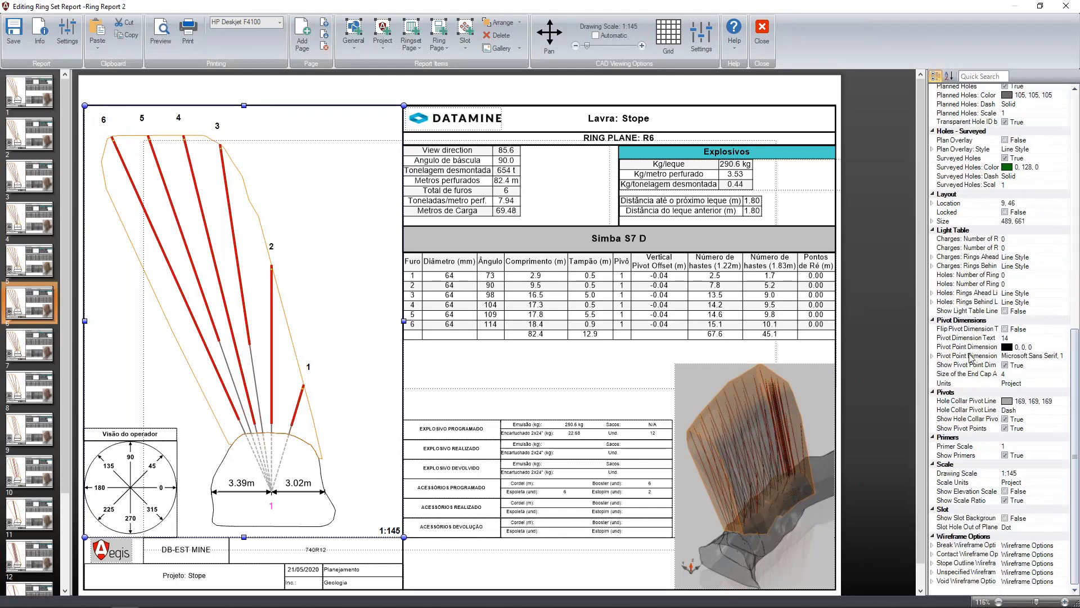
scroll(1039, 270, up, 14)
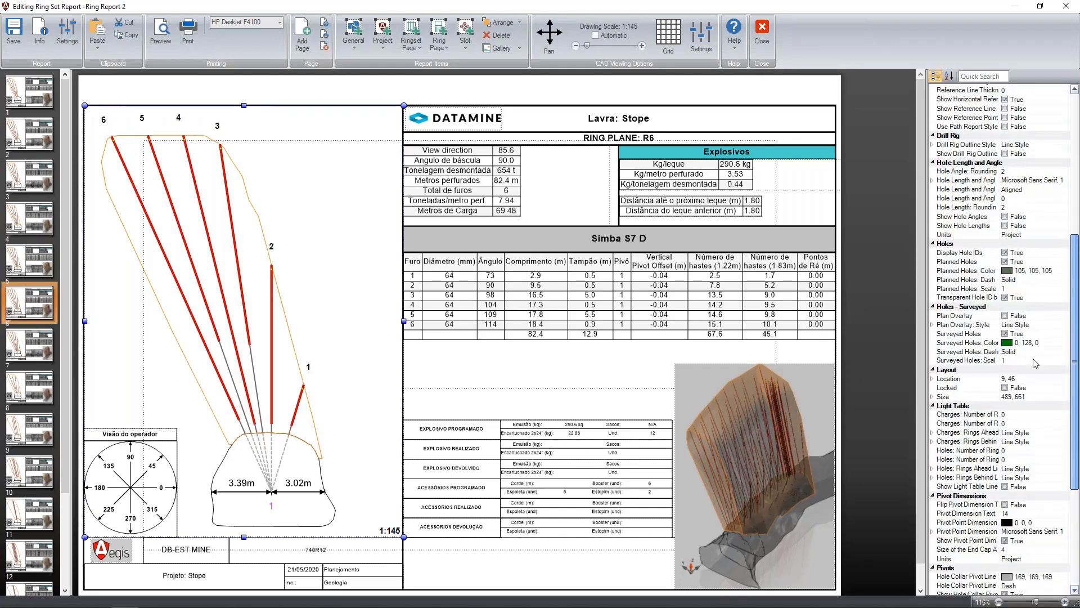
scroll(1040, 270, up, 3)
scroll(1058, 365, down, 18)
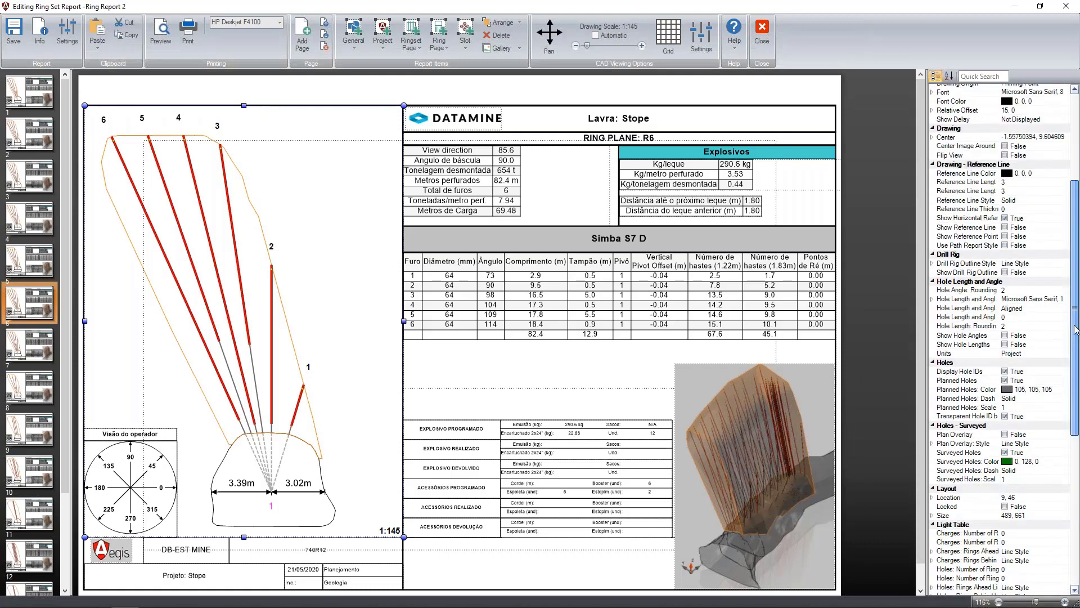
scroll(1066, 461, down, 2)
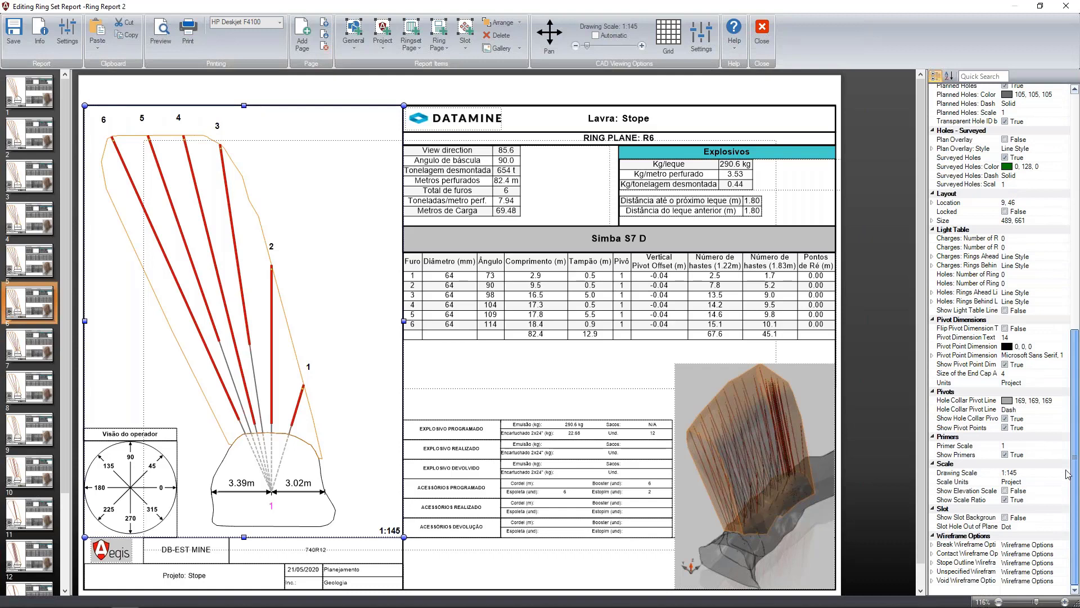
scroll(1068, 409, up, 4)
scroll(1068, 410, up, 10)
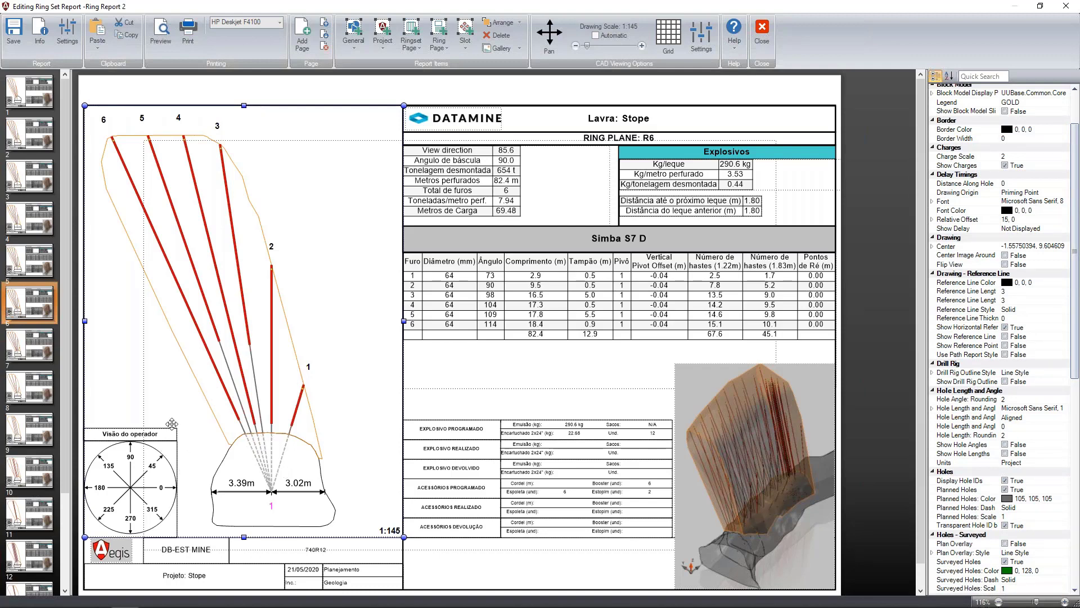
click(41, 357)
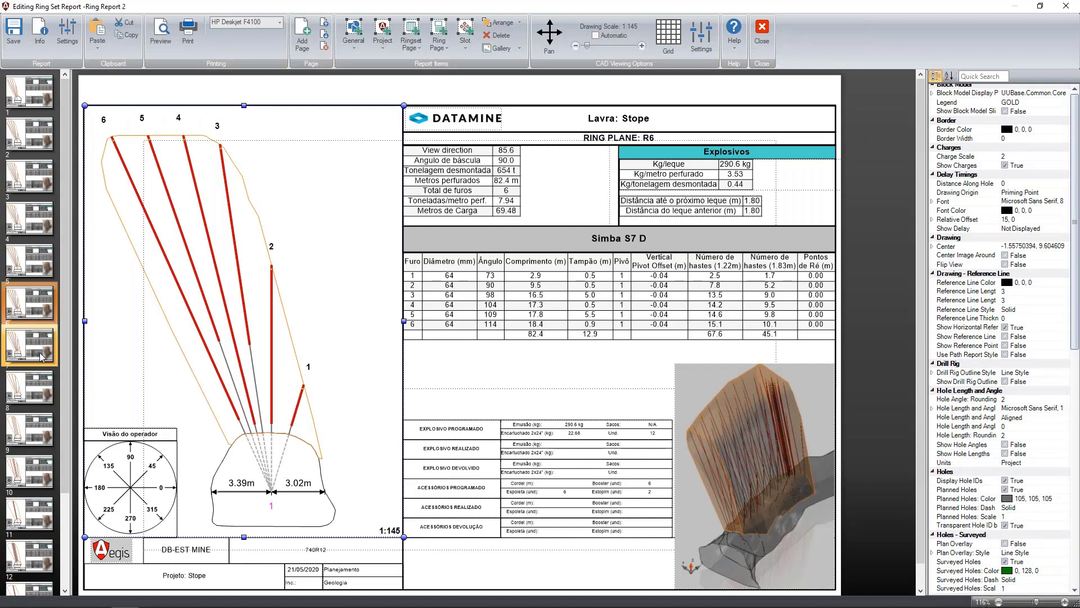
click(40, 388)
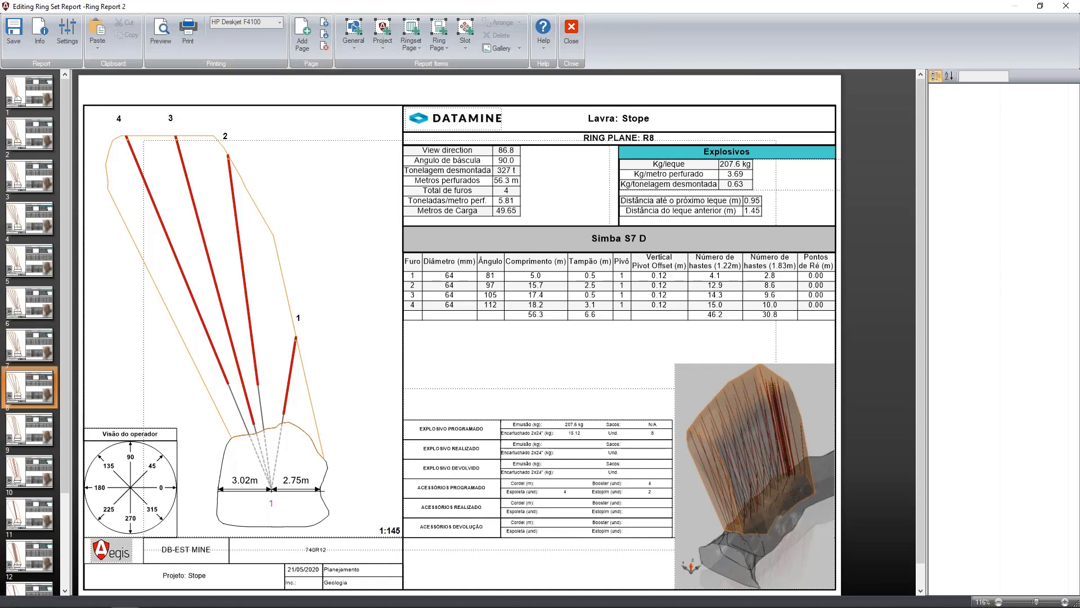
Step: Switch to the Aegis_Drilling presentation in PowerPoint, resume its slide show and advance to the slide on gains from using Aegis
mouse_move(221, 598)
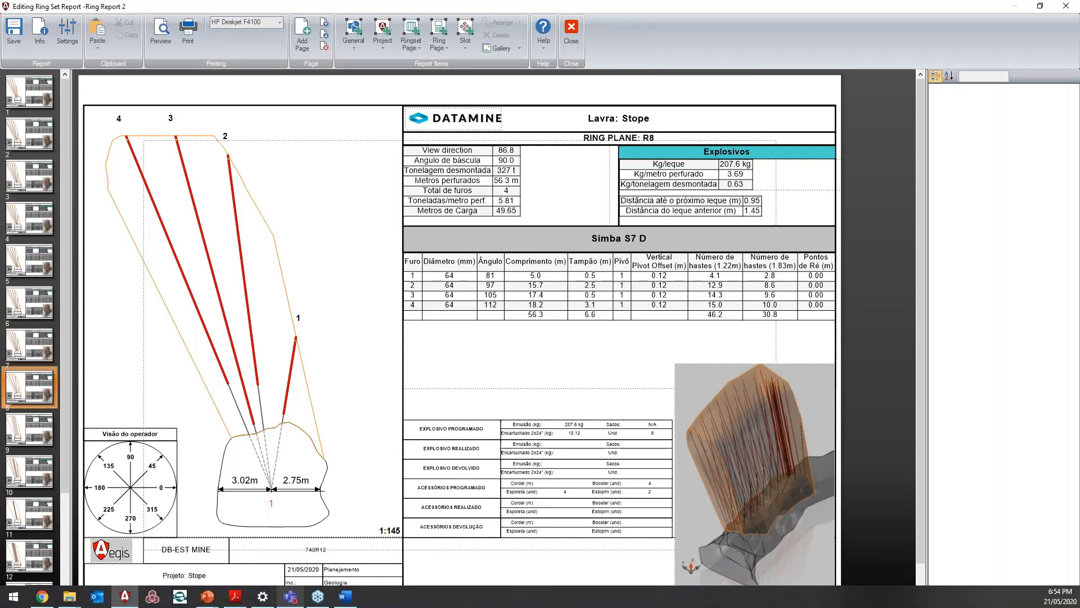
click(219, 598)
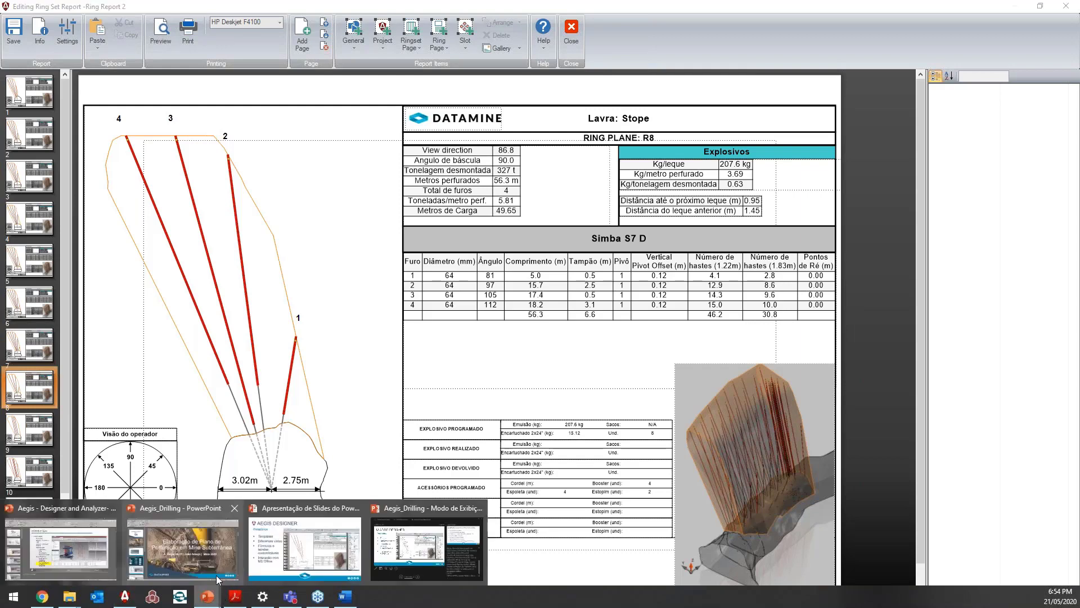
click(217, 575)
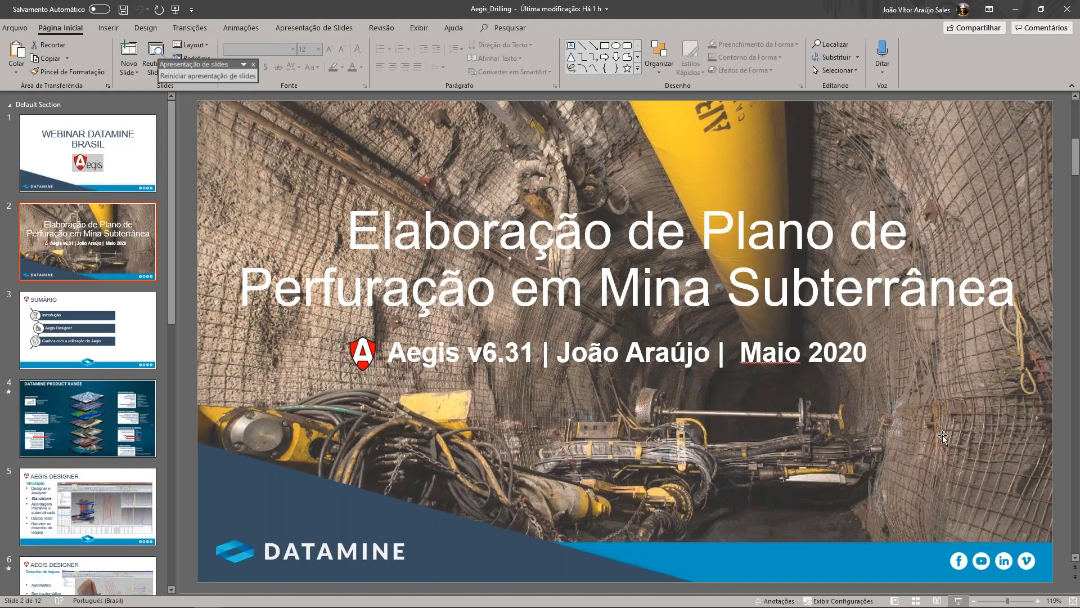
click(958, 601)
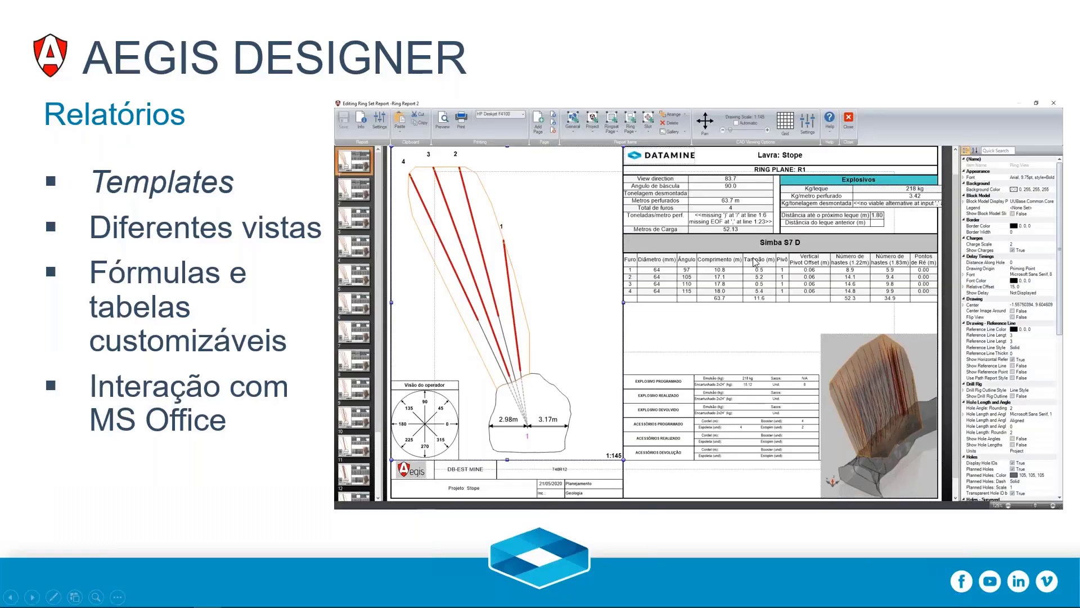
click(754, 237)
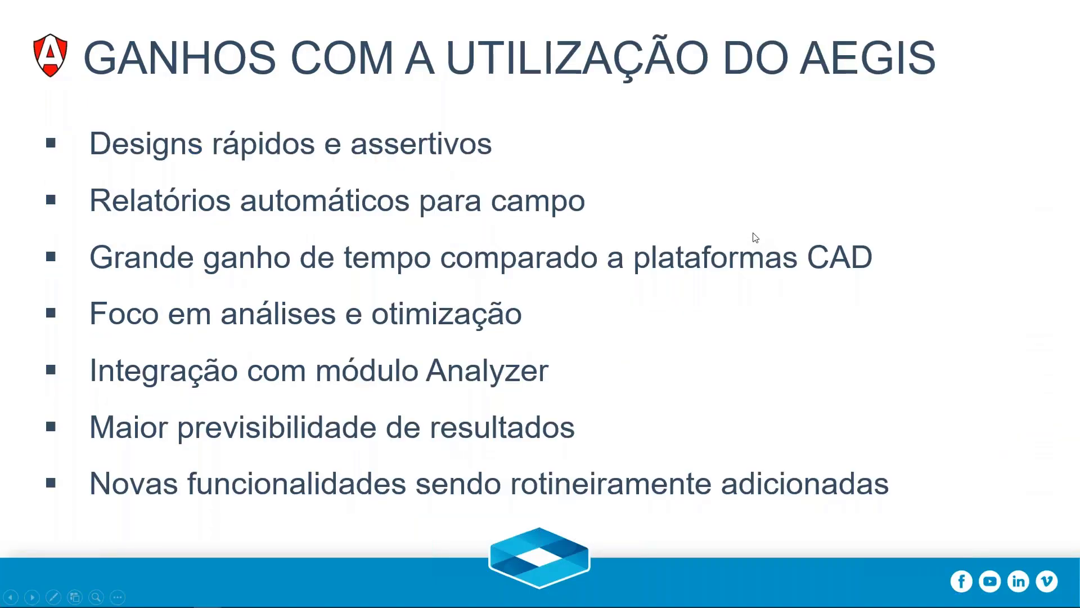